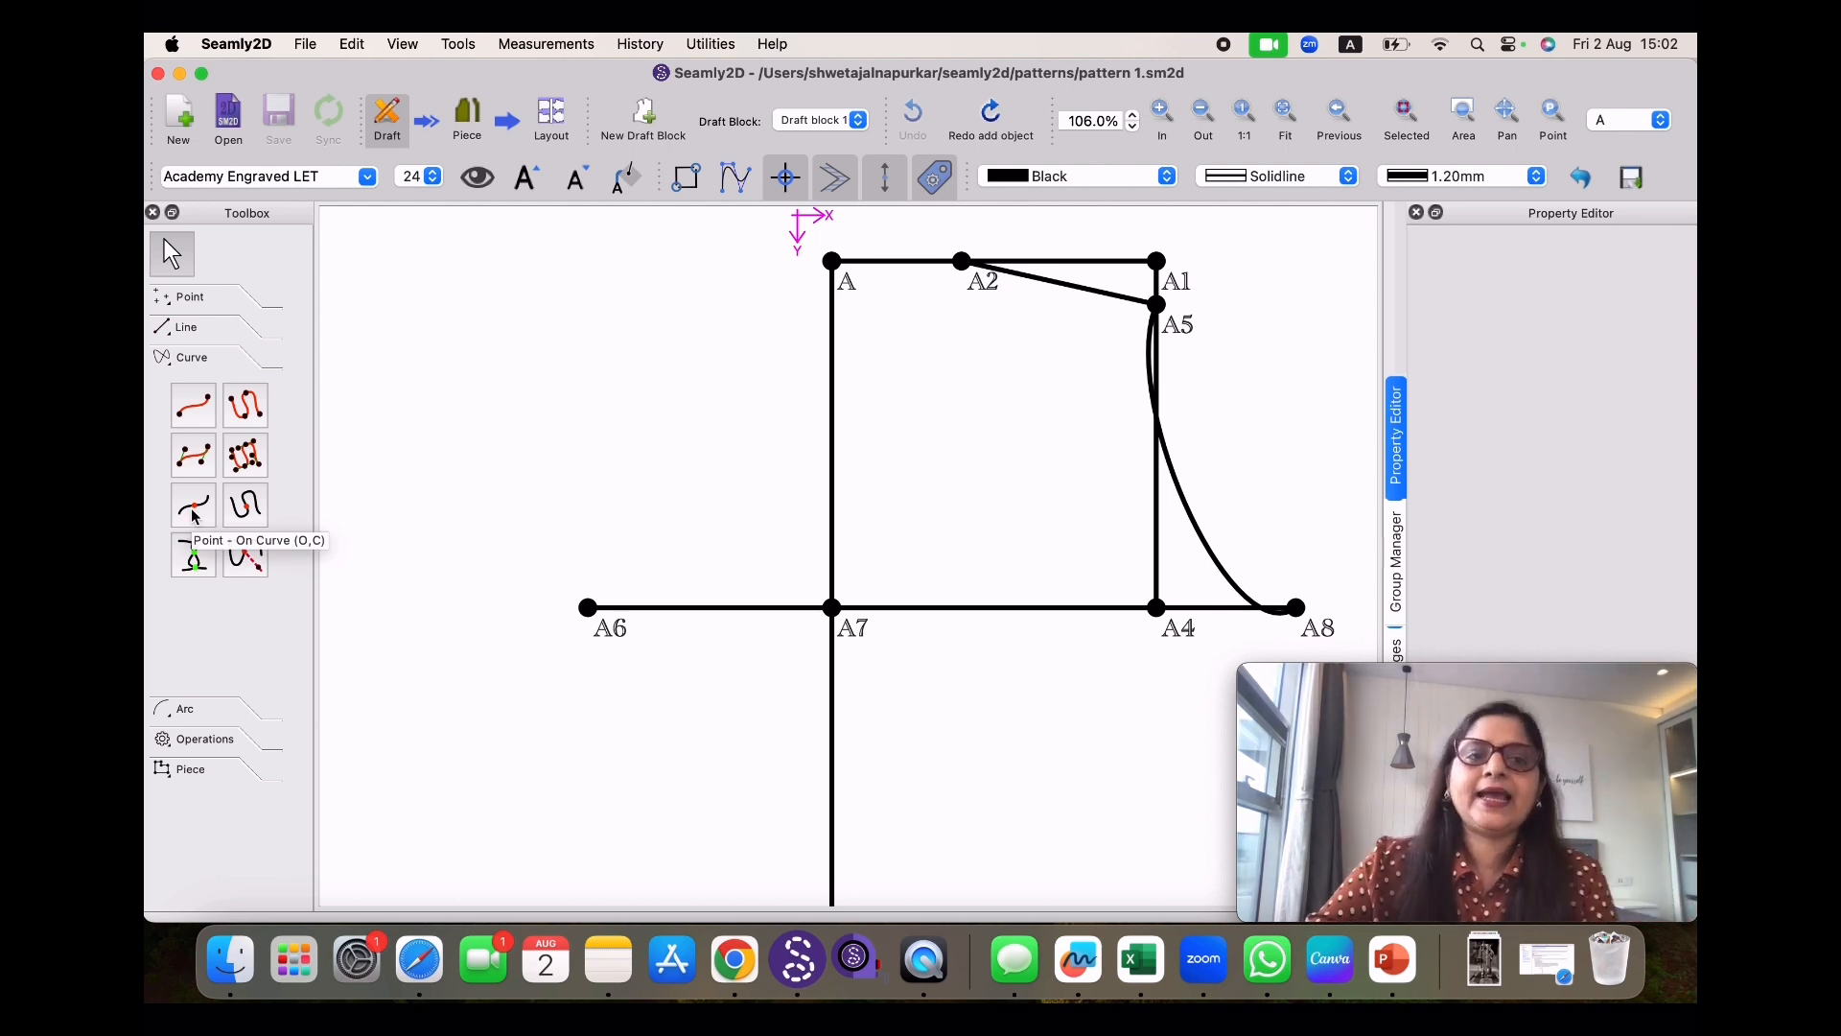
Place a point on the A5–A8 curve, 3 cm along its length from A5
left_click(194, 515)
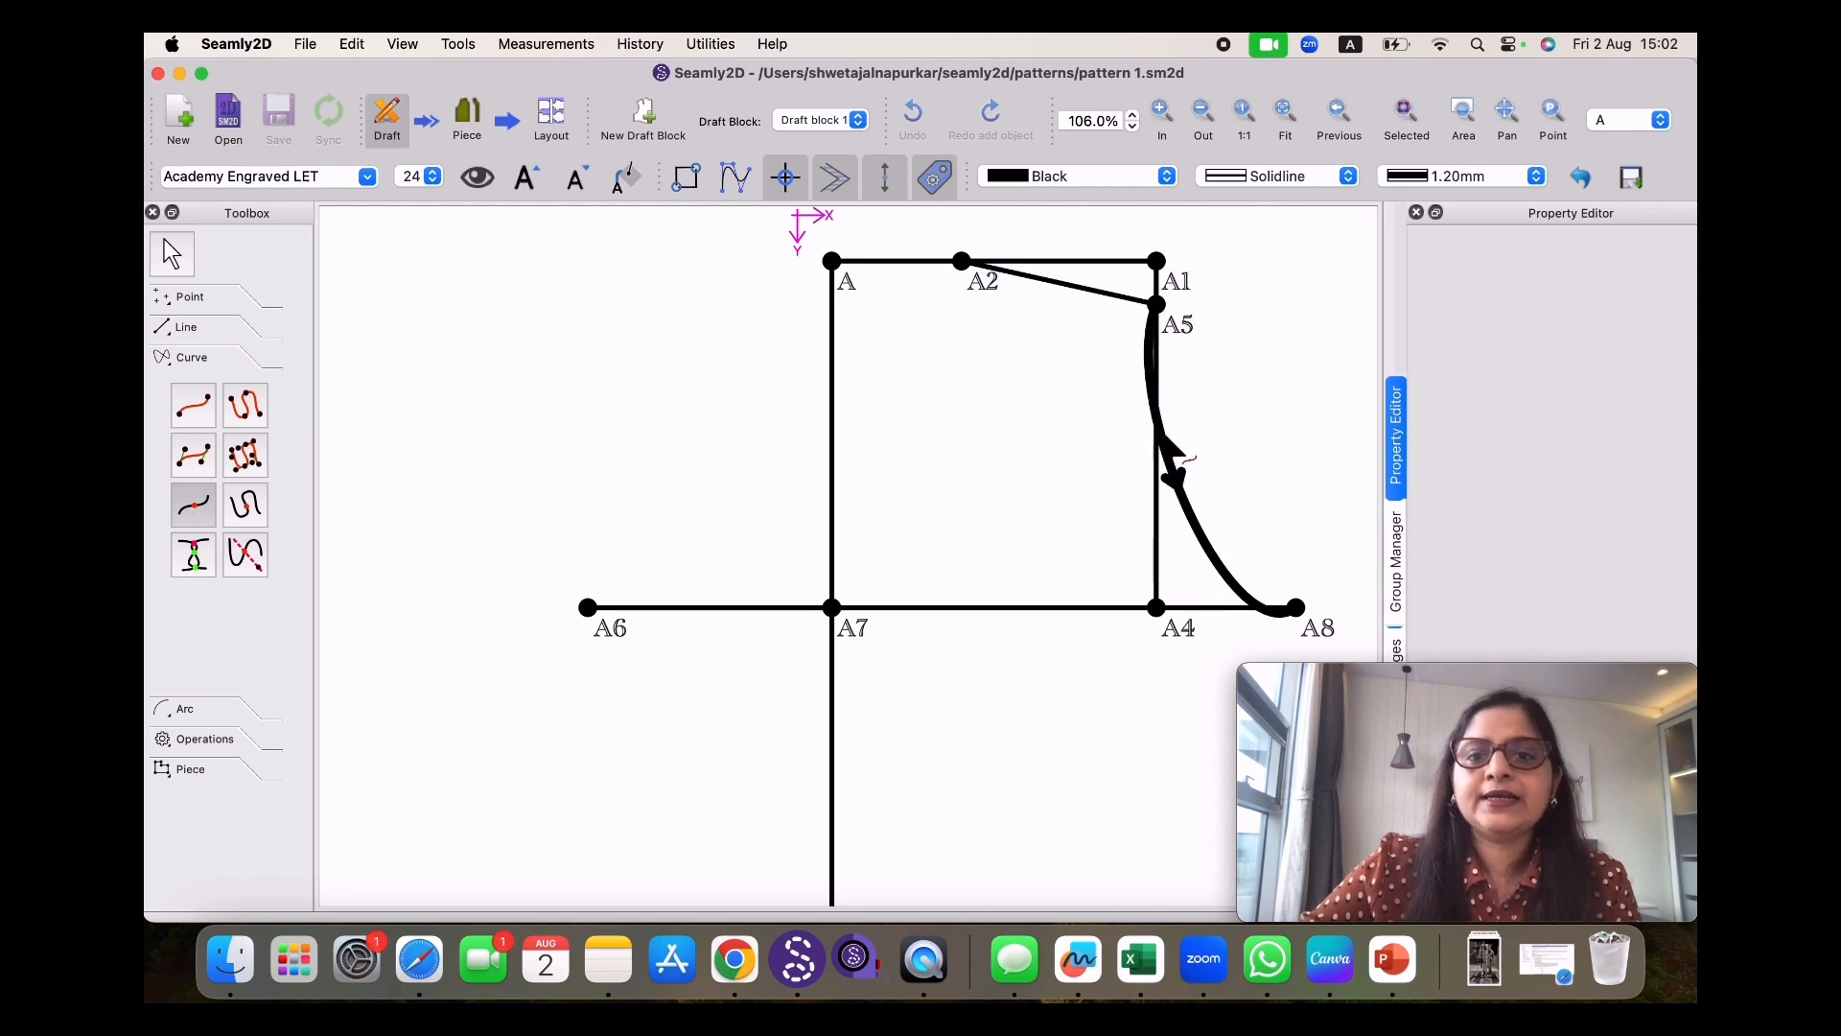
left_click(1166, 443)
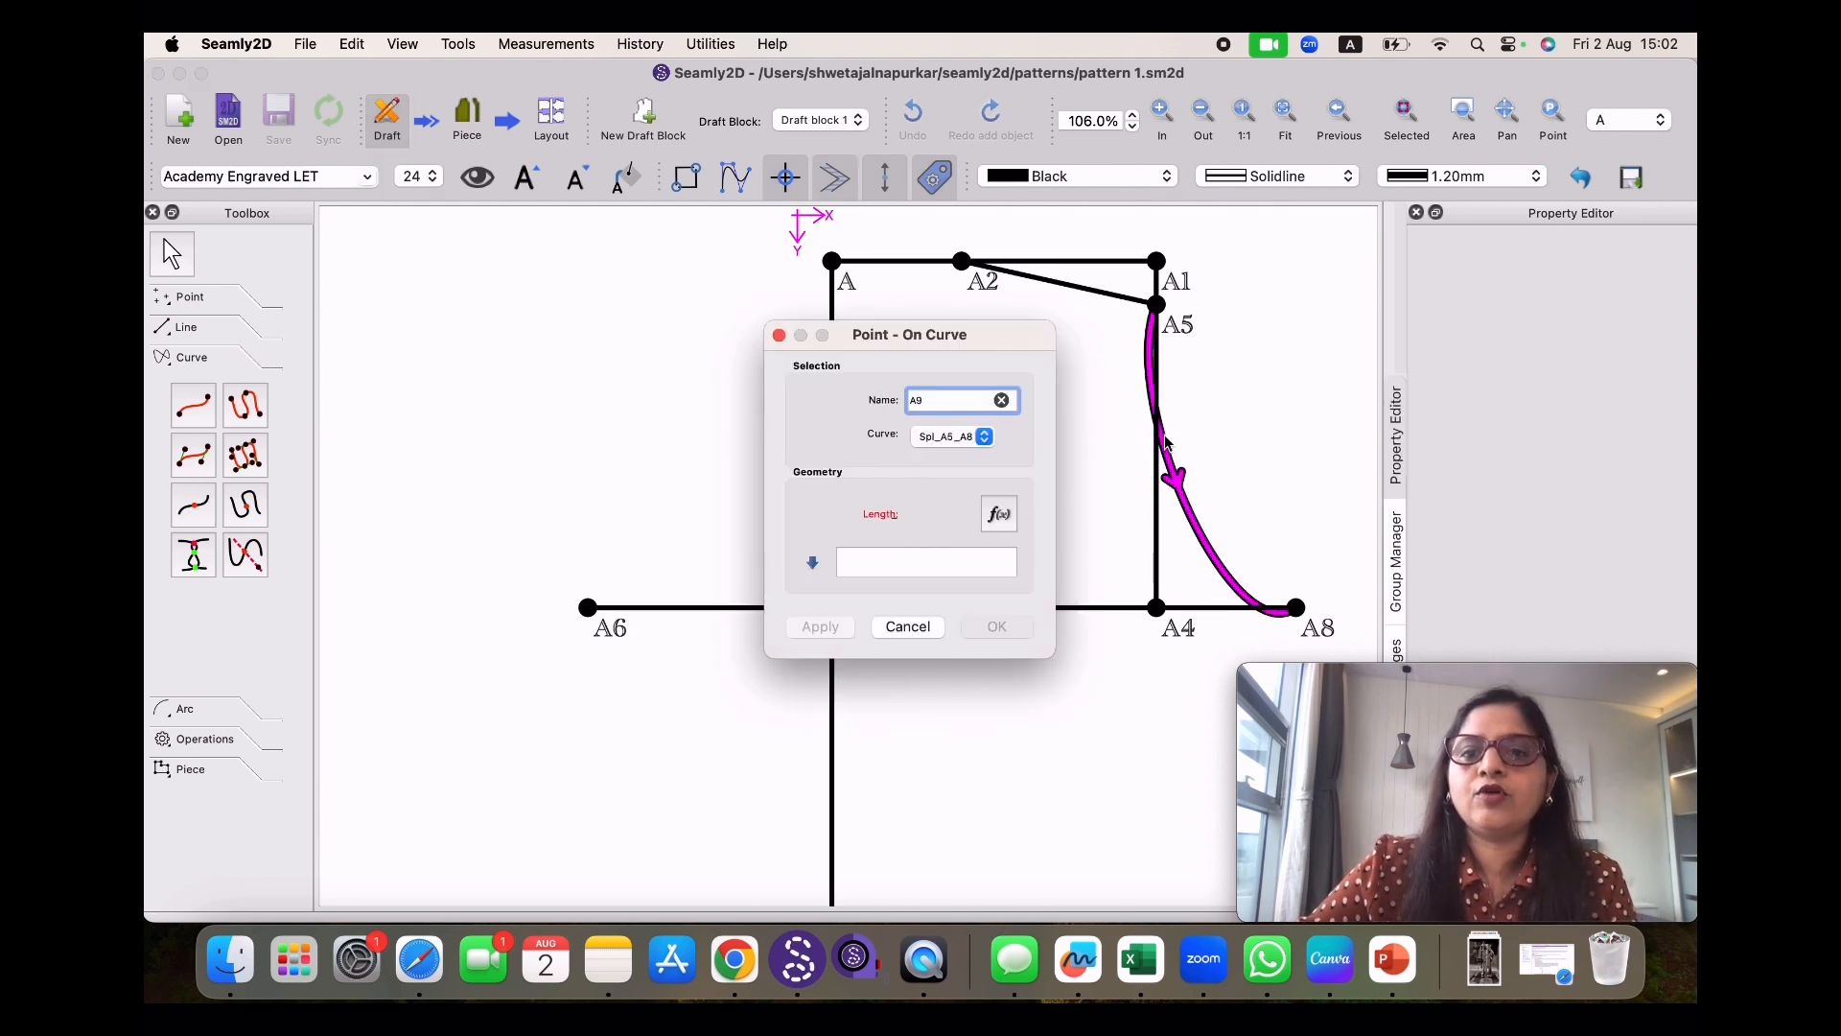
left_click(861, 563)
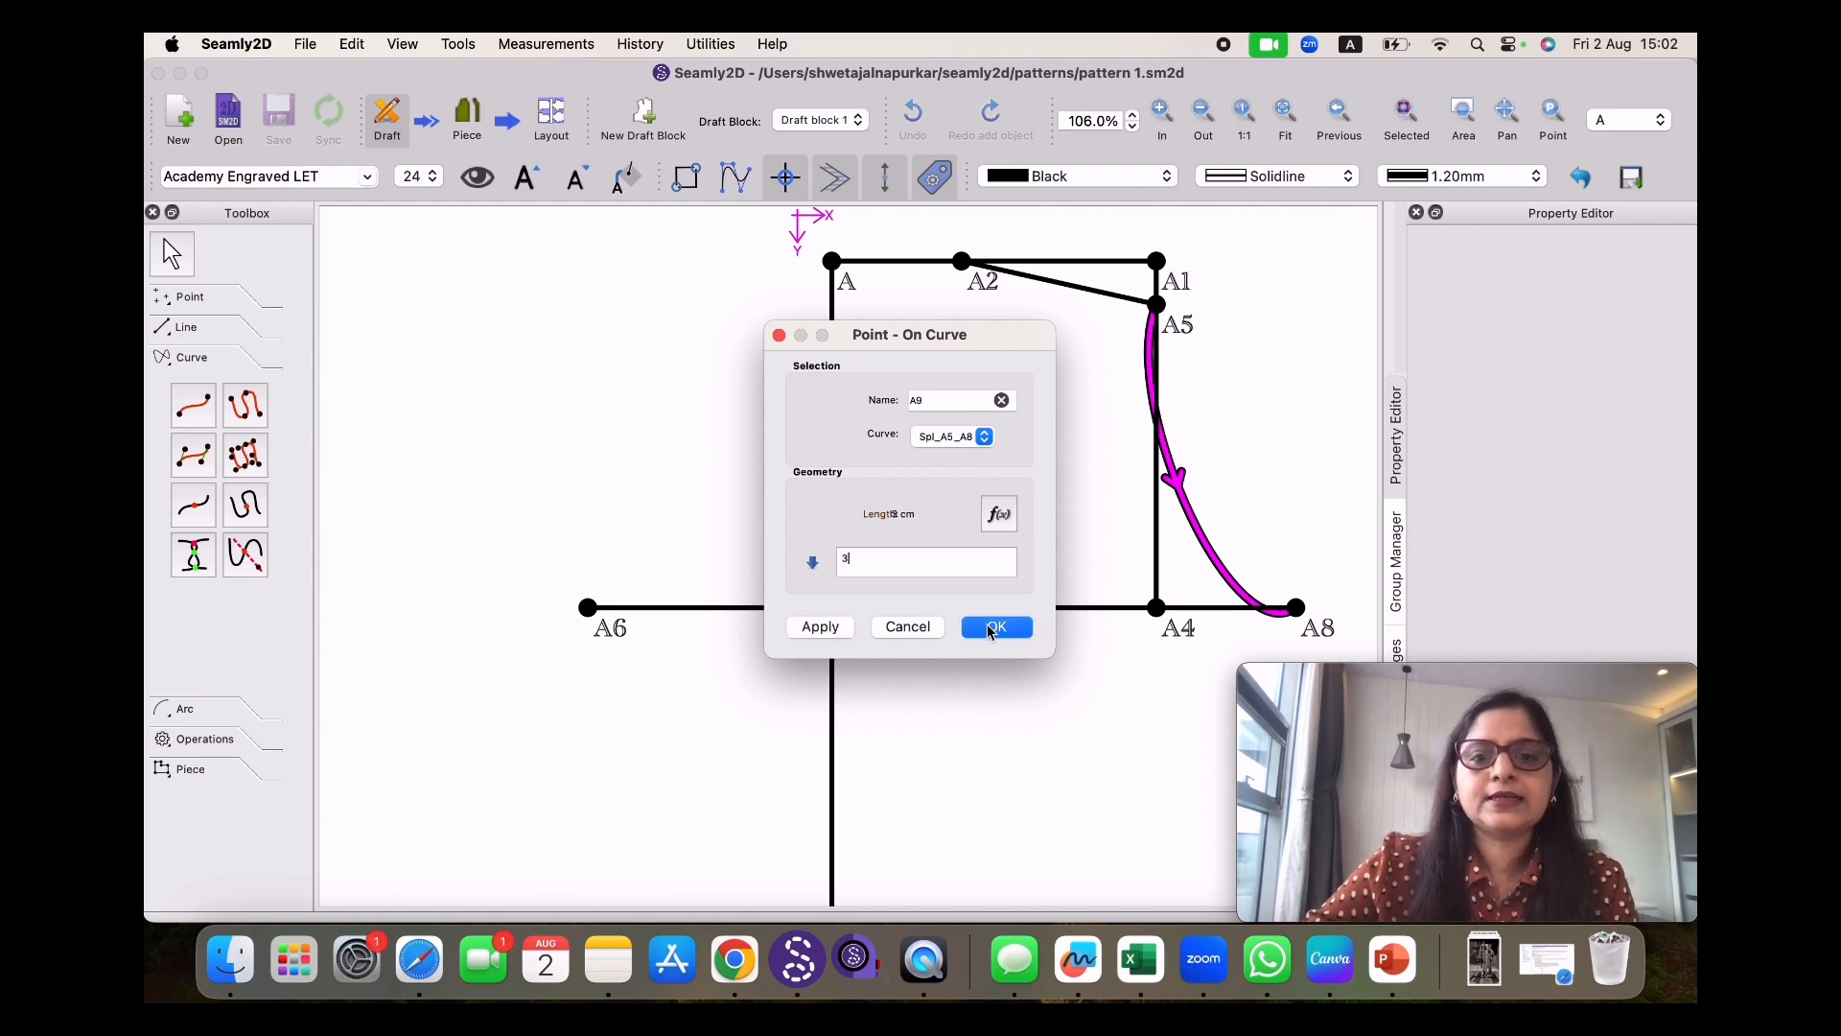
left_click(991, 629)
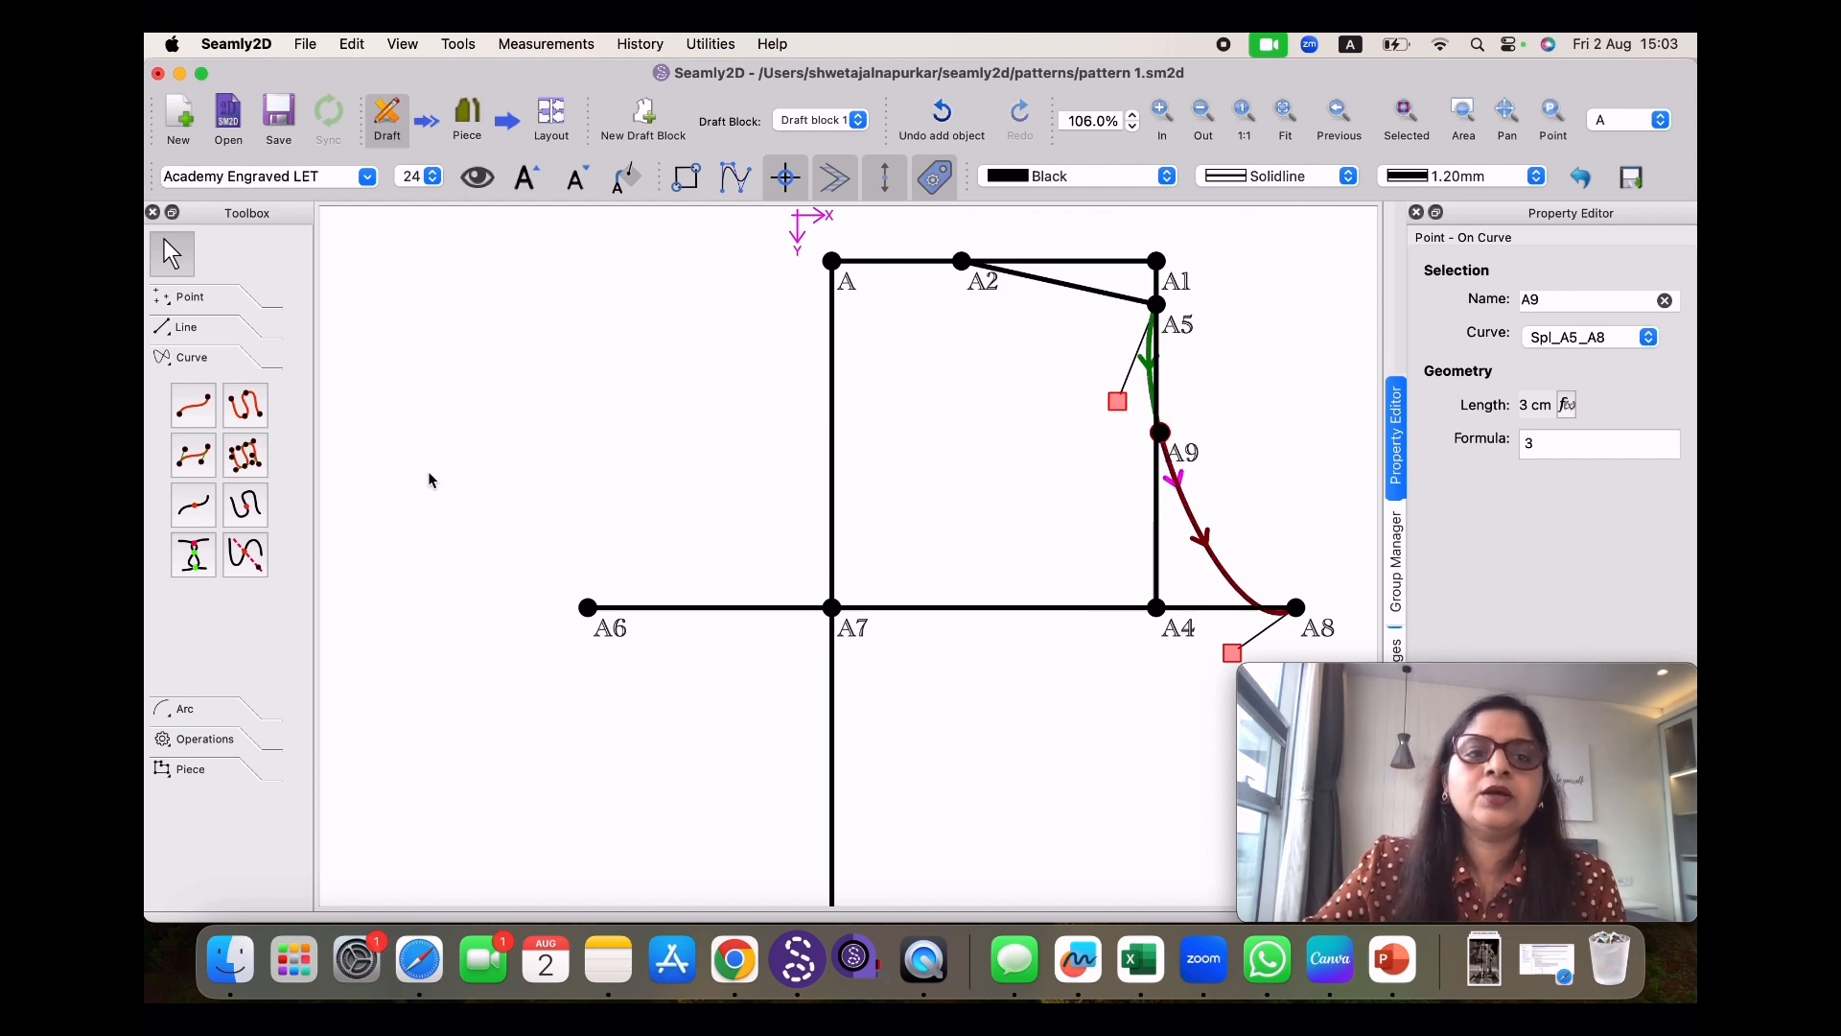
Draw an interactive spline through points A, A2, A7 and A6, ending it at A6
left_click(247, 409)
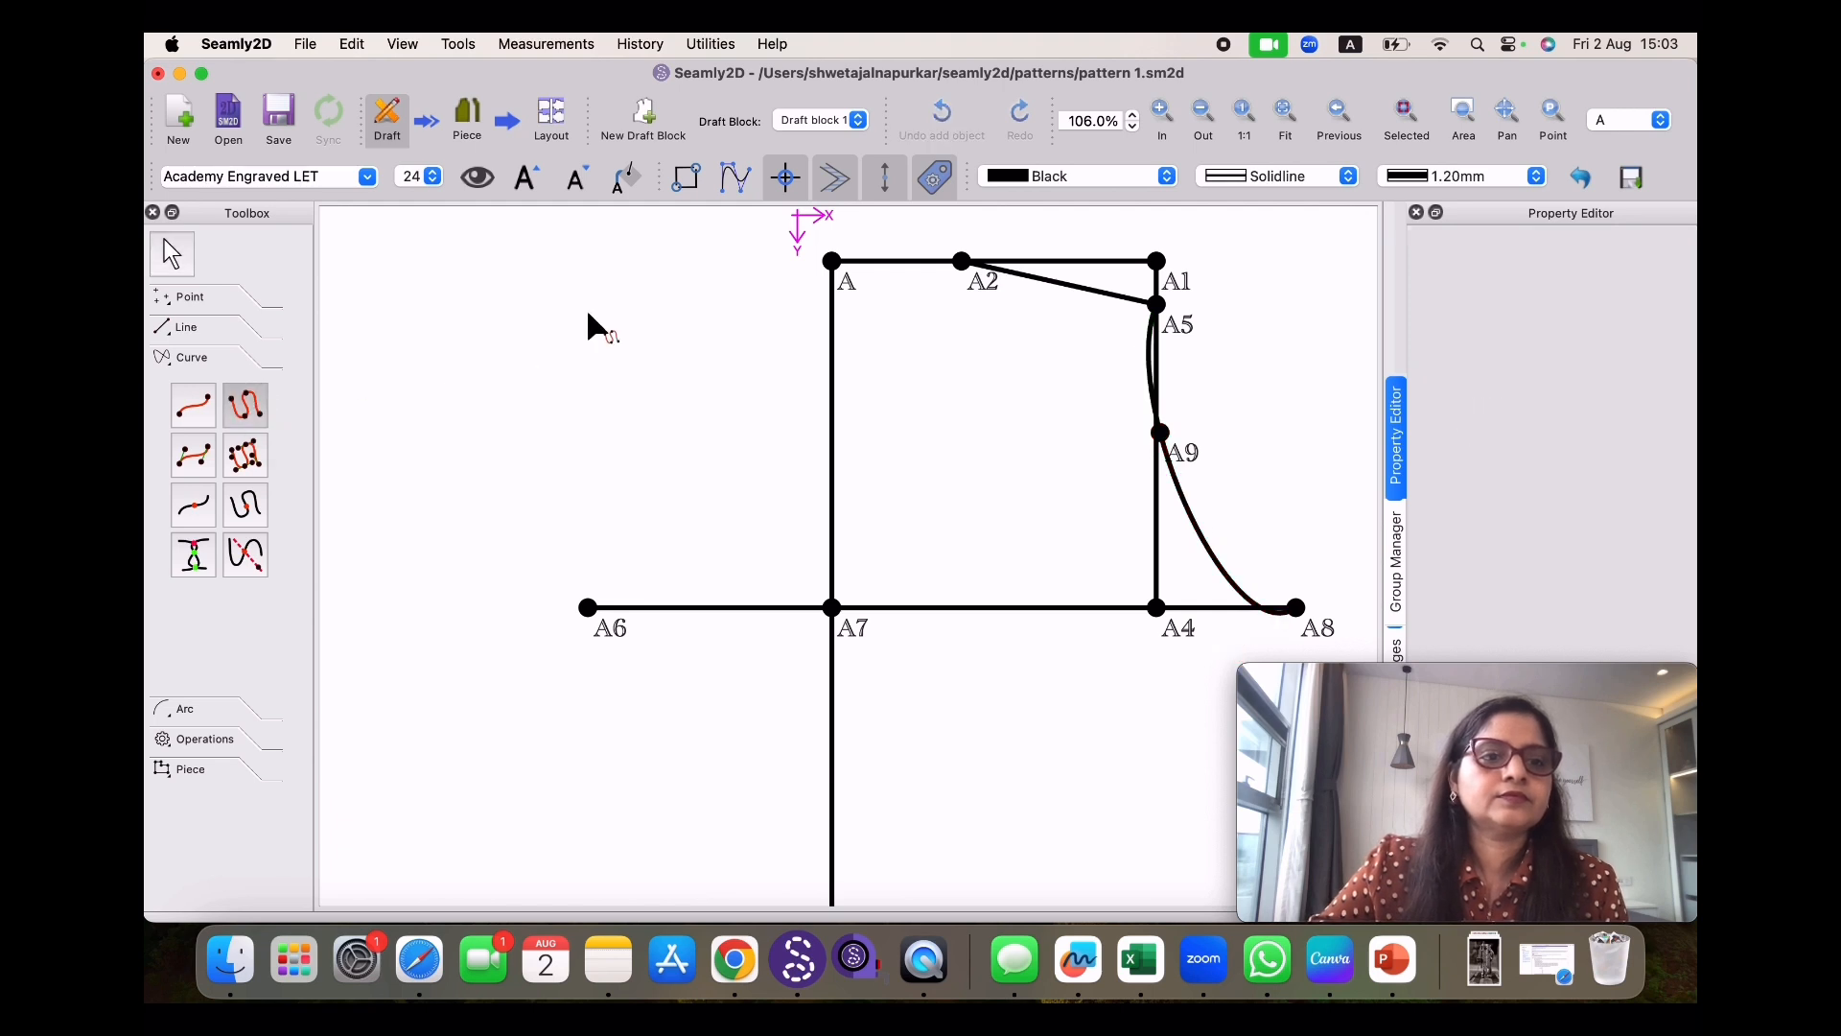
left_click(831, 263)
left_click(960, 264)
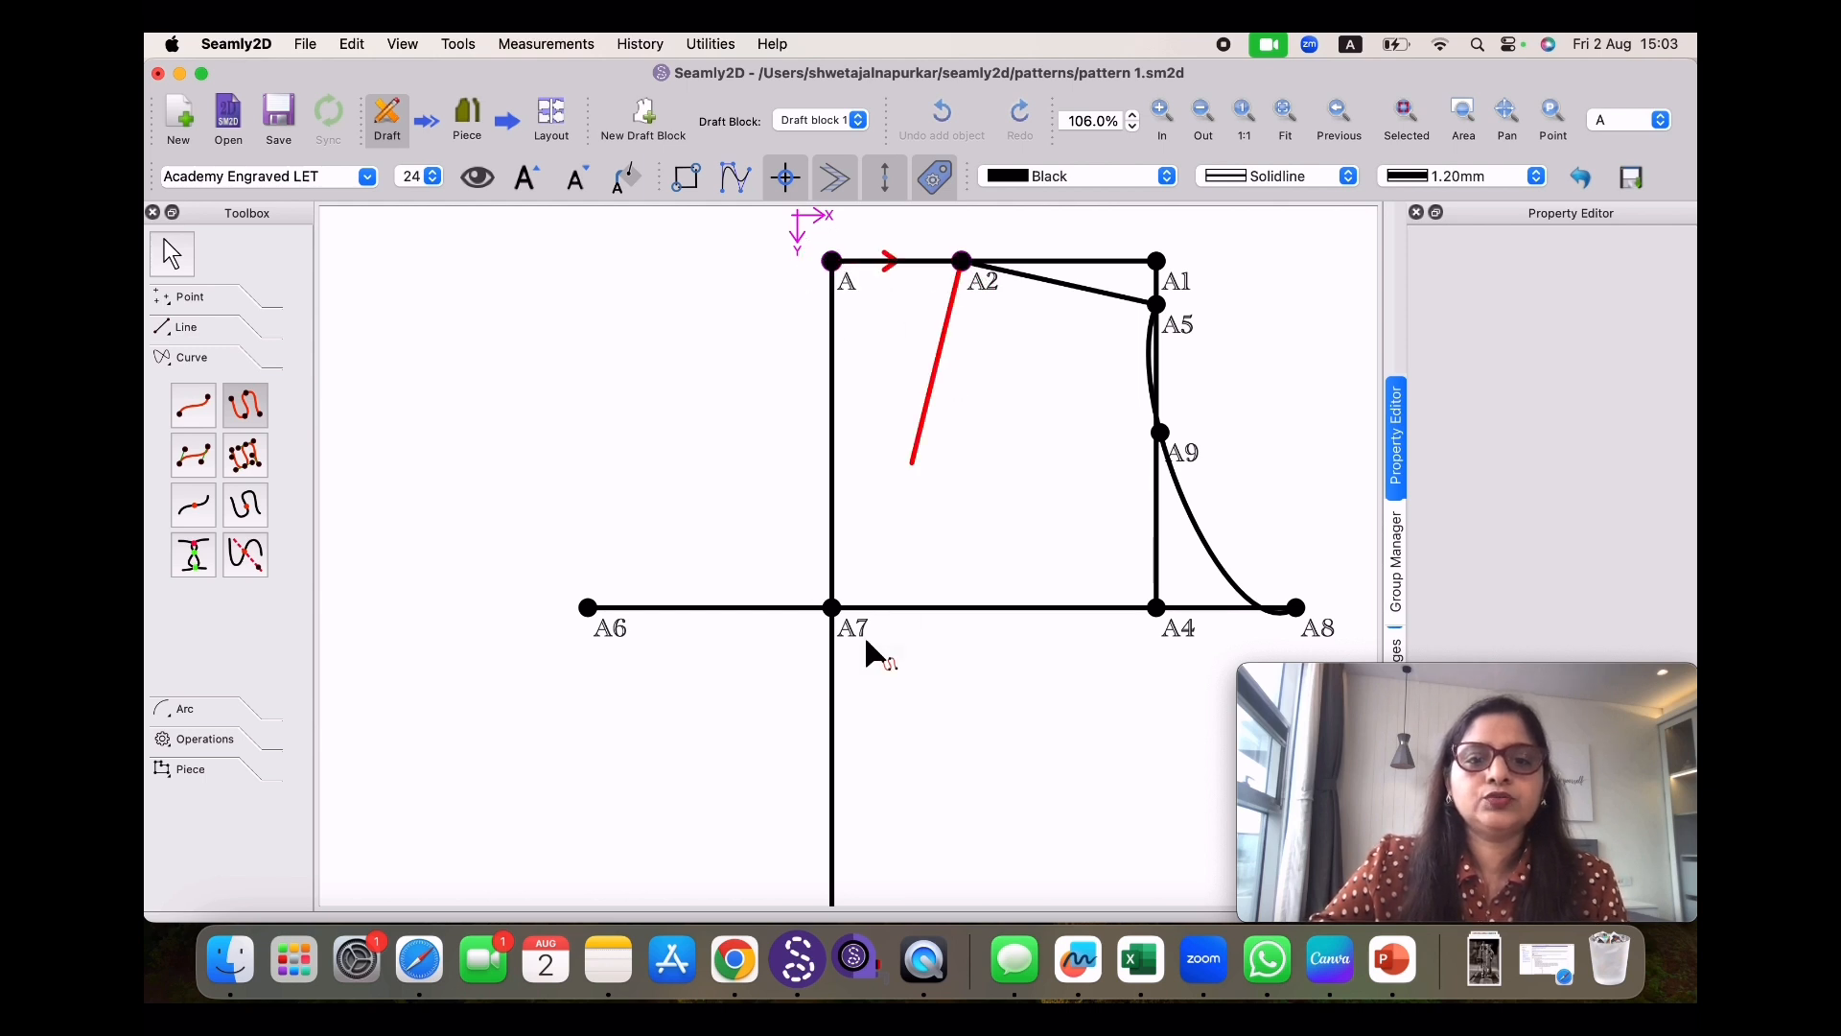
left_click(833, 611)
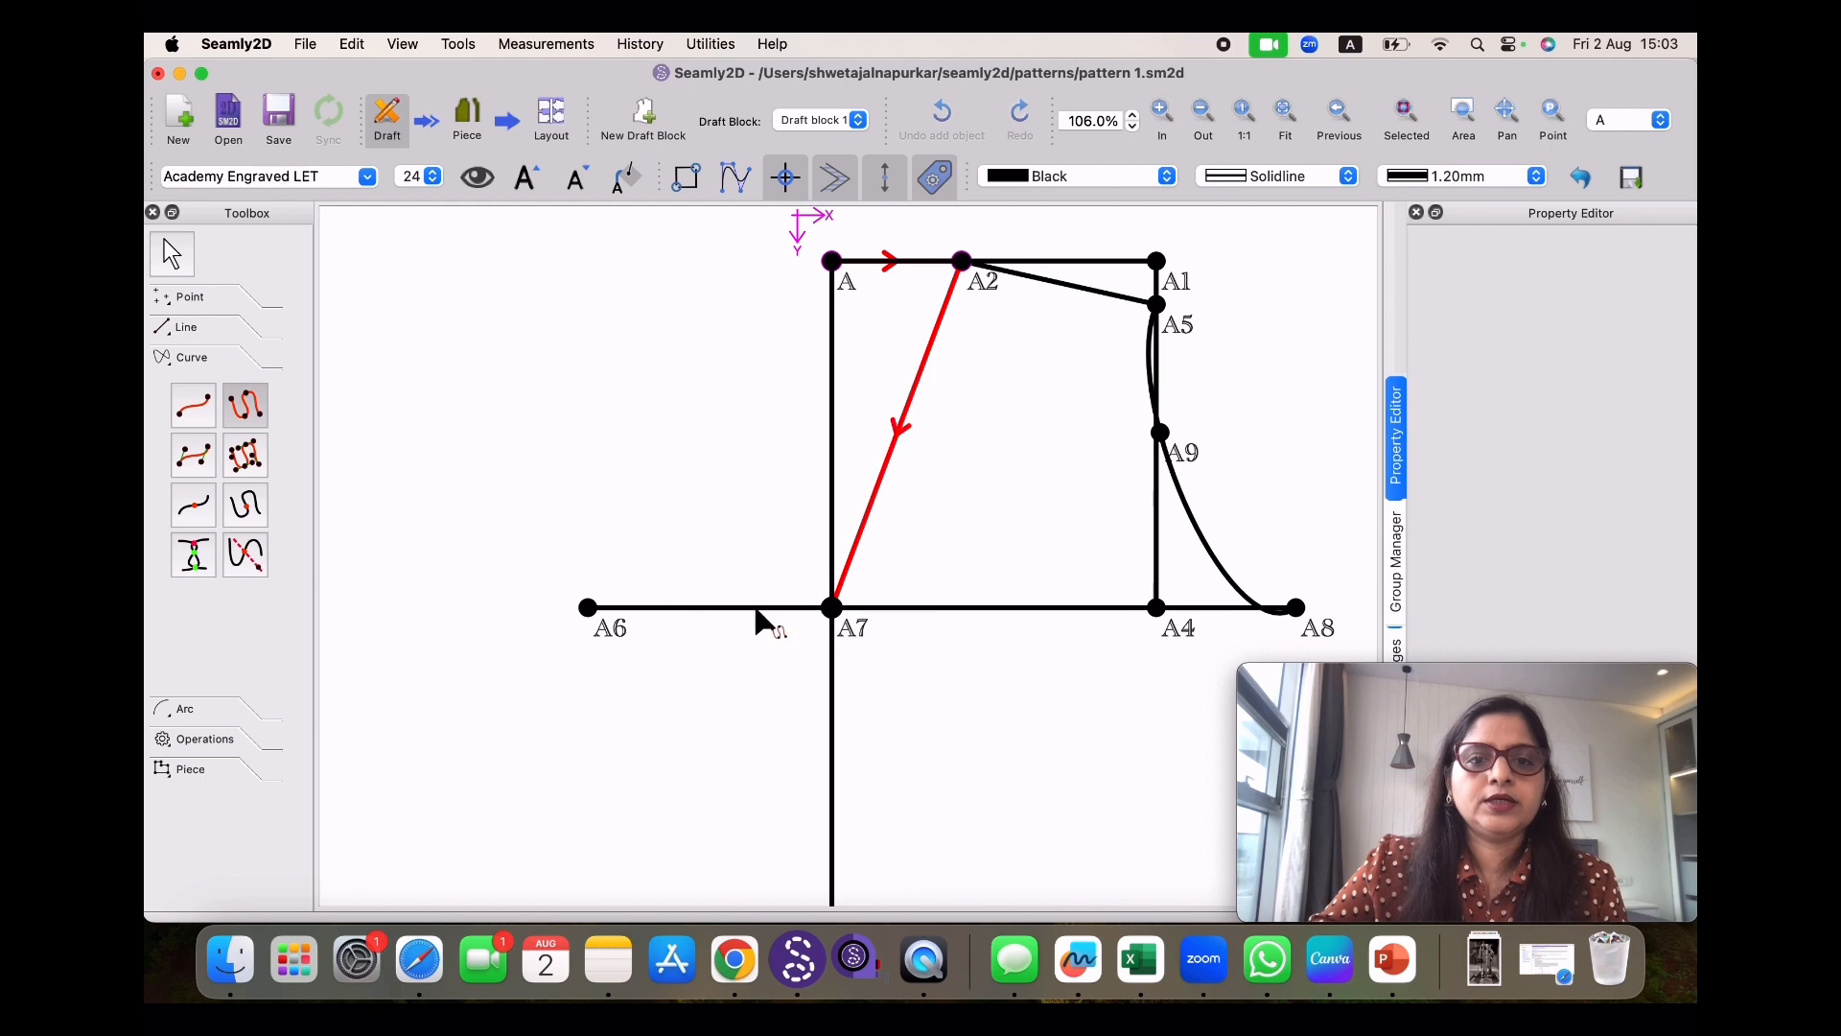
left_click(586, 610)
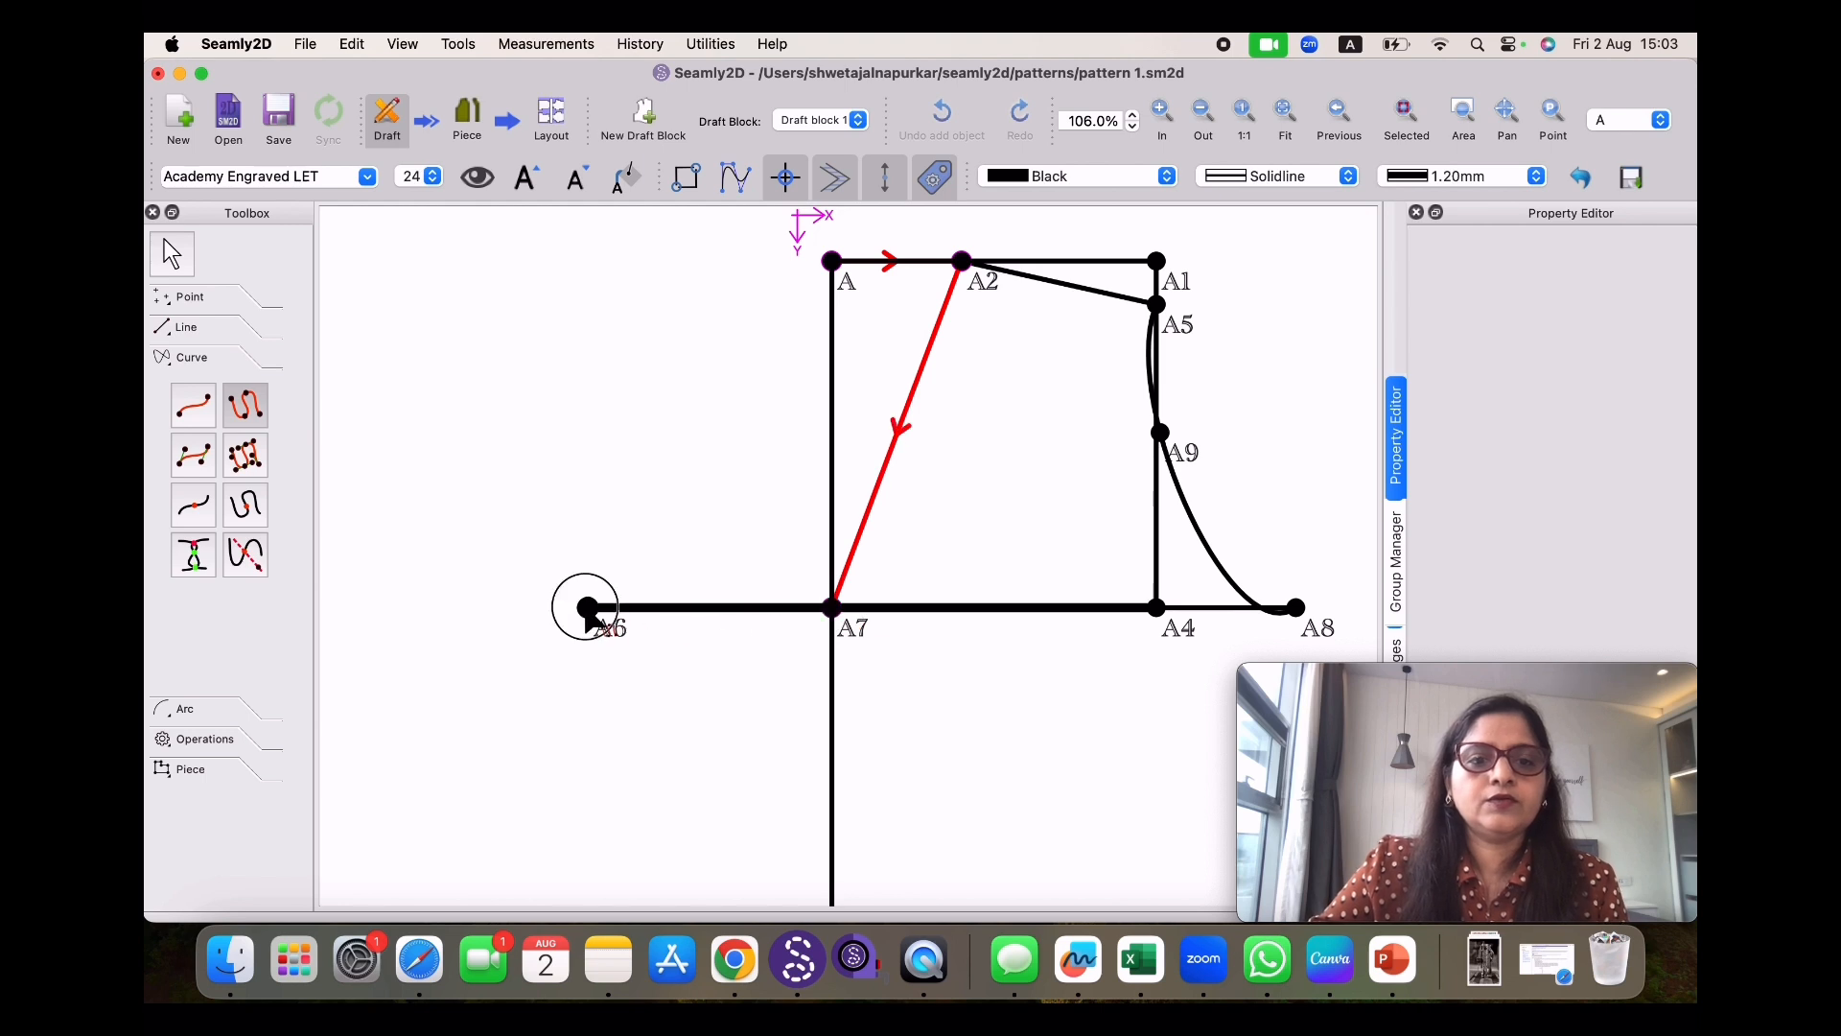
left_click(832, 262)
key("Return")
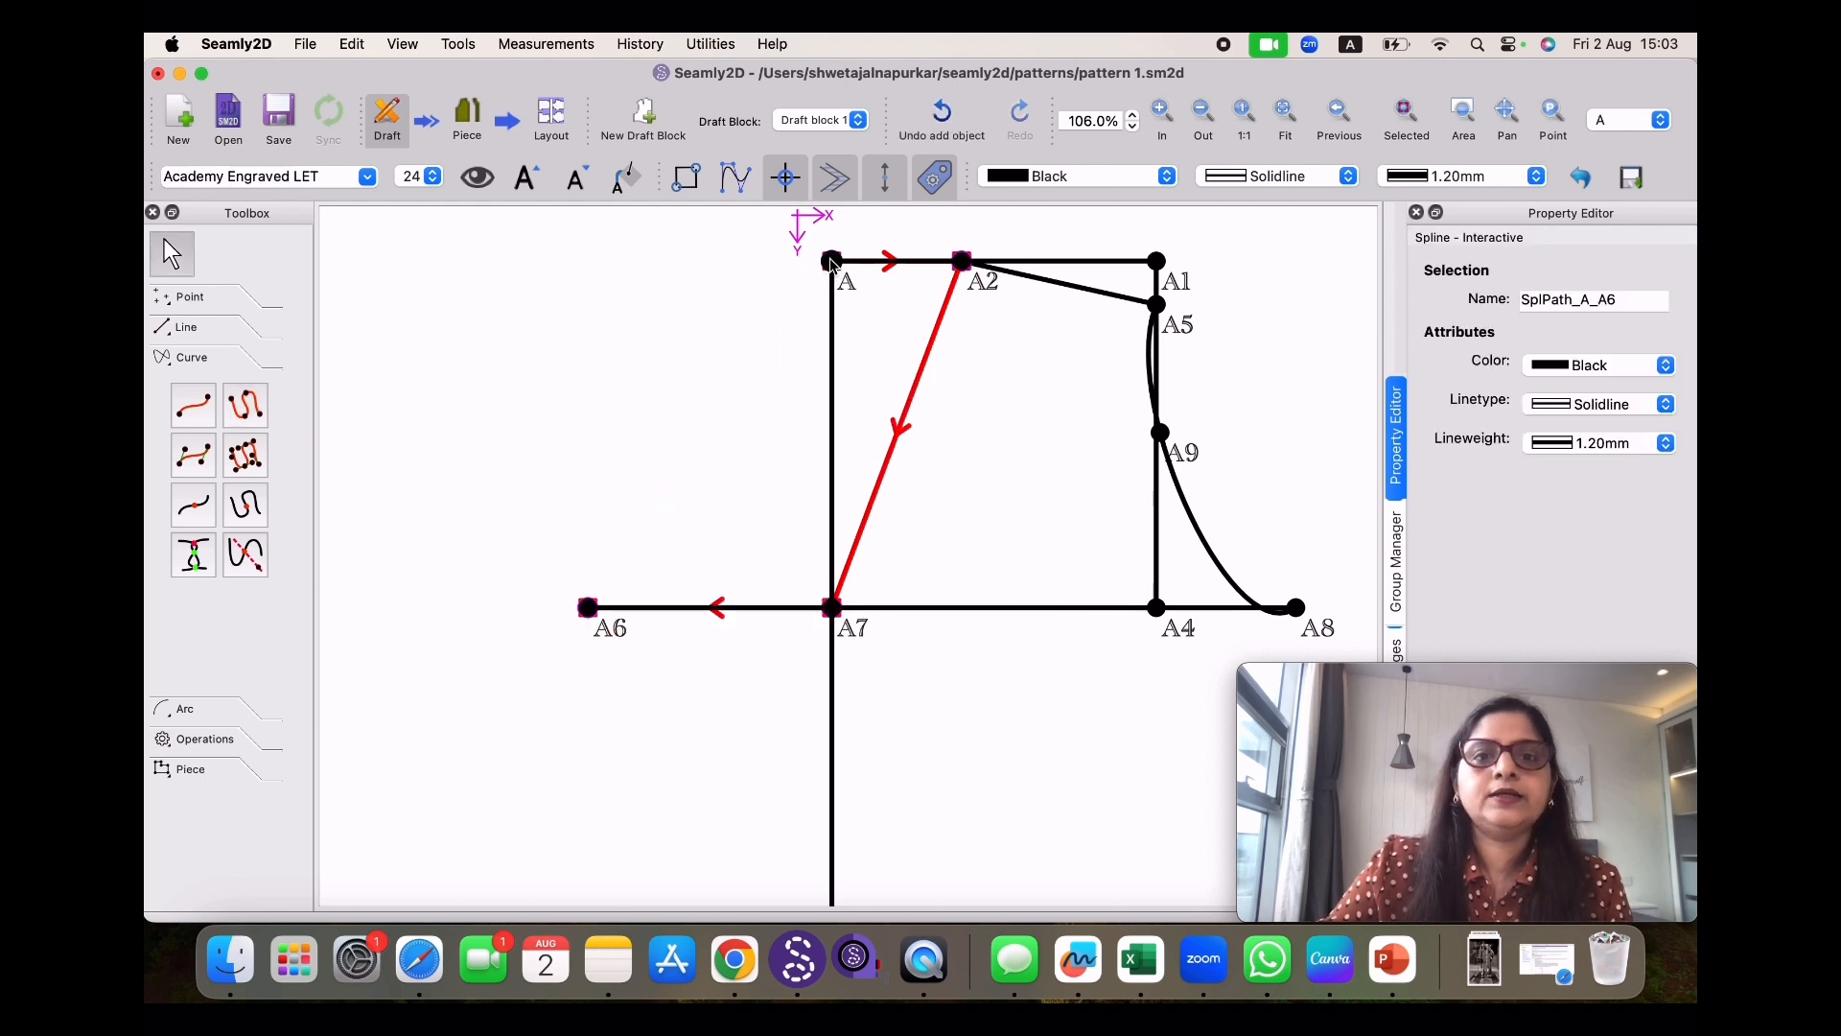
left_click(832, 262)
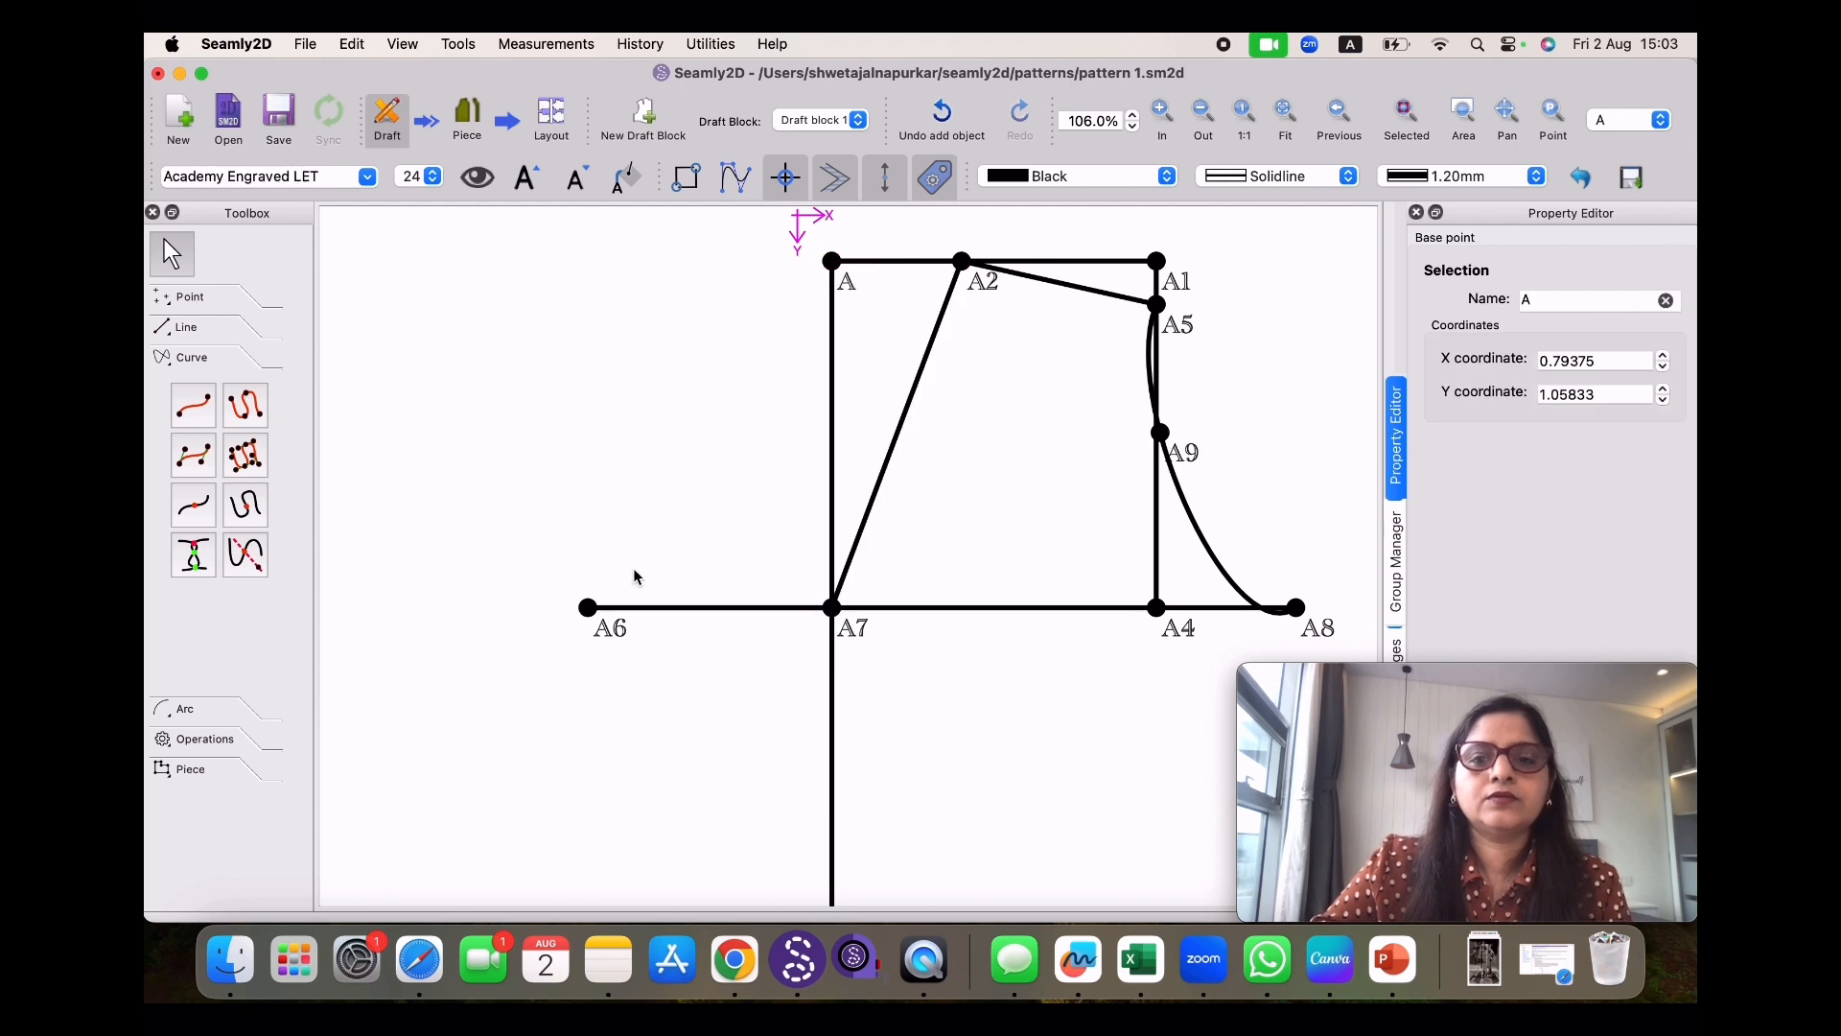
left_click(588, 607)
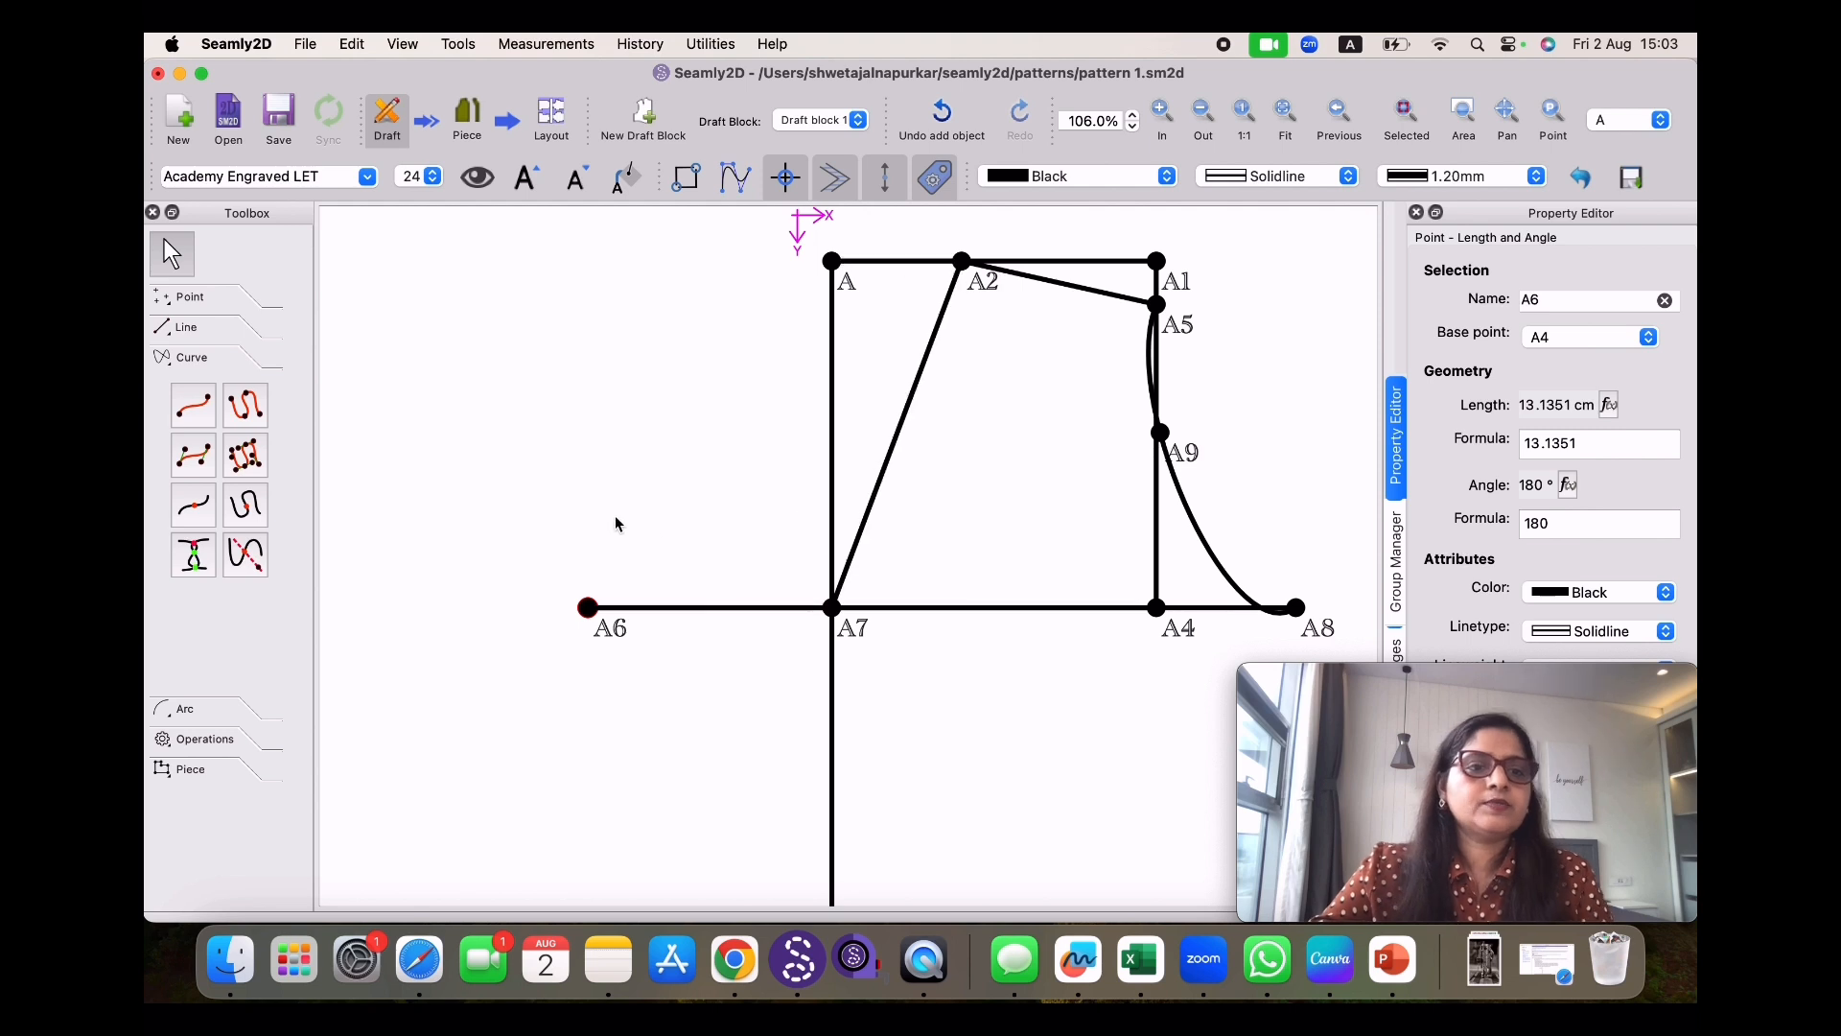
Place a point on the spline from A to A6, 9 cm along its length
left_click(244, 513)
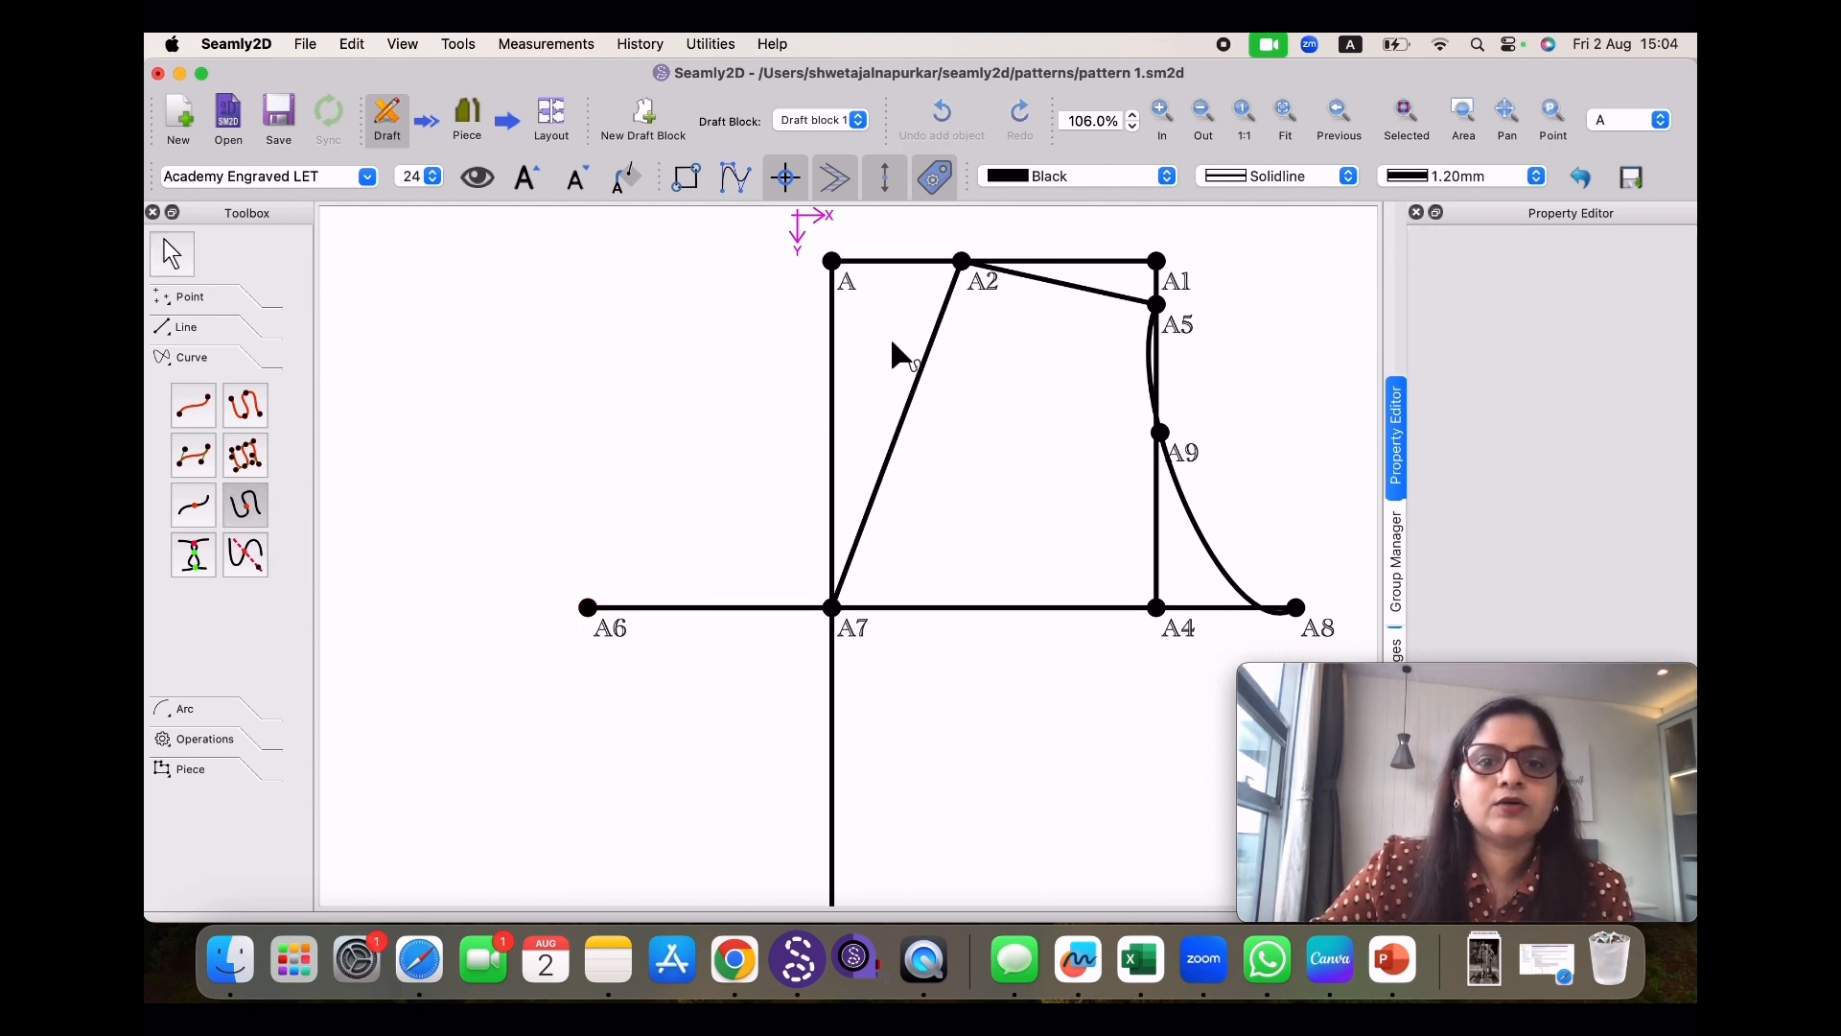
left_click(909, 408)
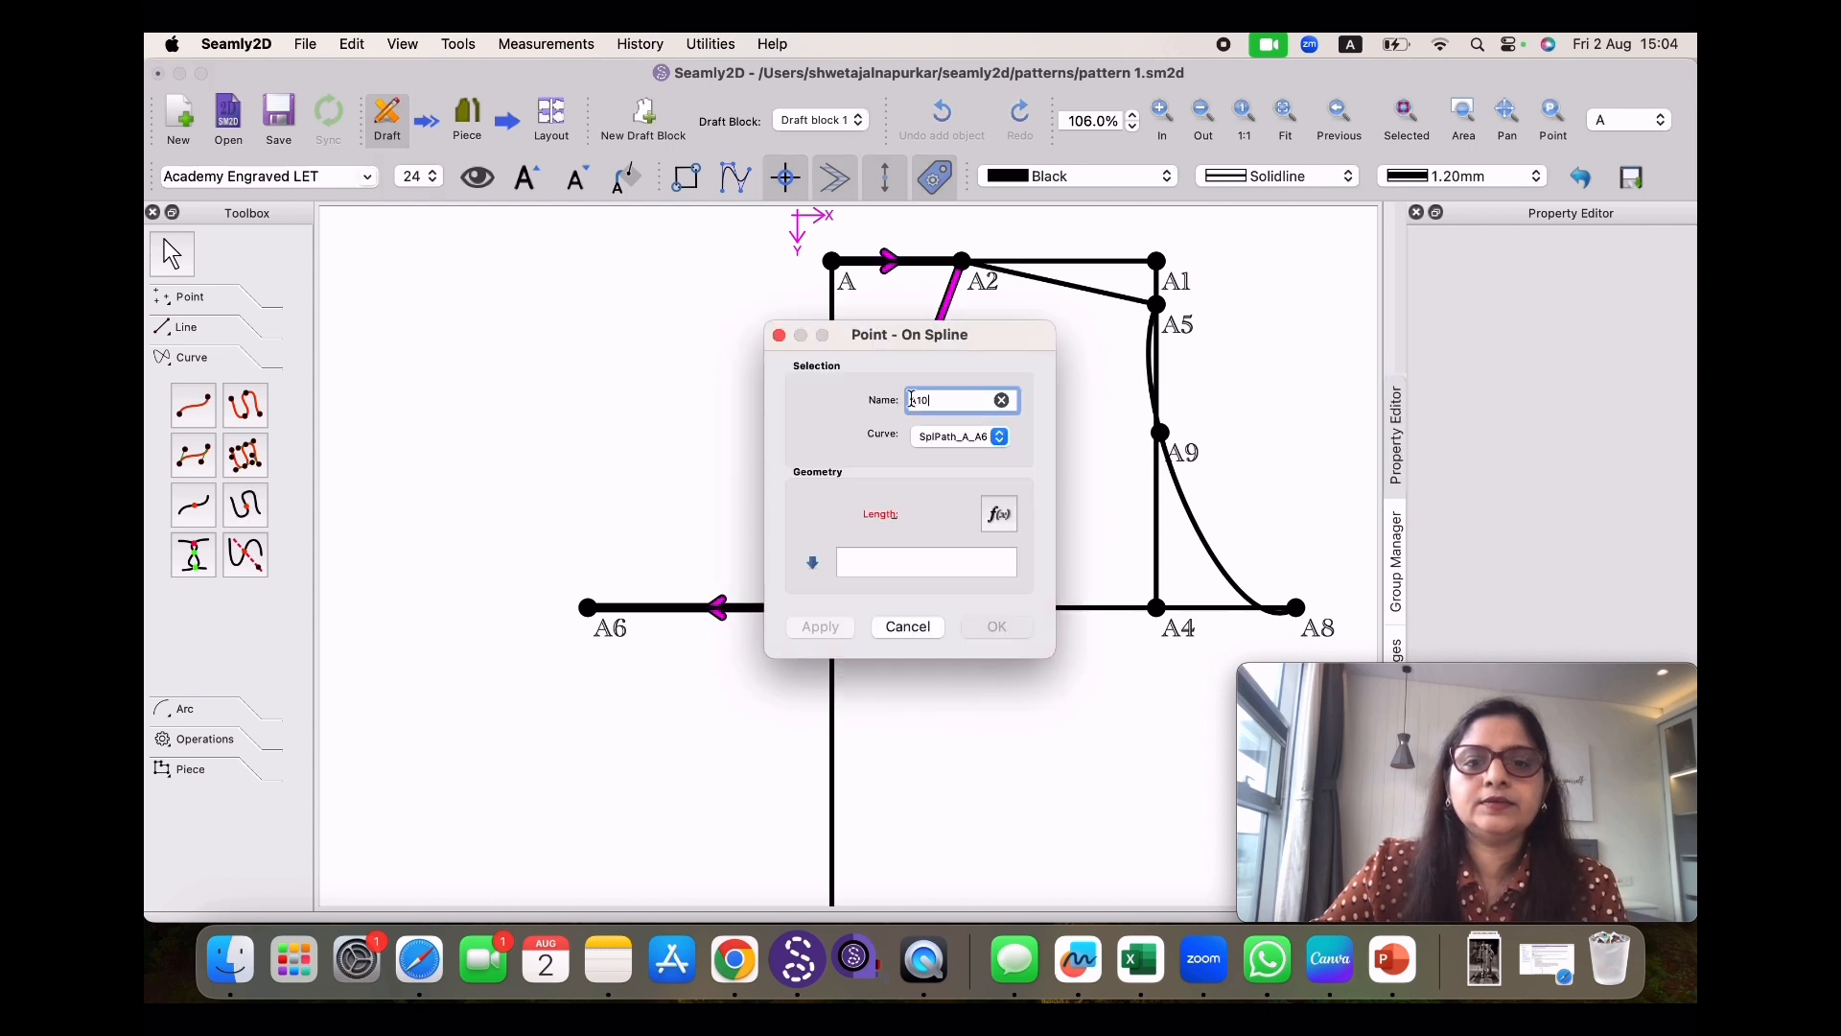
left_click(869, 559)
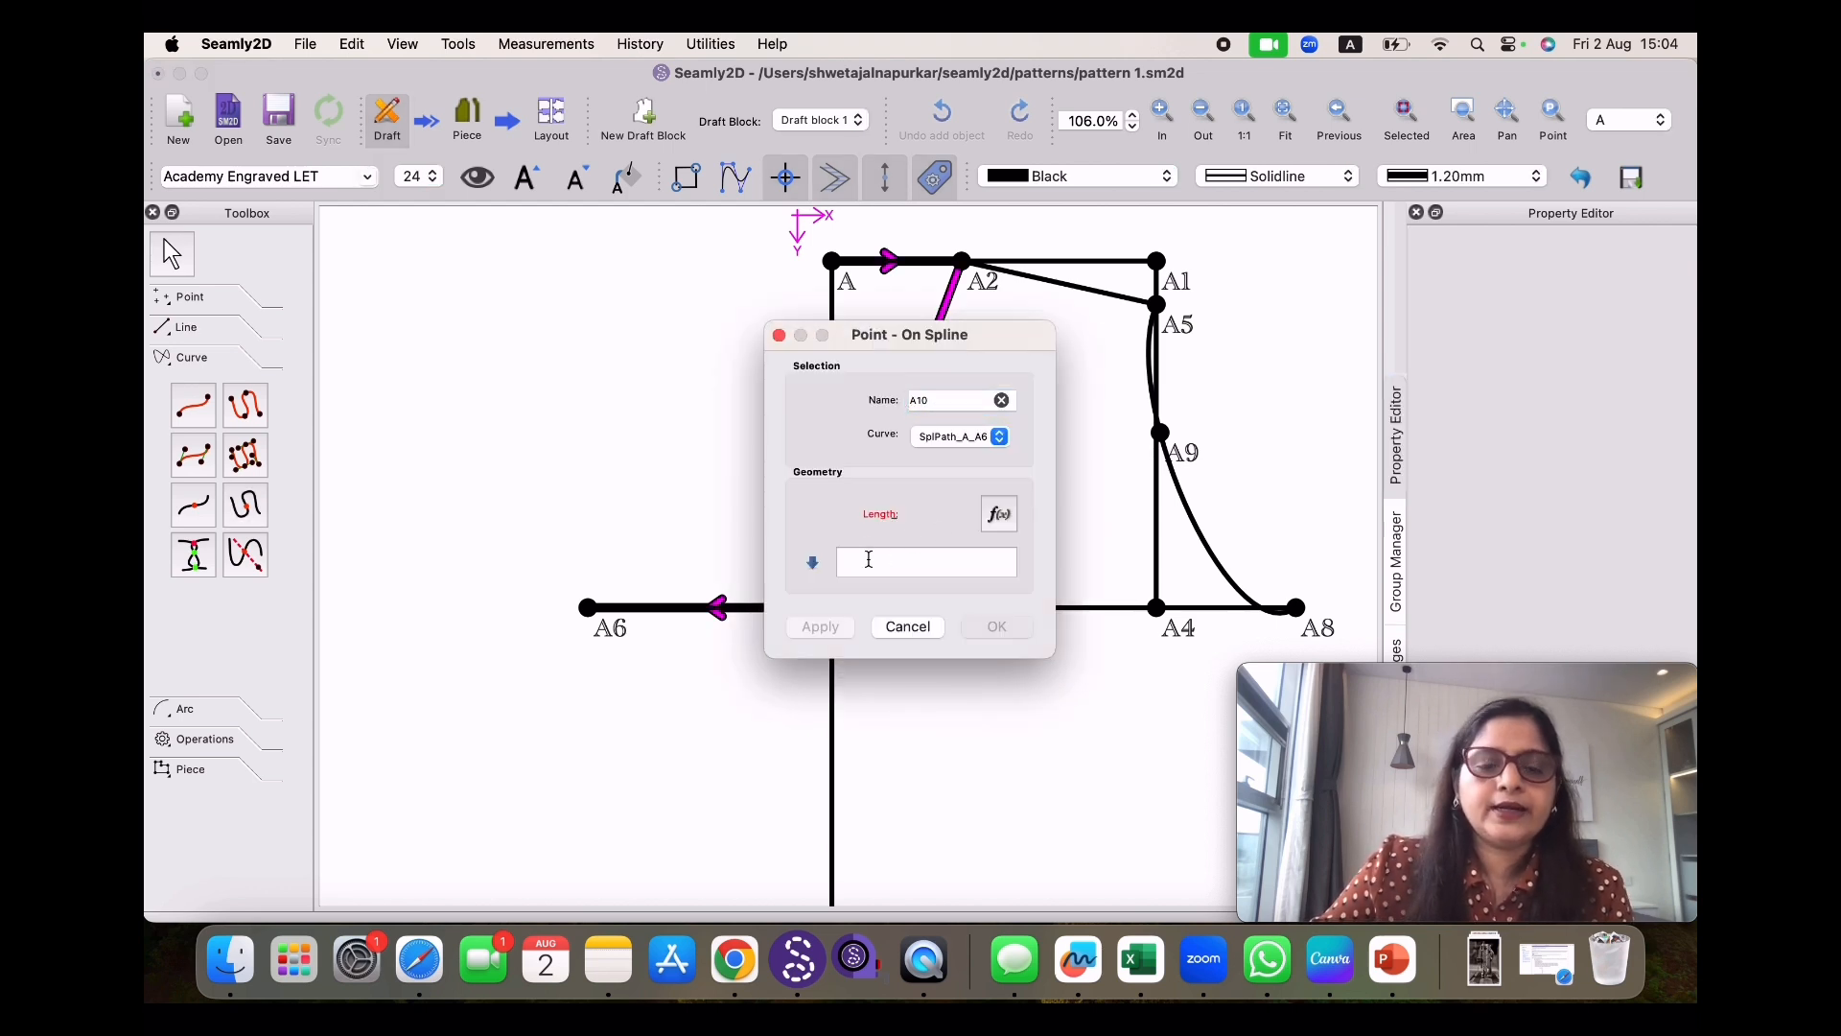
type("6")
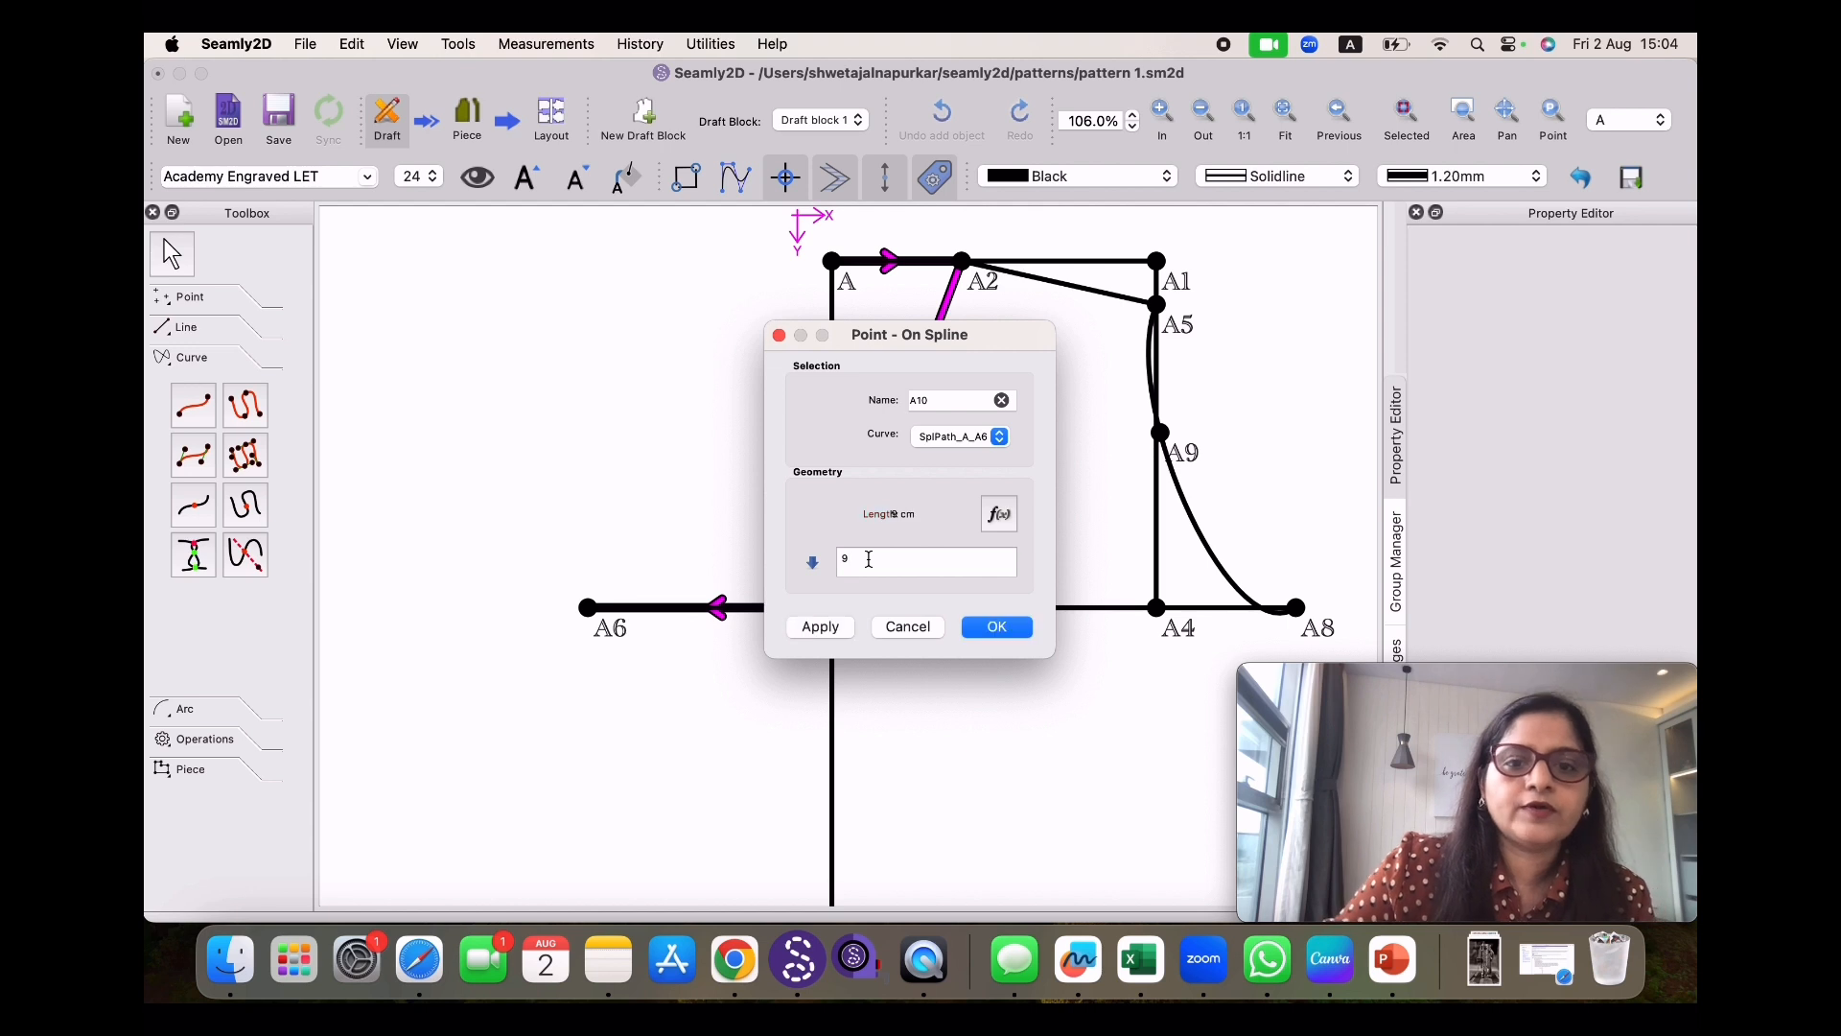
left_click(1013, 631)
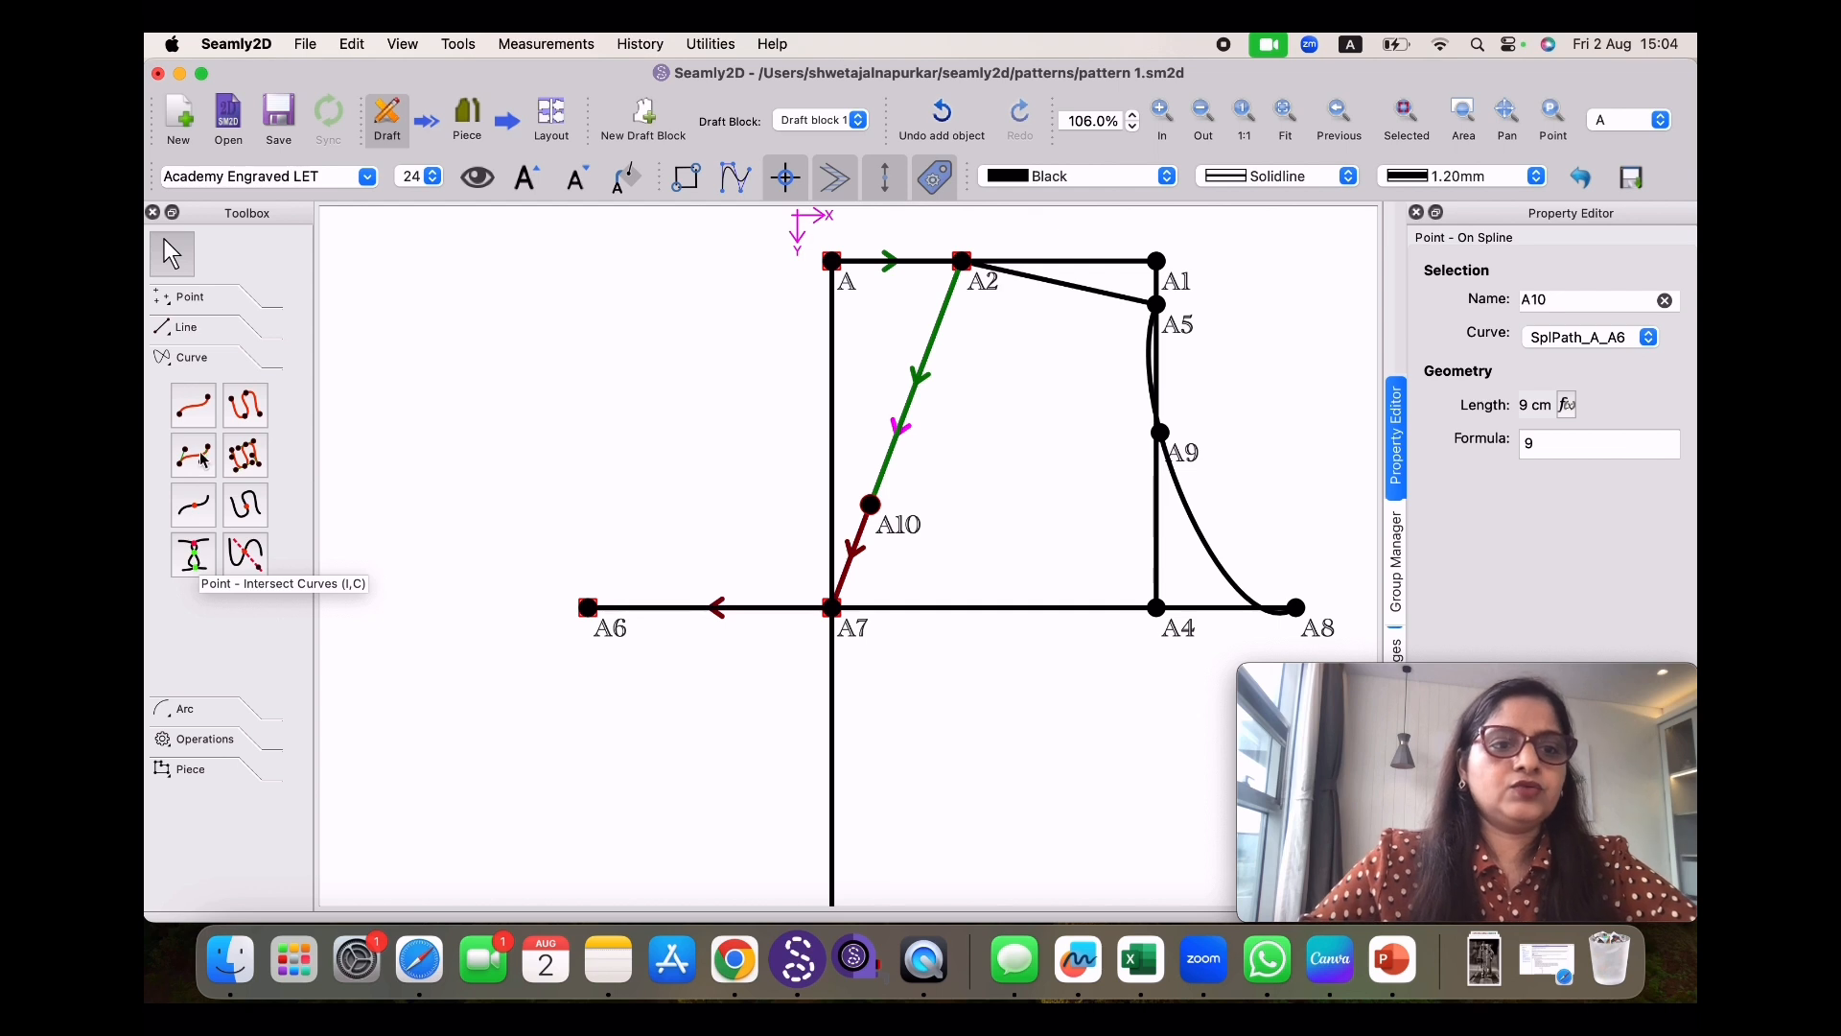
Draw a straight interactive curve from point A6 to point A5
left_click(196, 412)
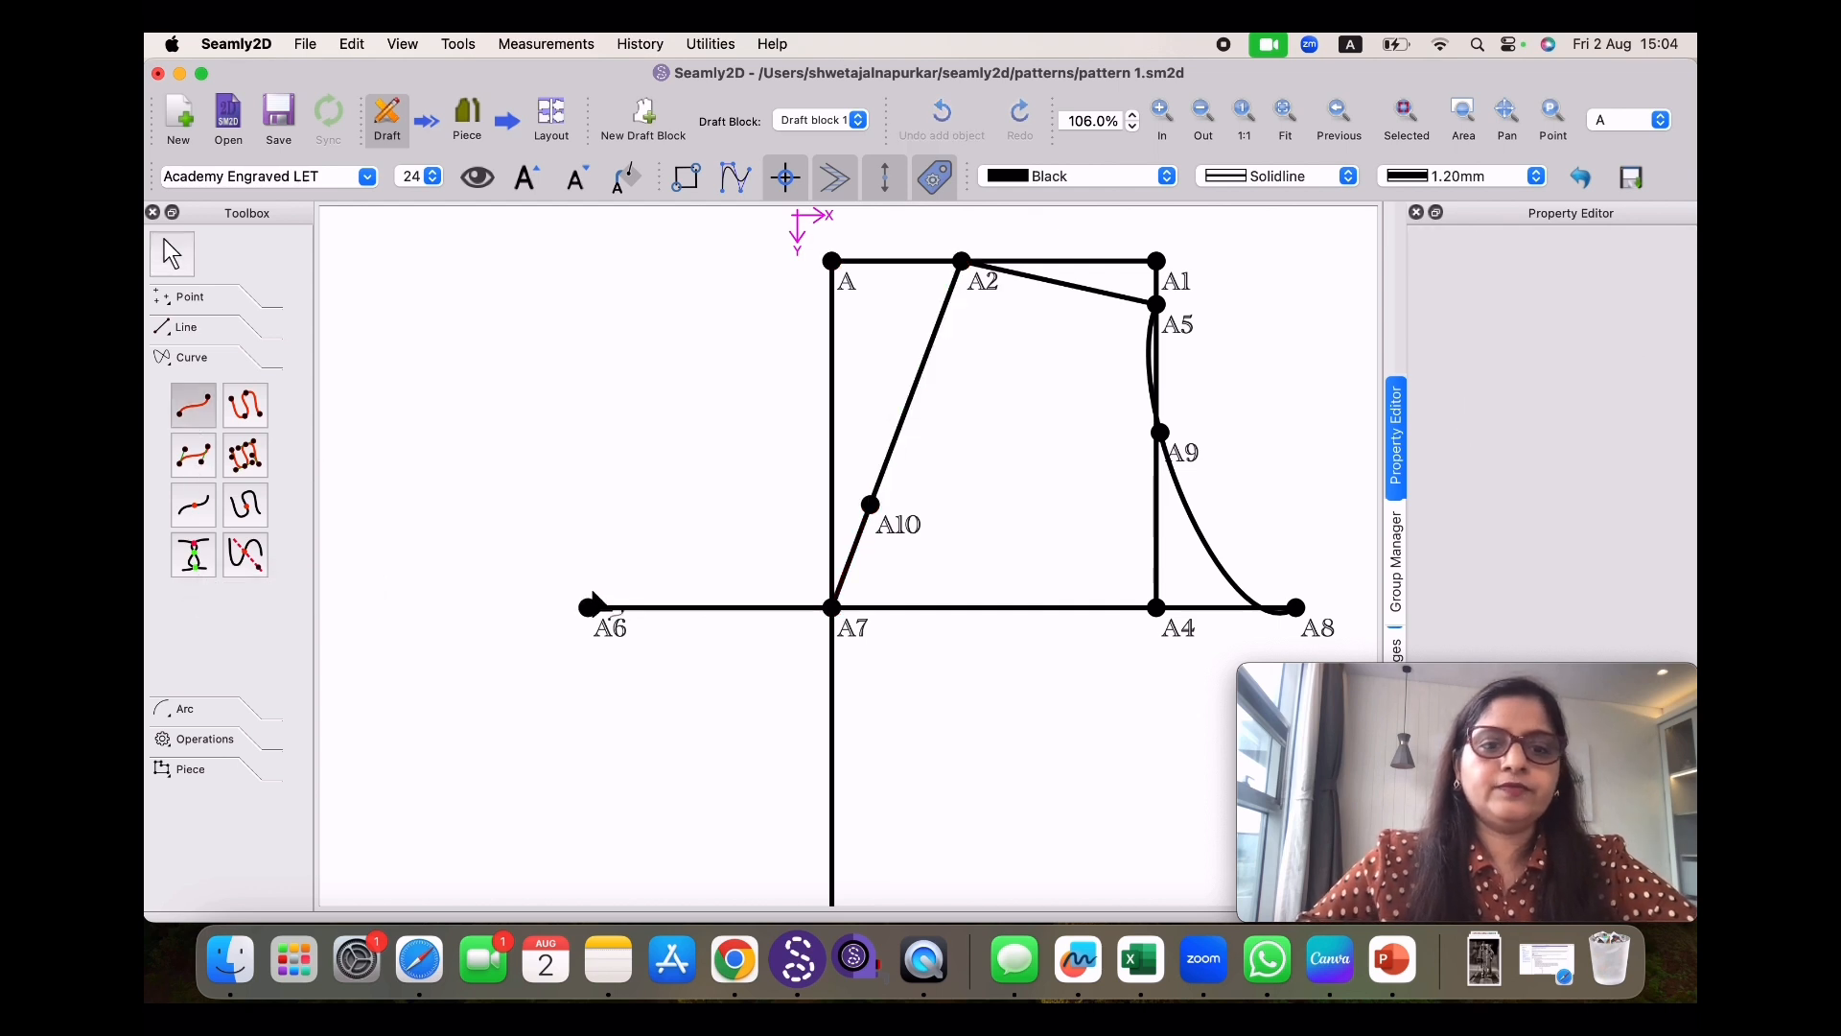
left_click(587, 610)
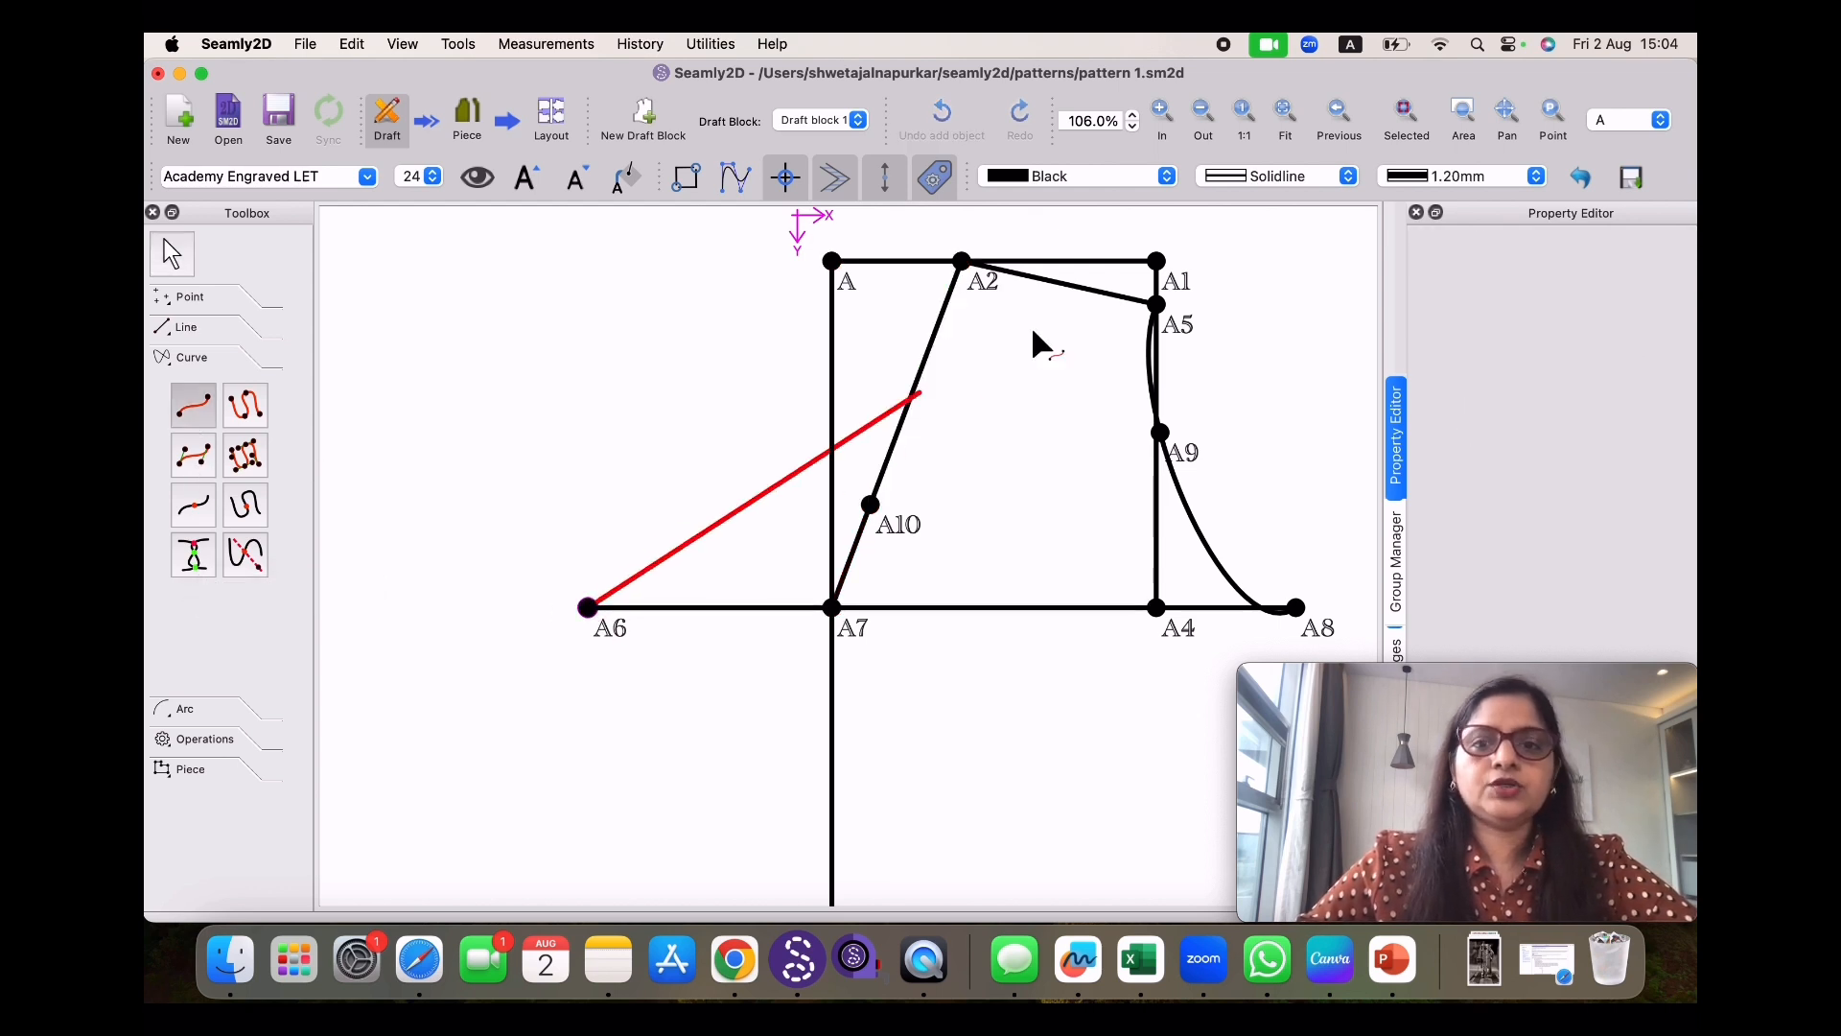
left_click(1157, 305)
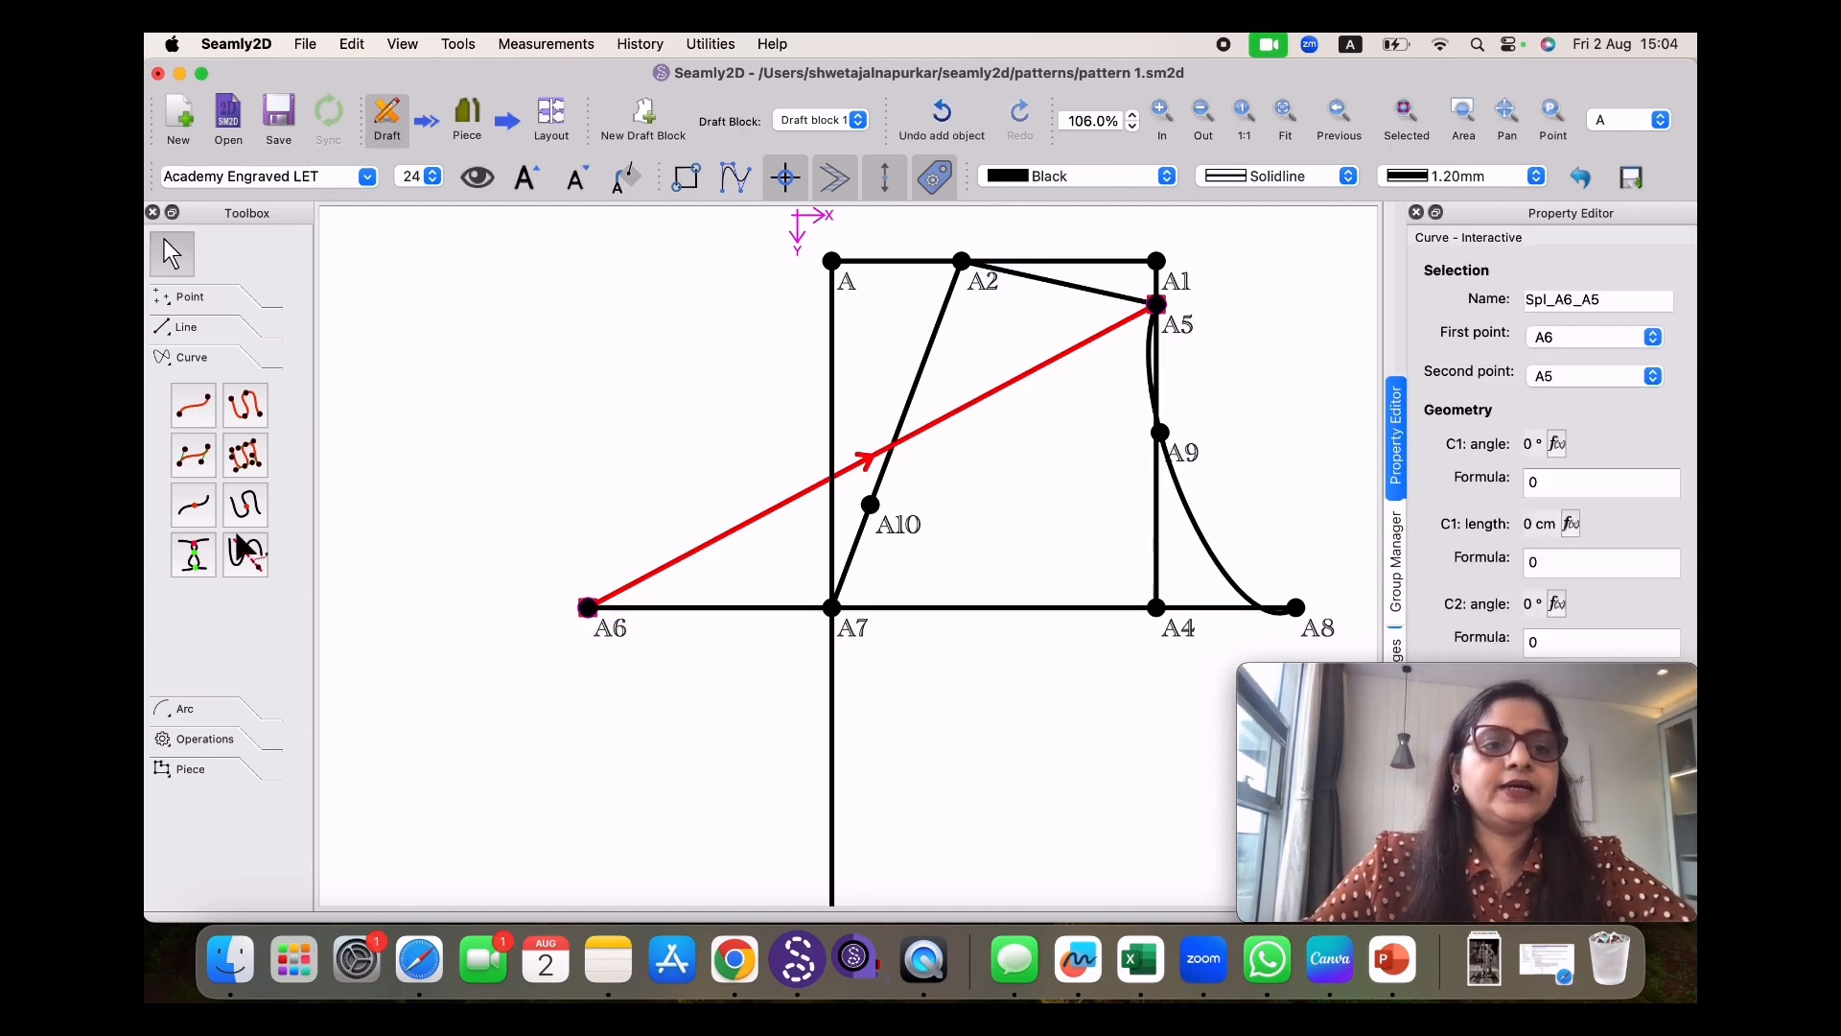
Create an intersection point where the spline from A to A6 crosses the A6–A5 curve
left_click(192, 564)
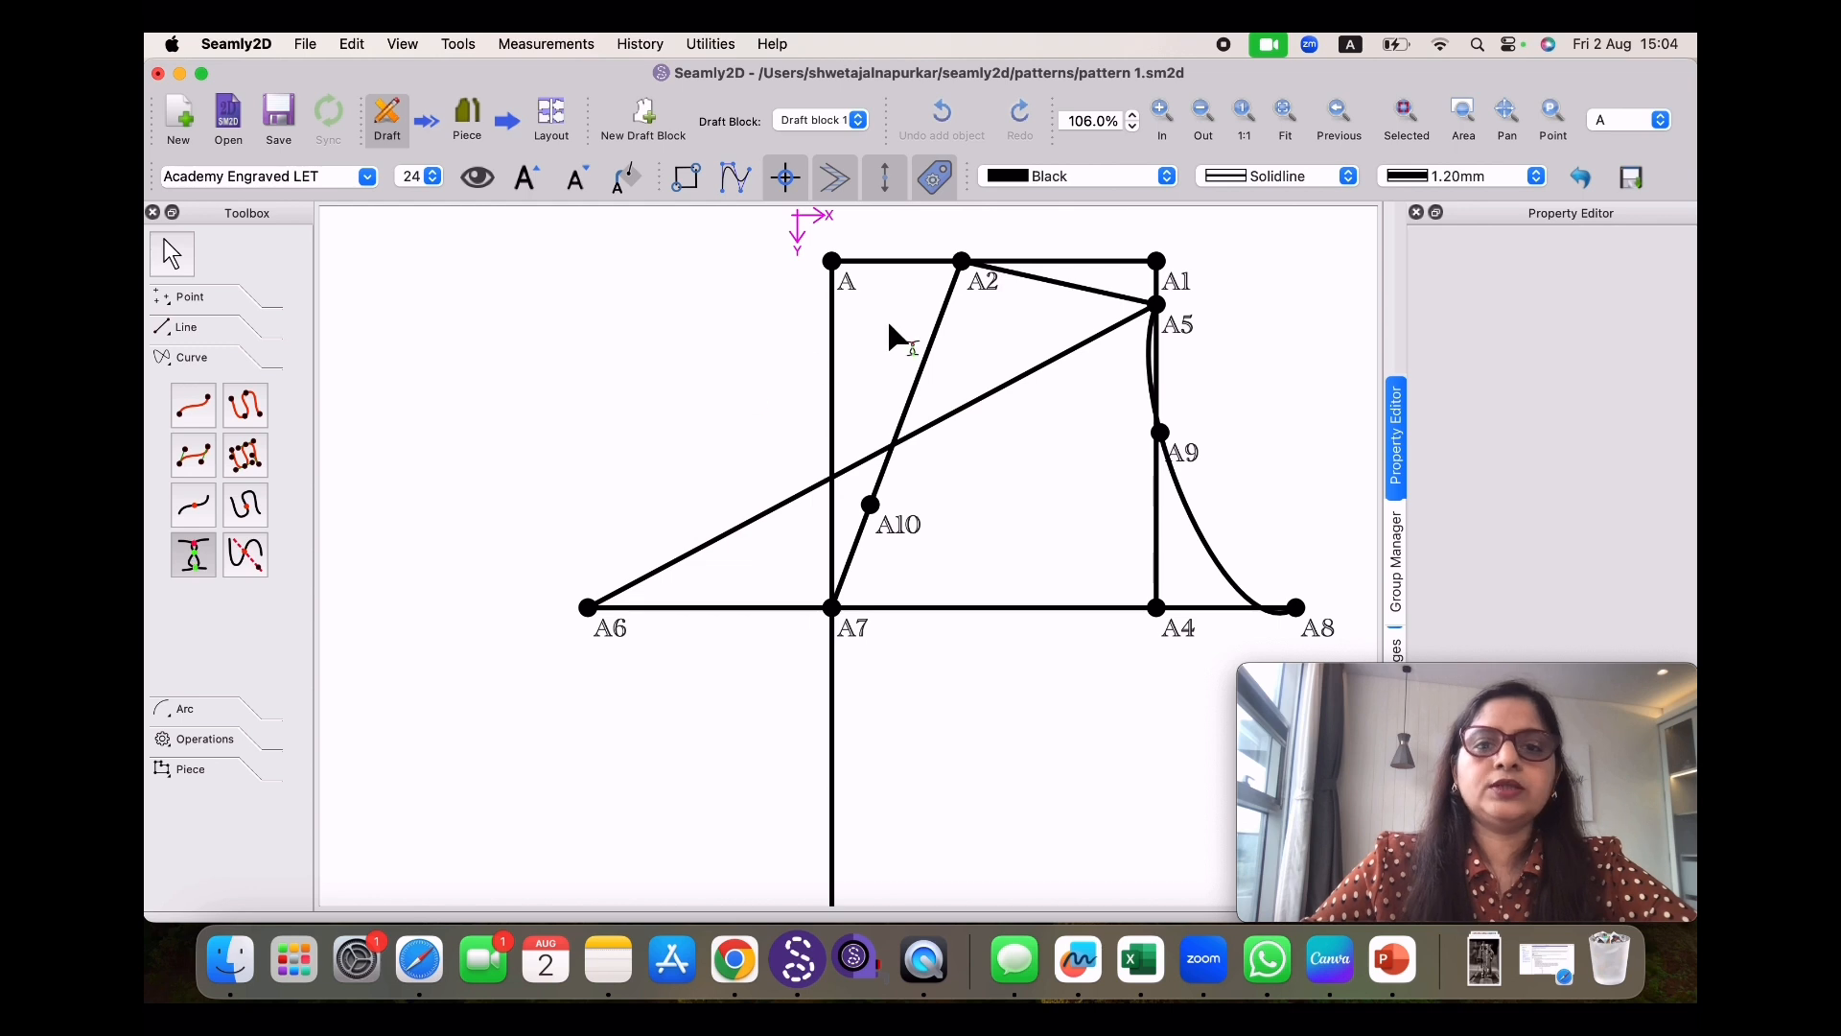
left_click(937, 334)
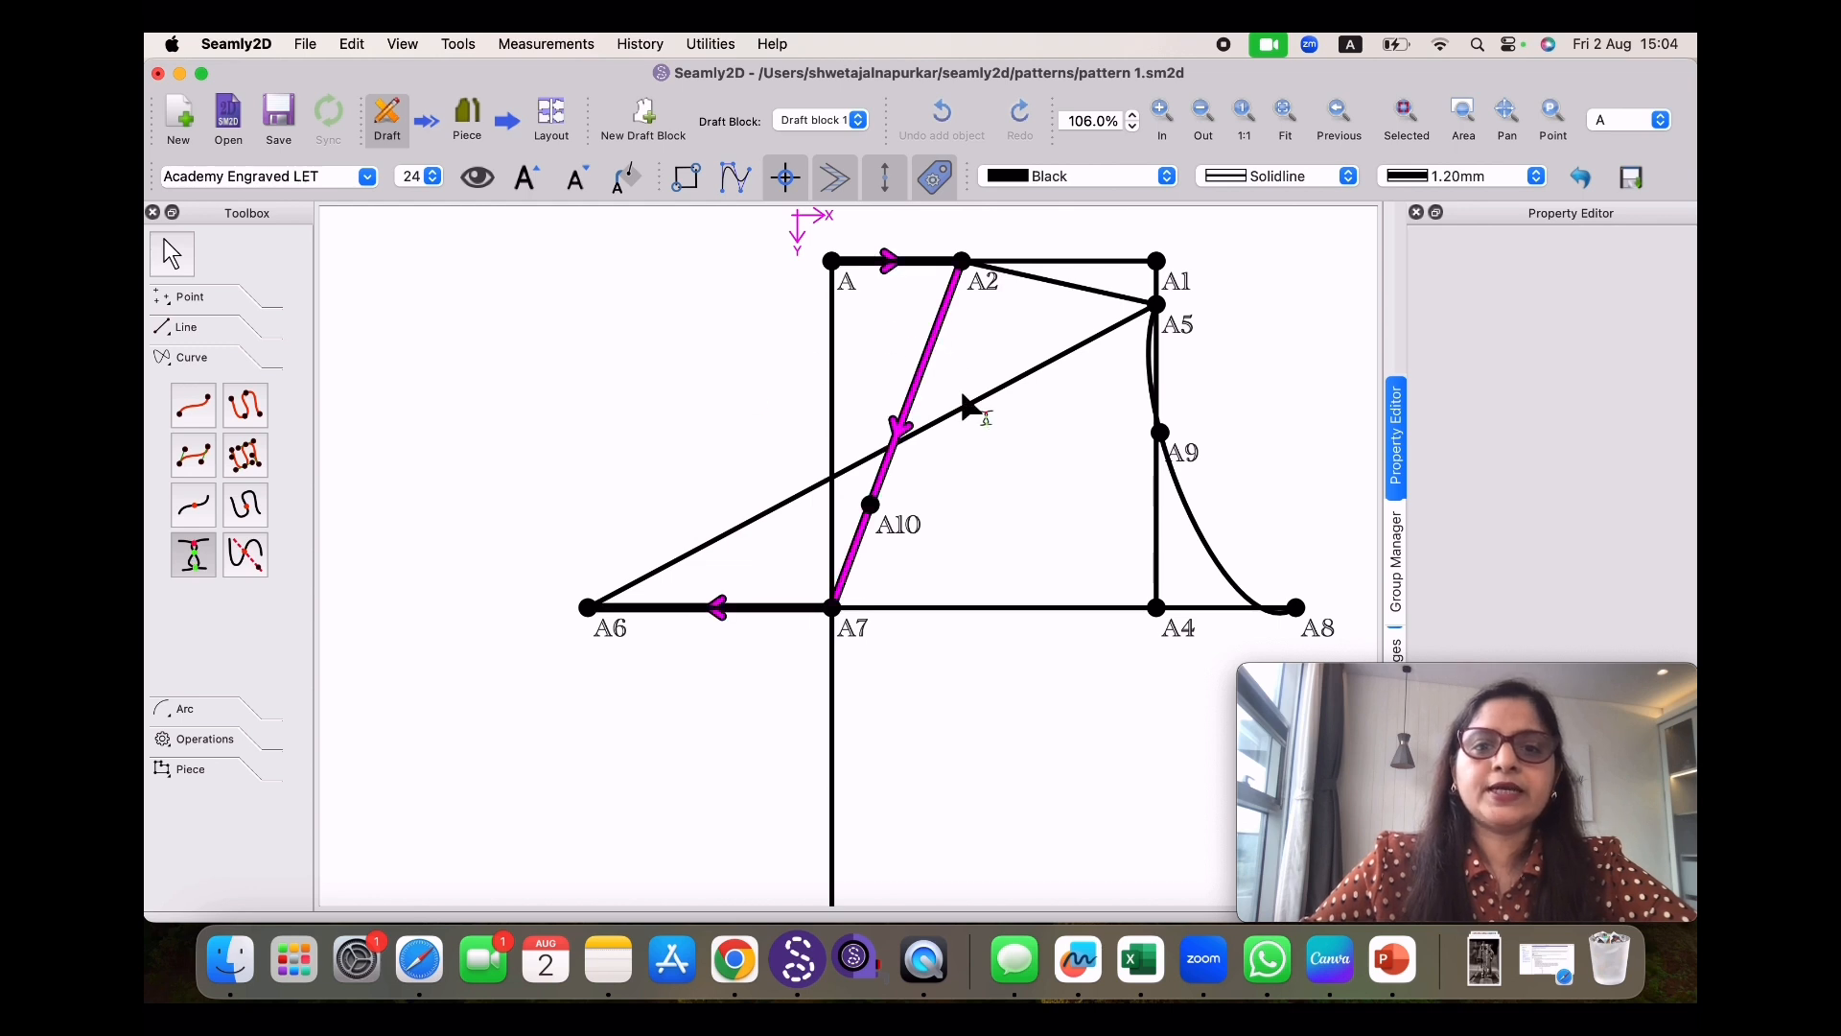
left_click(945, 426)
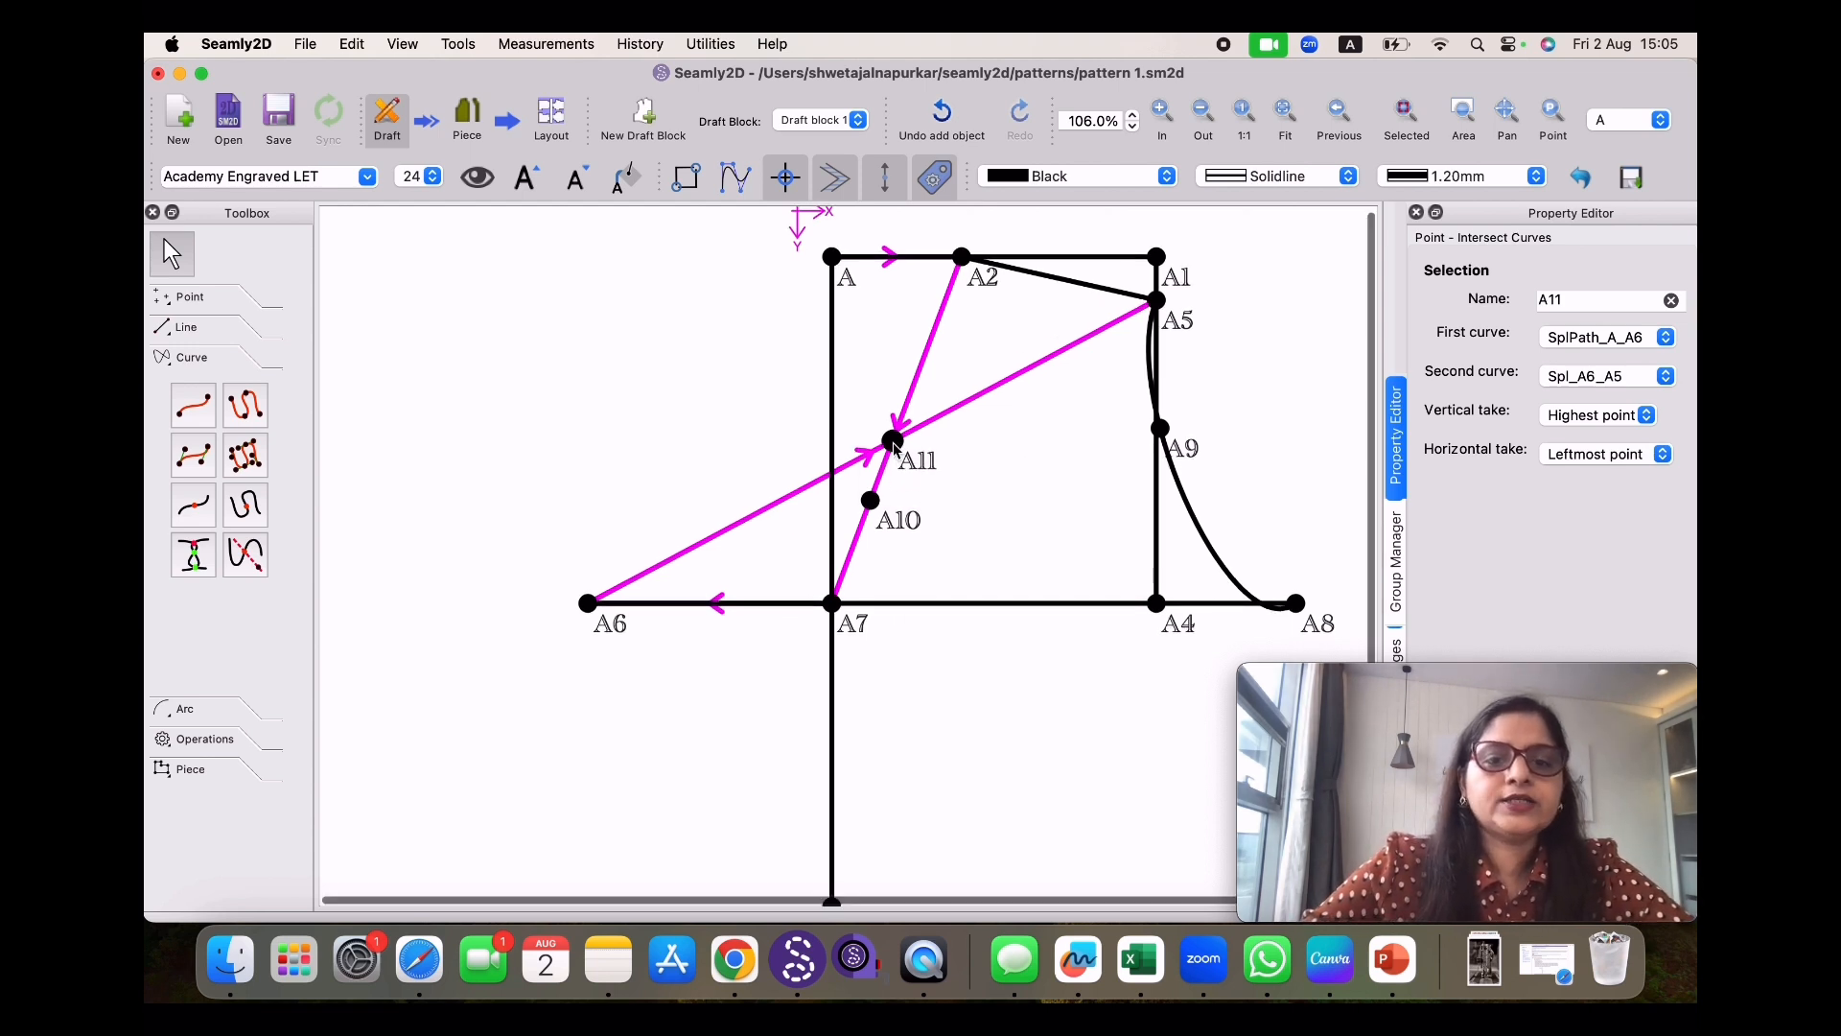
Draw a straight interactive curve from point A6 down to point A3
scroll(893, 441, "down", 2)
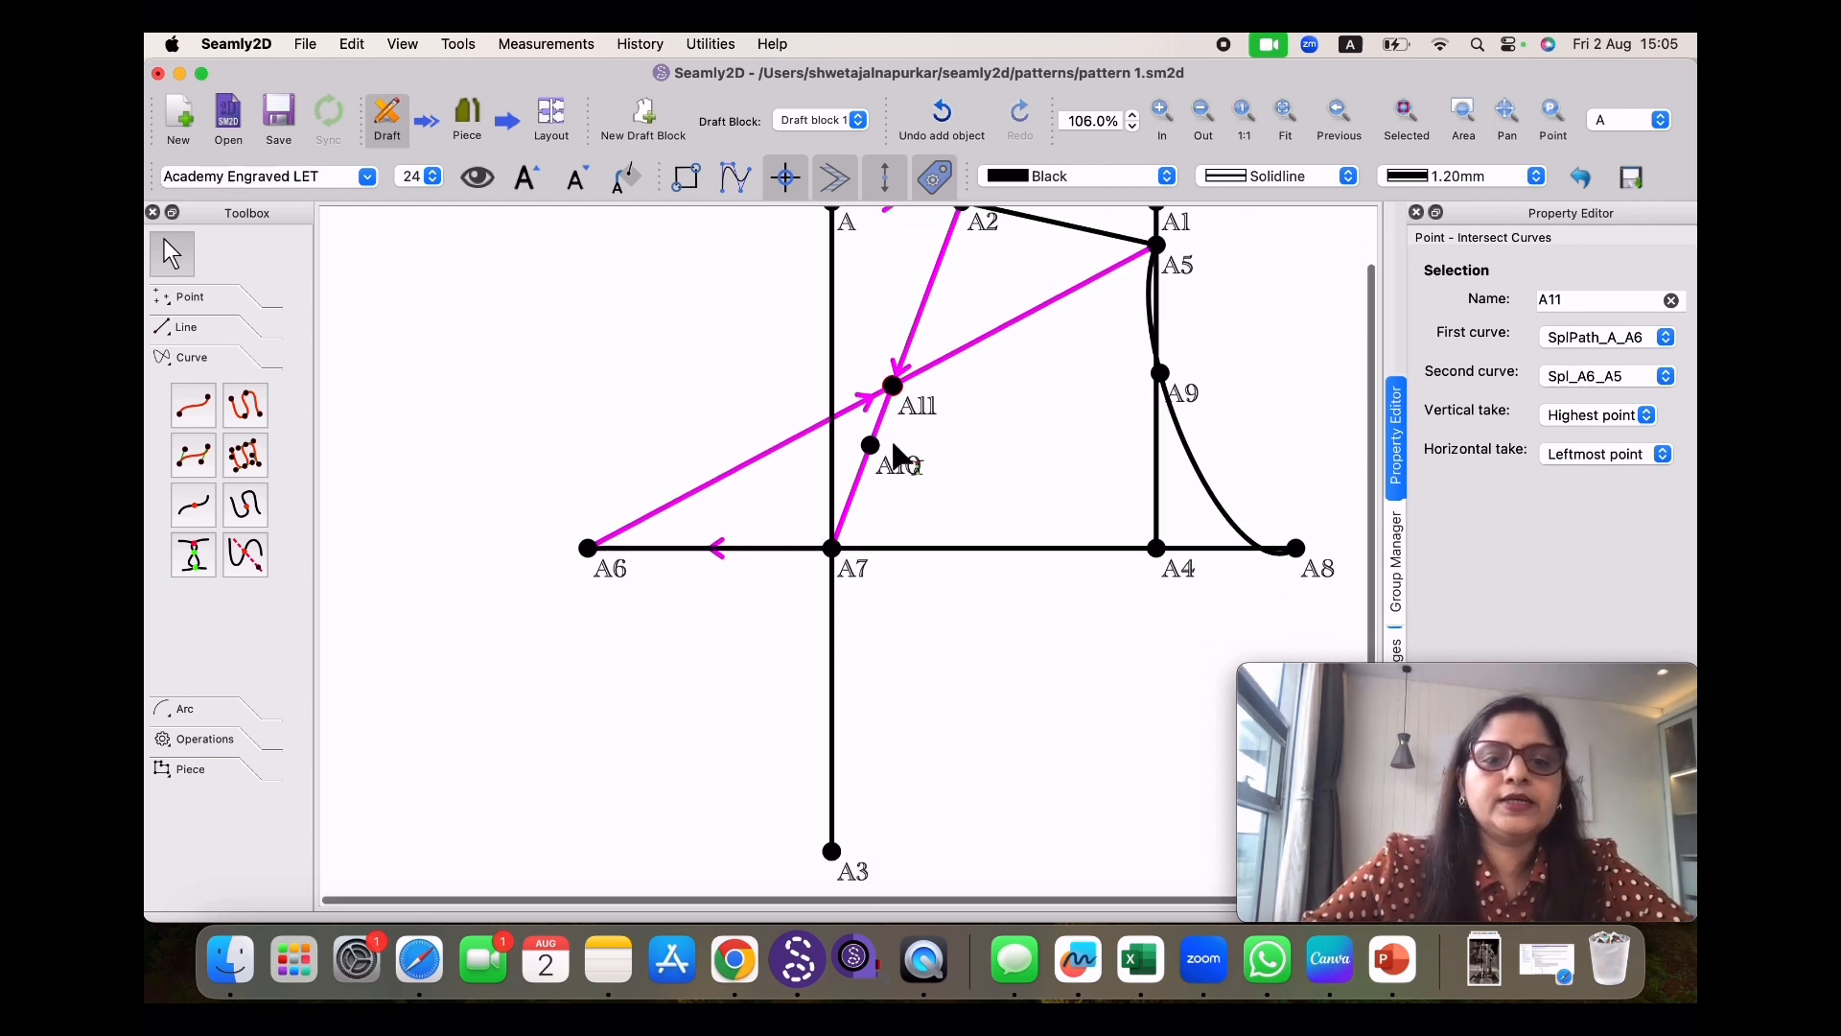
left_click(247, 549)
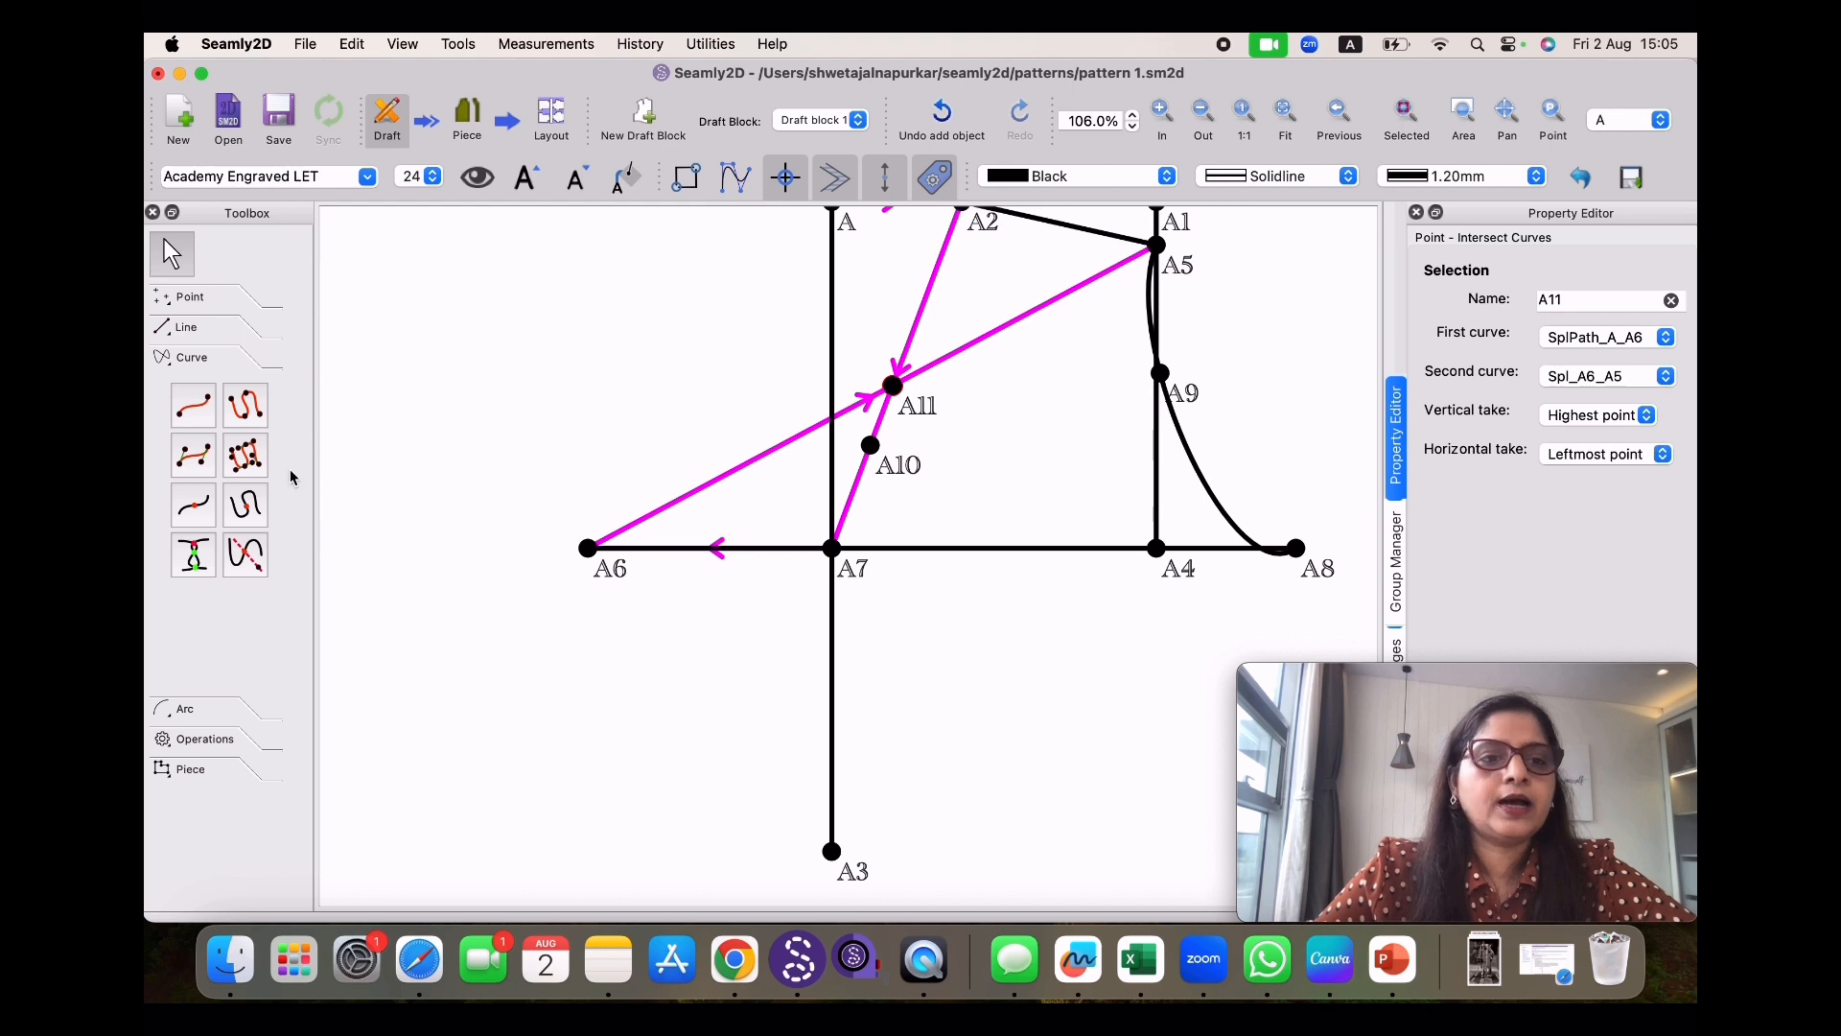
left_click(193, 404)
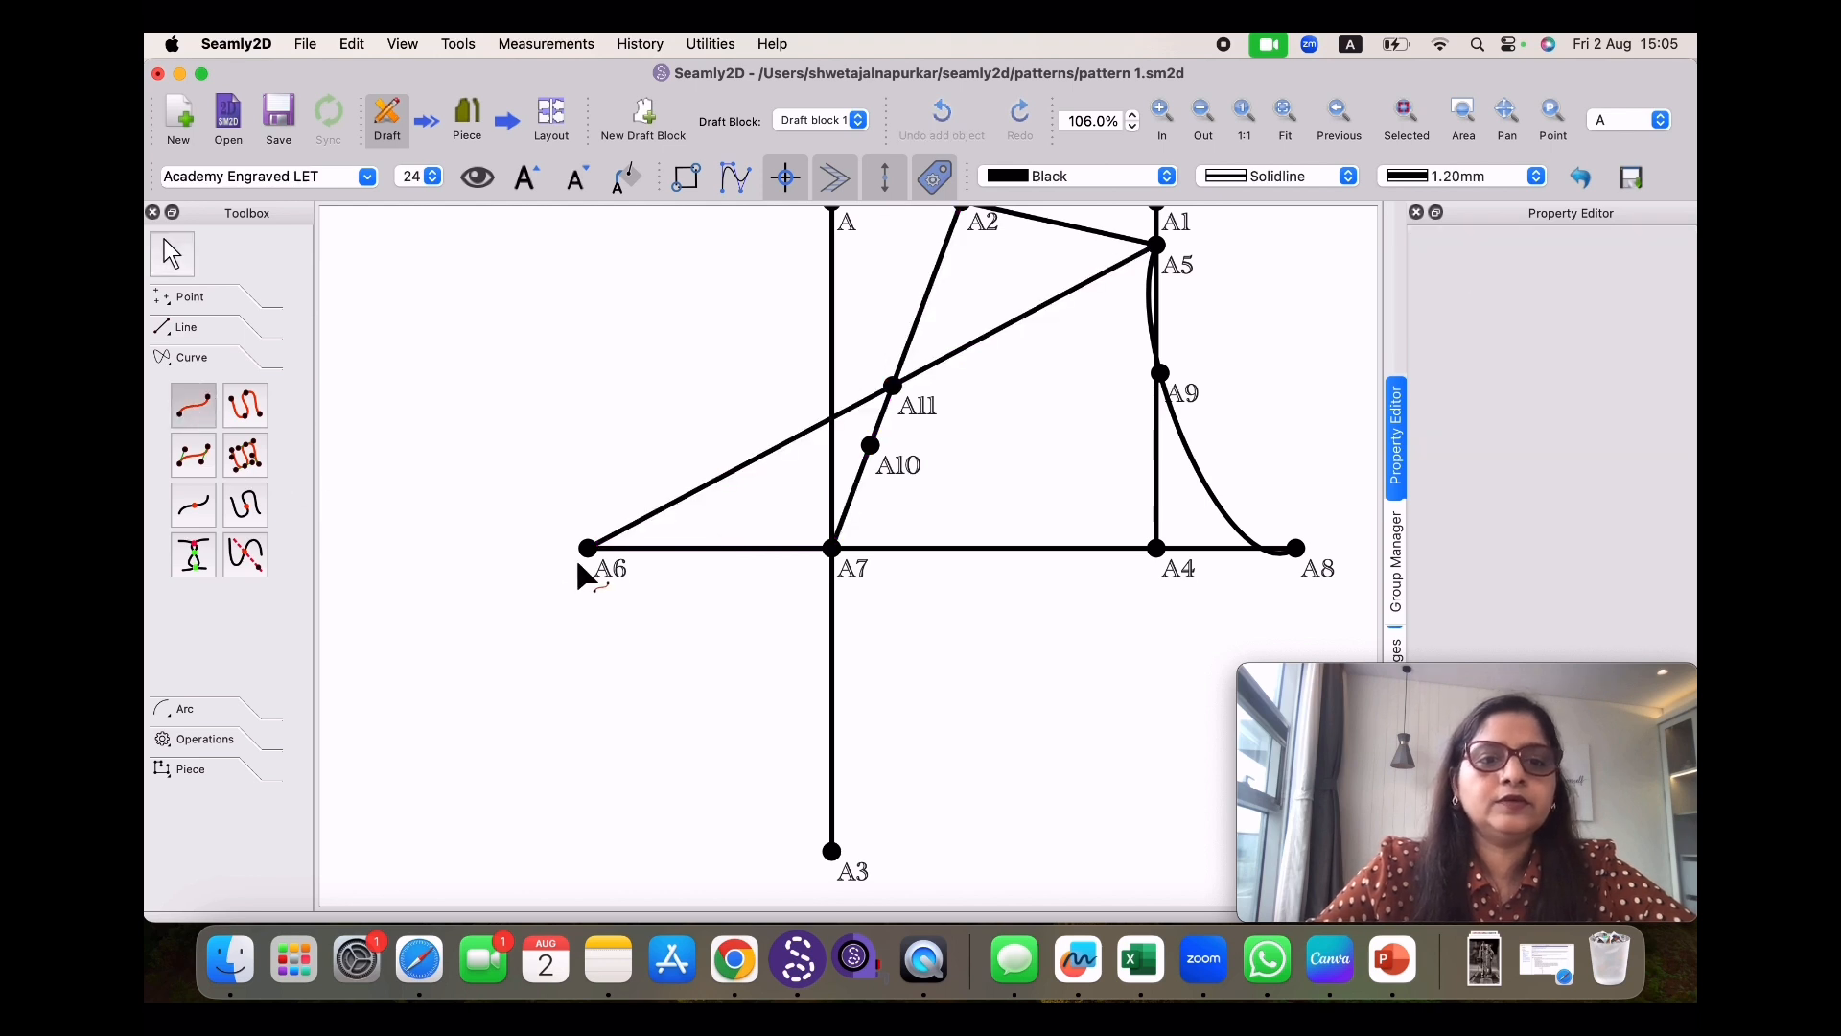
left_click(587, 549)
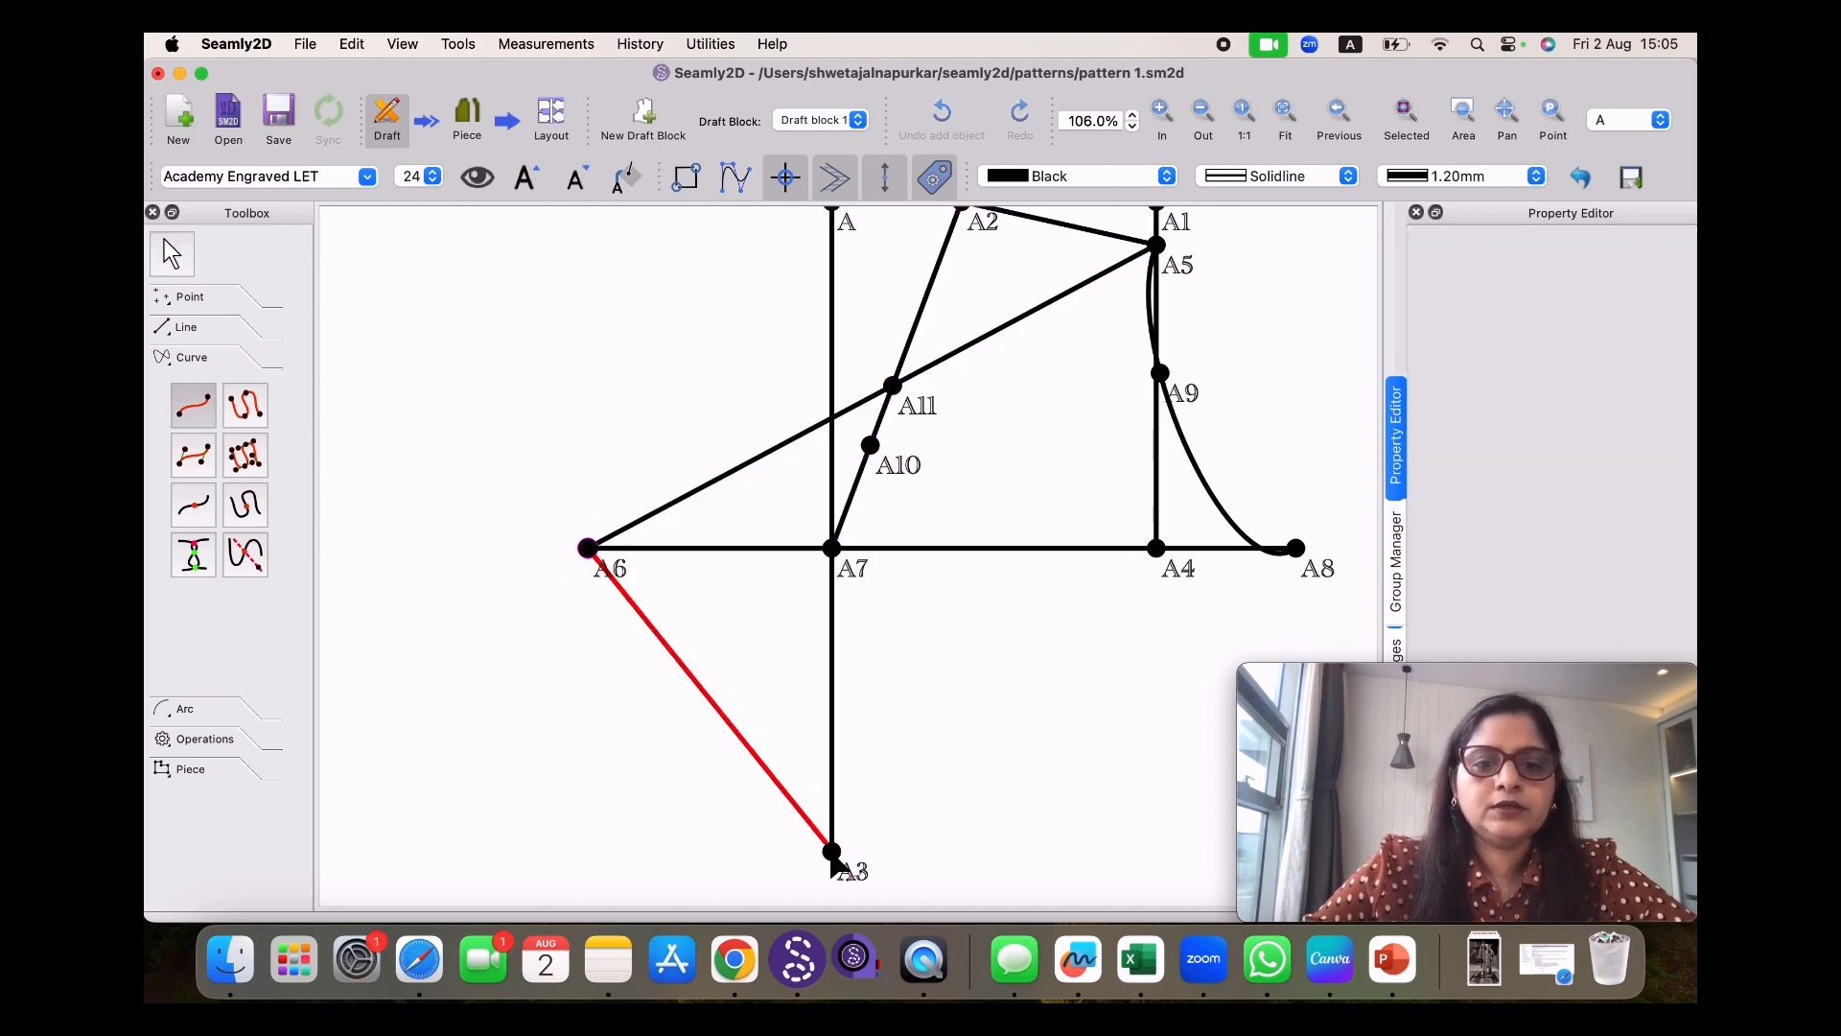
left_click(834, 860)
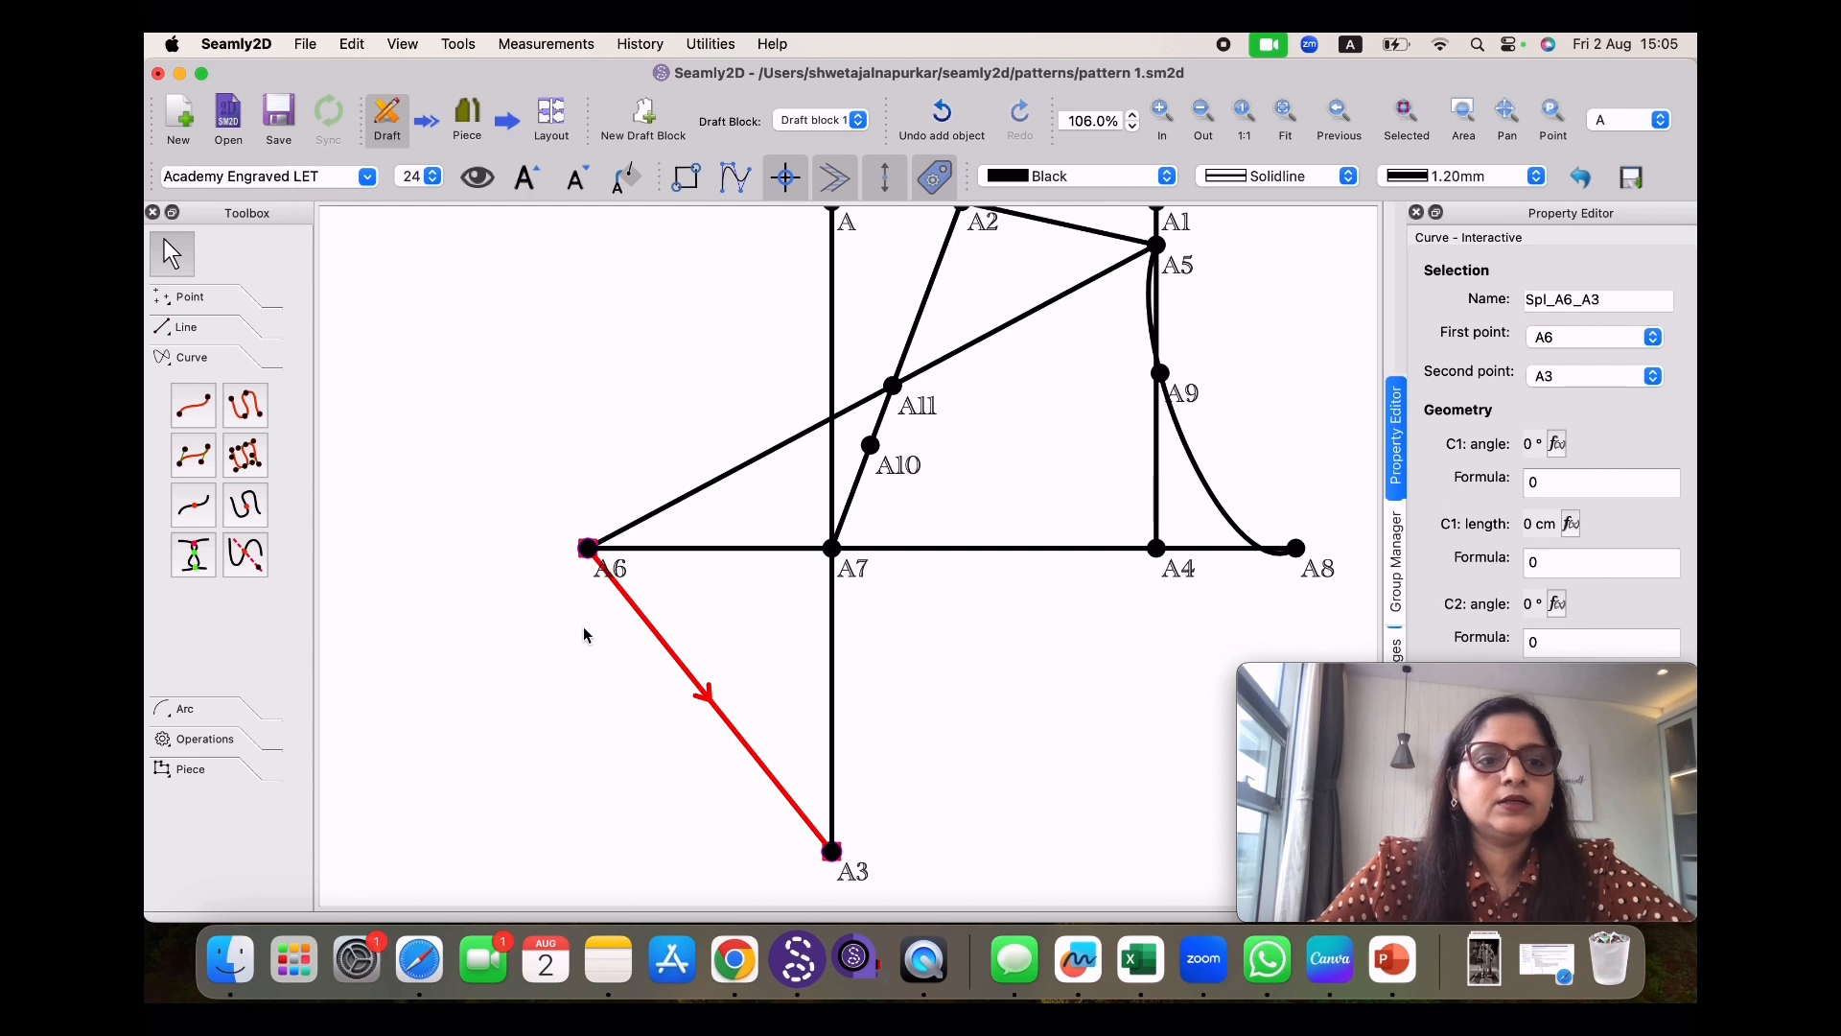
Create a point where an axis through A7, at about 204°, intersects the A6–A3 curve
left_click(252, 564)
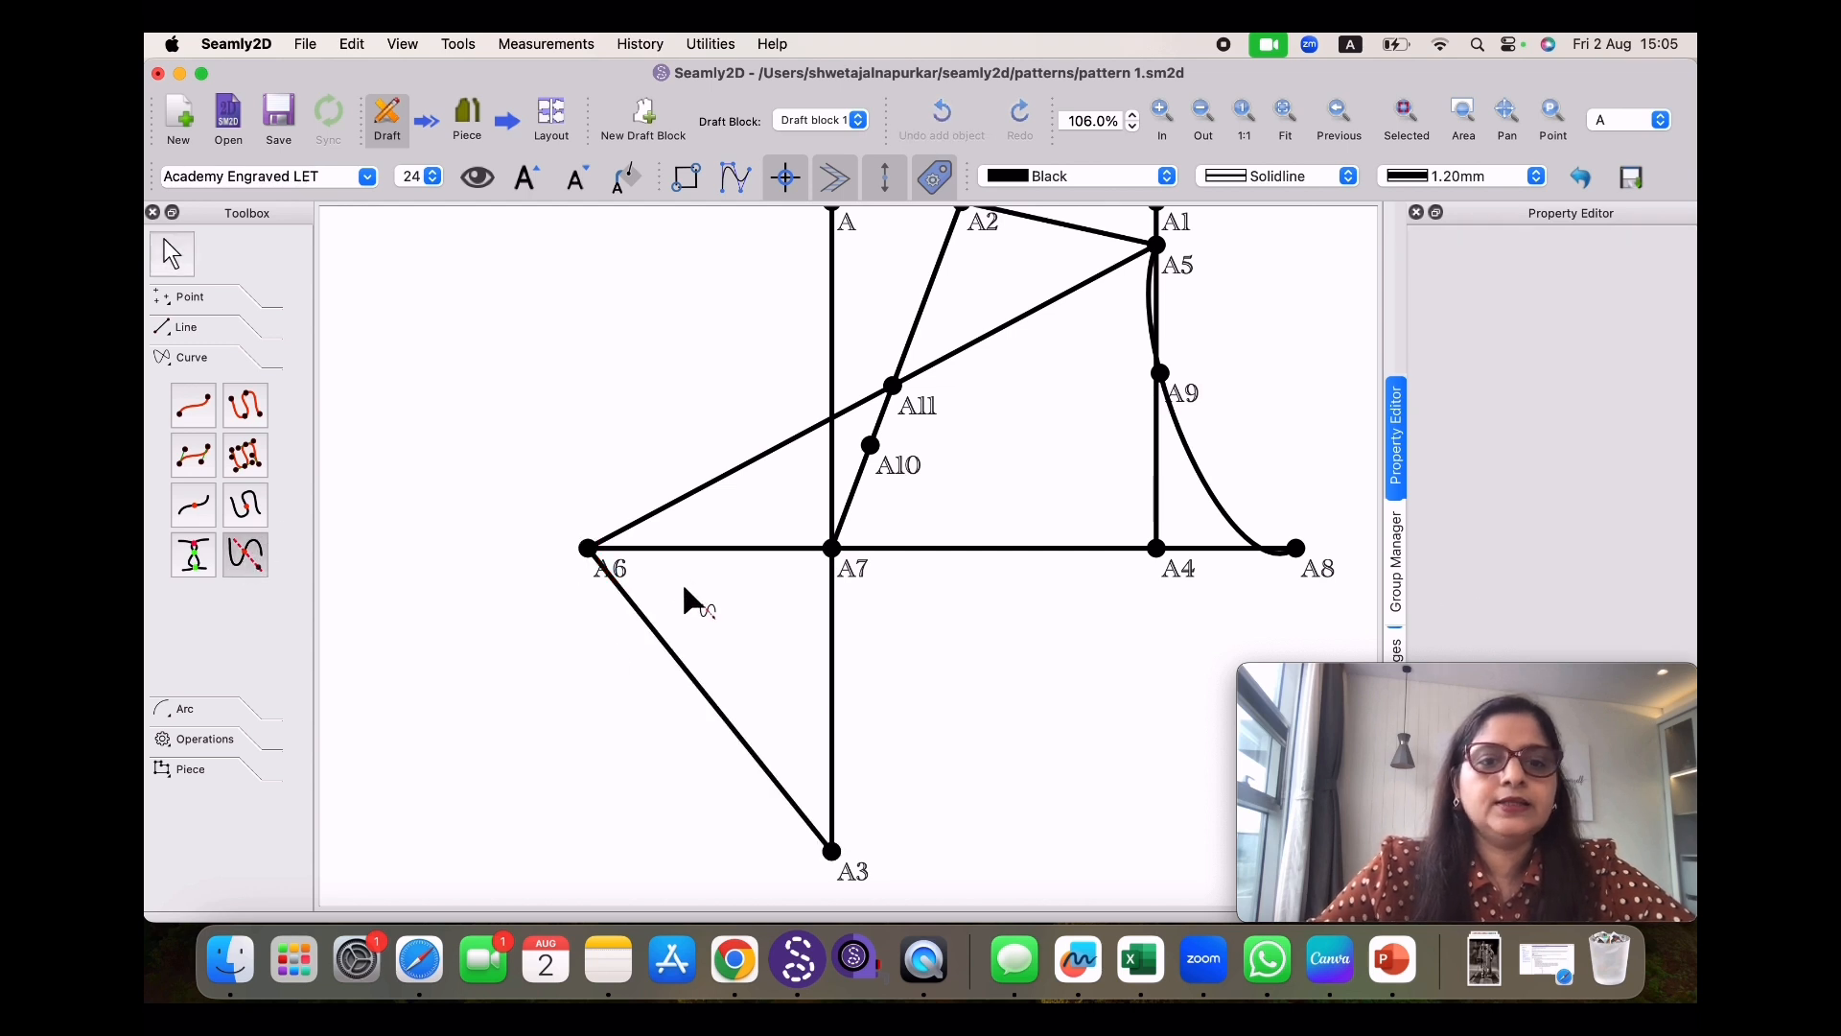
left_click(683, 671)
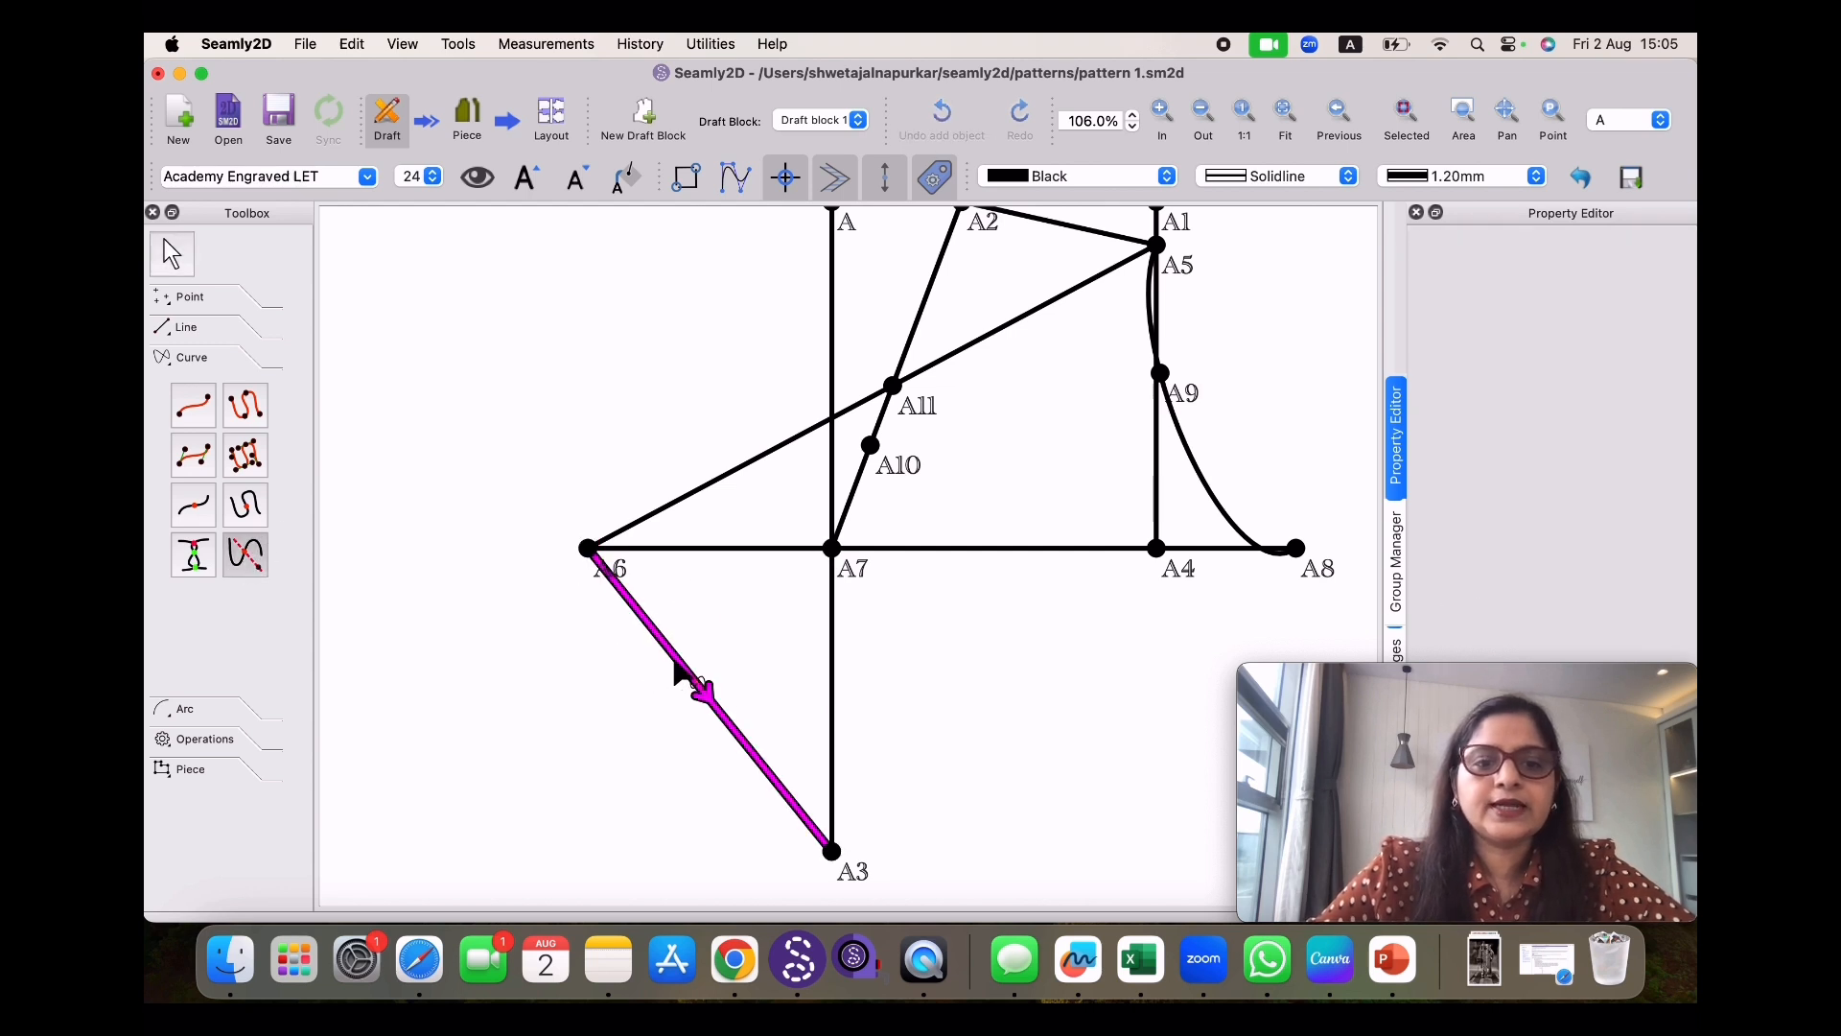
left_click(840, 564)
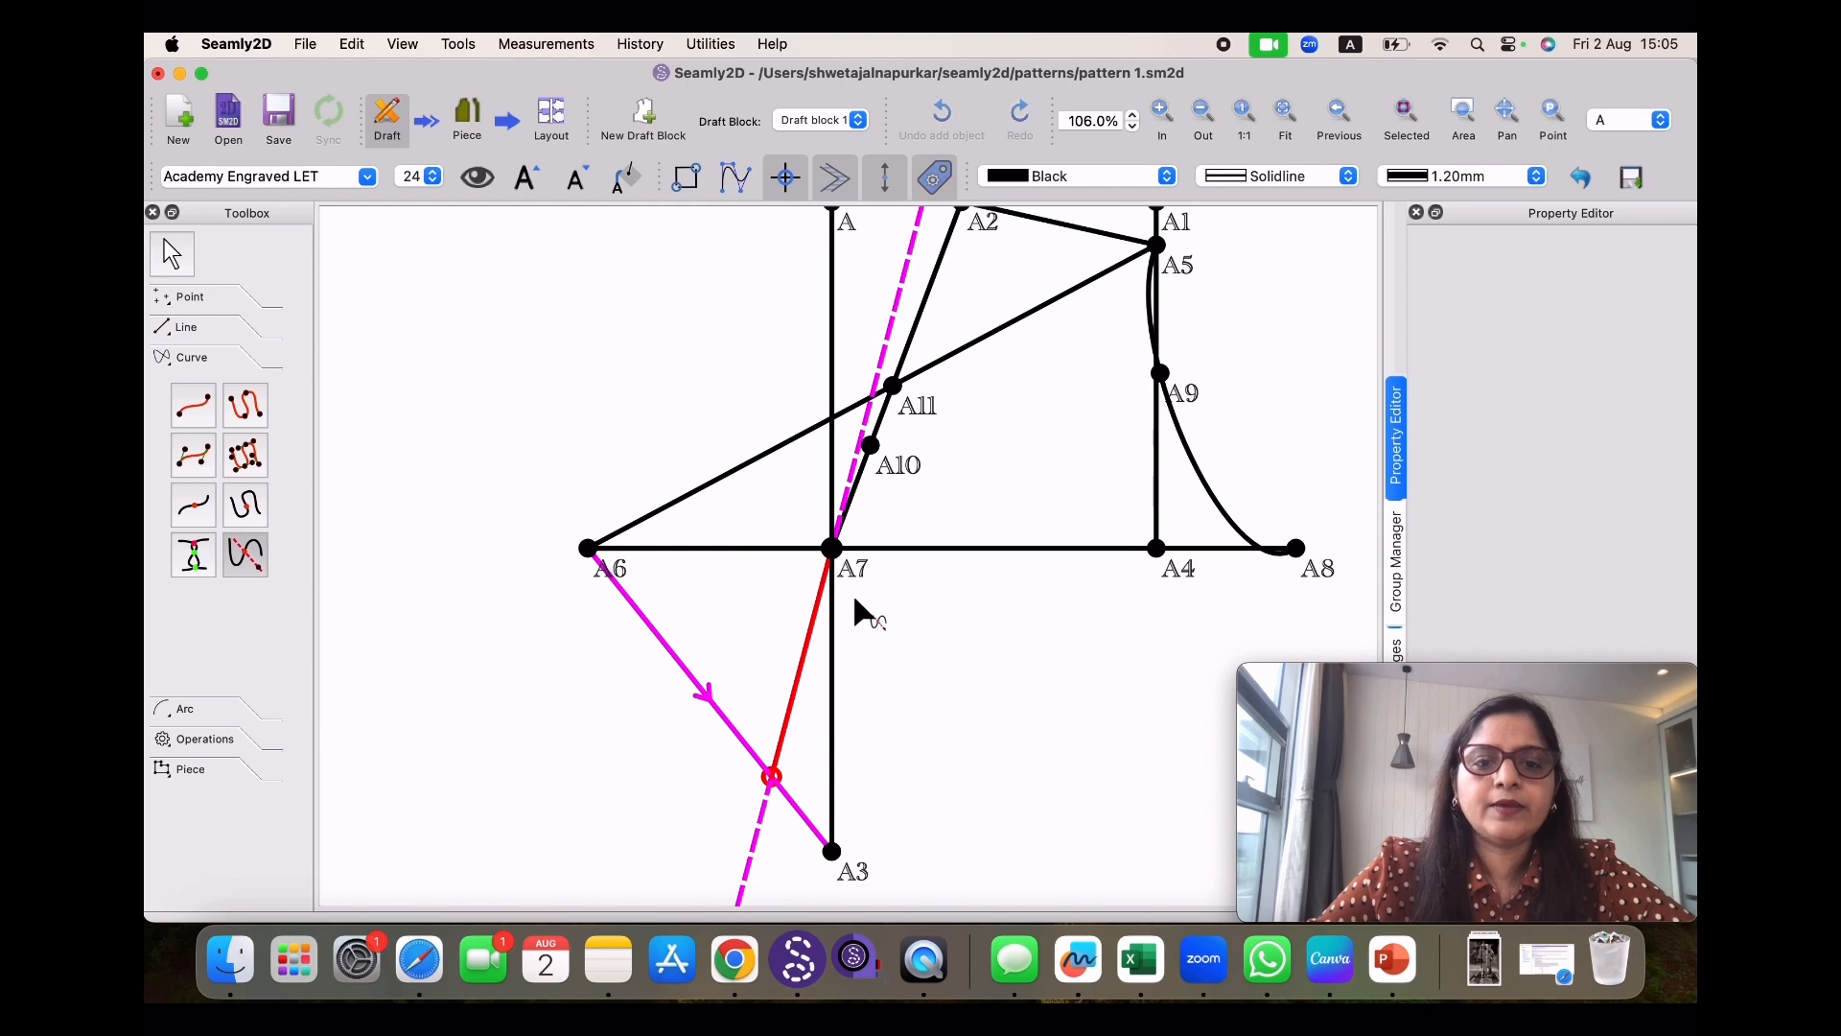
left_click(650, 633)
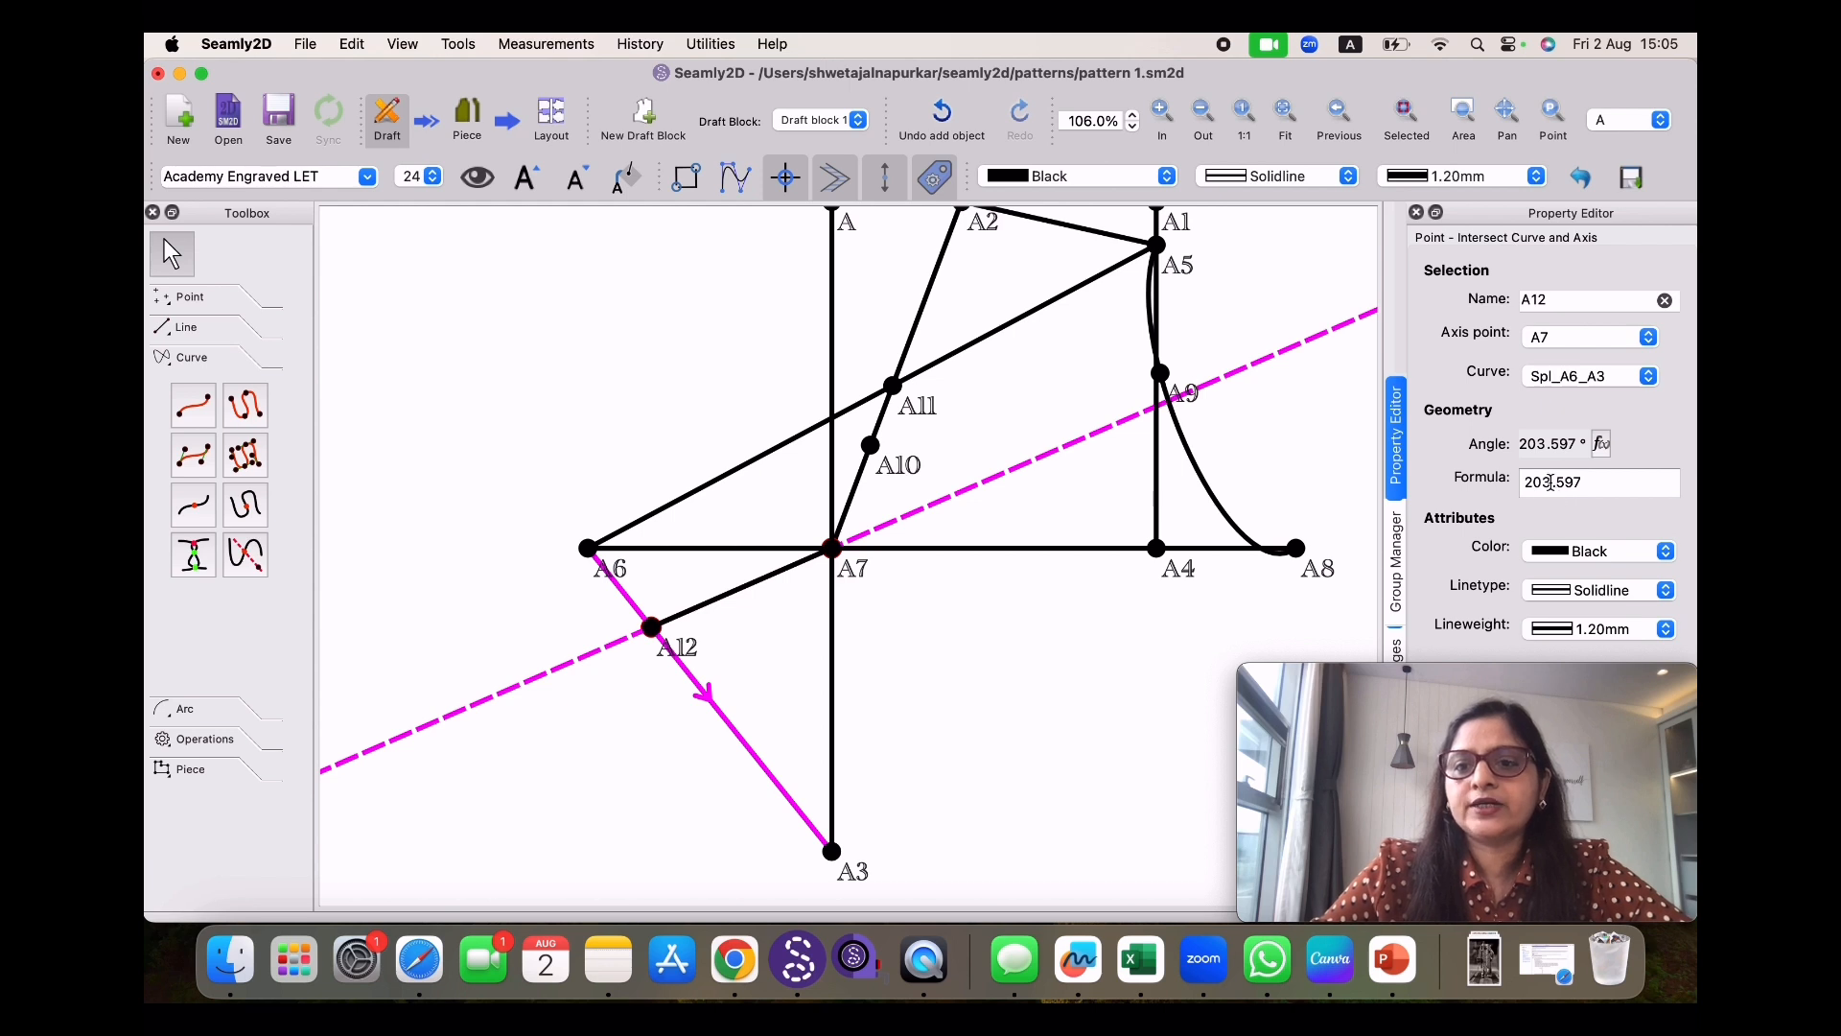
Set the axis angle of the new intersection point on the A6–A3 curve to 250°
left_click_drag(1587, 482, 1503, 480)
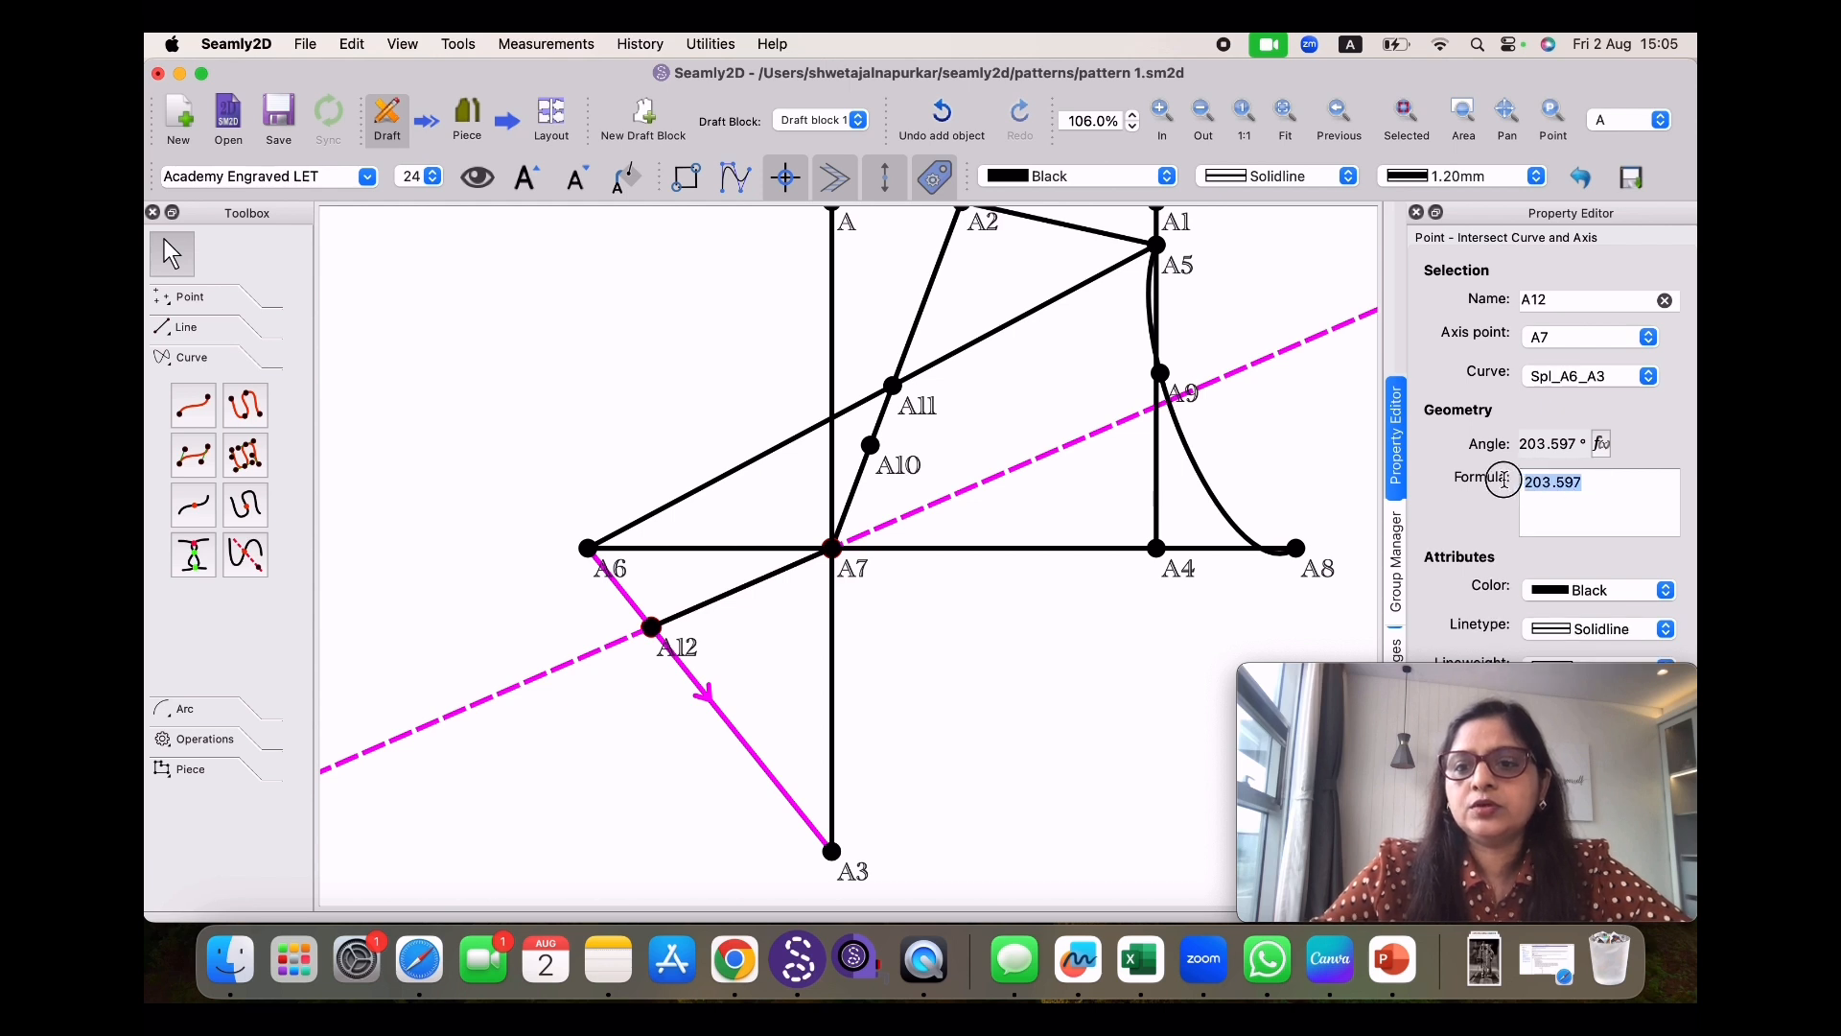
type("25")
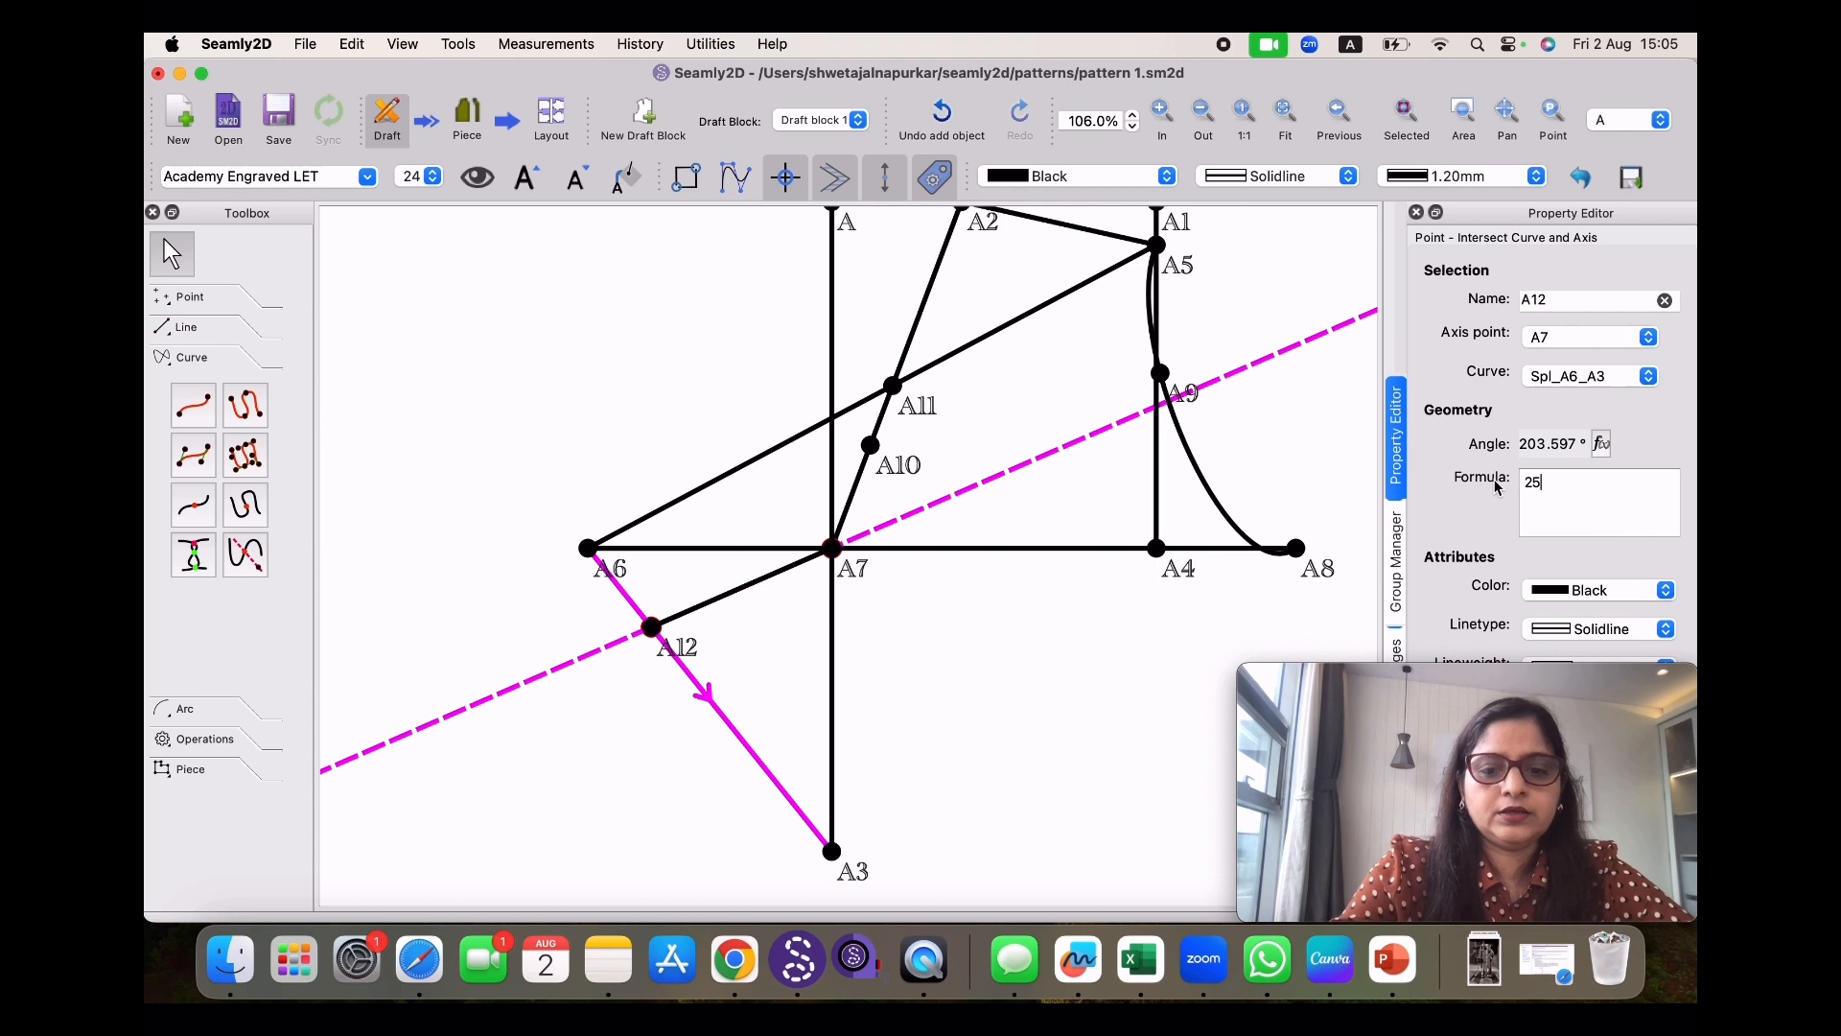
type("0")
key("Return")
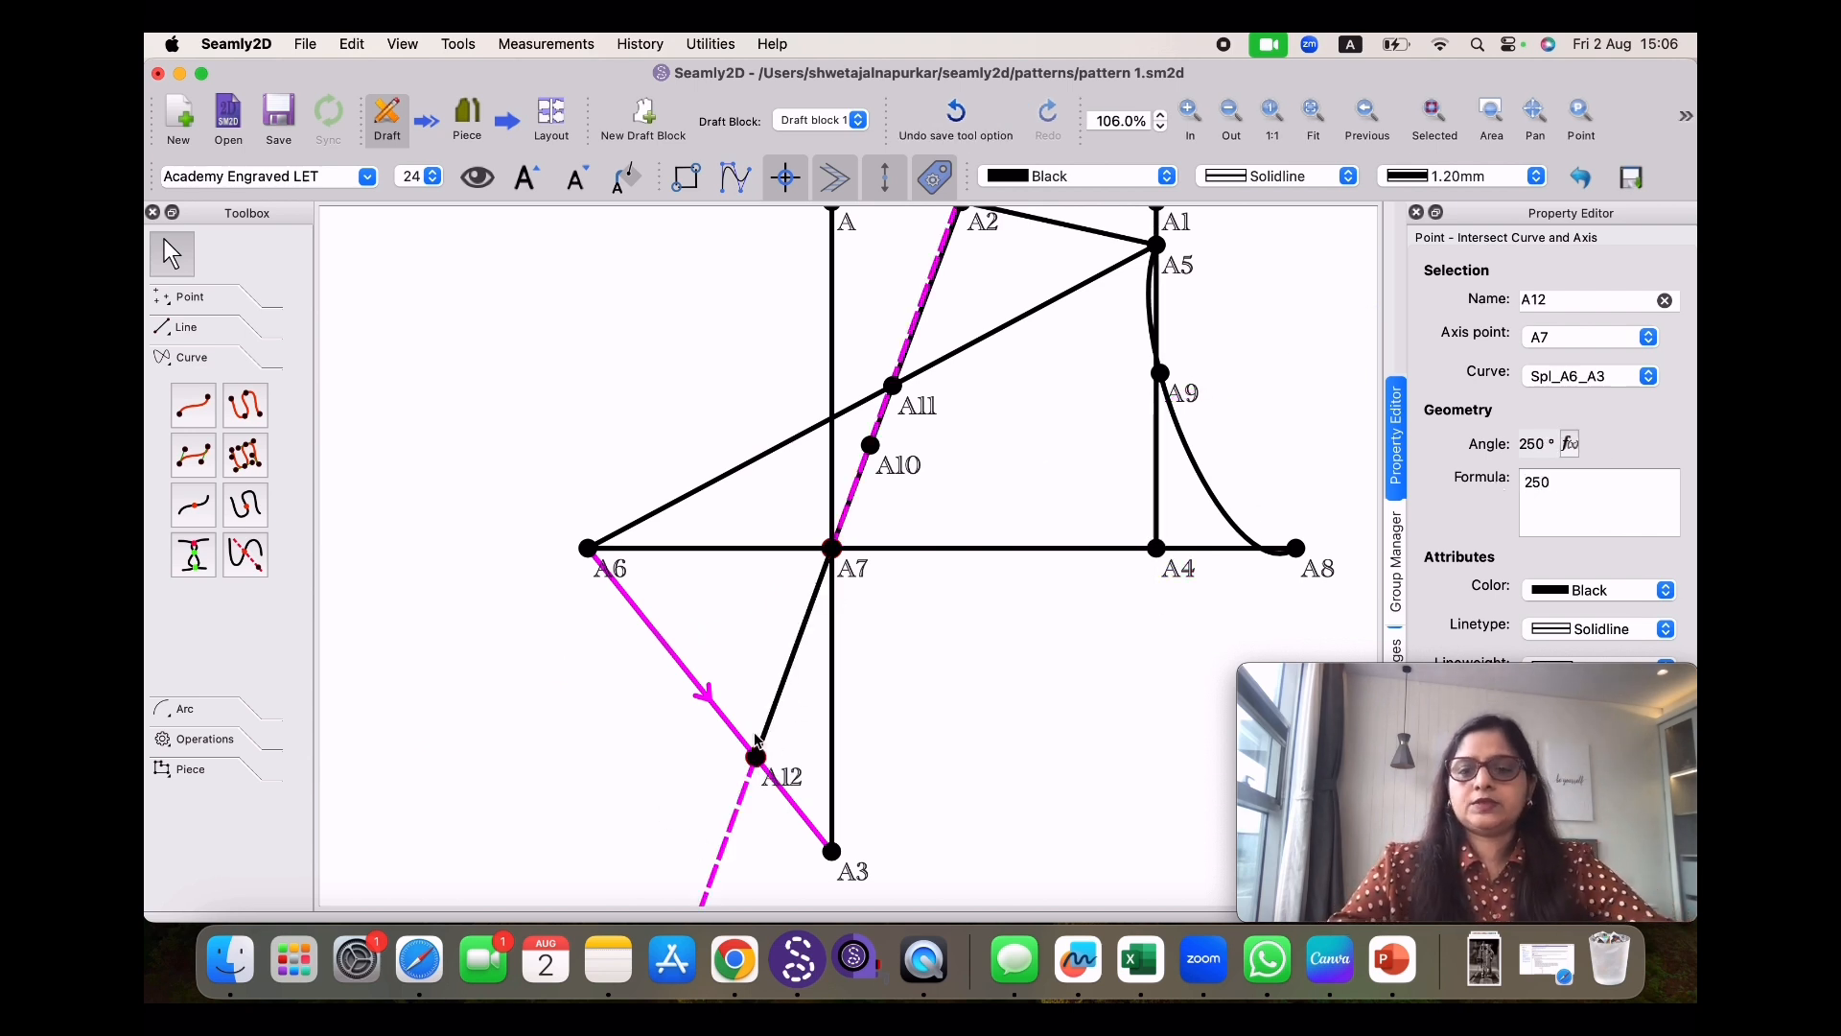
mouse_move(784, 786)
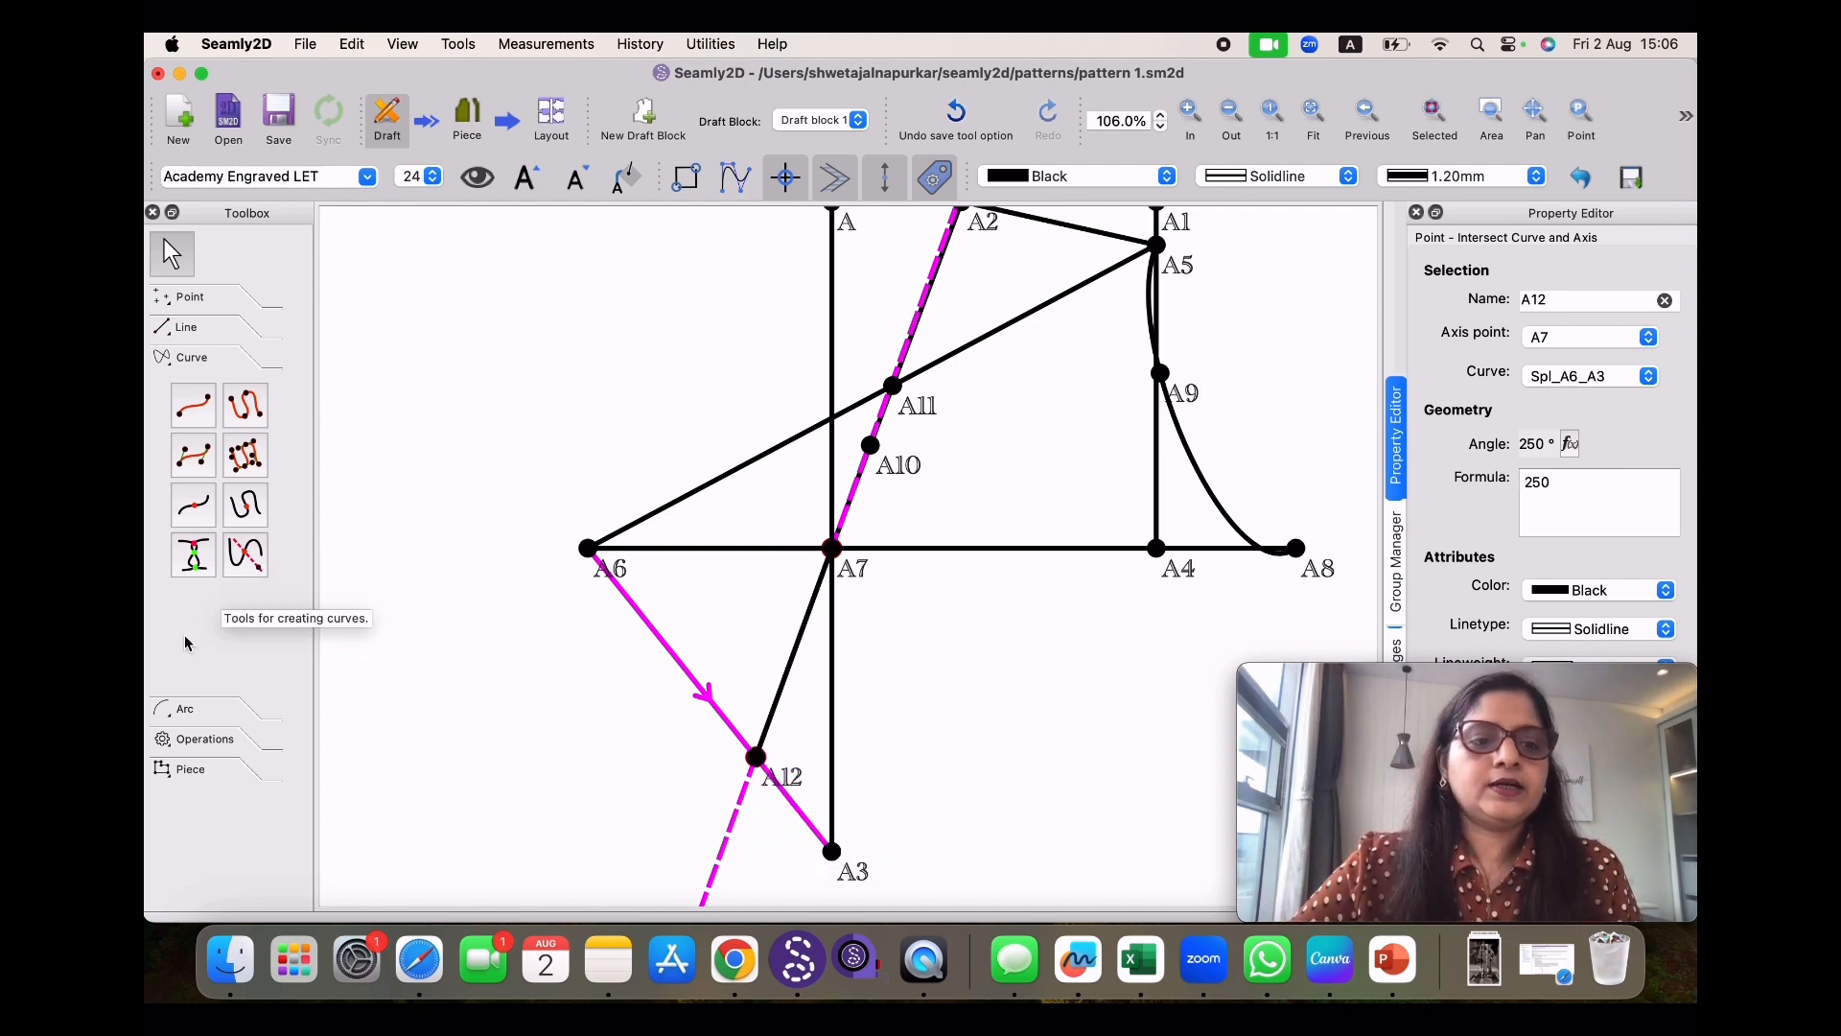
Draw an arc centred on A3 with a 5 cm radius, from 0° to 90°
left_click(174, 723)
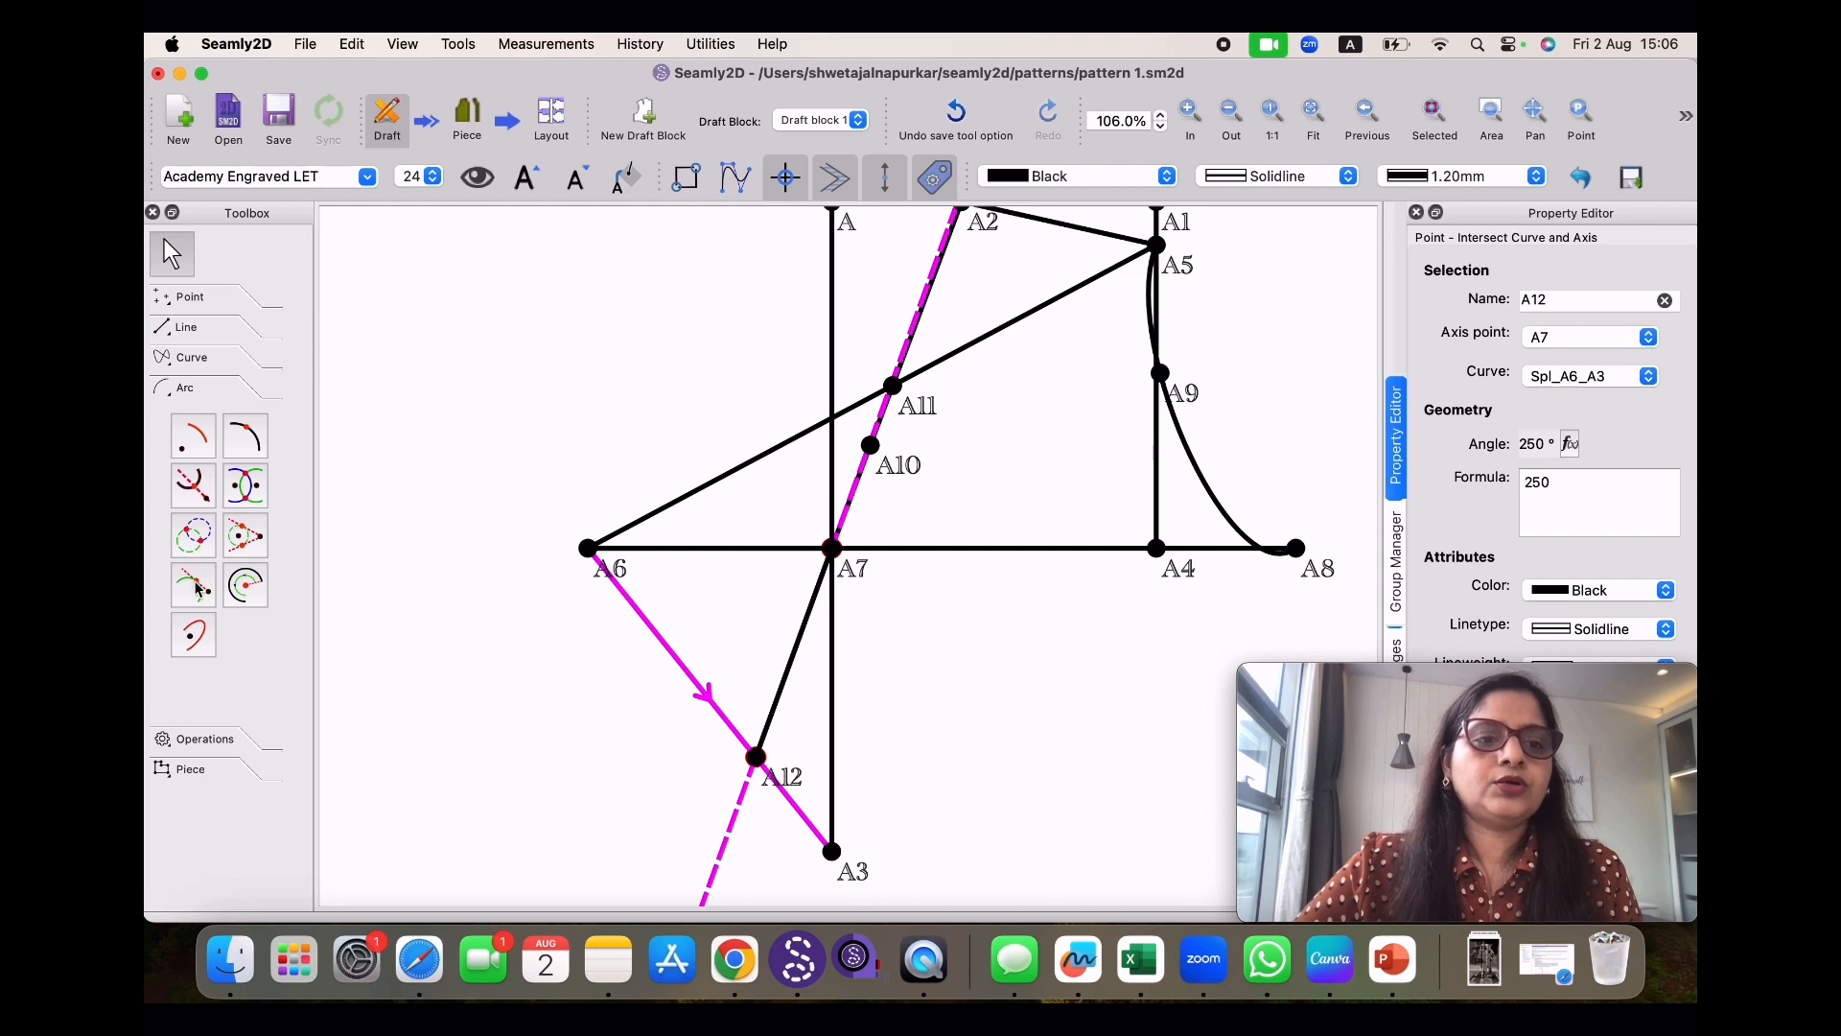
key("Escape")
left_click(832, 853)
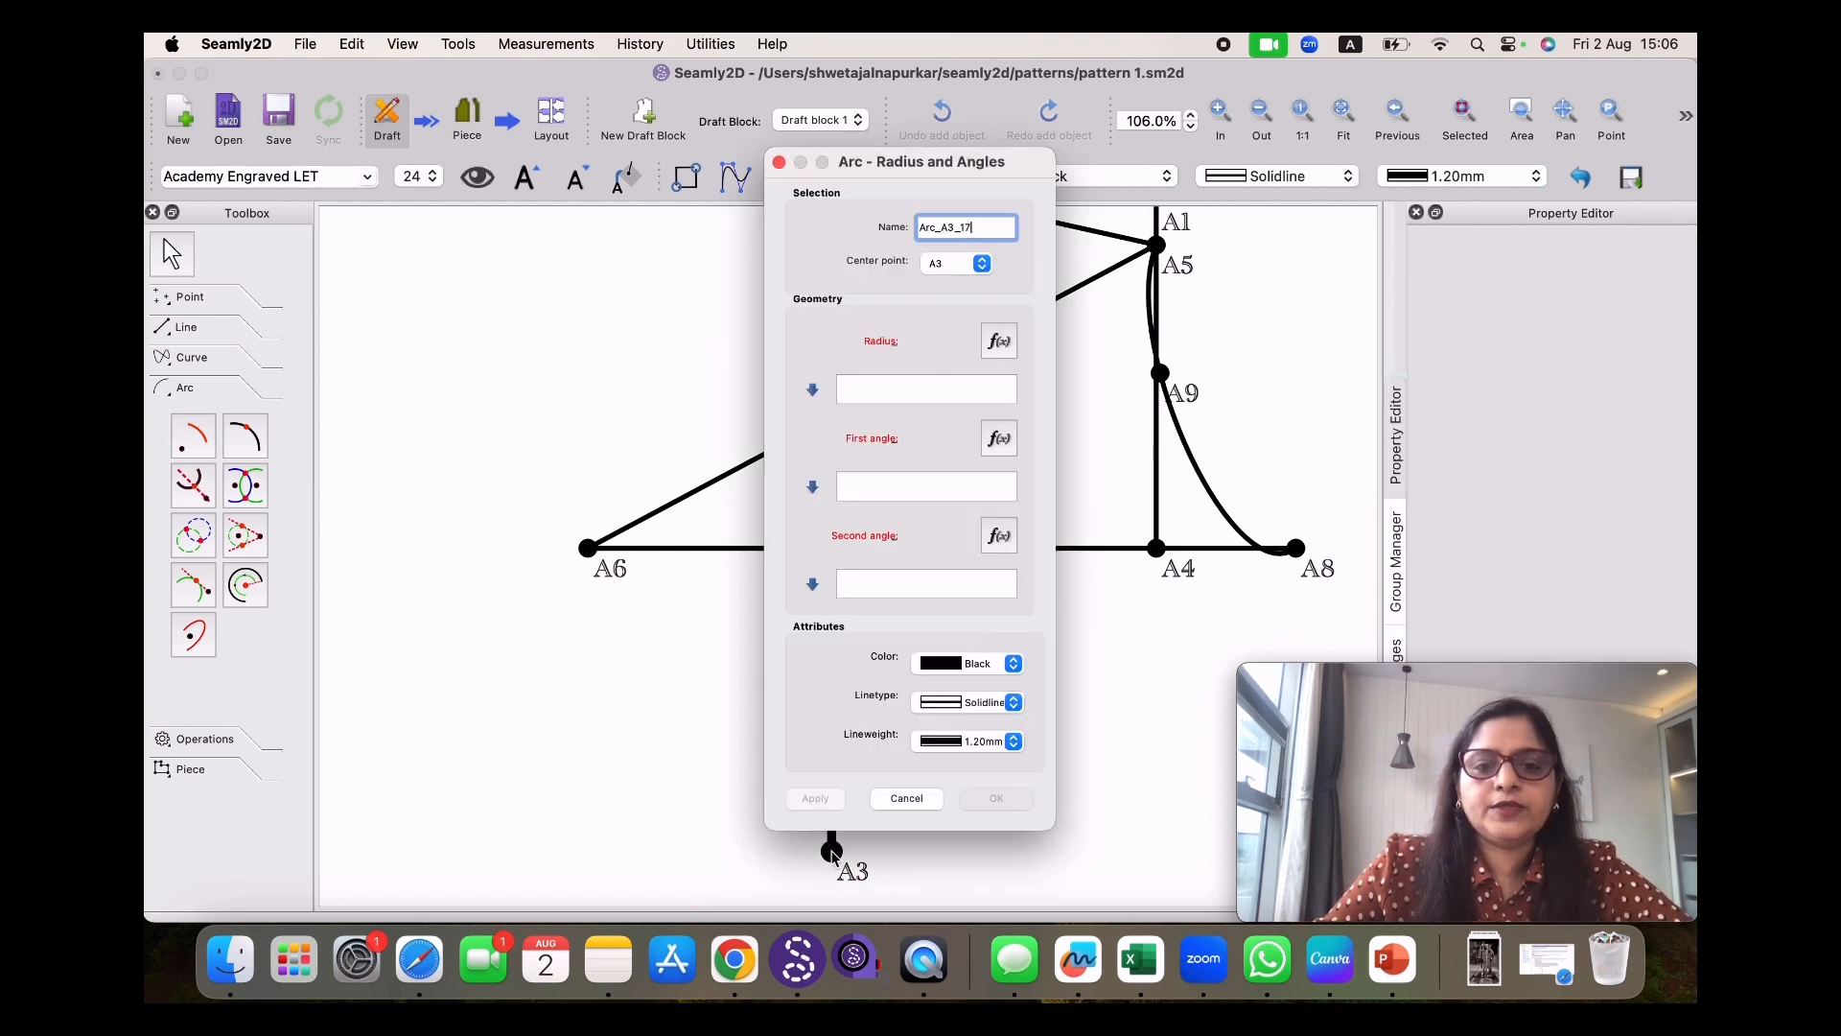
left_click(868, 387)
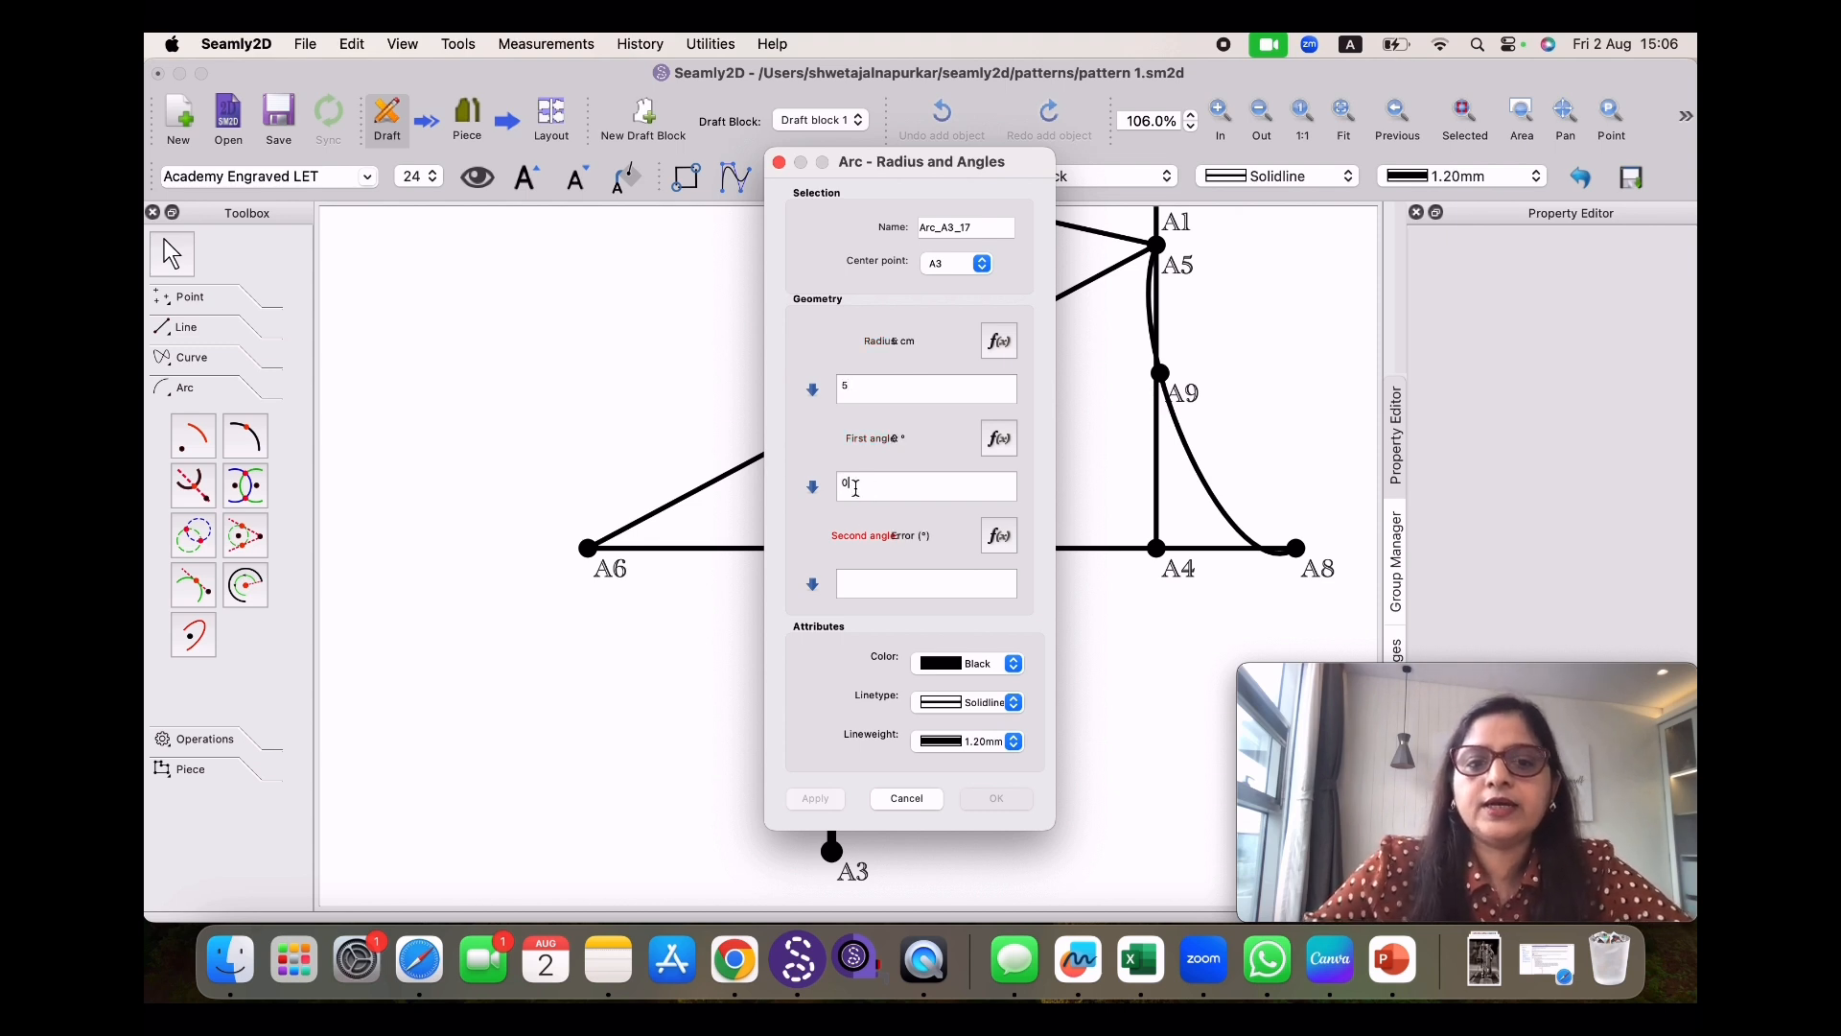
left_click(851, 584)
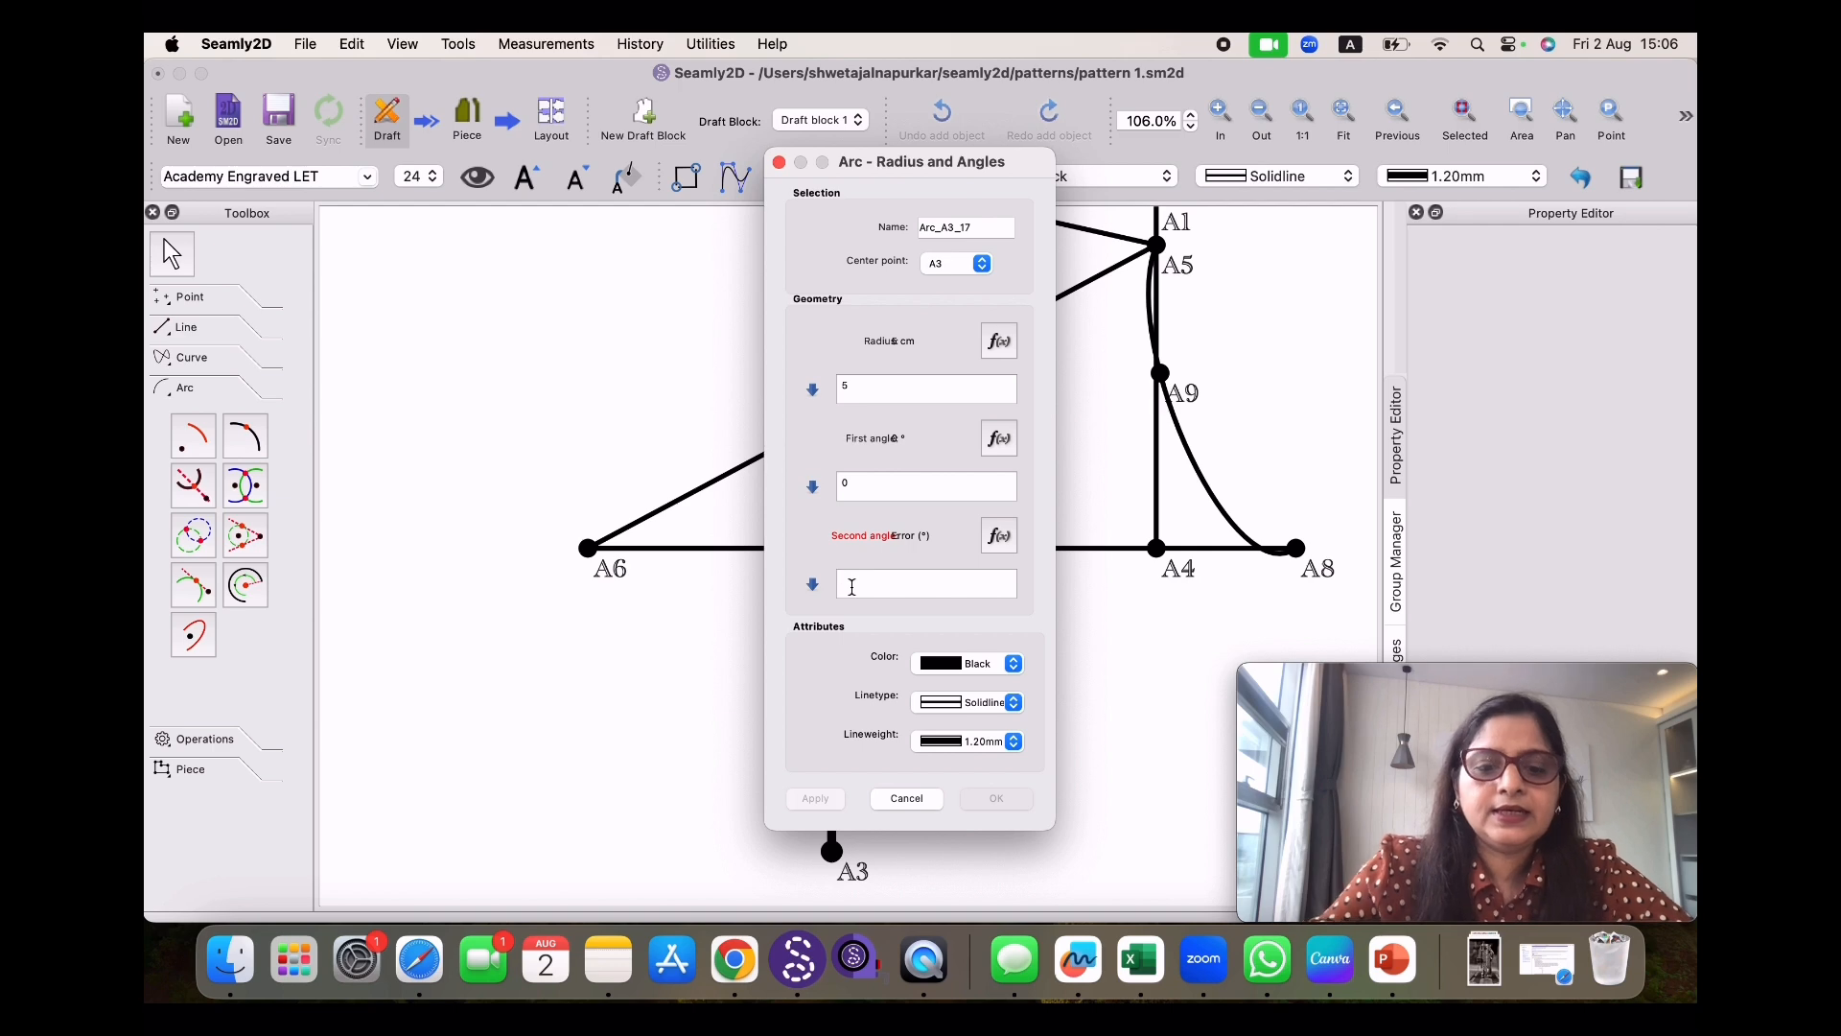
type("90")
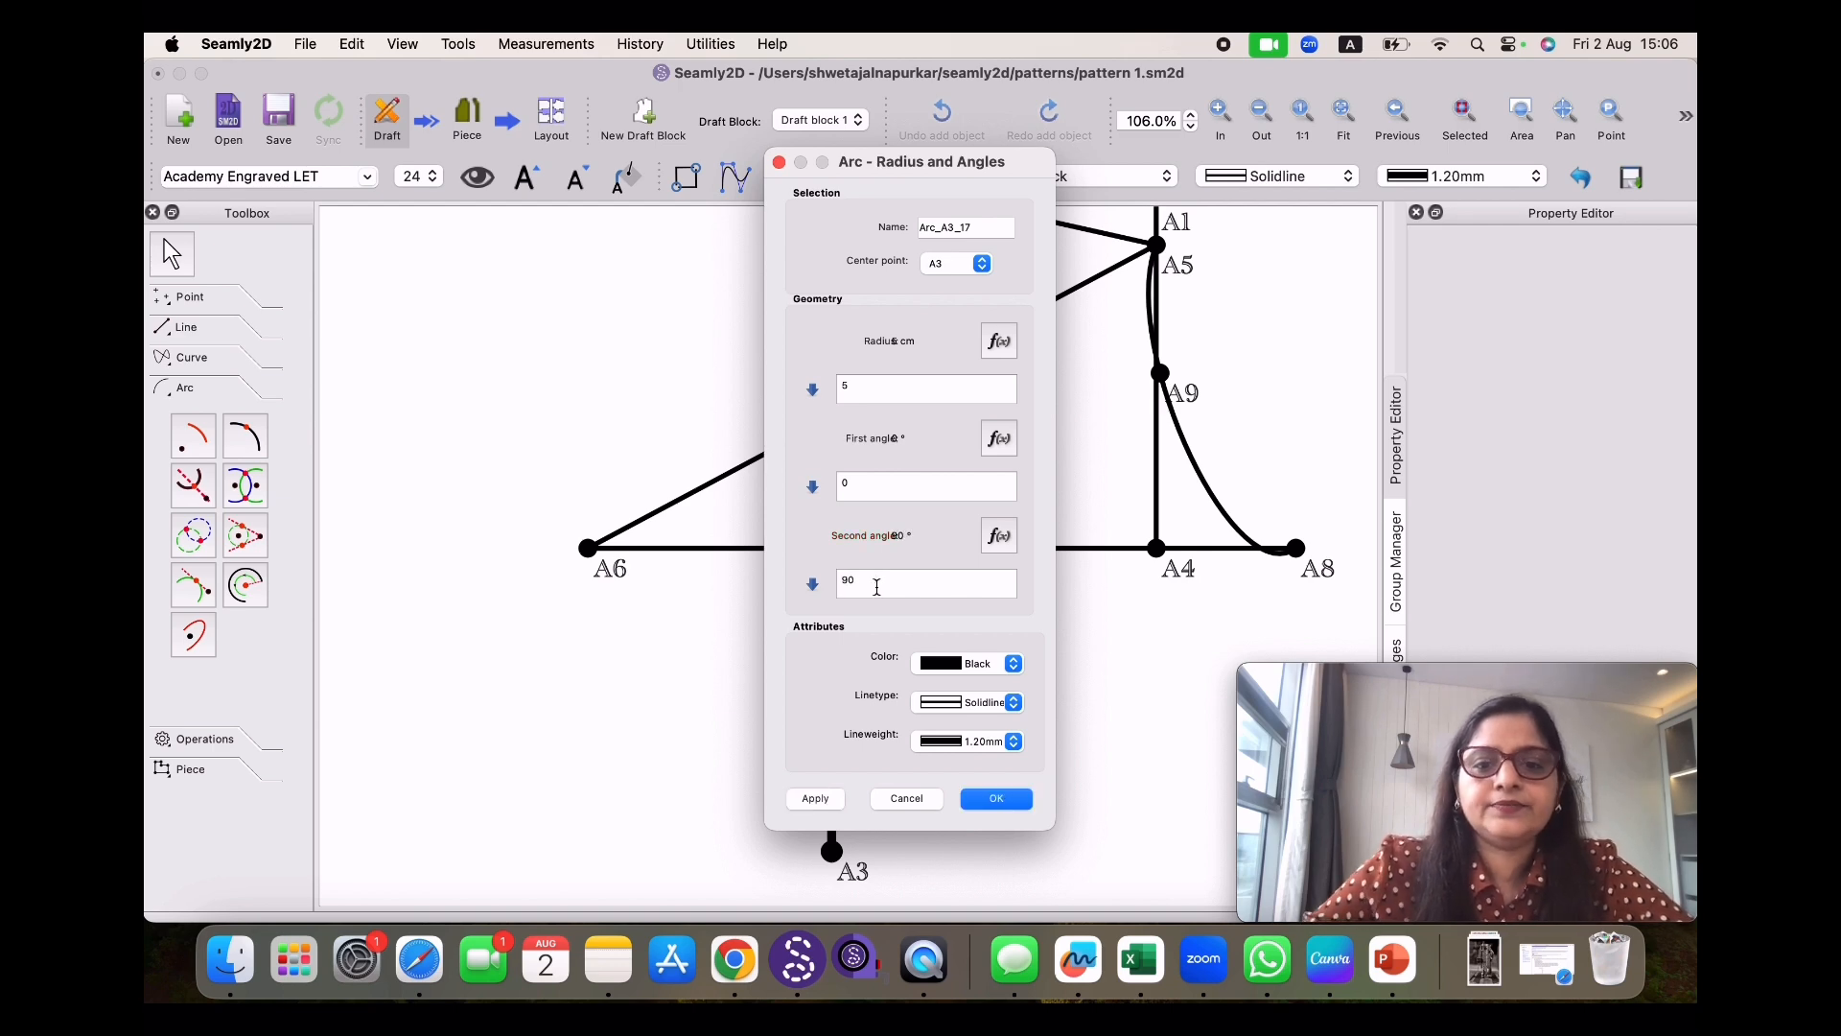
left_click(982, 802)
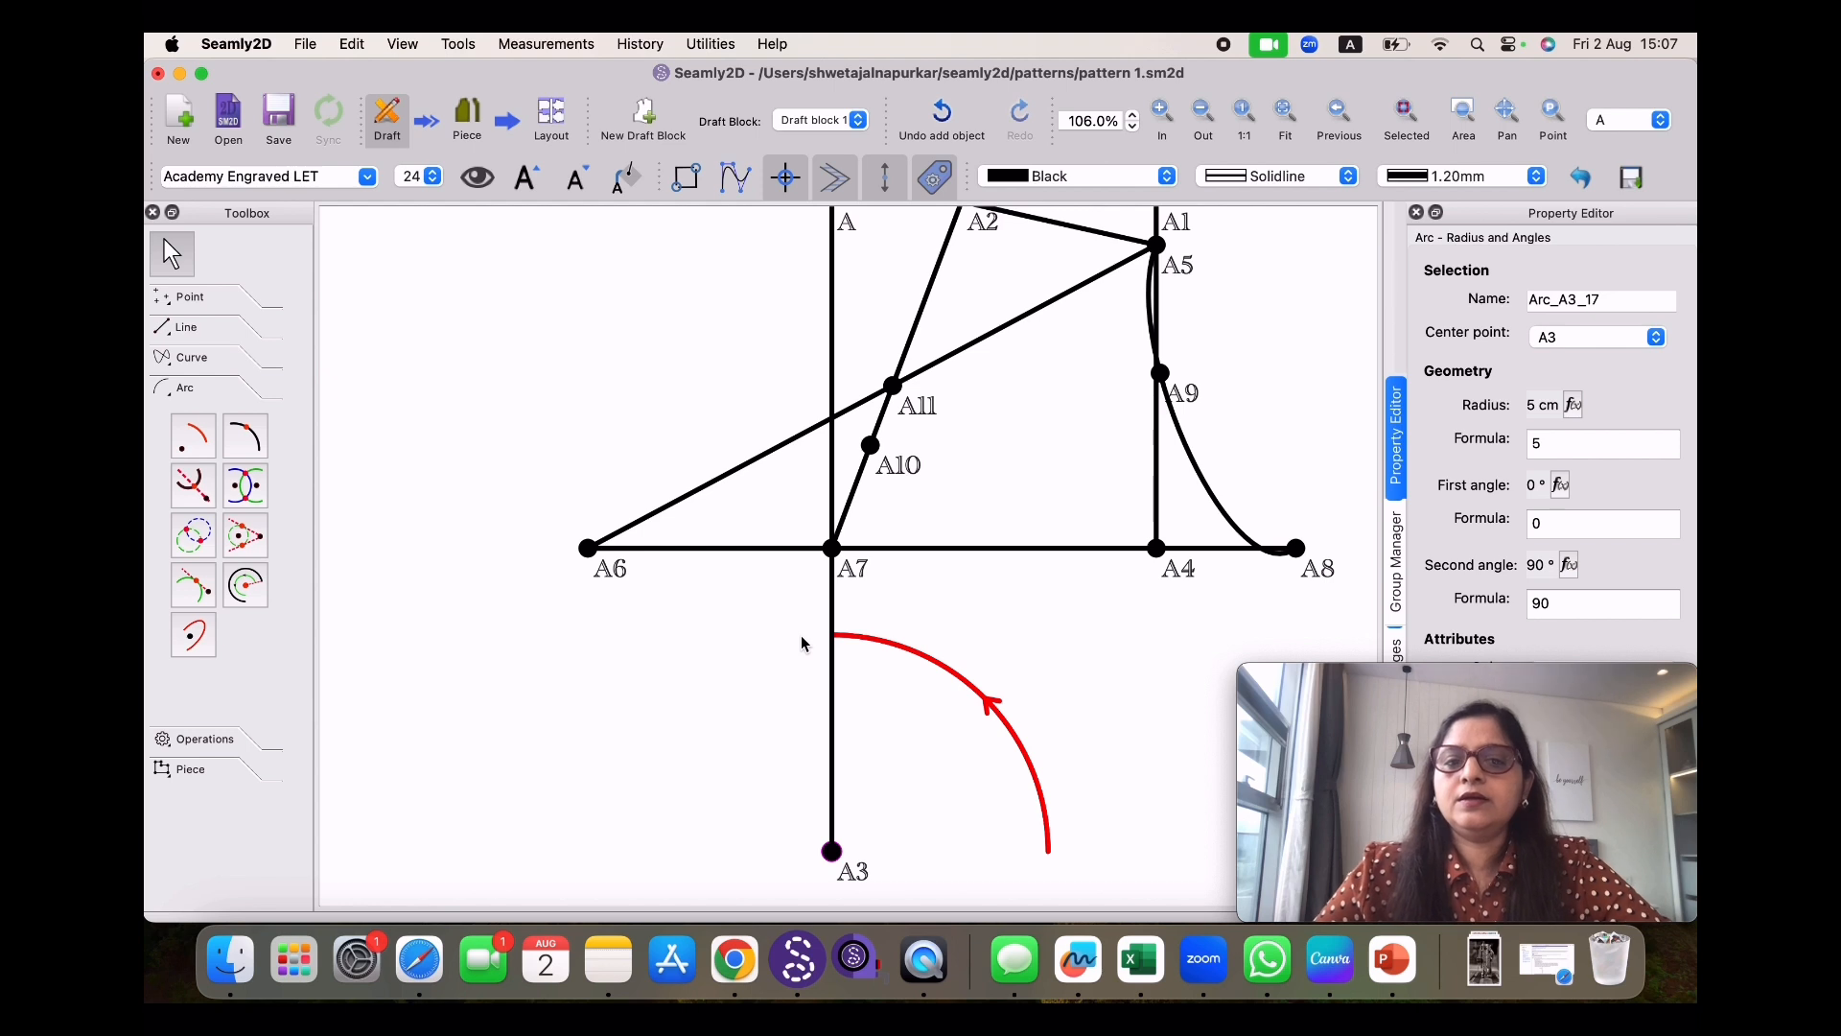
Draw an arc centred on A6 with a 5 cm radius, from 90° to 270°
left_click(193, 436)
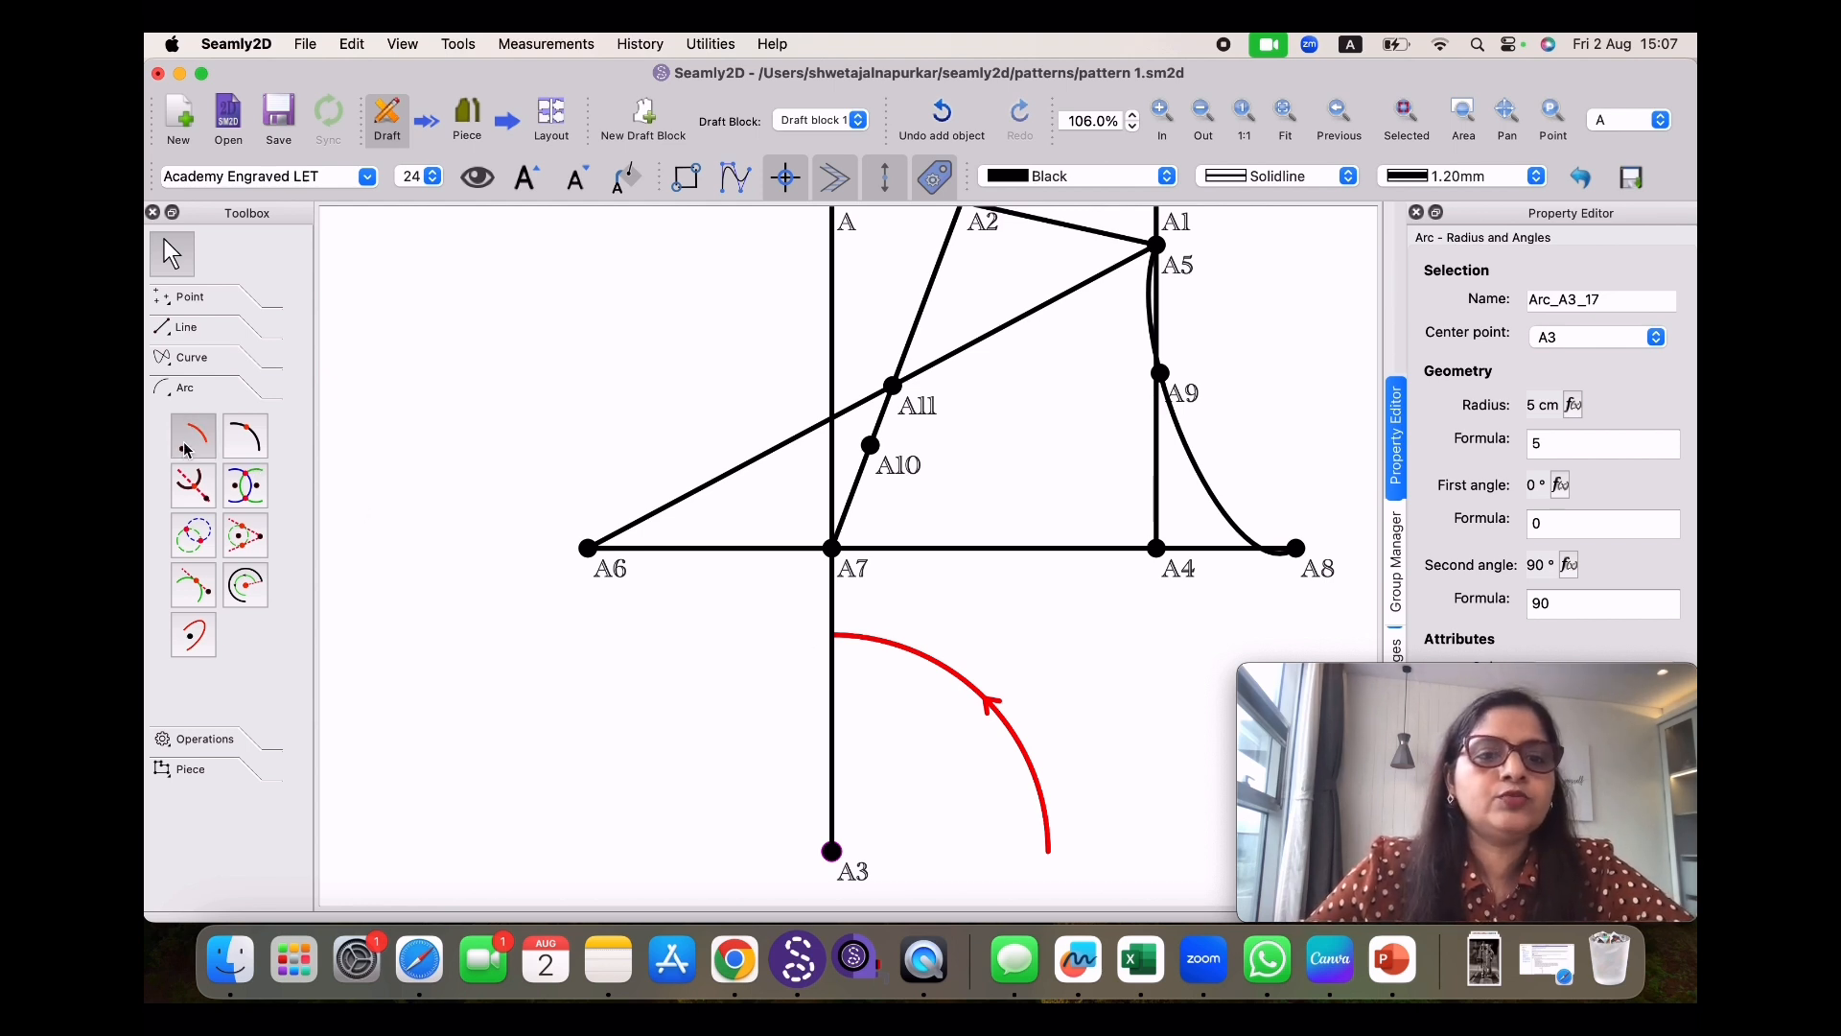
left_click(587, 548)
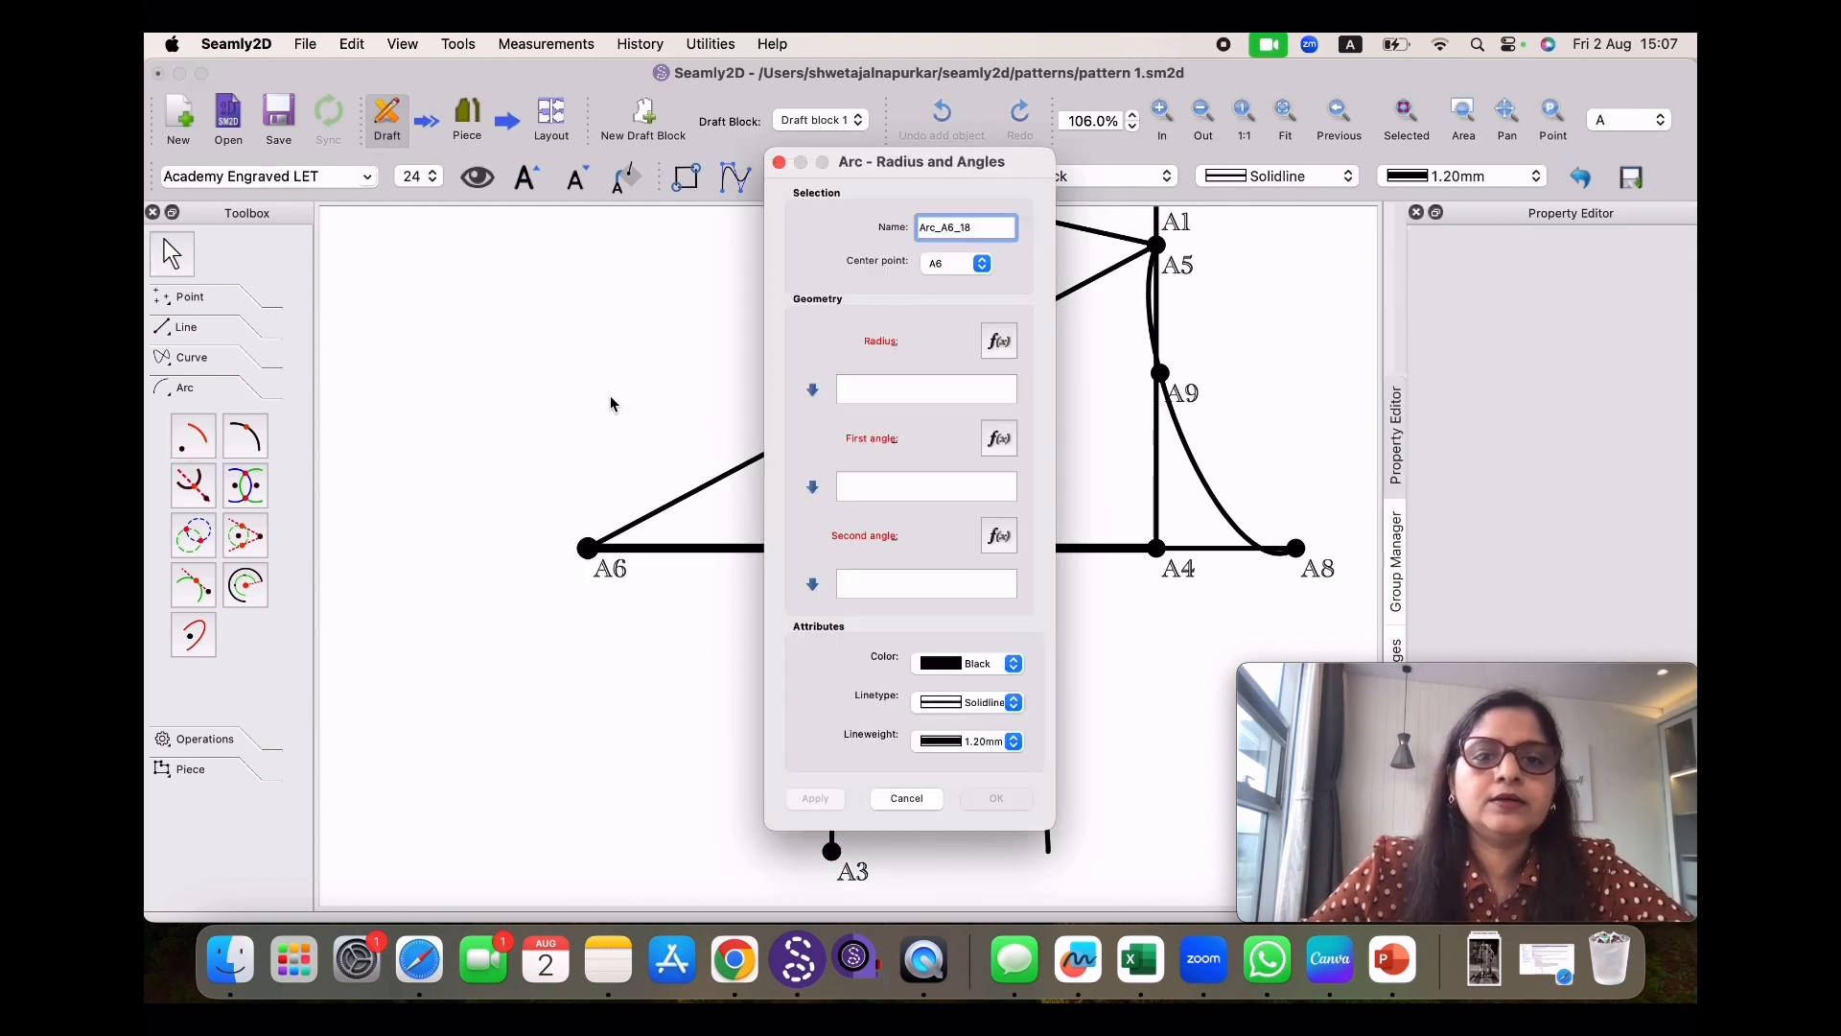
left_click(861, 390)
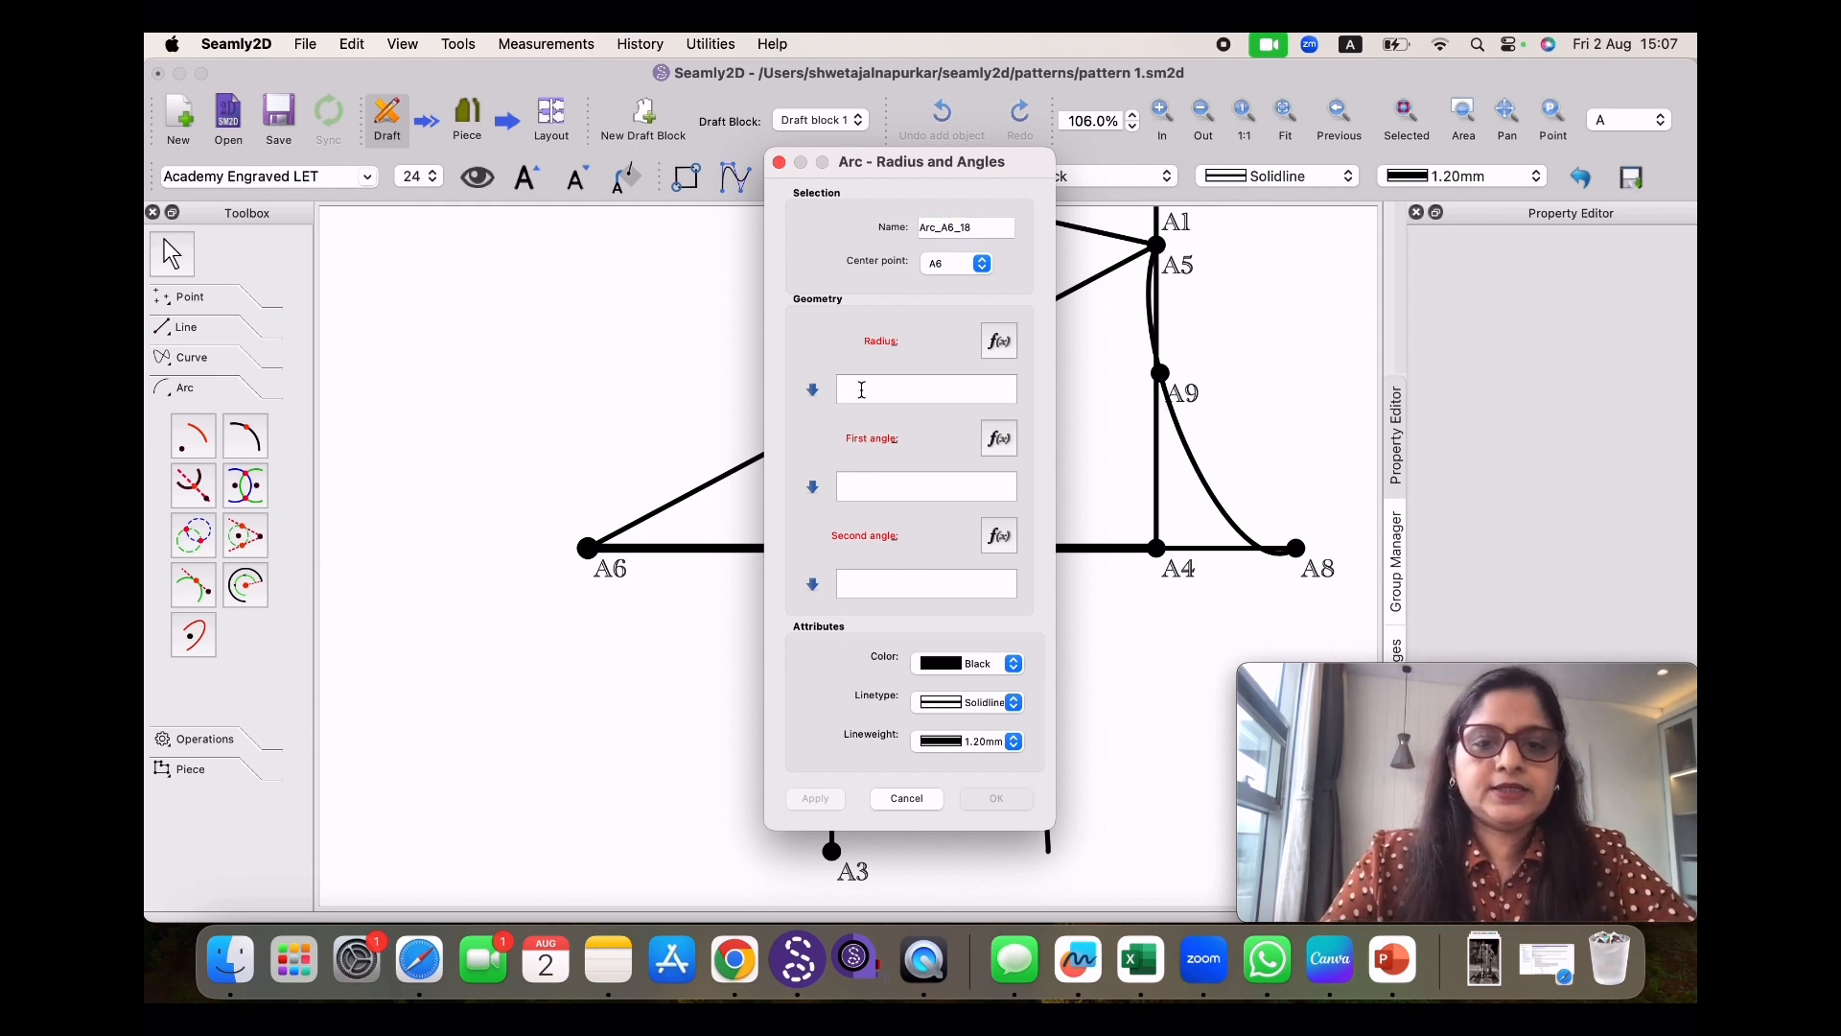
left_click(867, 487)
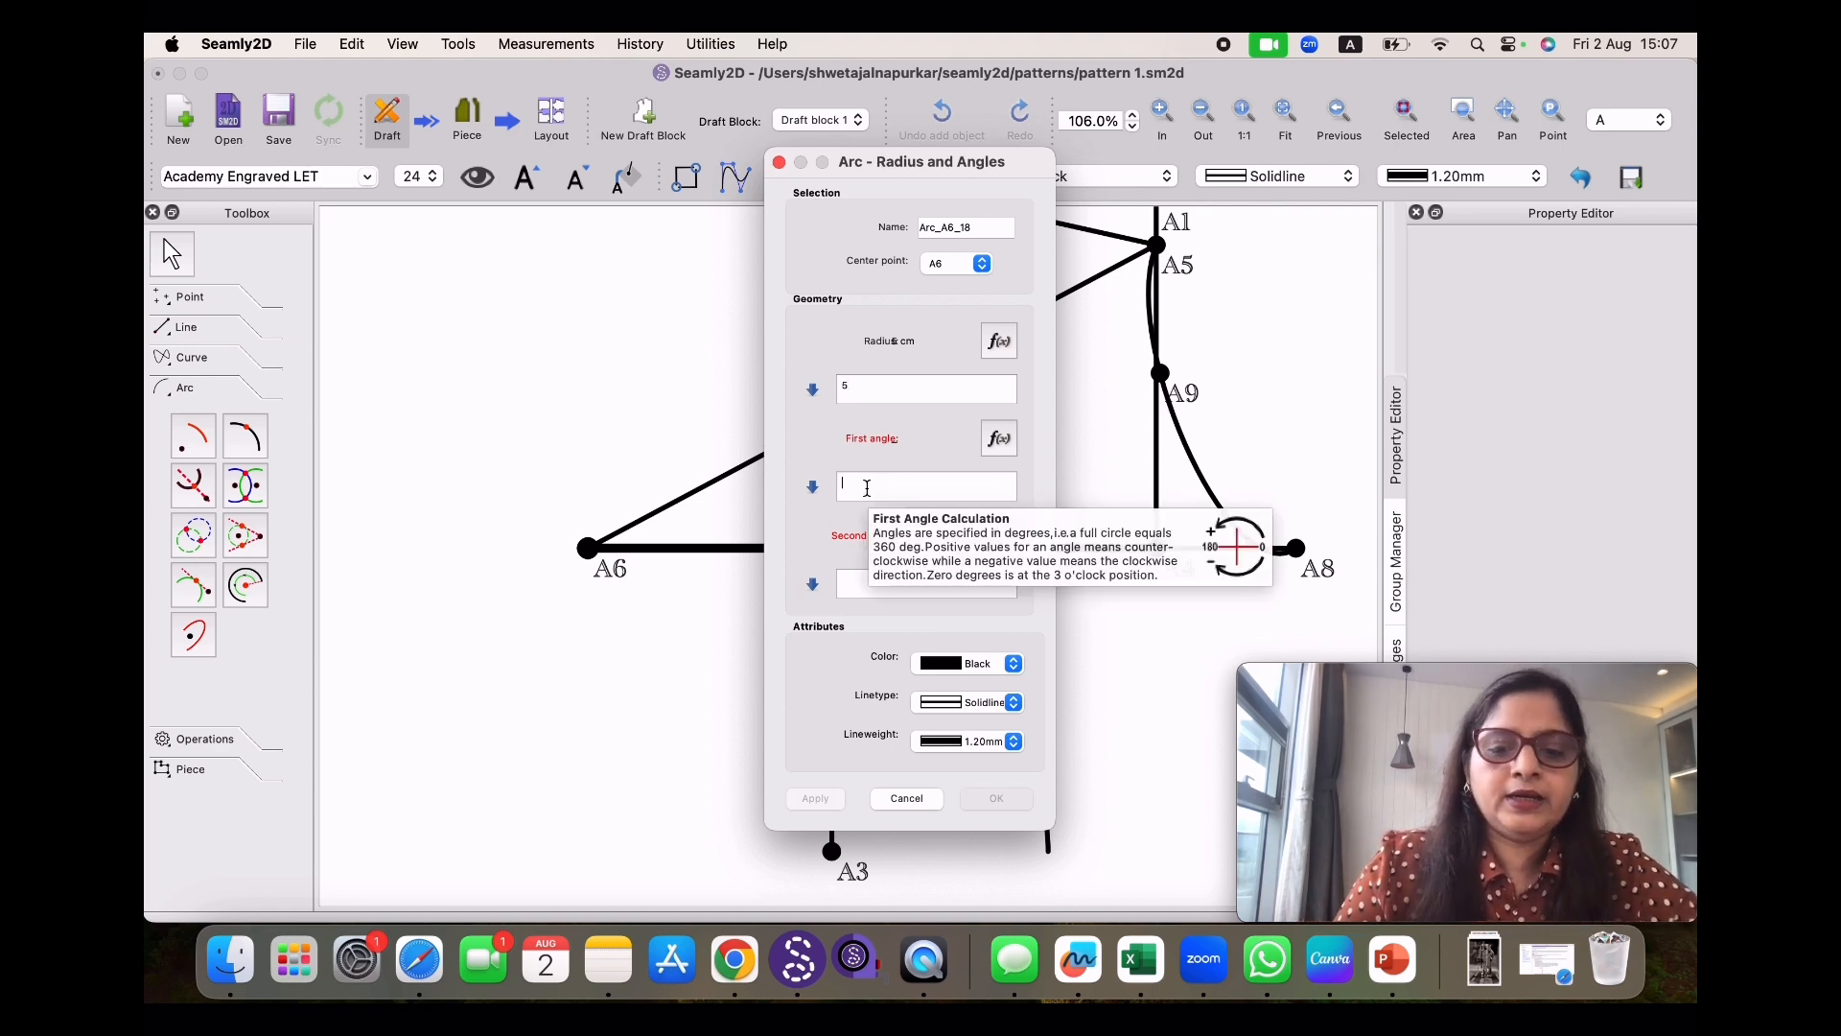
type("90")
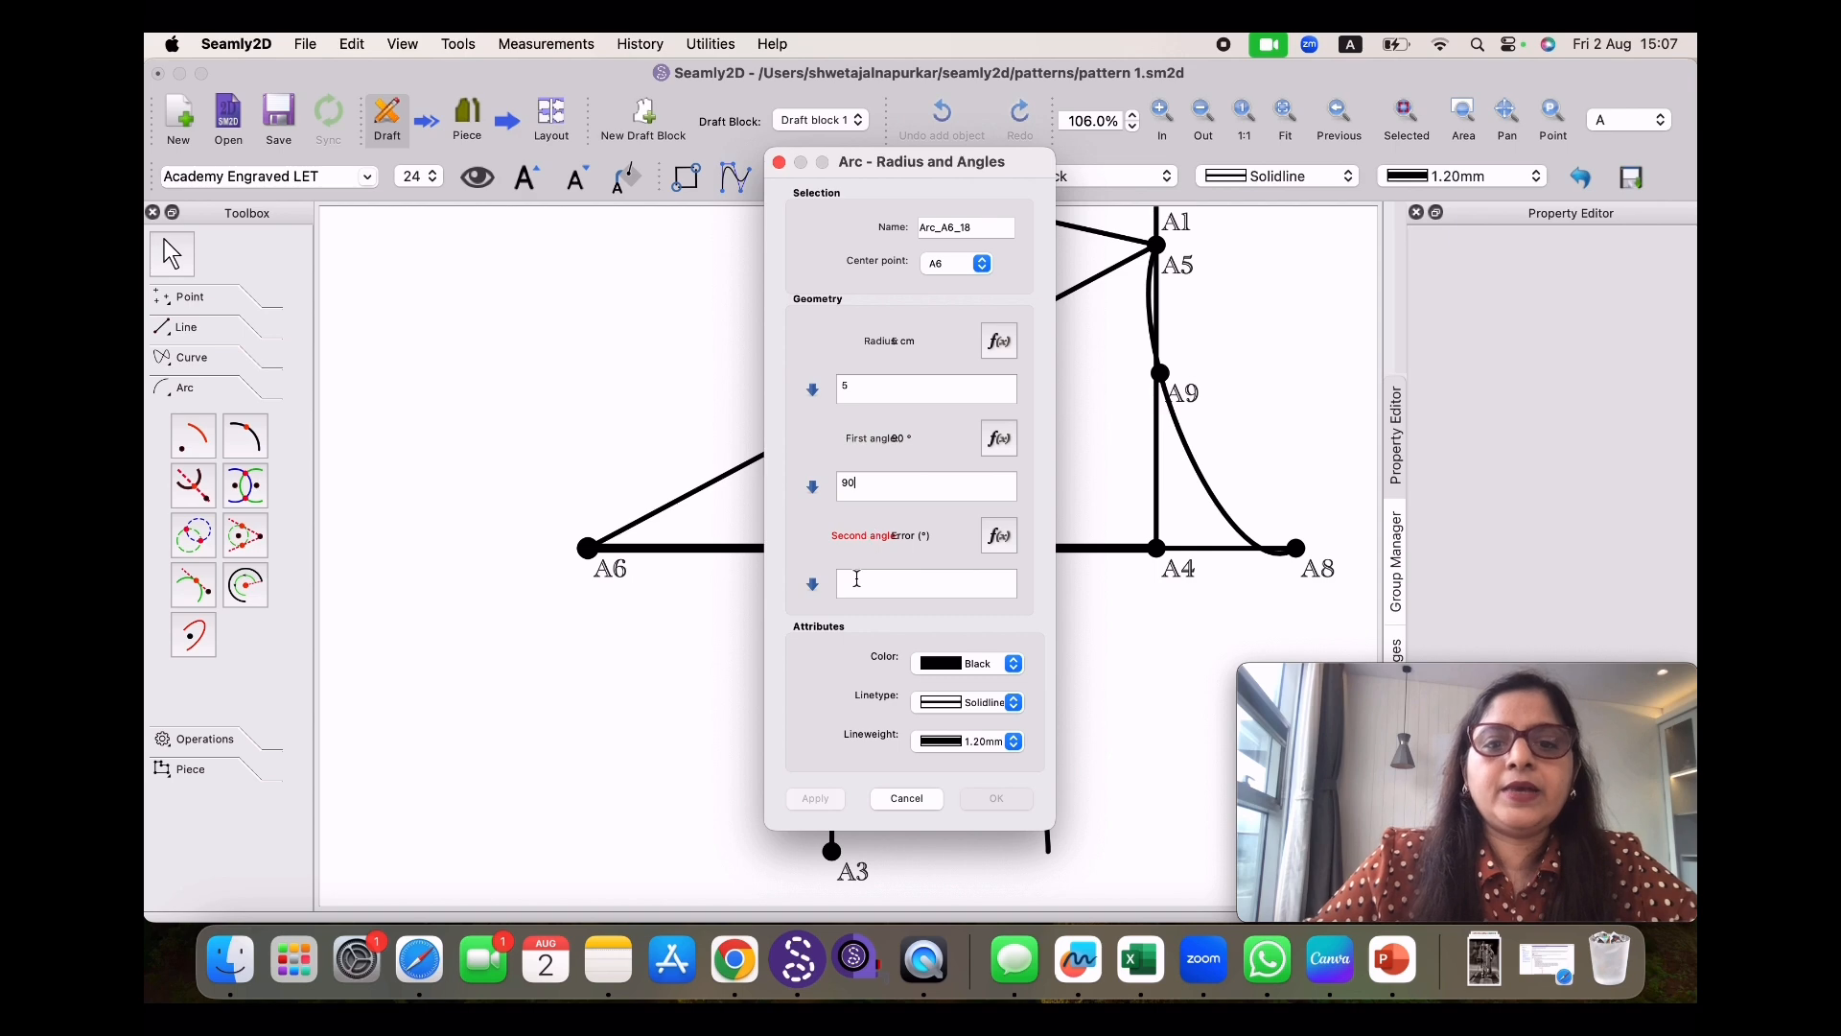
left_click(856, 582)
type("2")
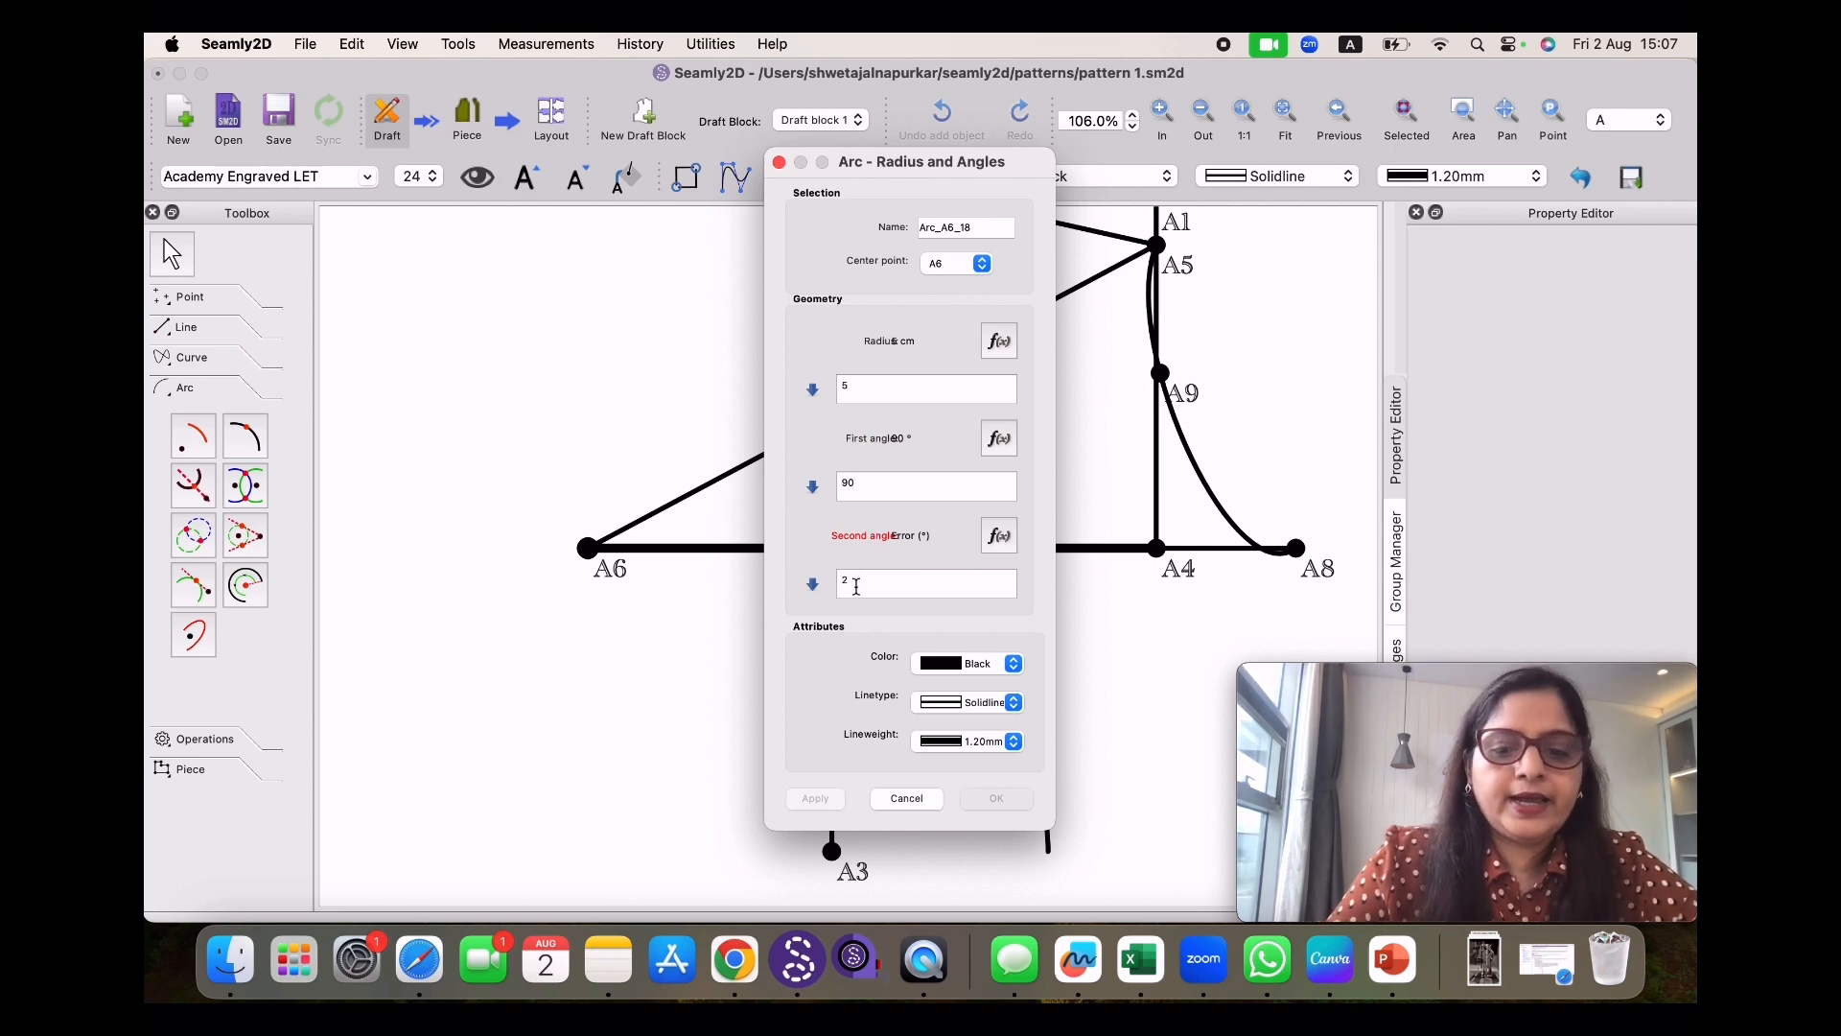
type("70")
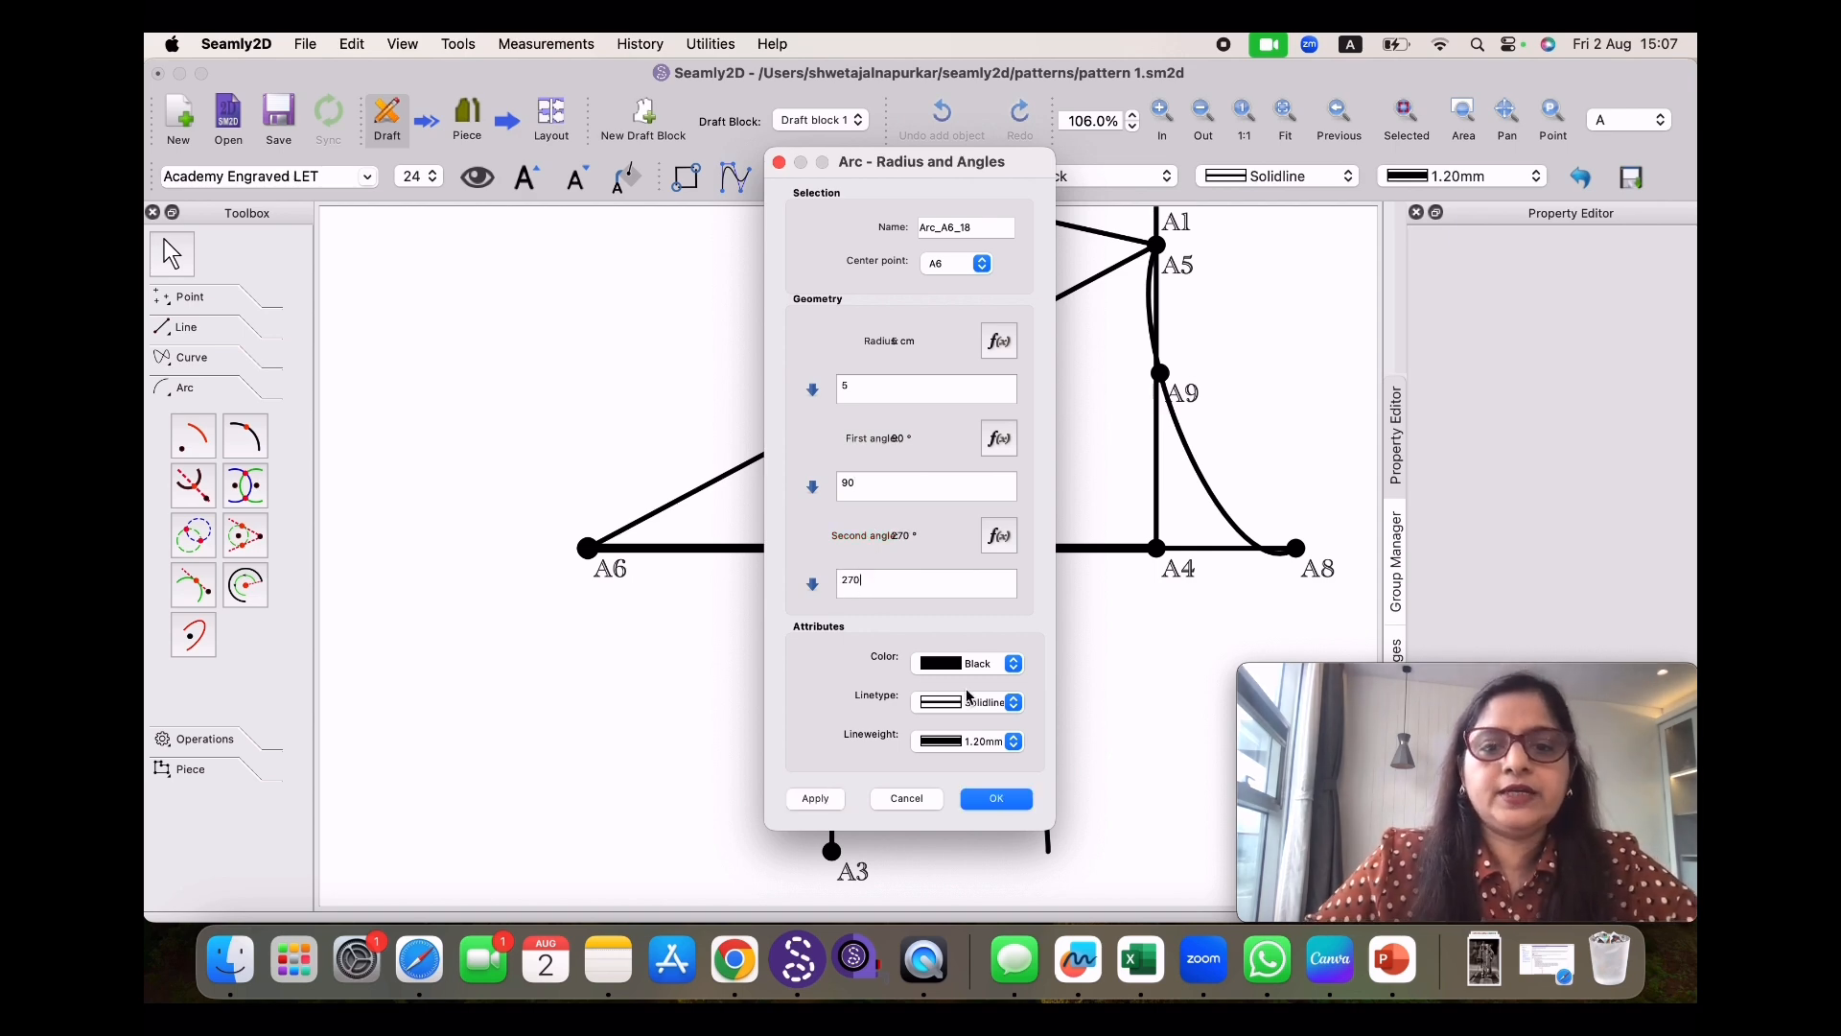
left_click(994, 800)
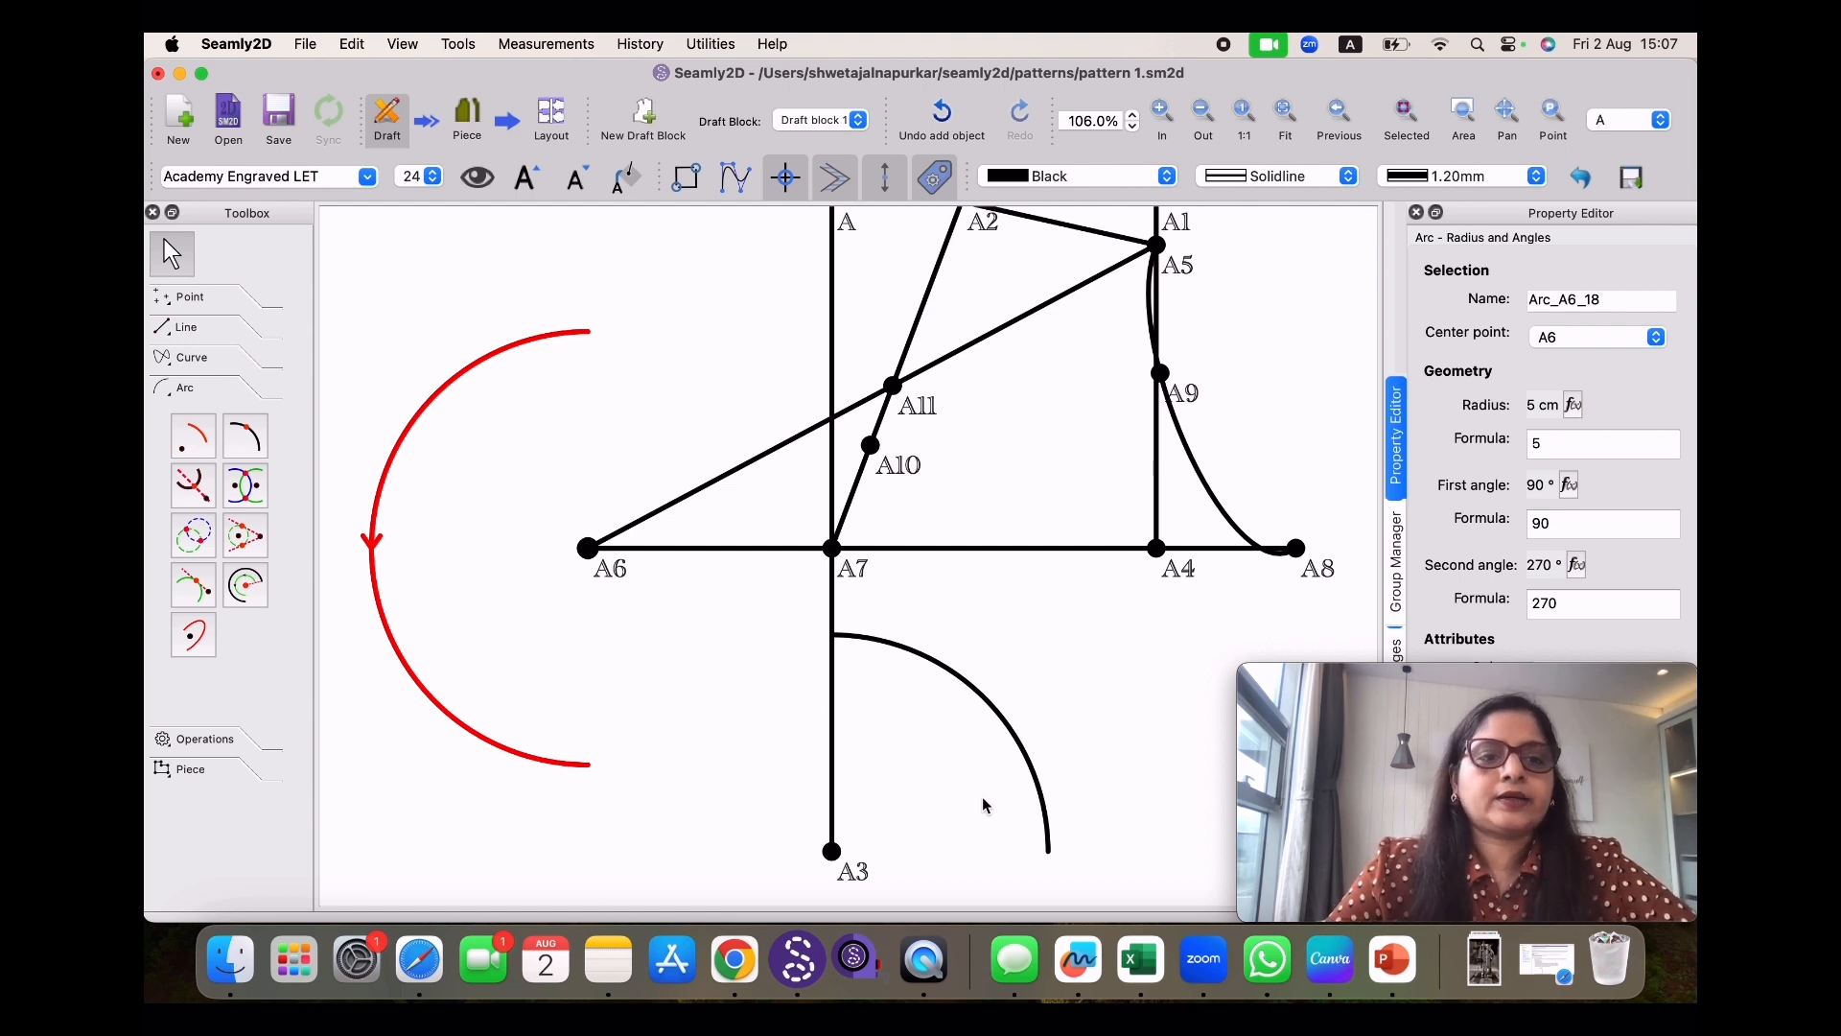
Add a point on the A6 arc at a length of 4 cm along it
left_click(246, 440)
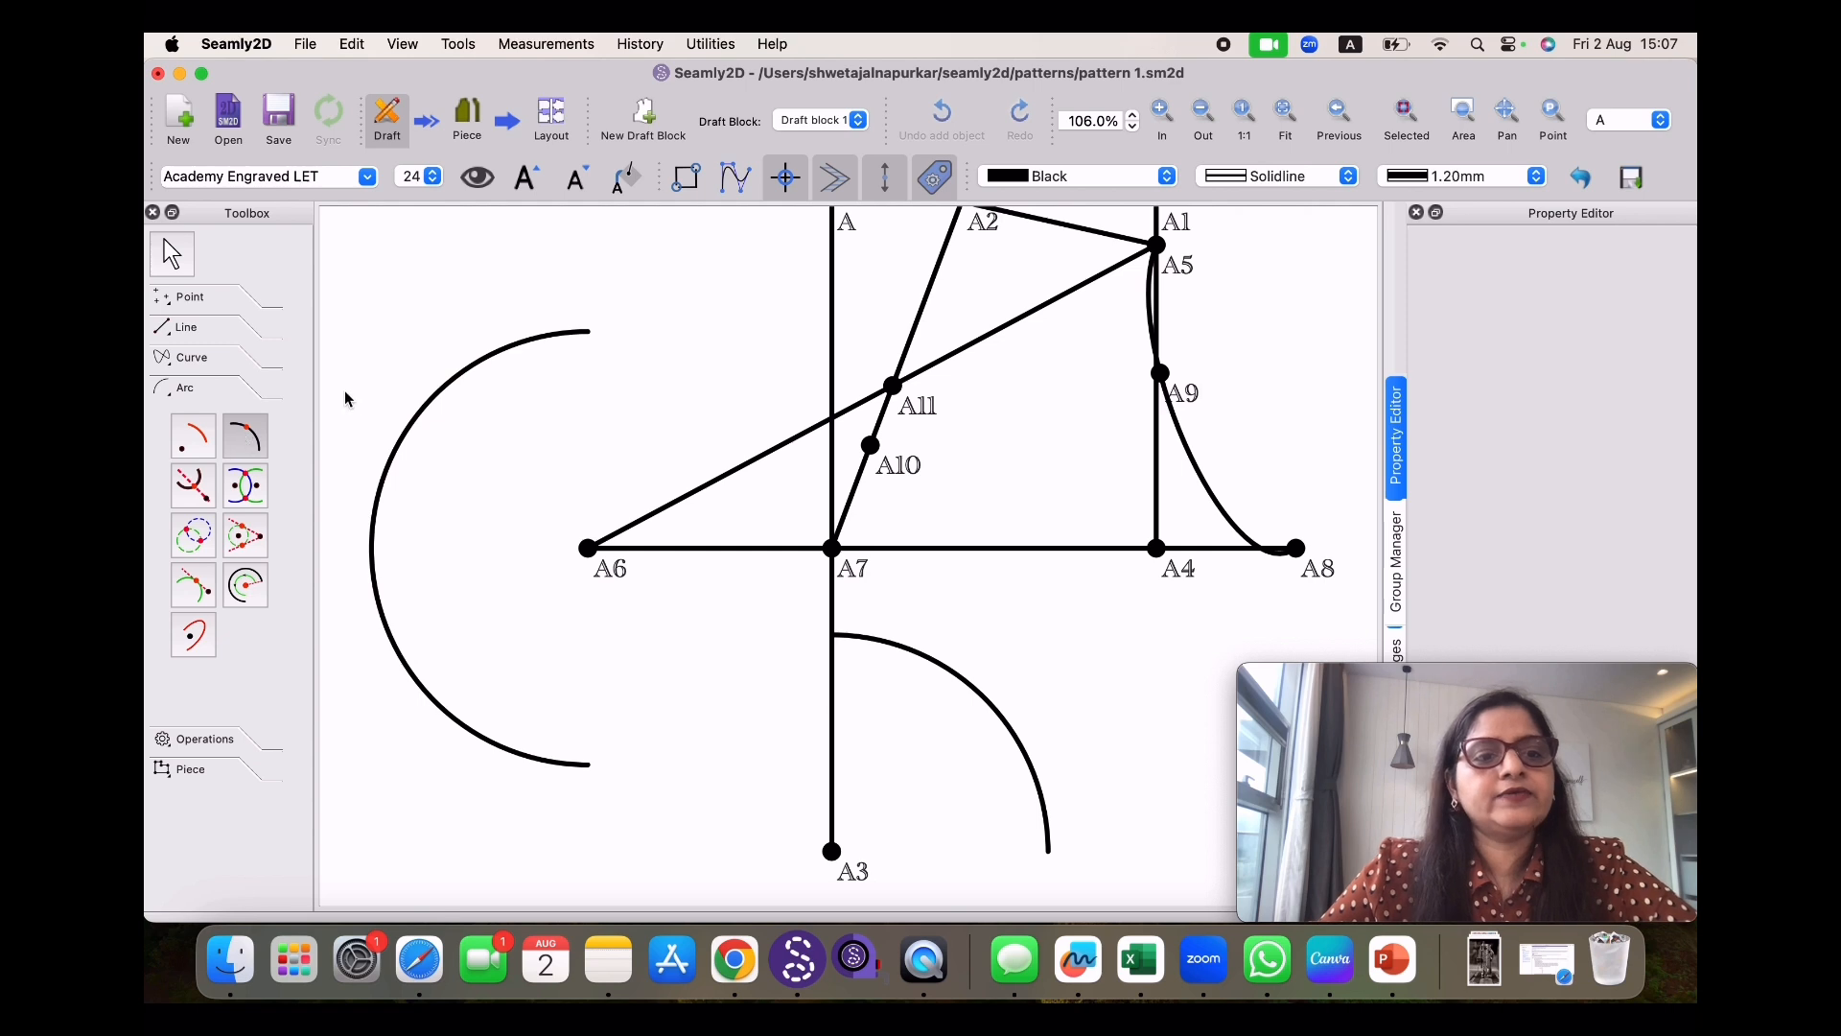
left_click(589, 335)
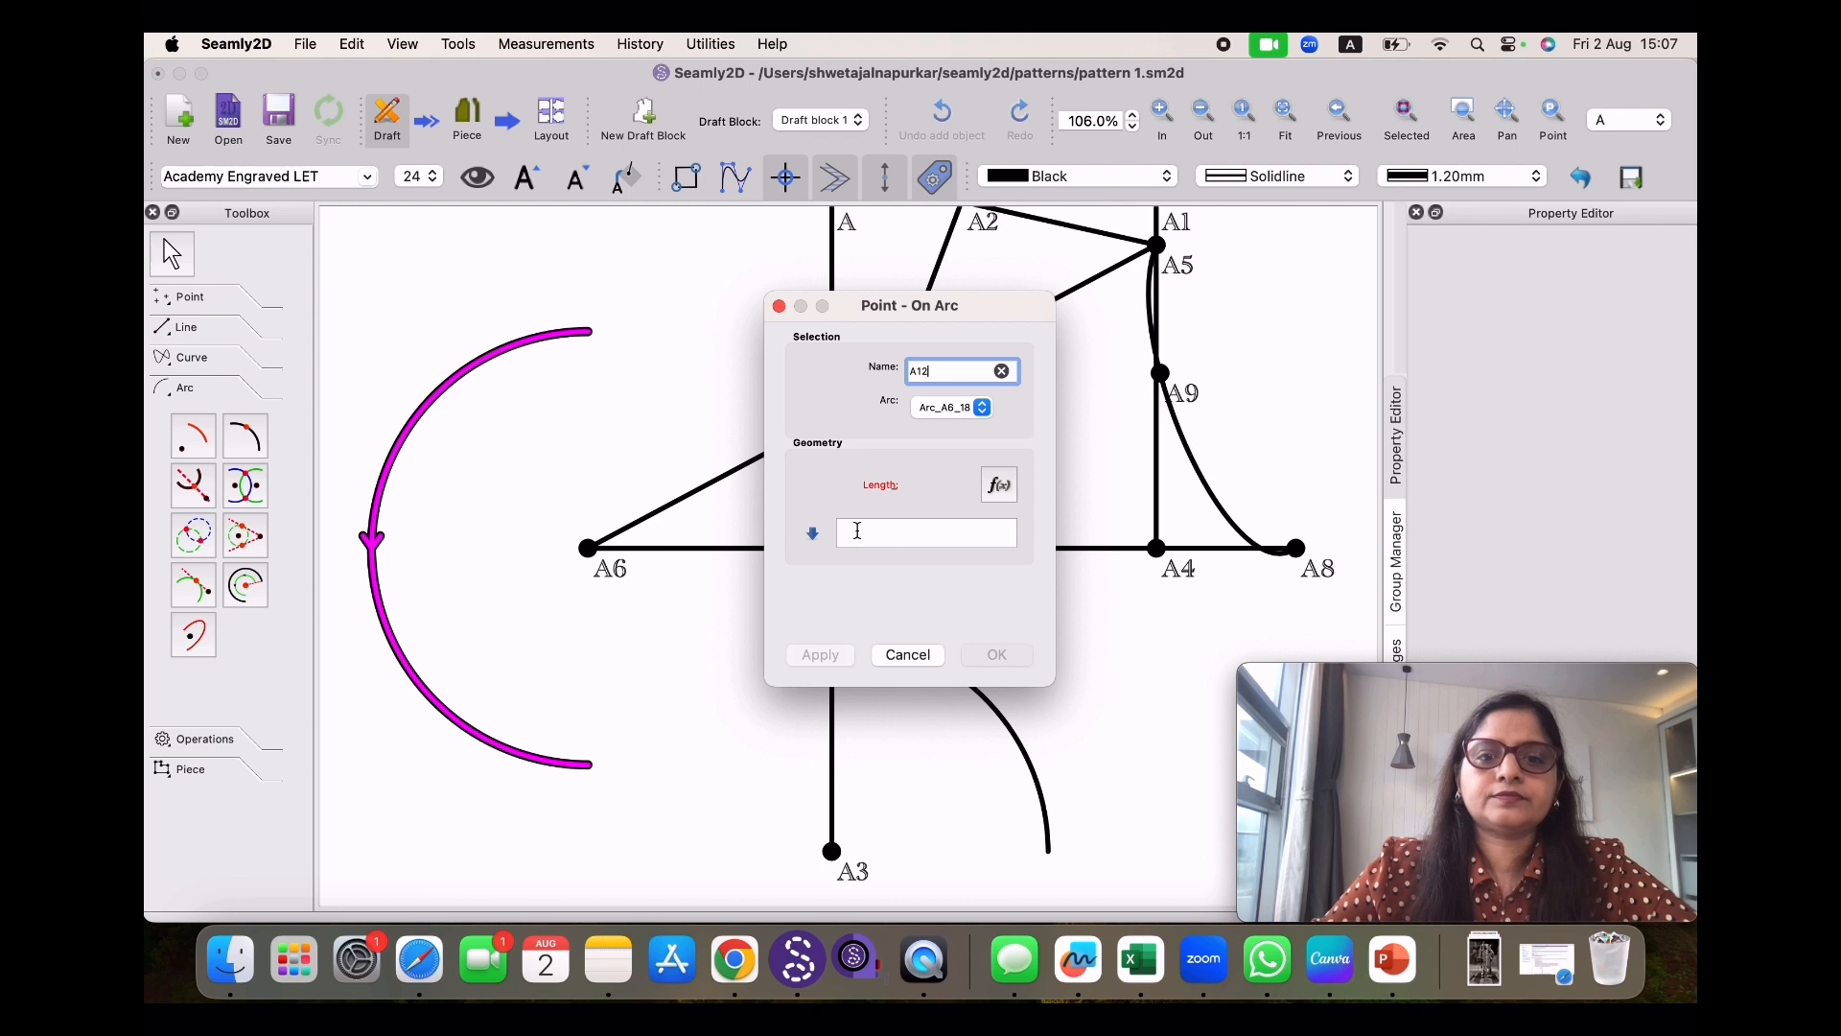
left_click(857, 531)
type("4")
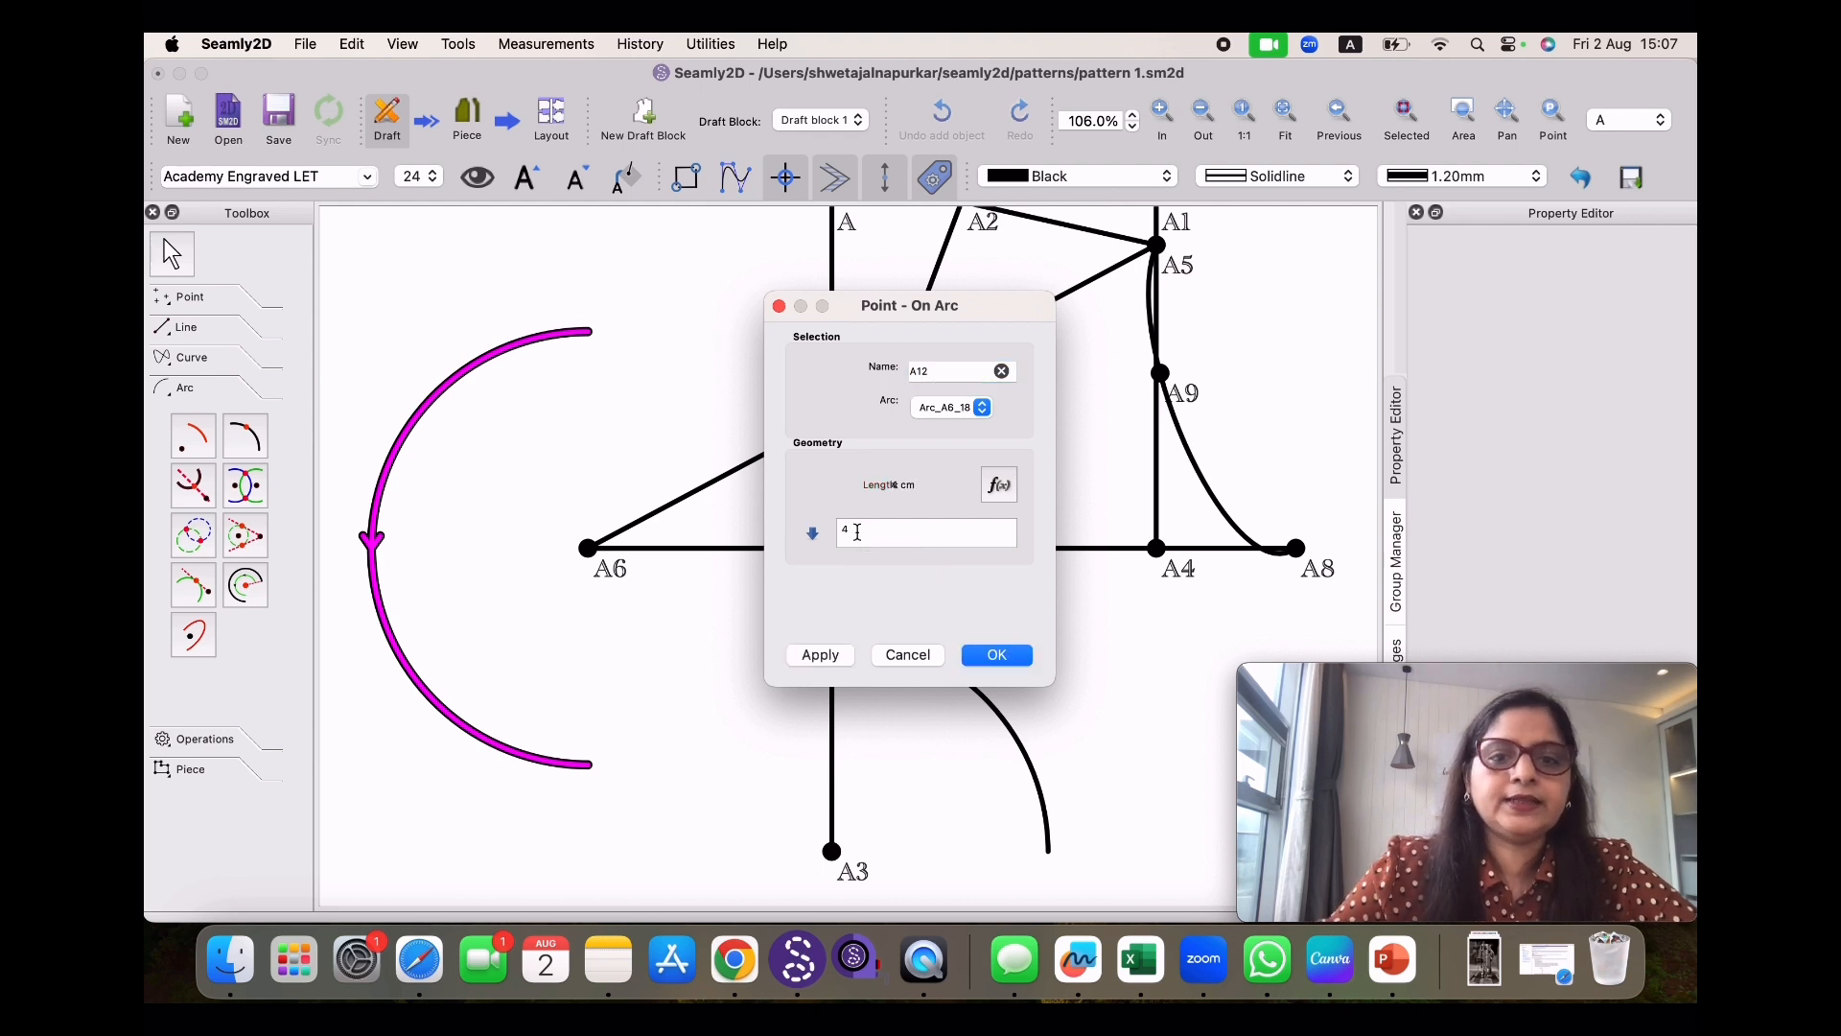
left_click(1010, 662)
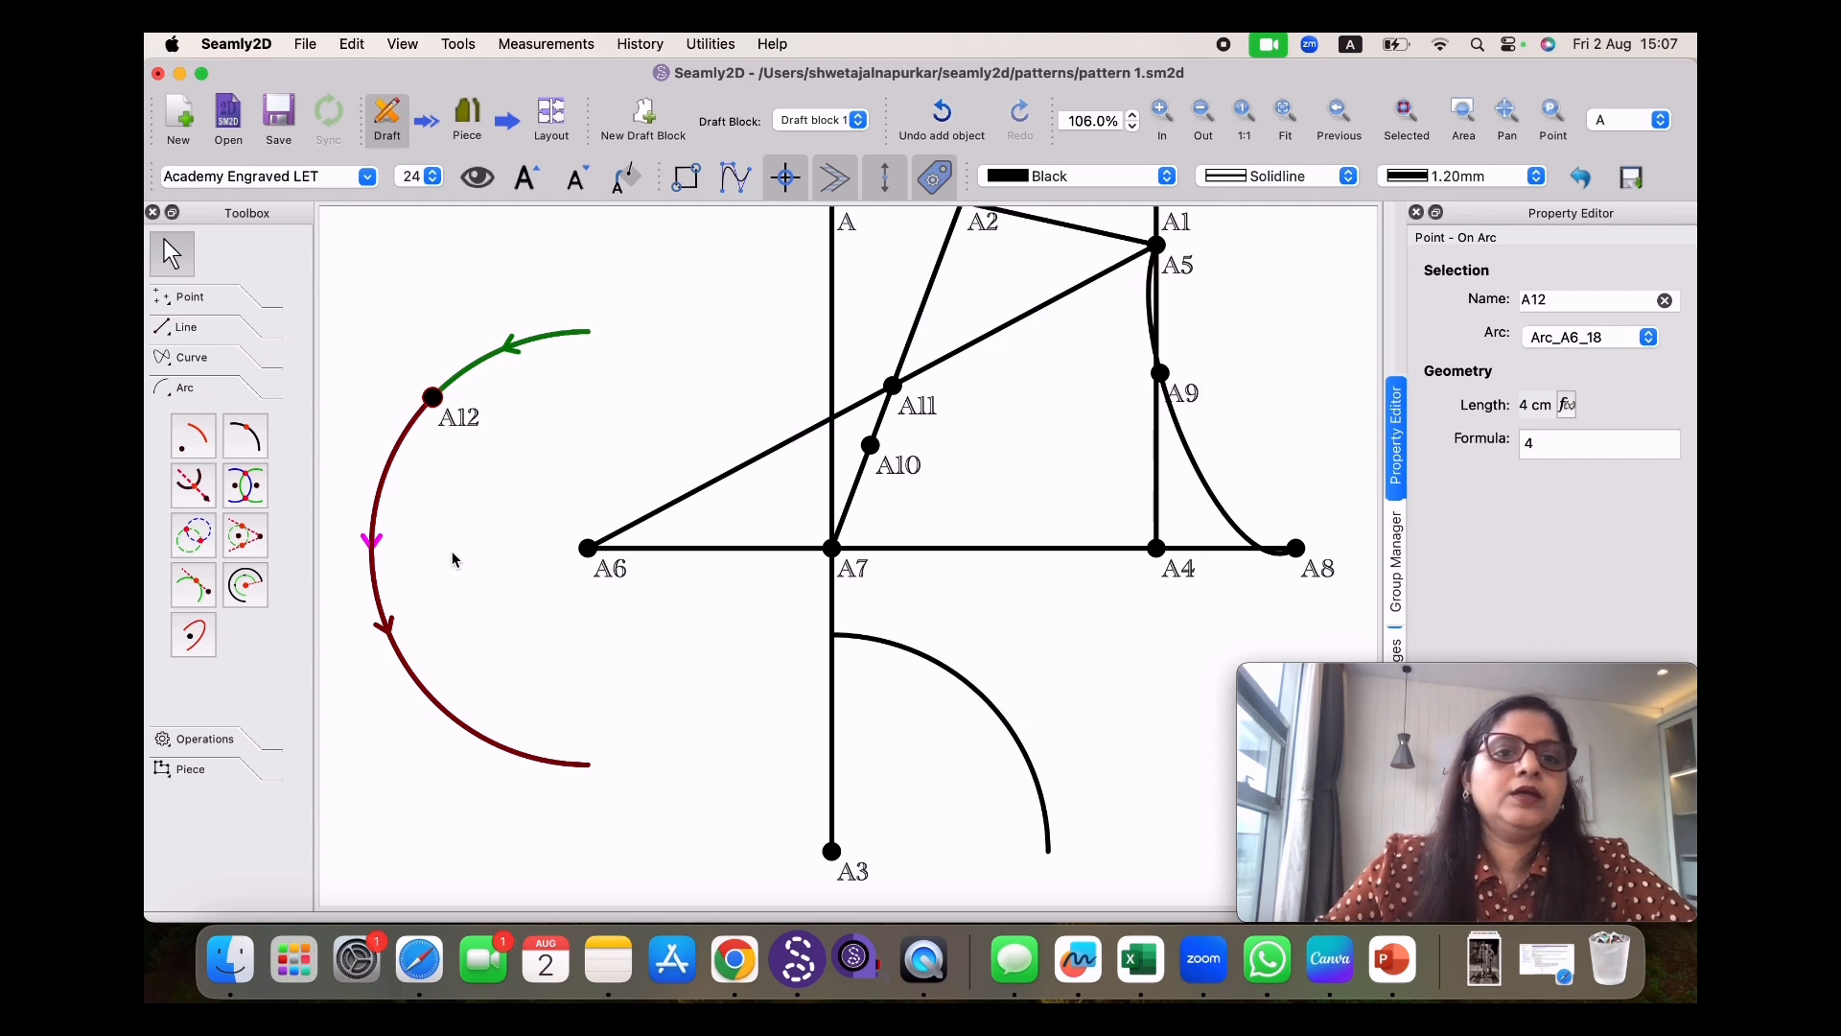
Create a point where an axis through A6, at about 215°, intersects the A6 arc
left_click(194, 486)
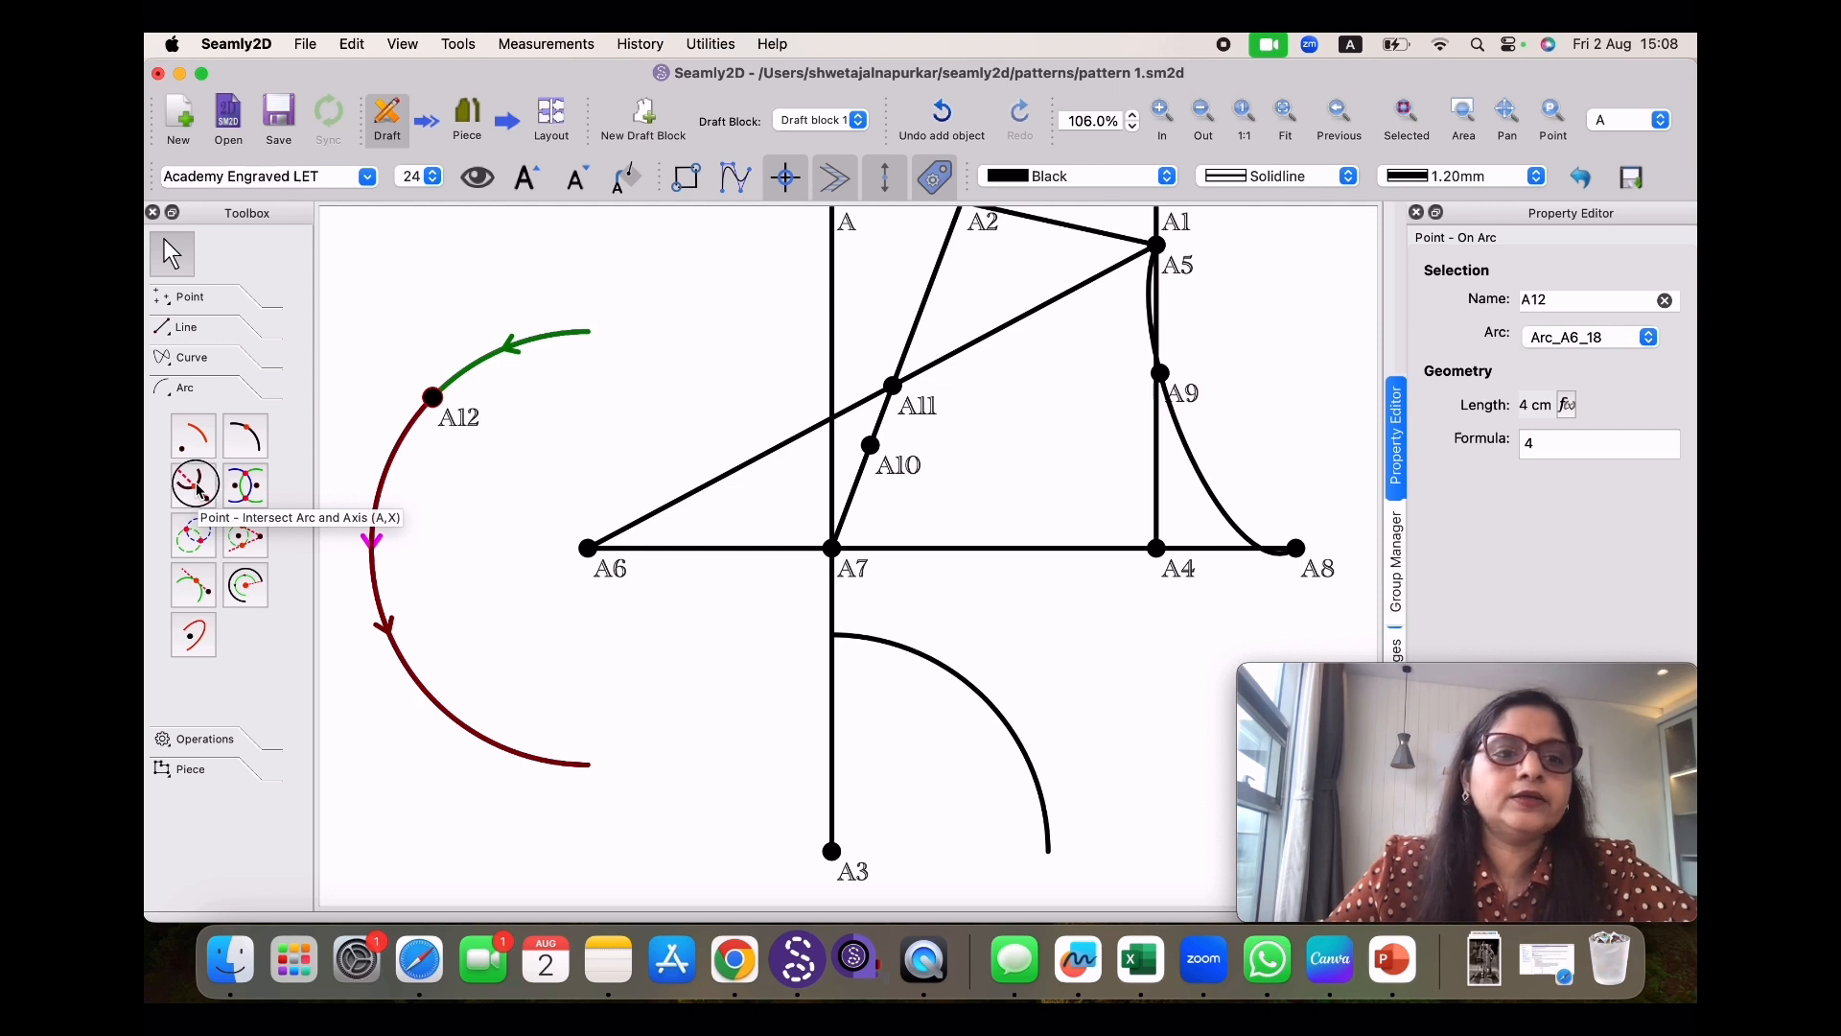
left_click(391, 465)
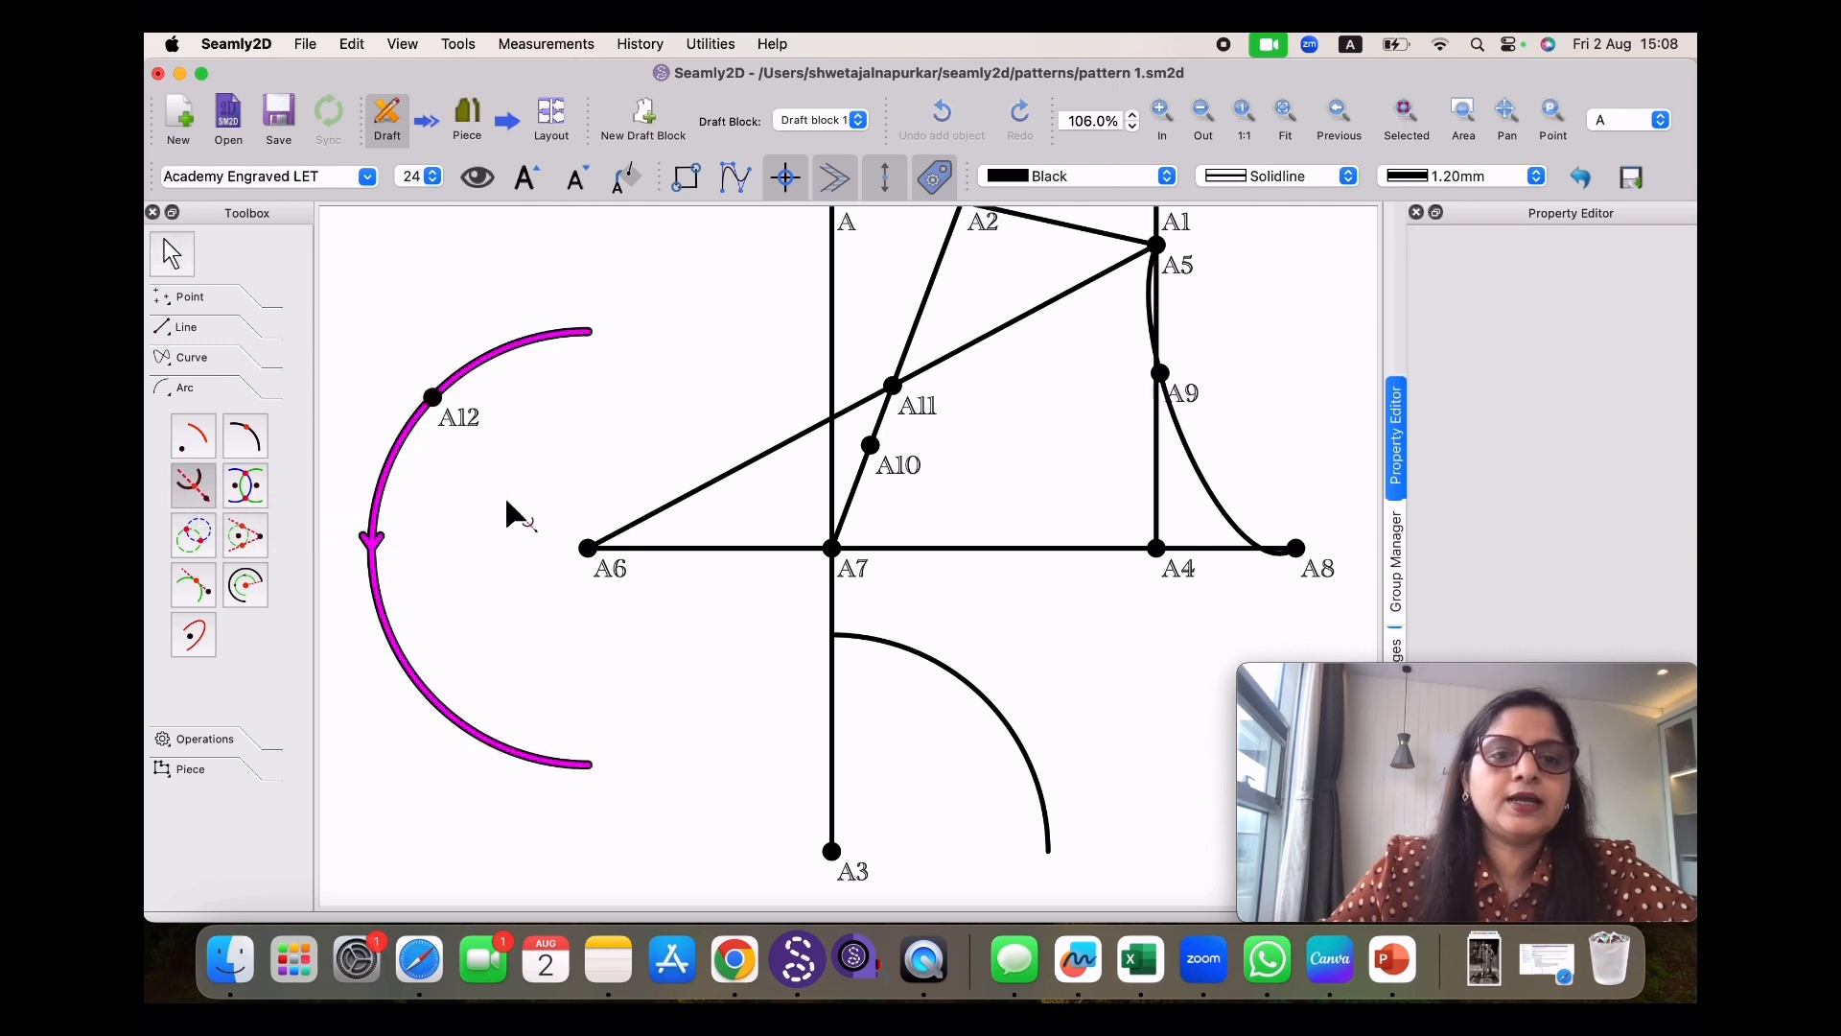
left_click(586, 554)
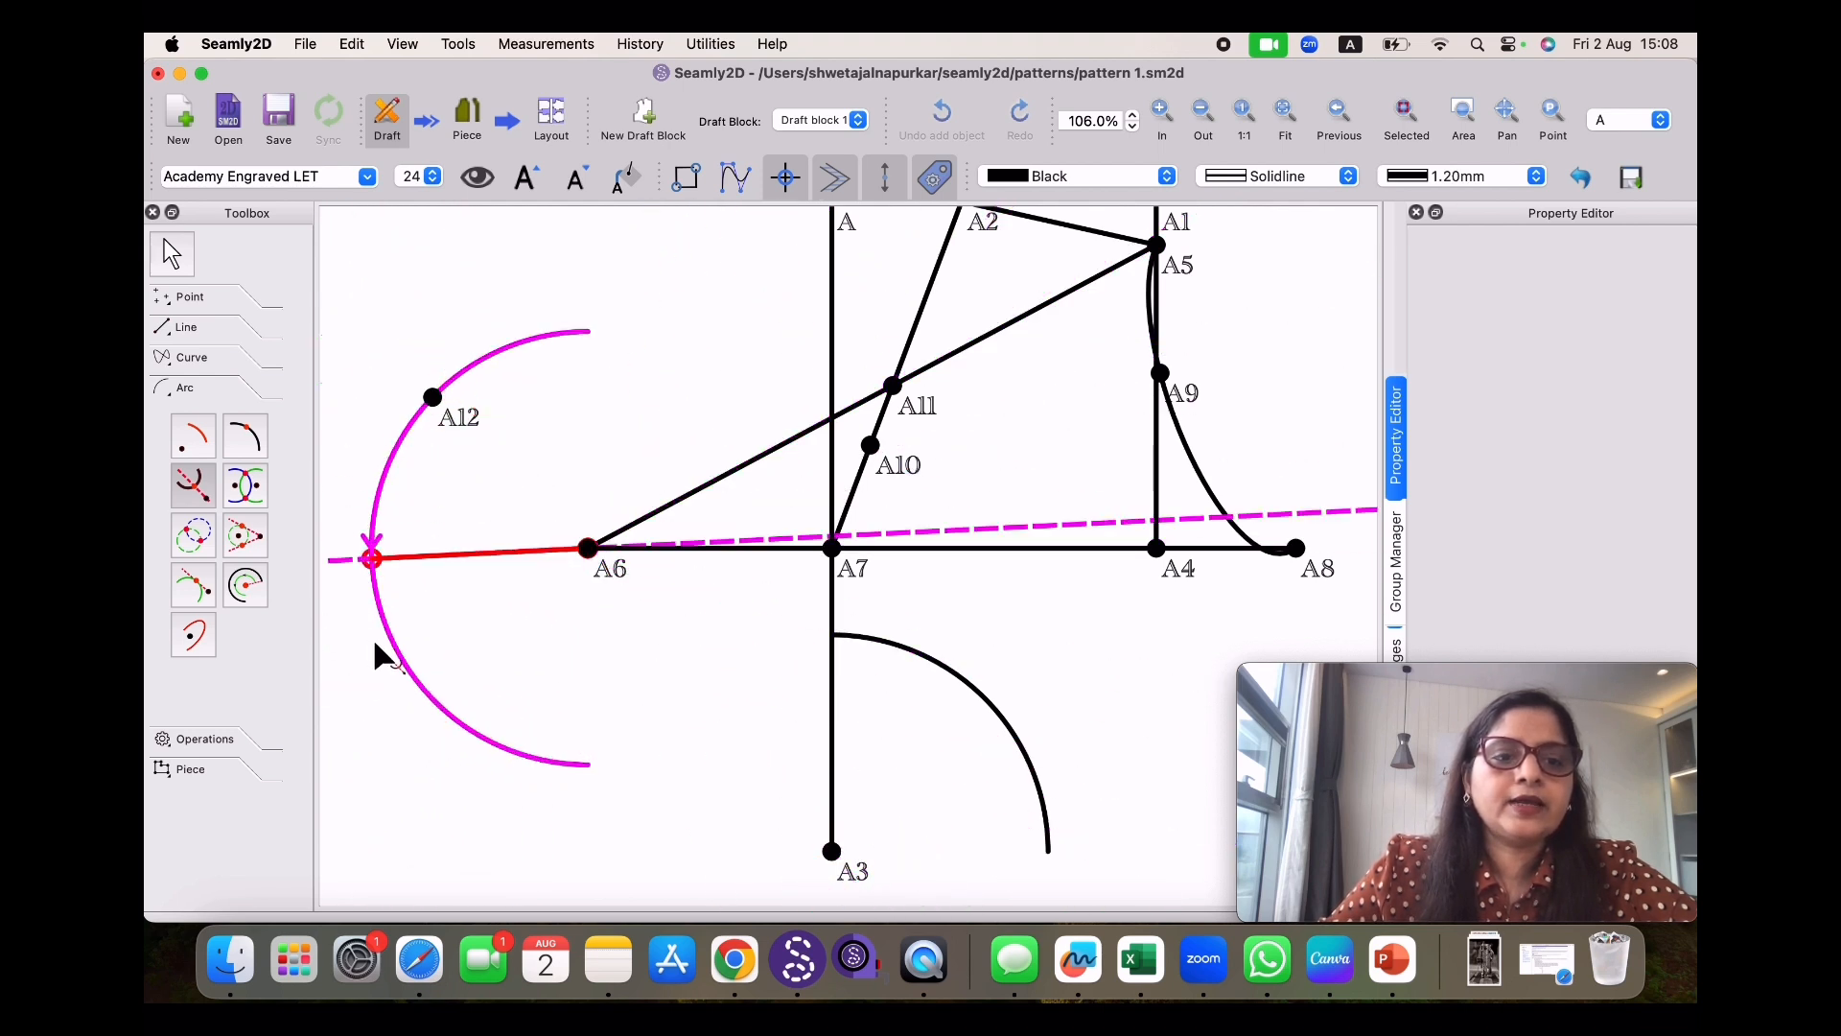
left_click(412, 674)
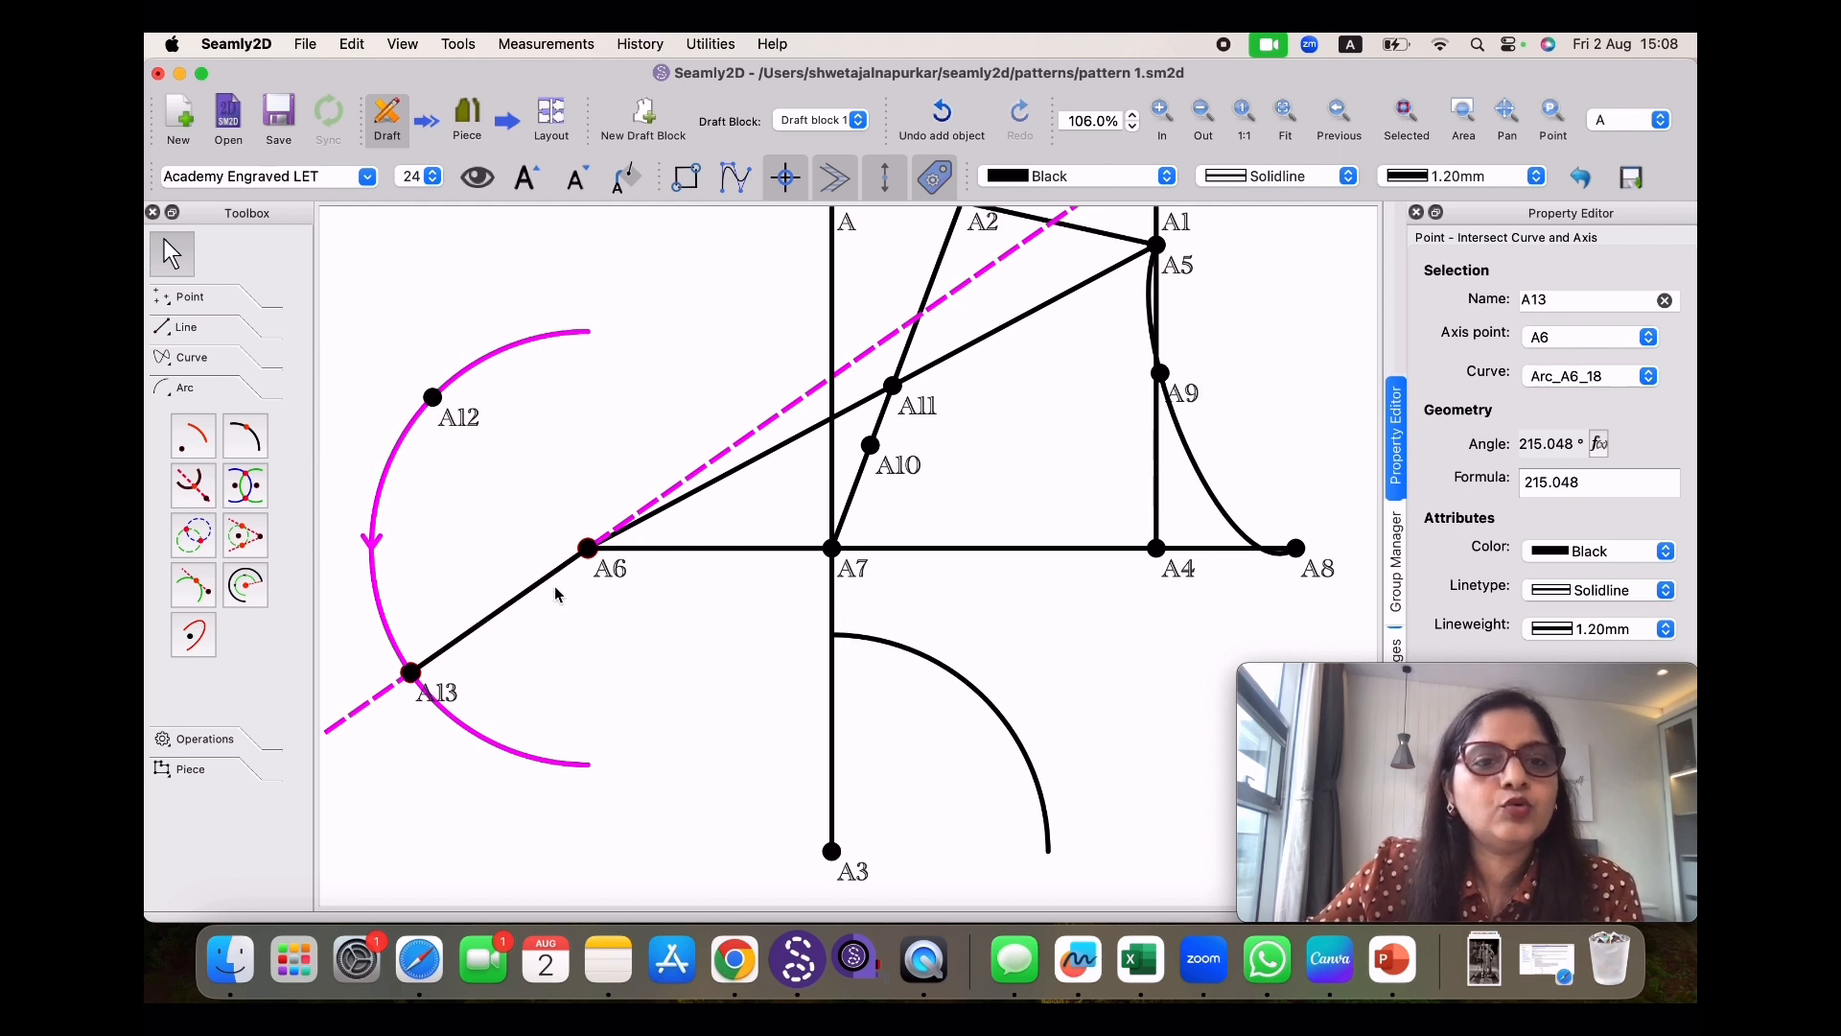
left_click(245, 449)
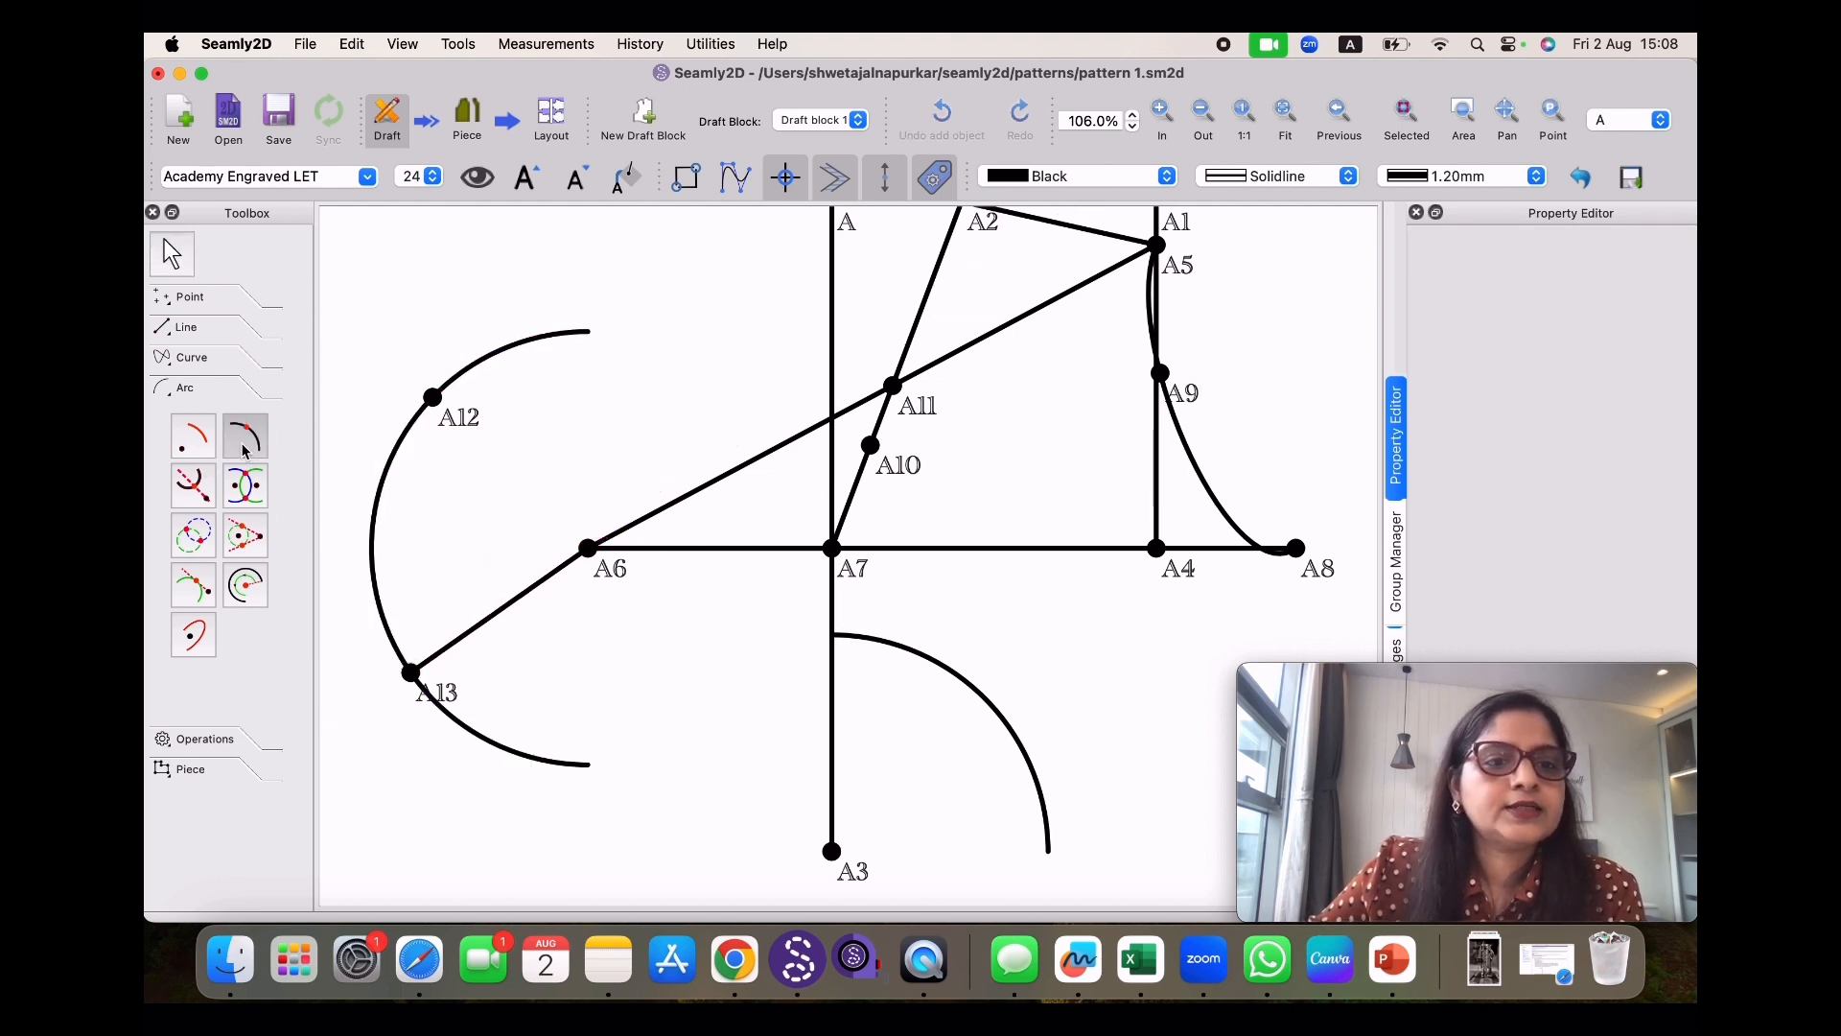
left_click(193, 439)
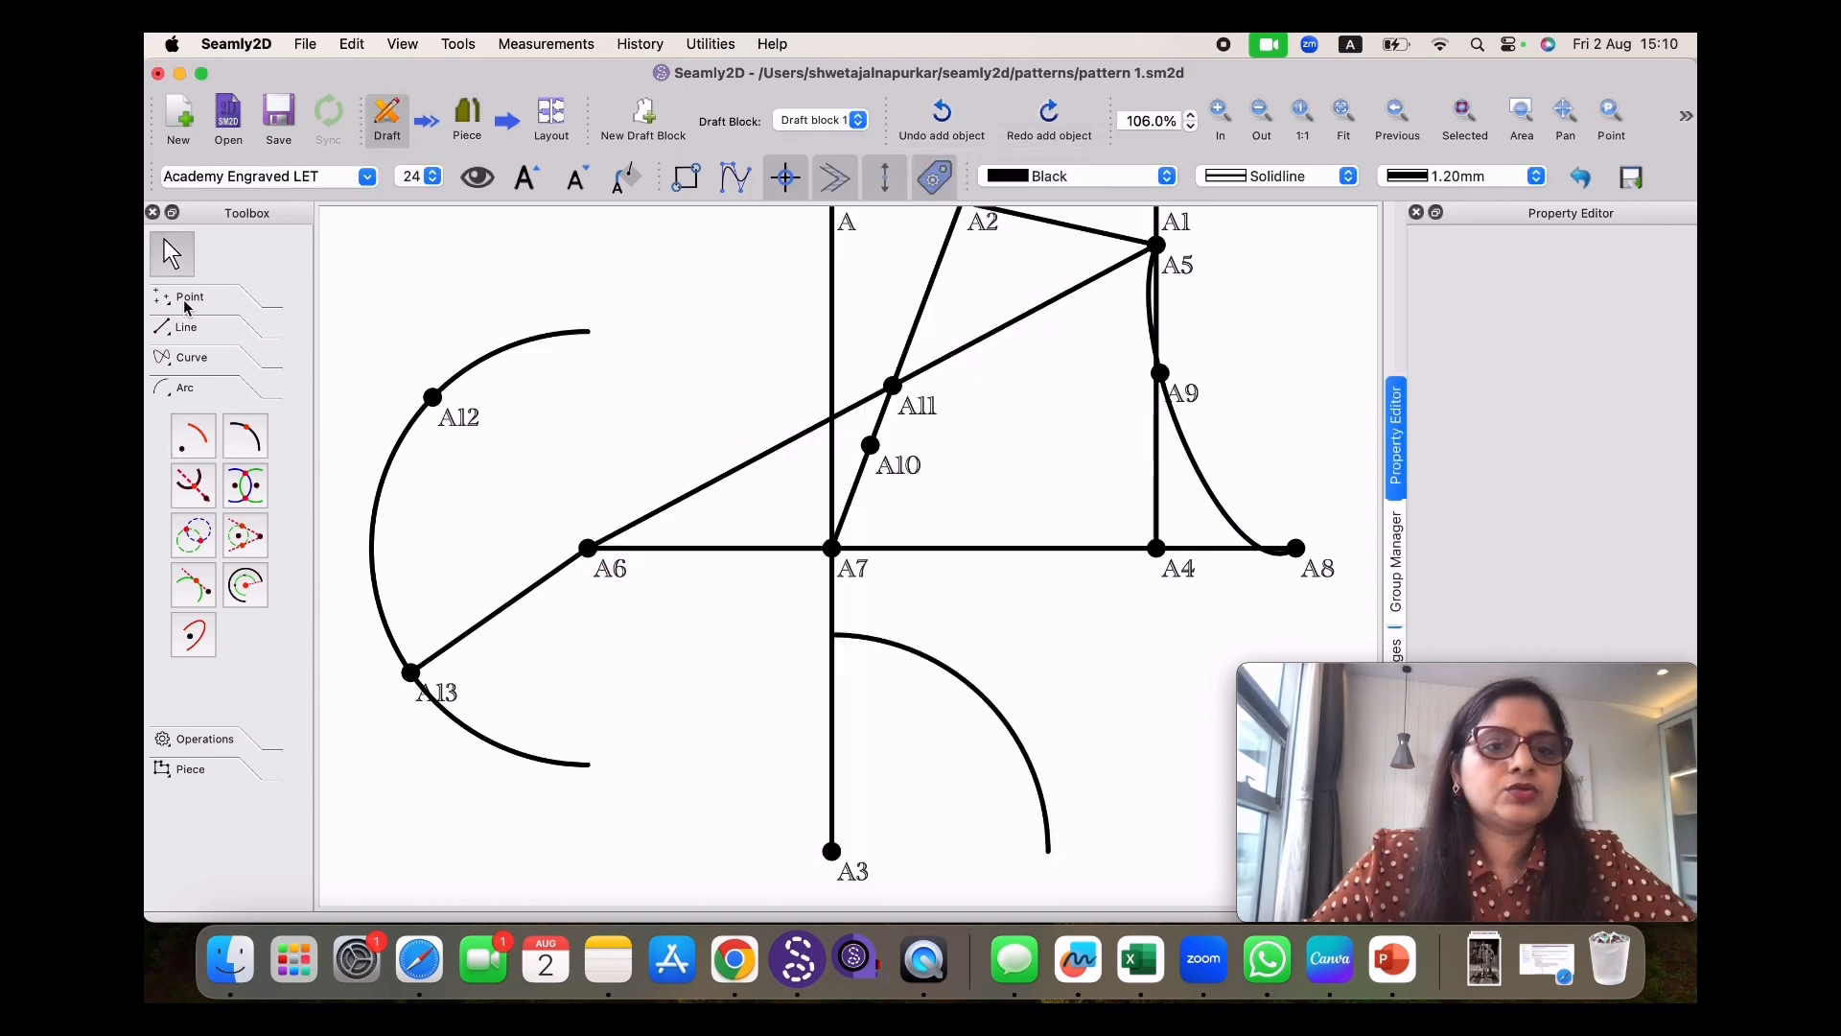
Add a point on the line from A13 to A6, 2 cm from A13
left_click(188, 299)
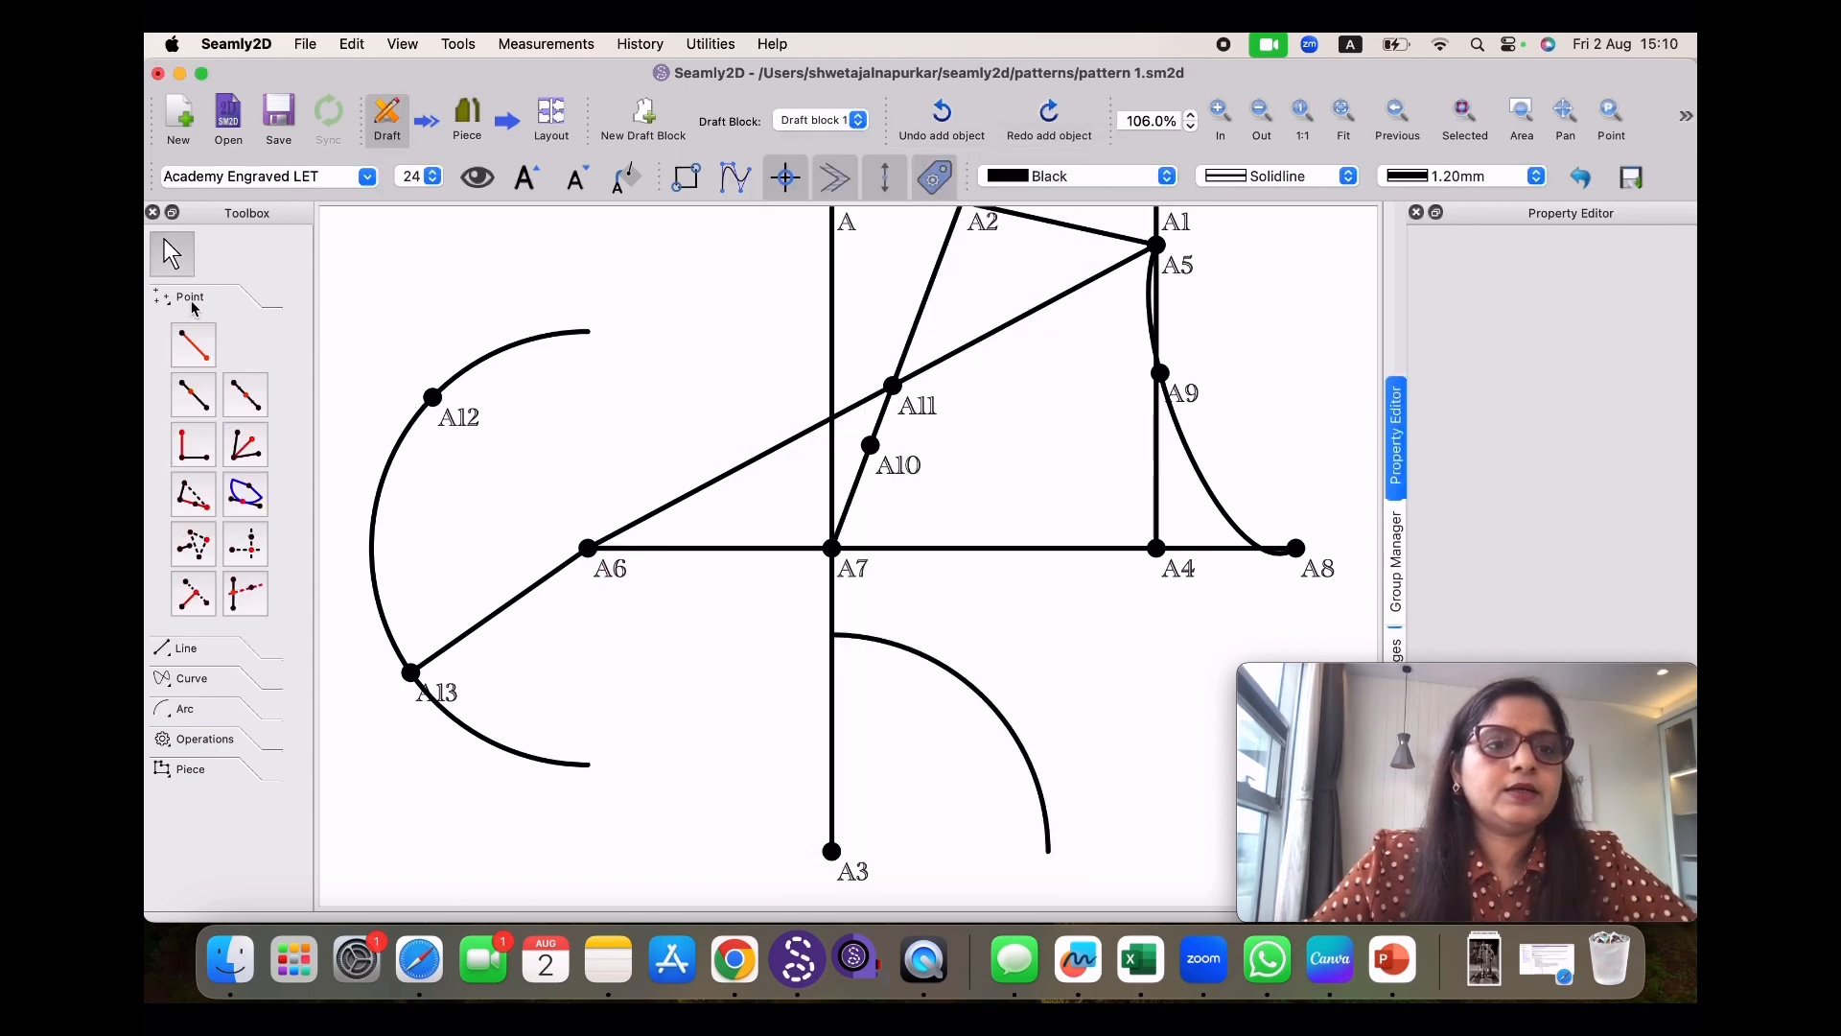
left_click(198, 395)
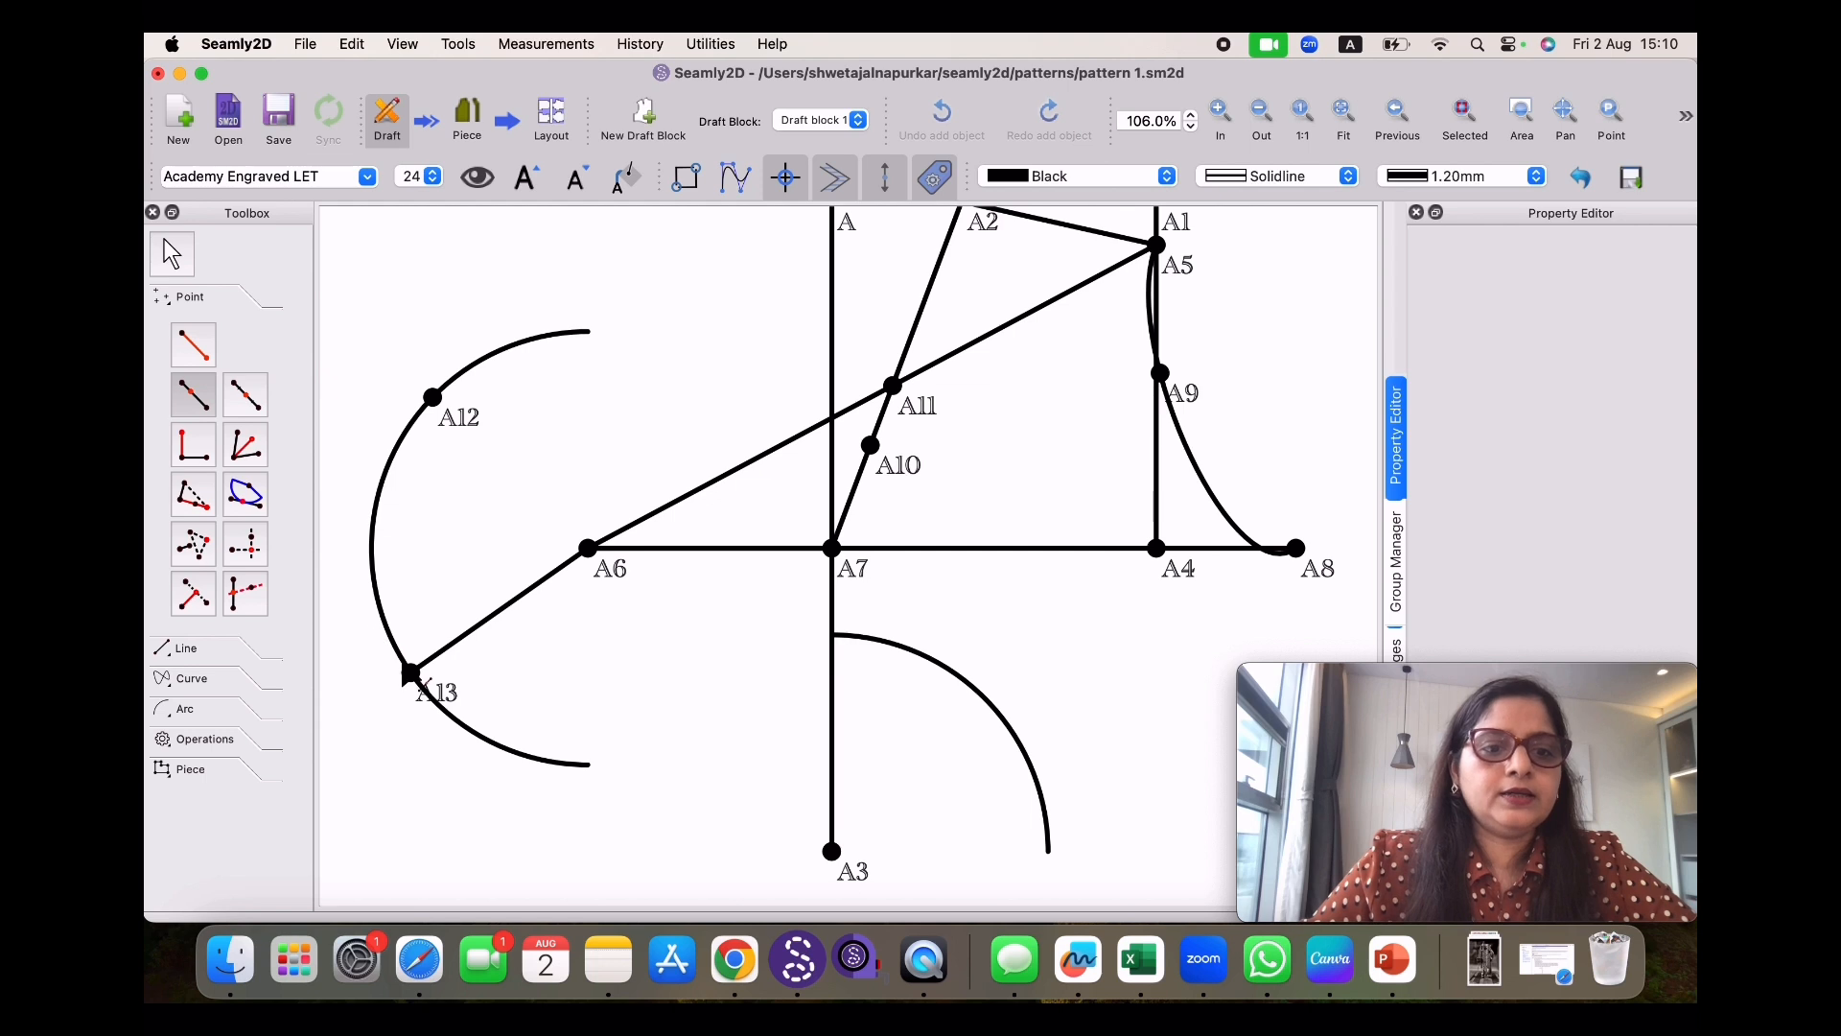
left_click(411, 674)
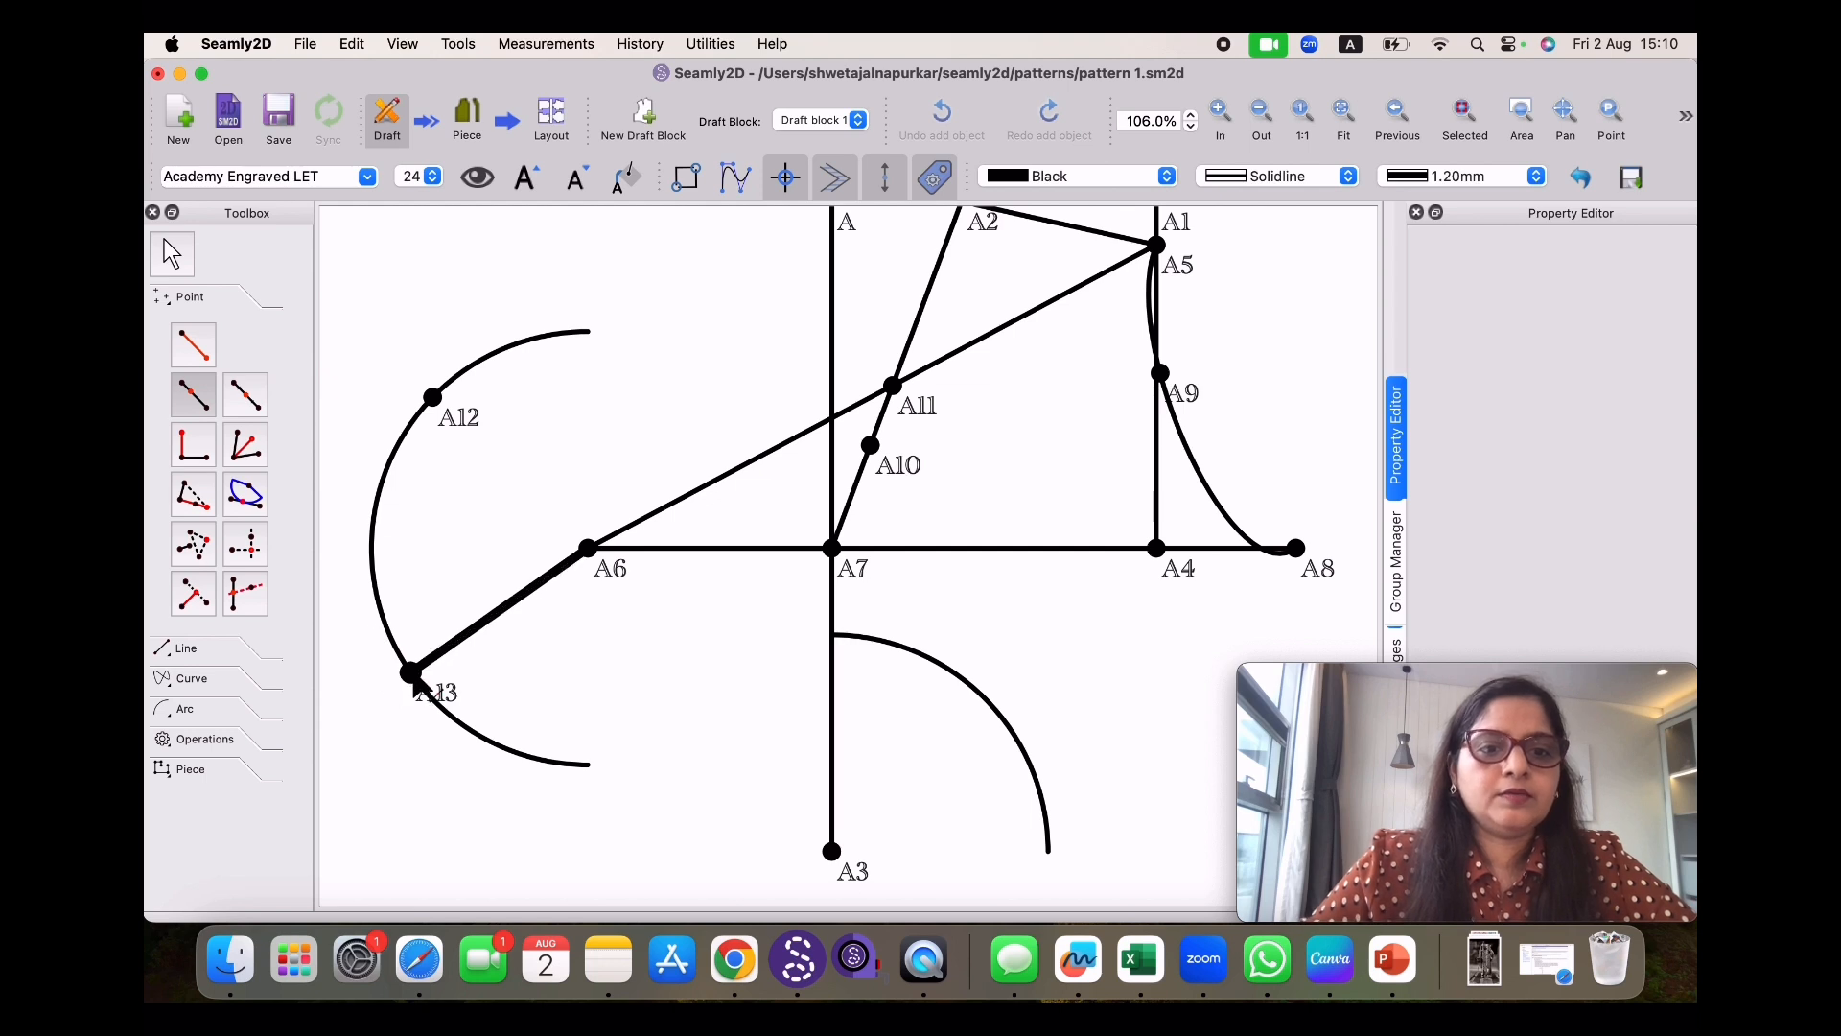
left_click(587, 551)
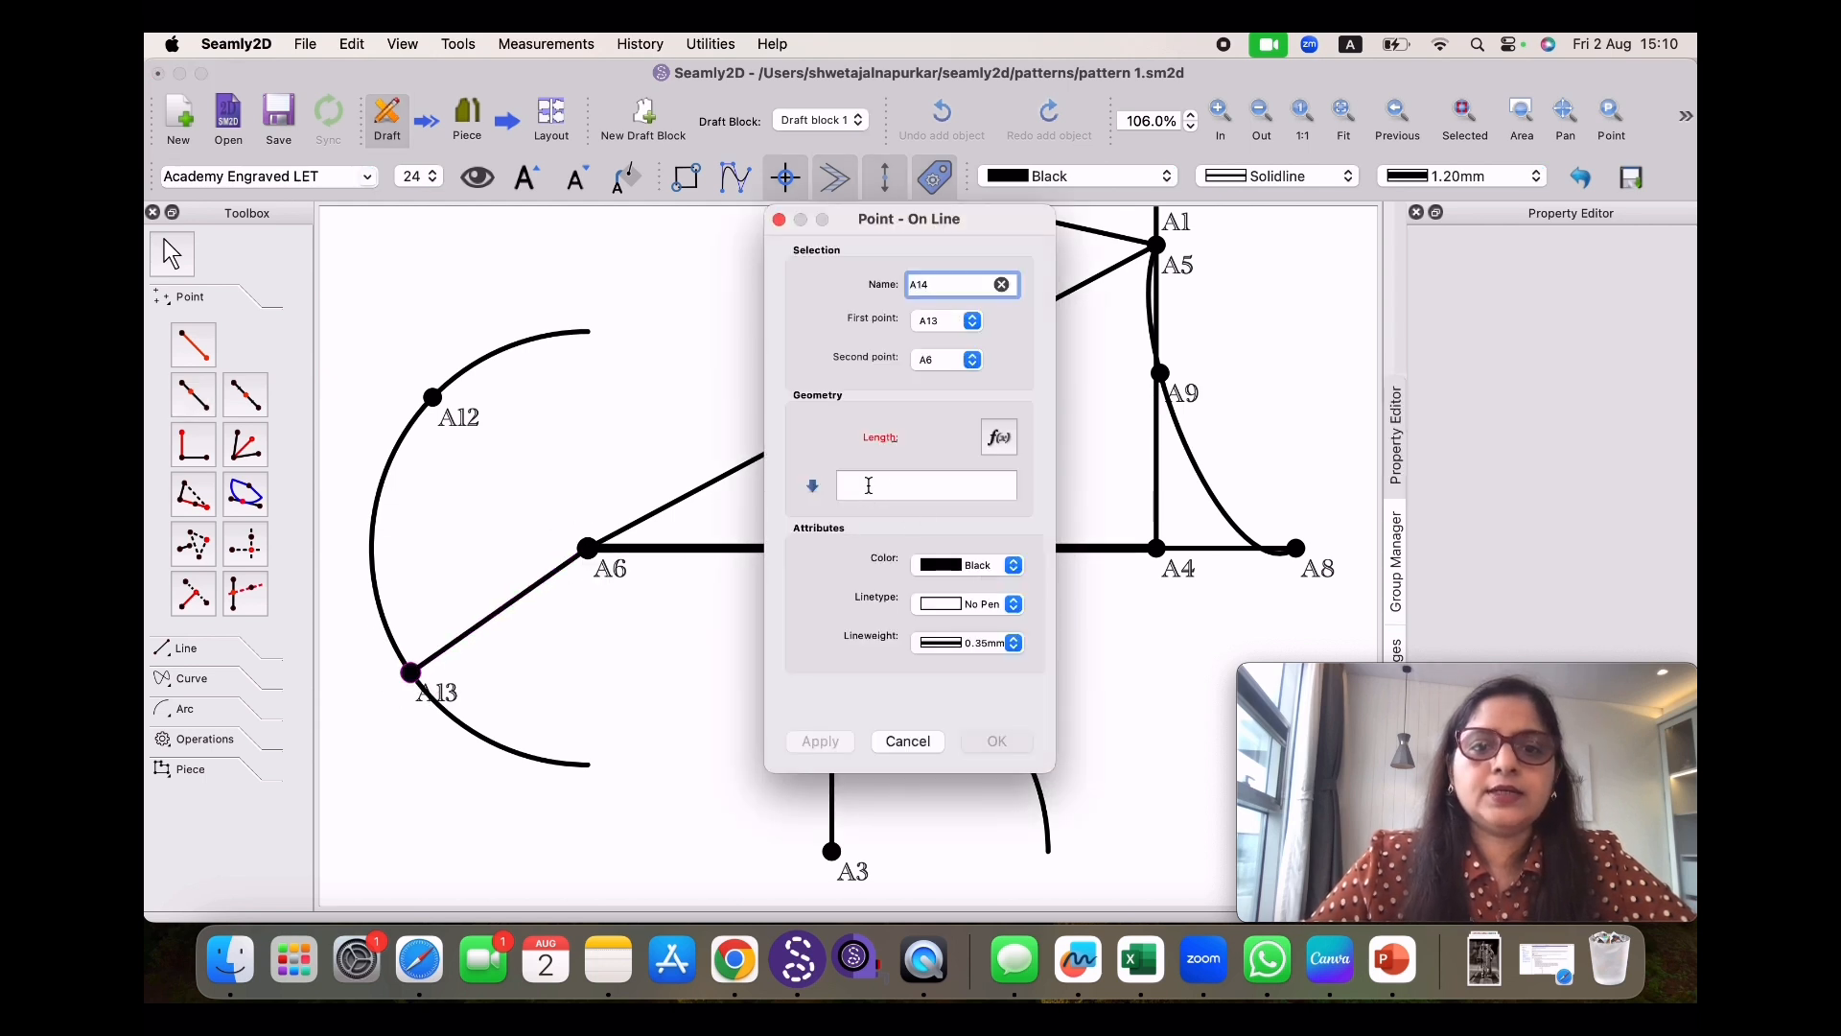
left_click(869, 485)
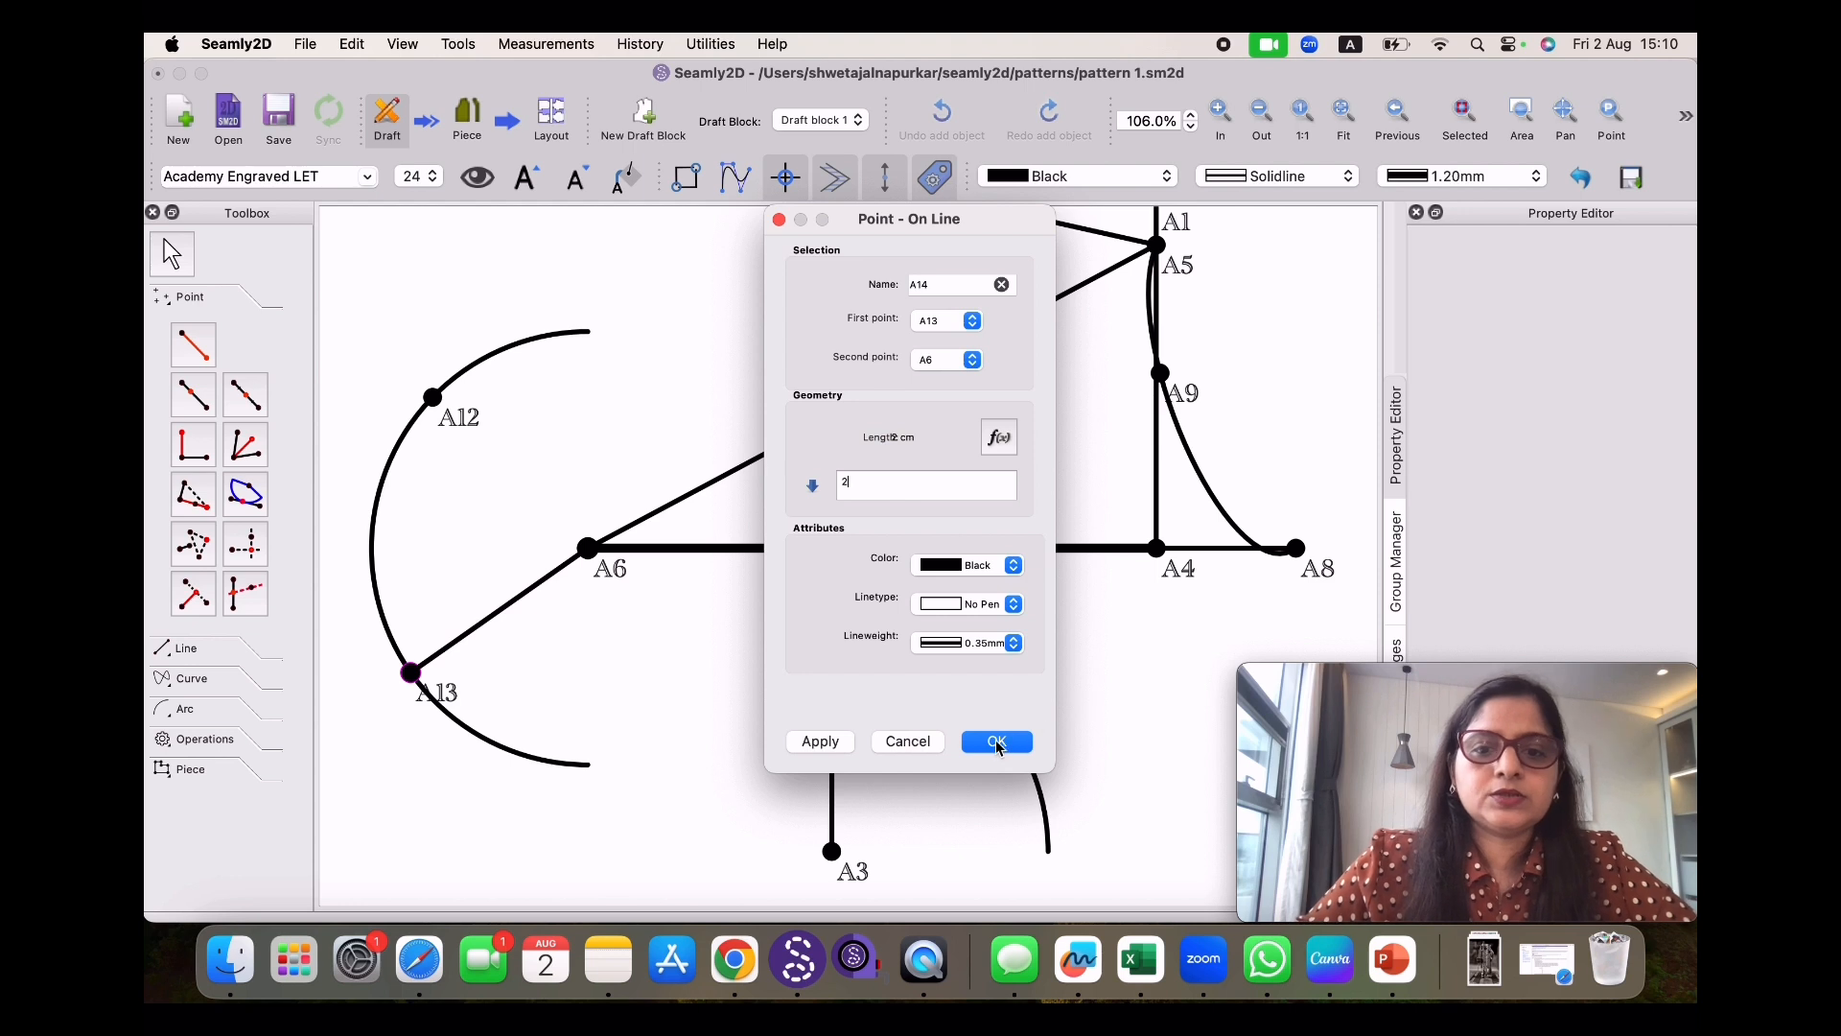
left_click(997, 743)
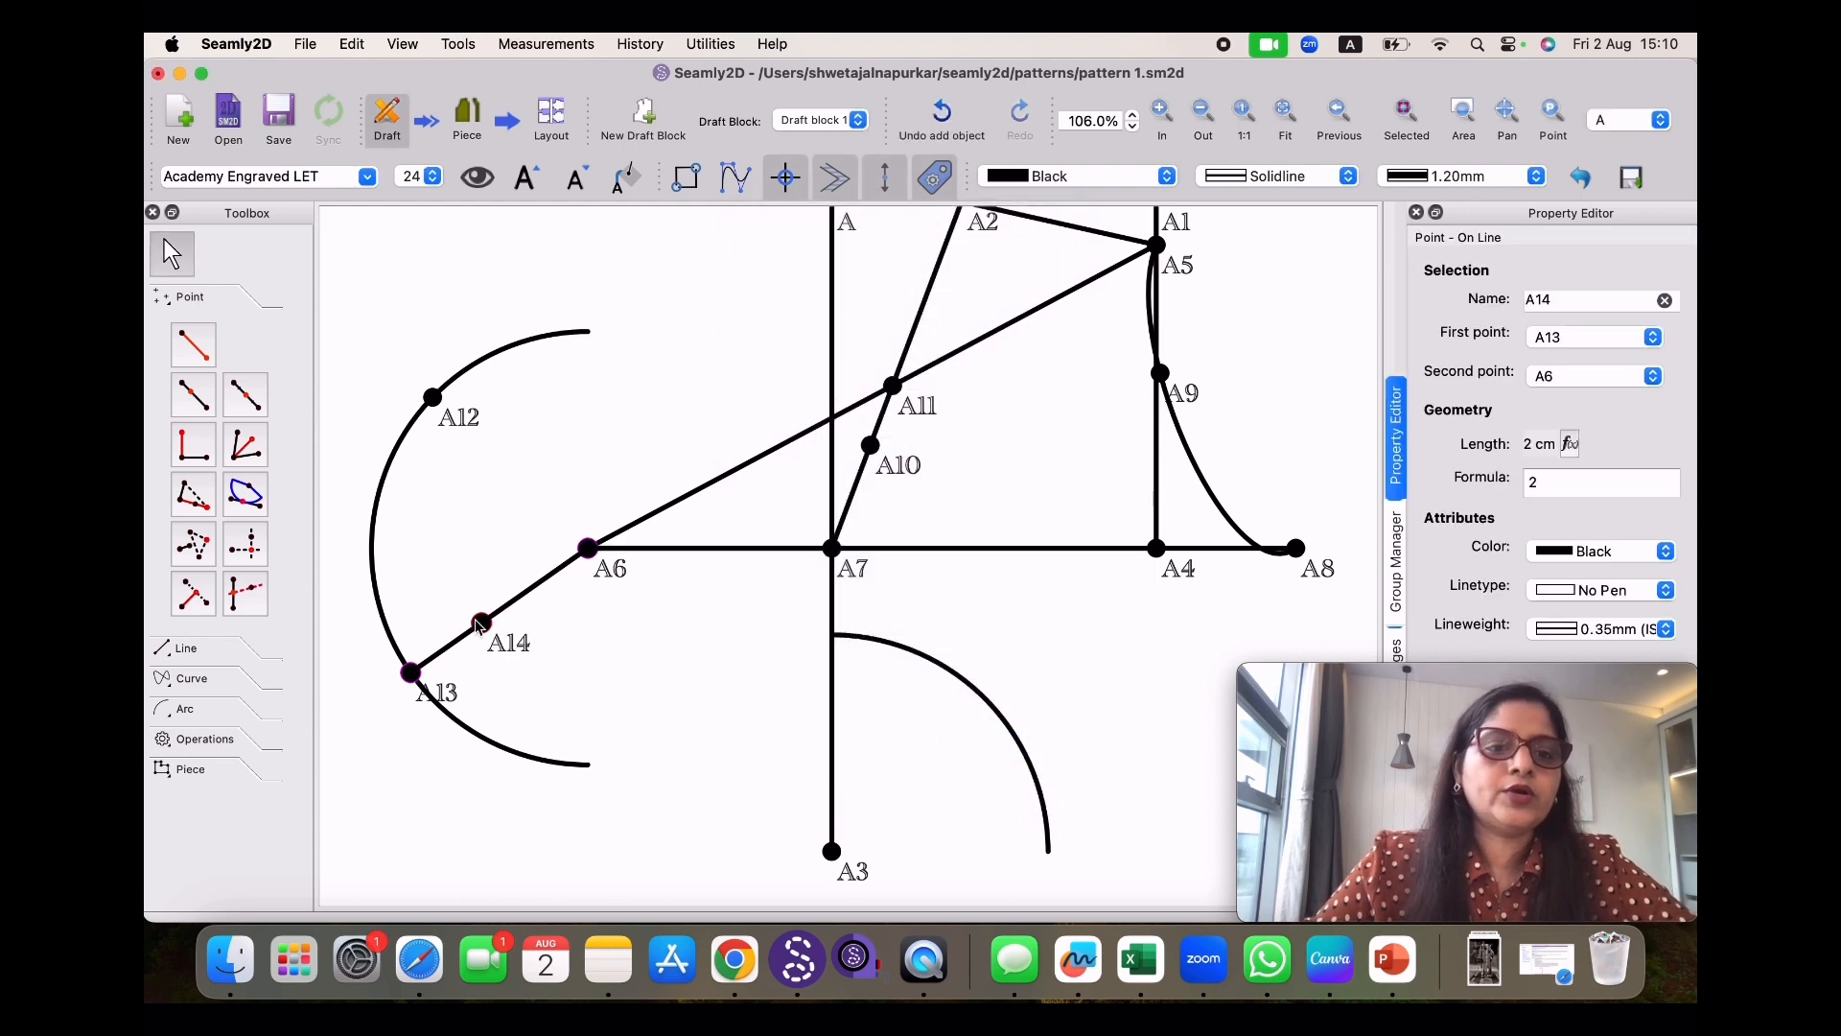
Draw an arc centred on A14 with a 4 cm radius, from 45° to 220°
left_click(185, 710)
left_click(185, 438)
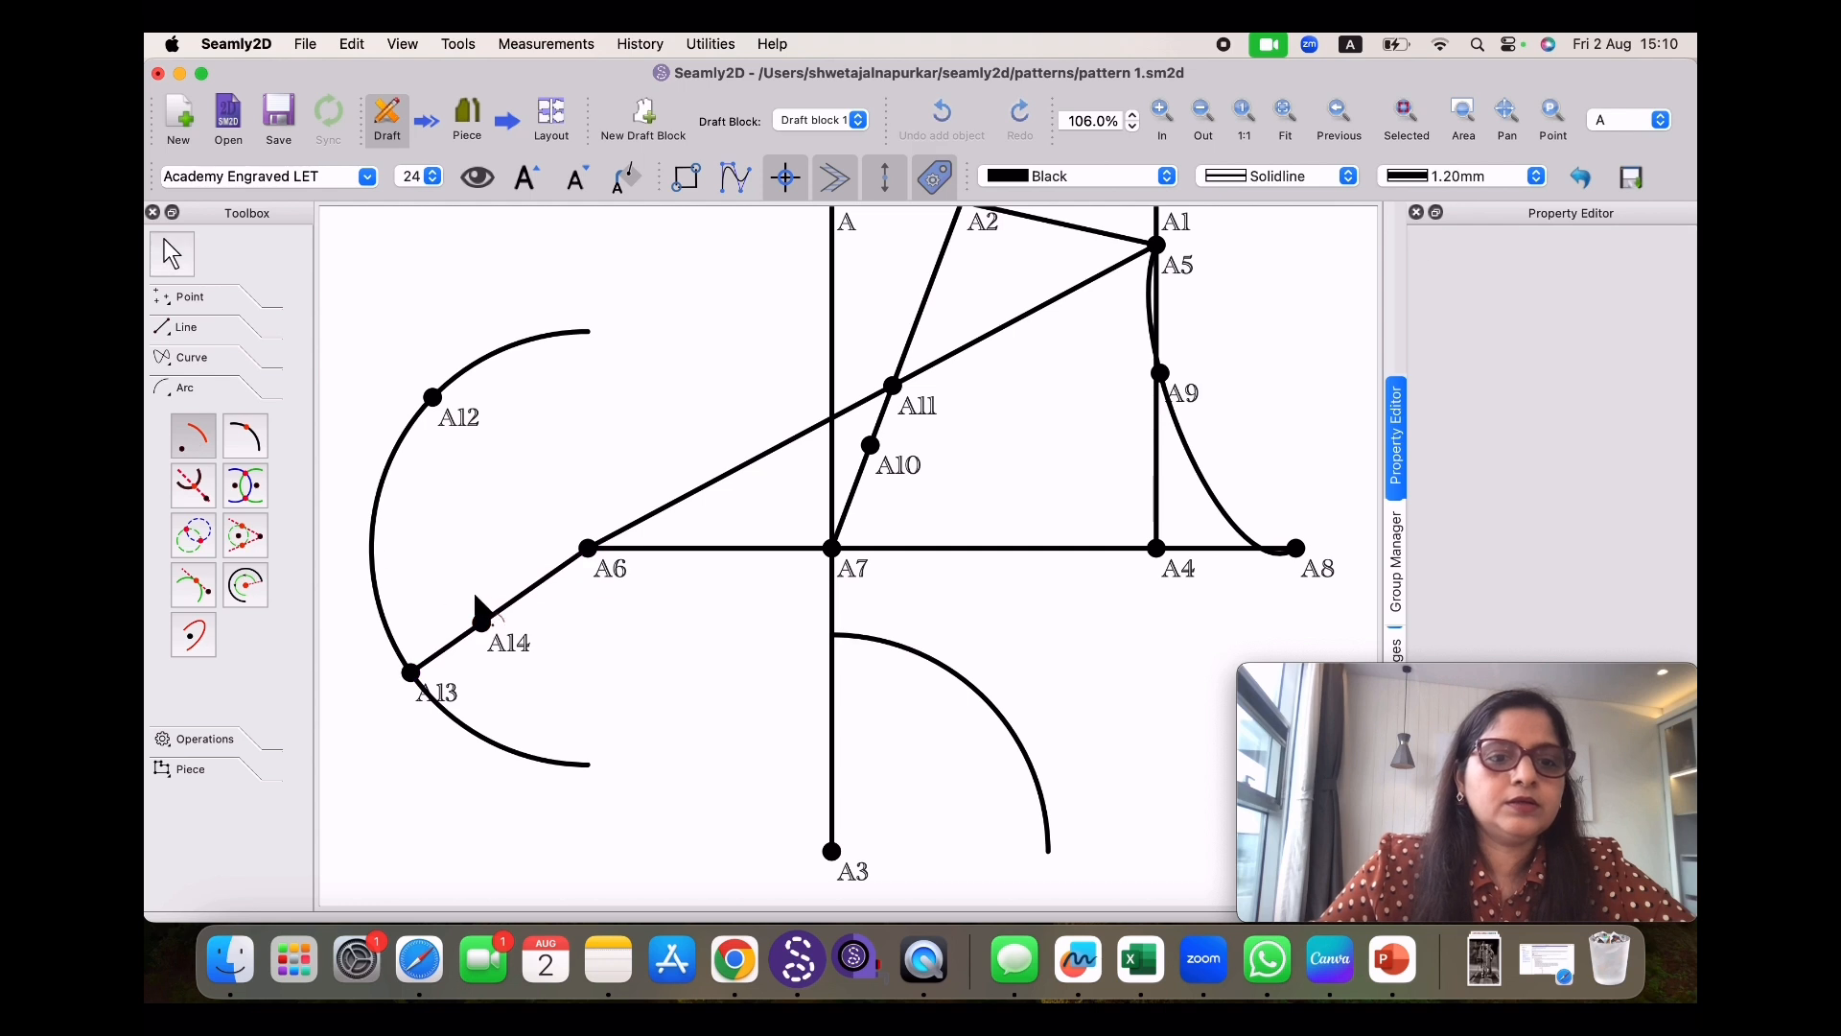
left_click(482, 624)
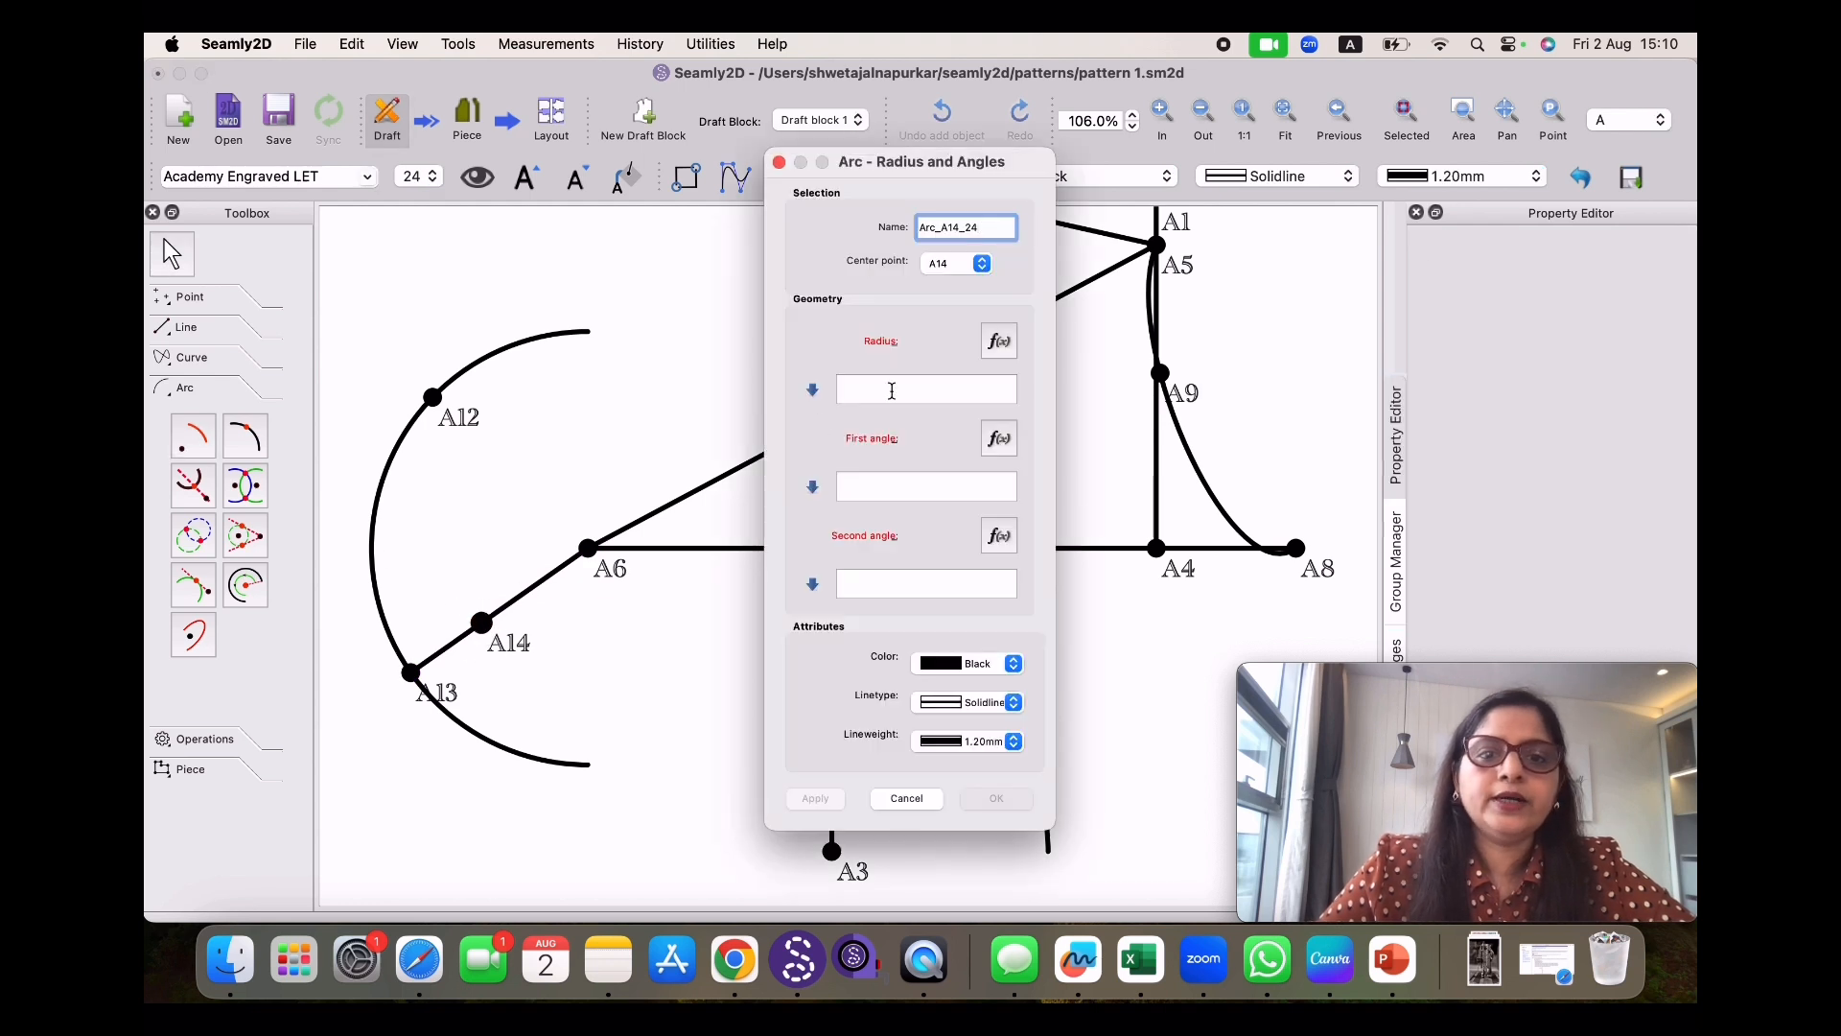
left_click(887, 388)
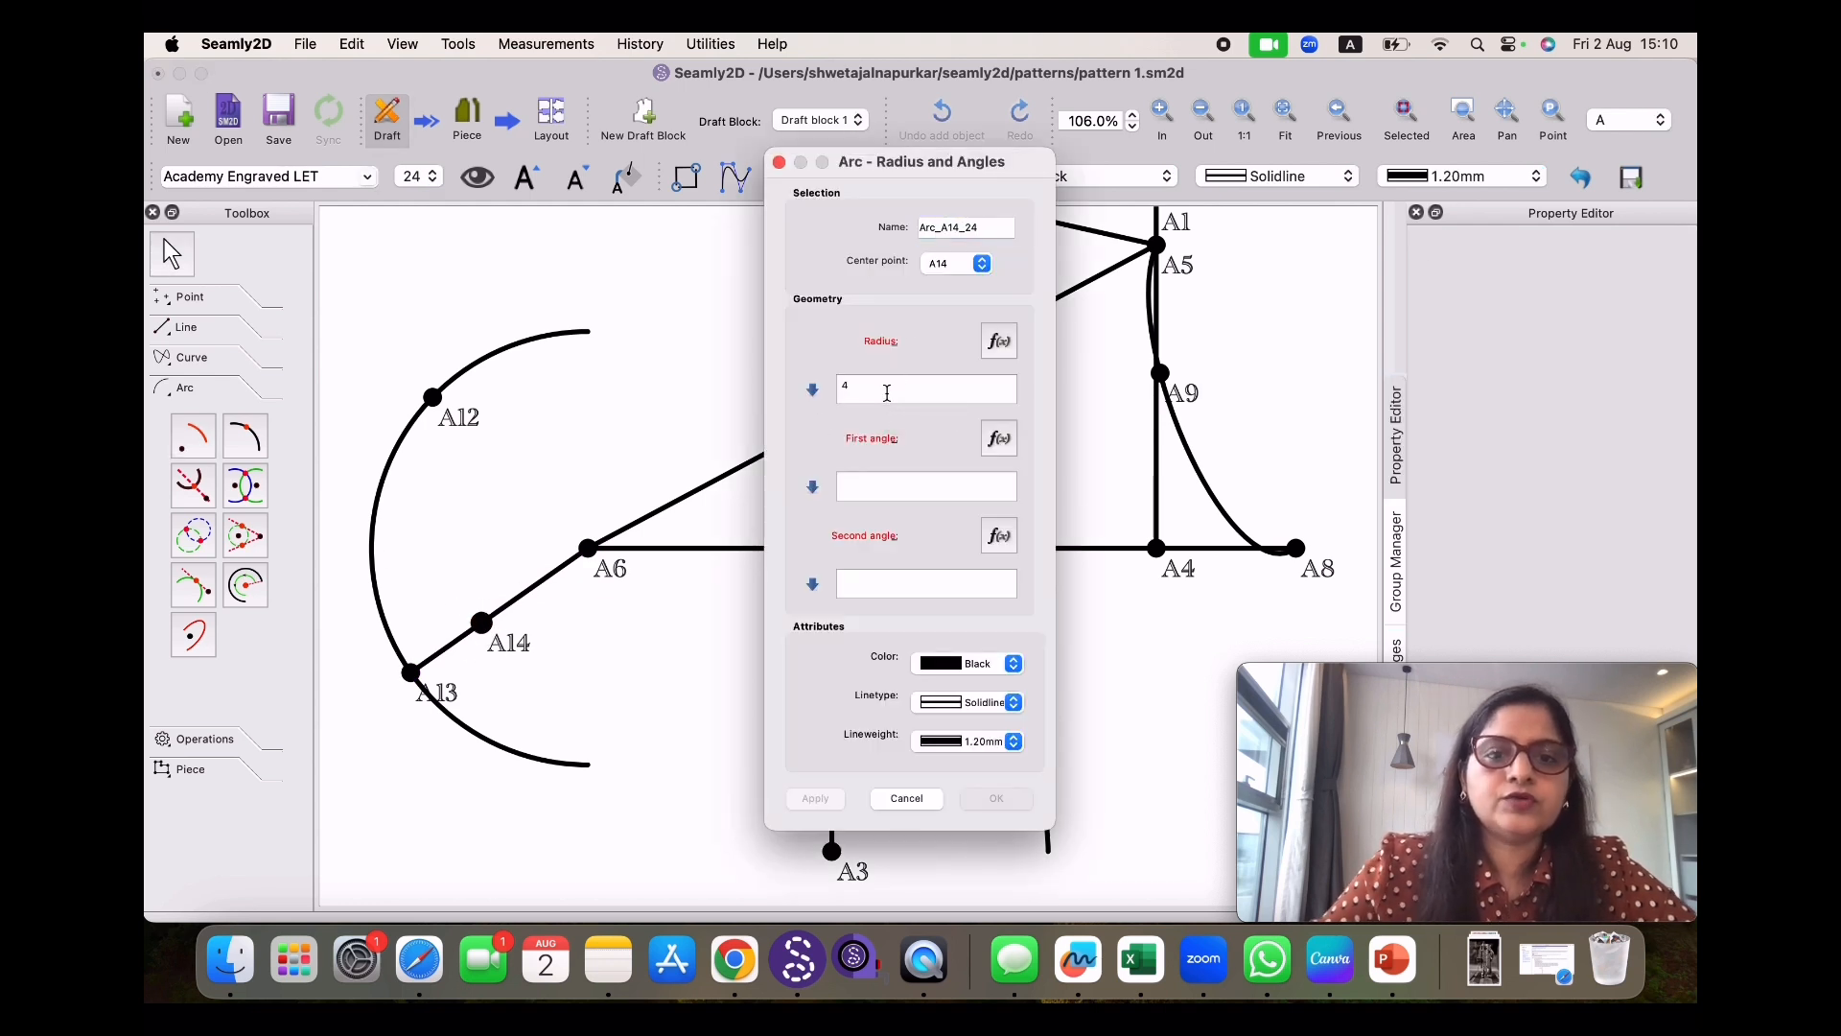
type("4")
left_click(856, 486)
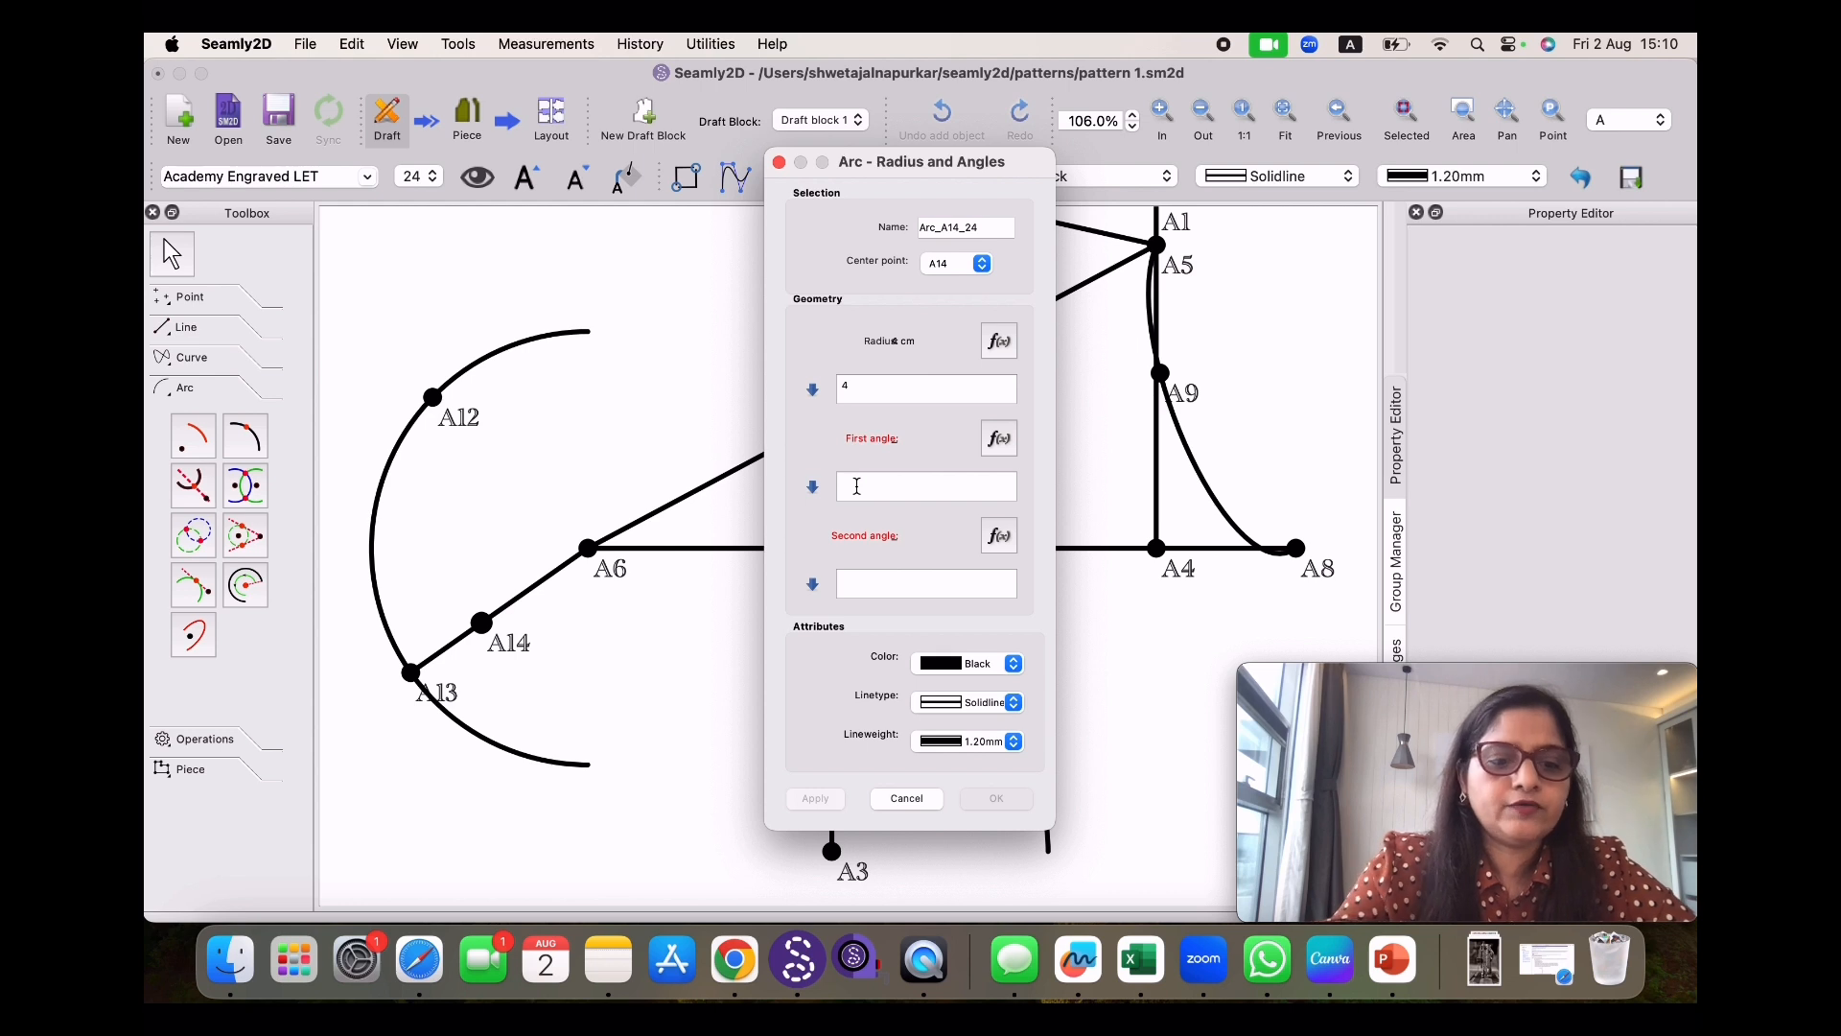
type("45")
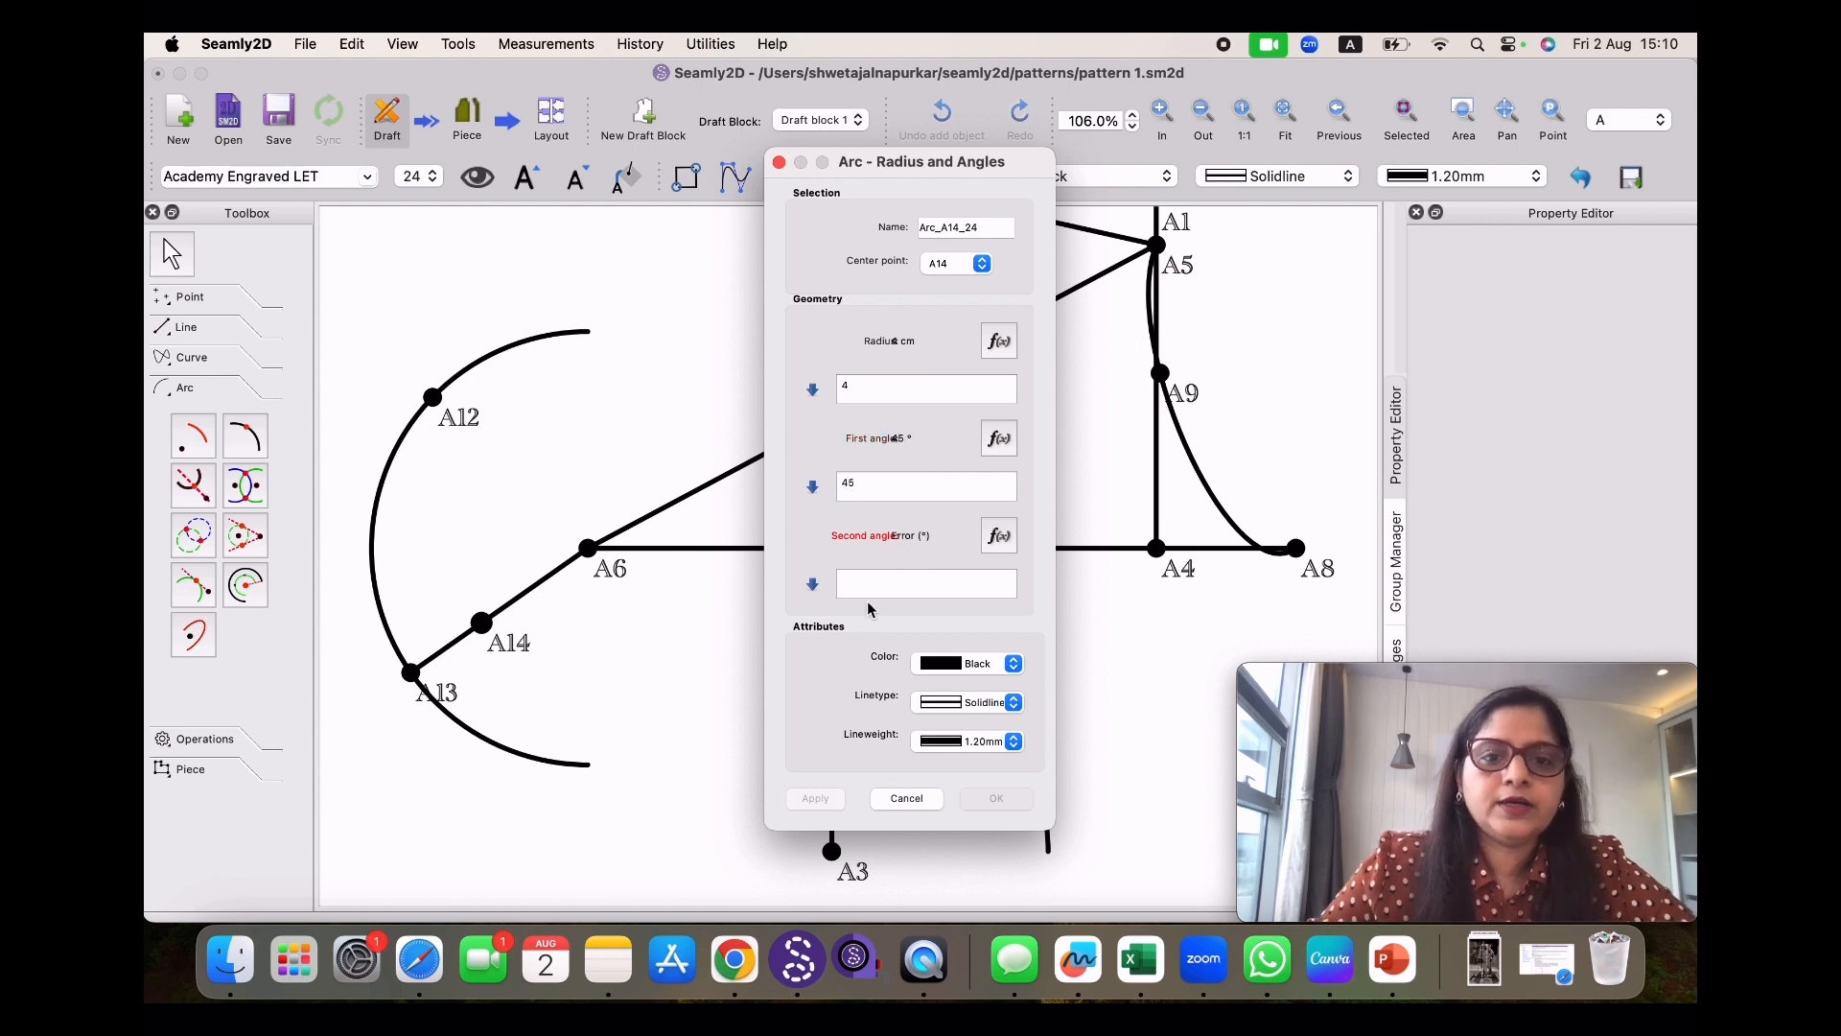
left_click(864, 580)
type("2")
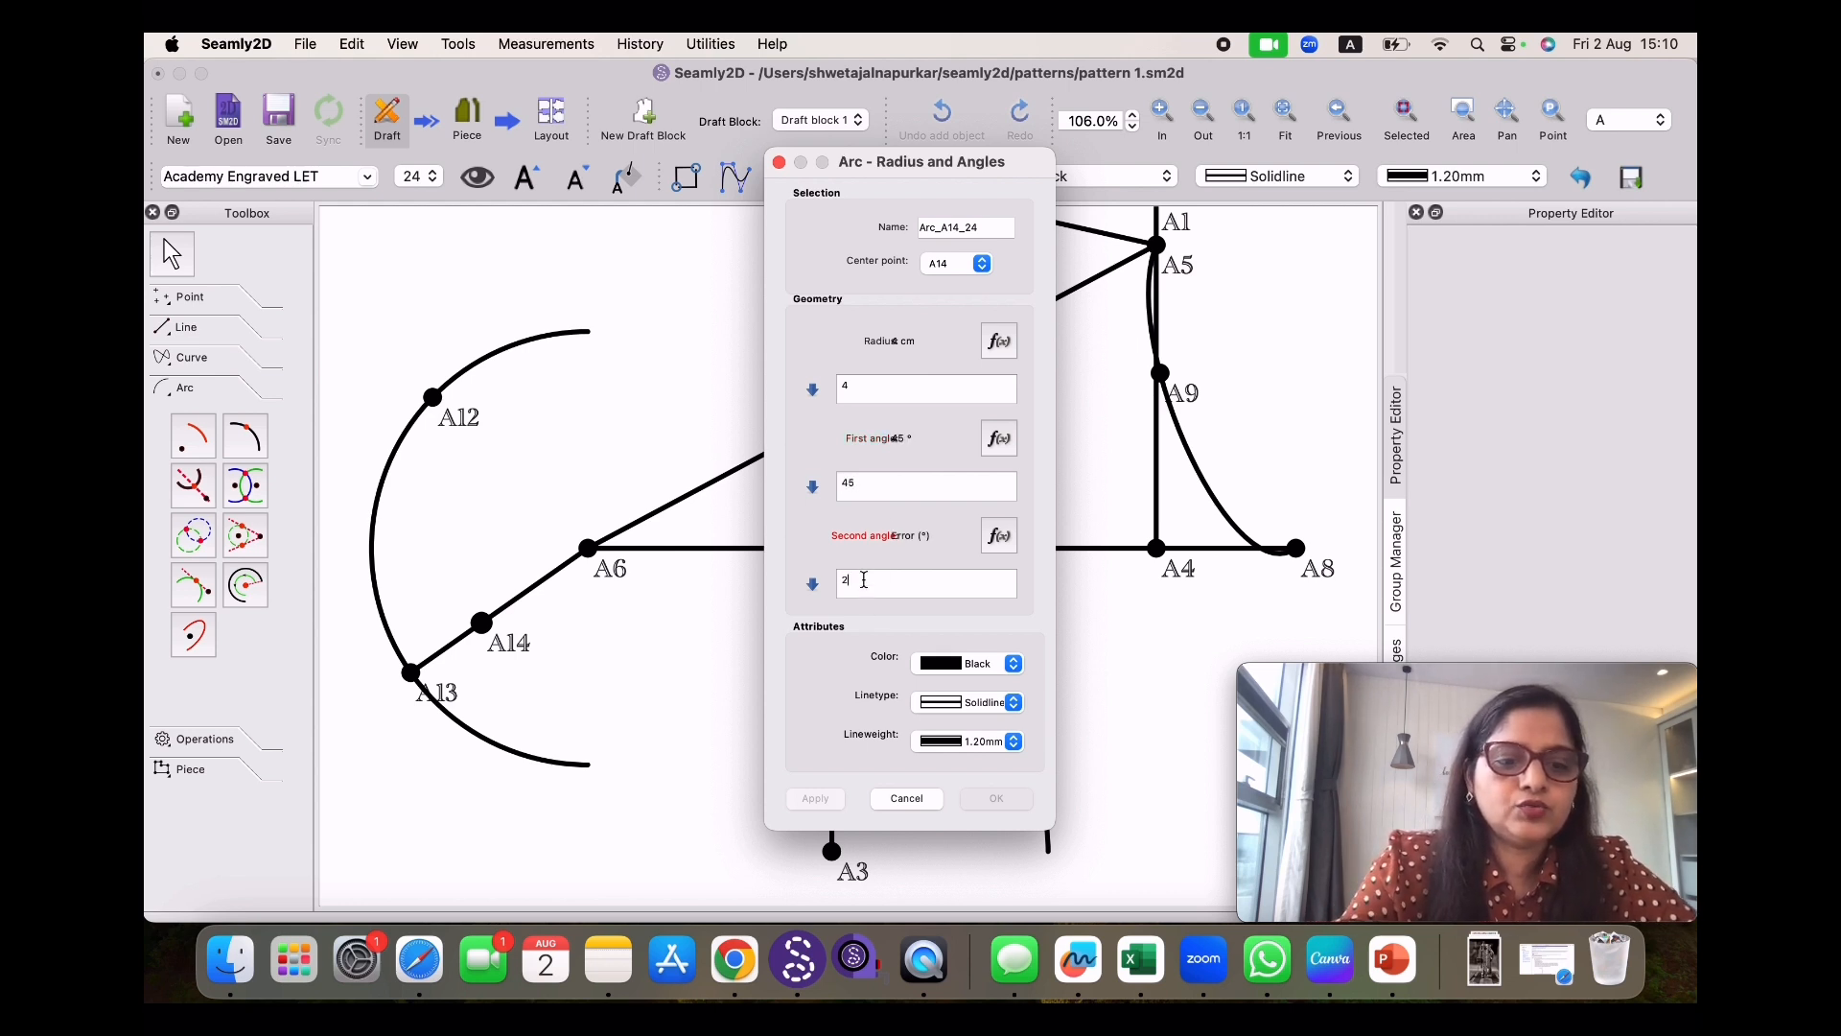
type("20")
left_click(993, 797)
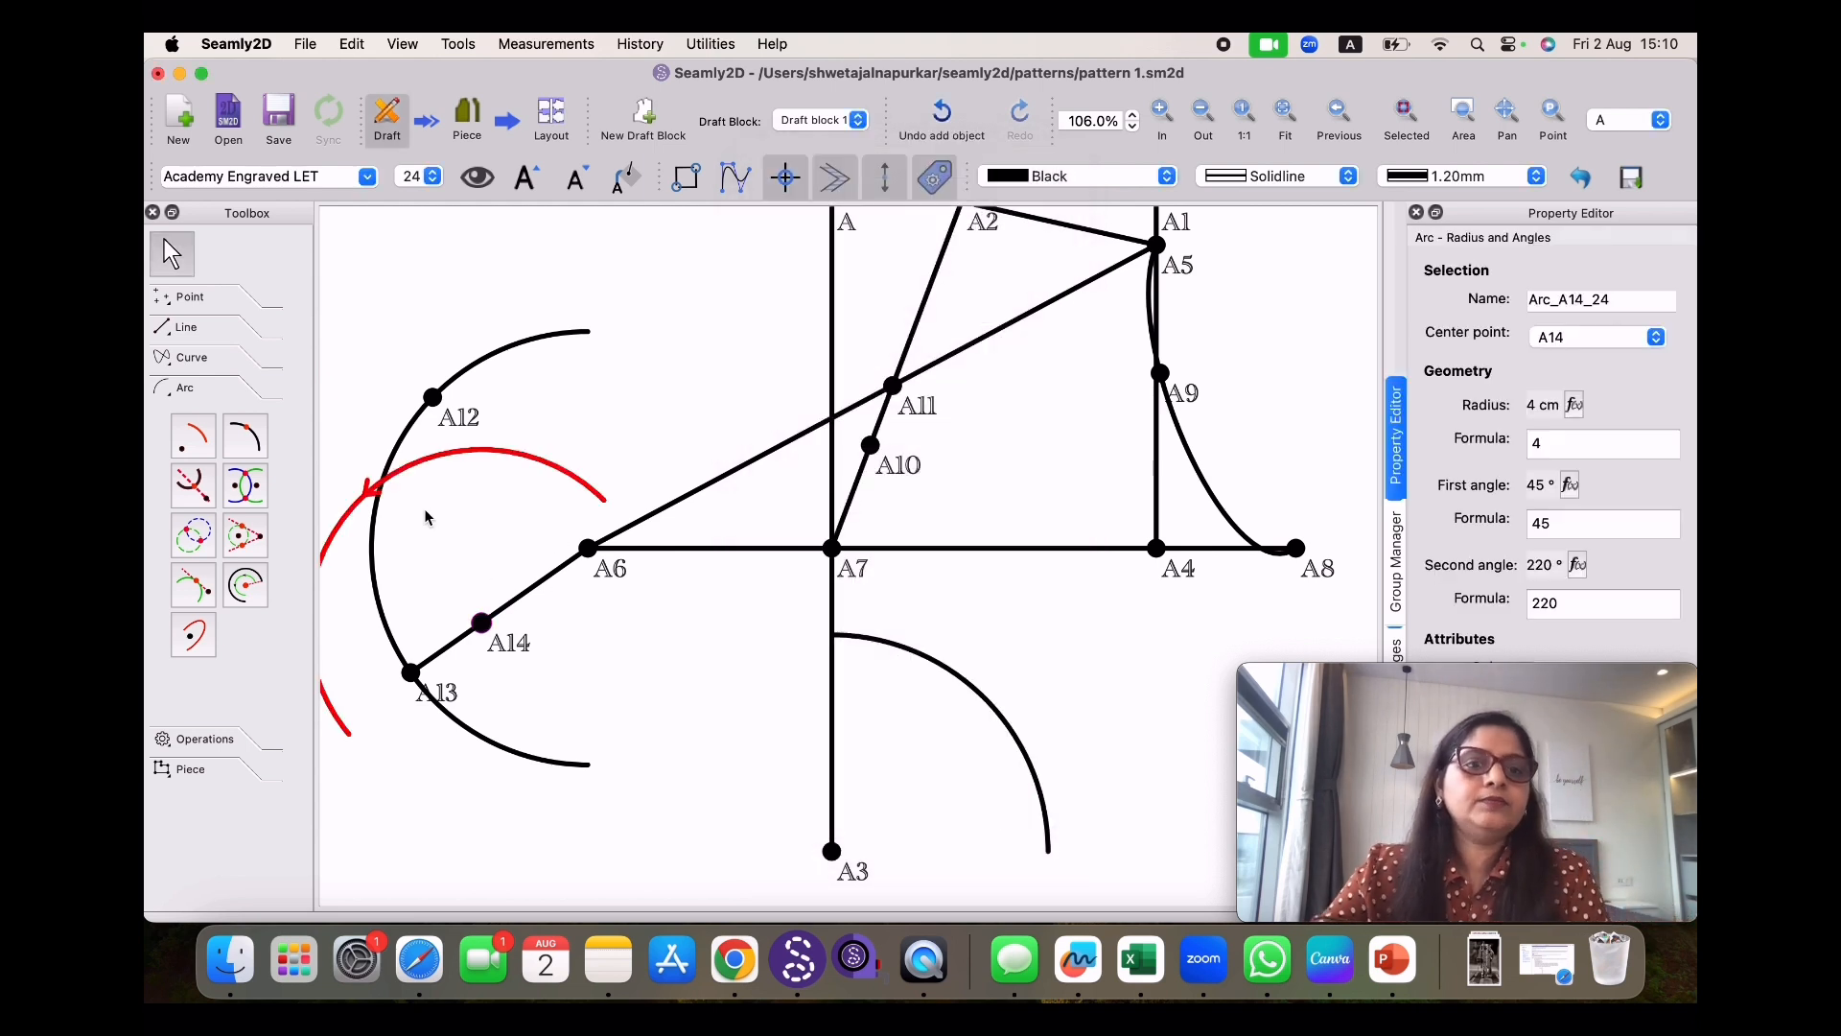
Use the arc intersection tool on the A6 arc and the A14 arc to place a point where they cross
left_click(241, 503)
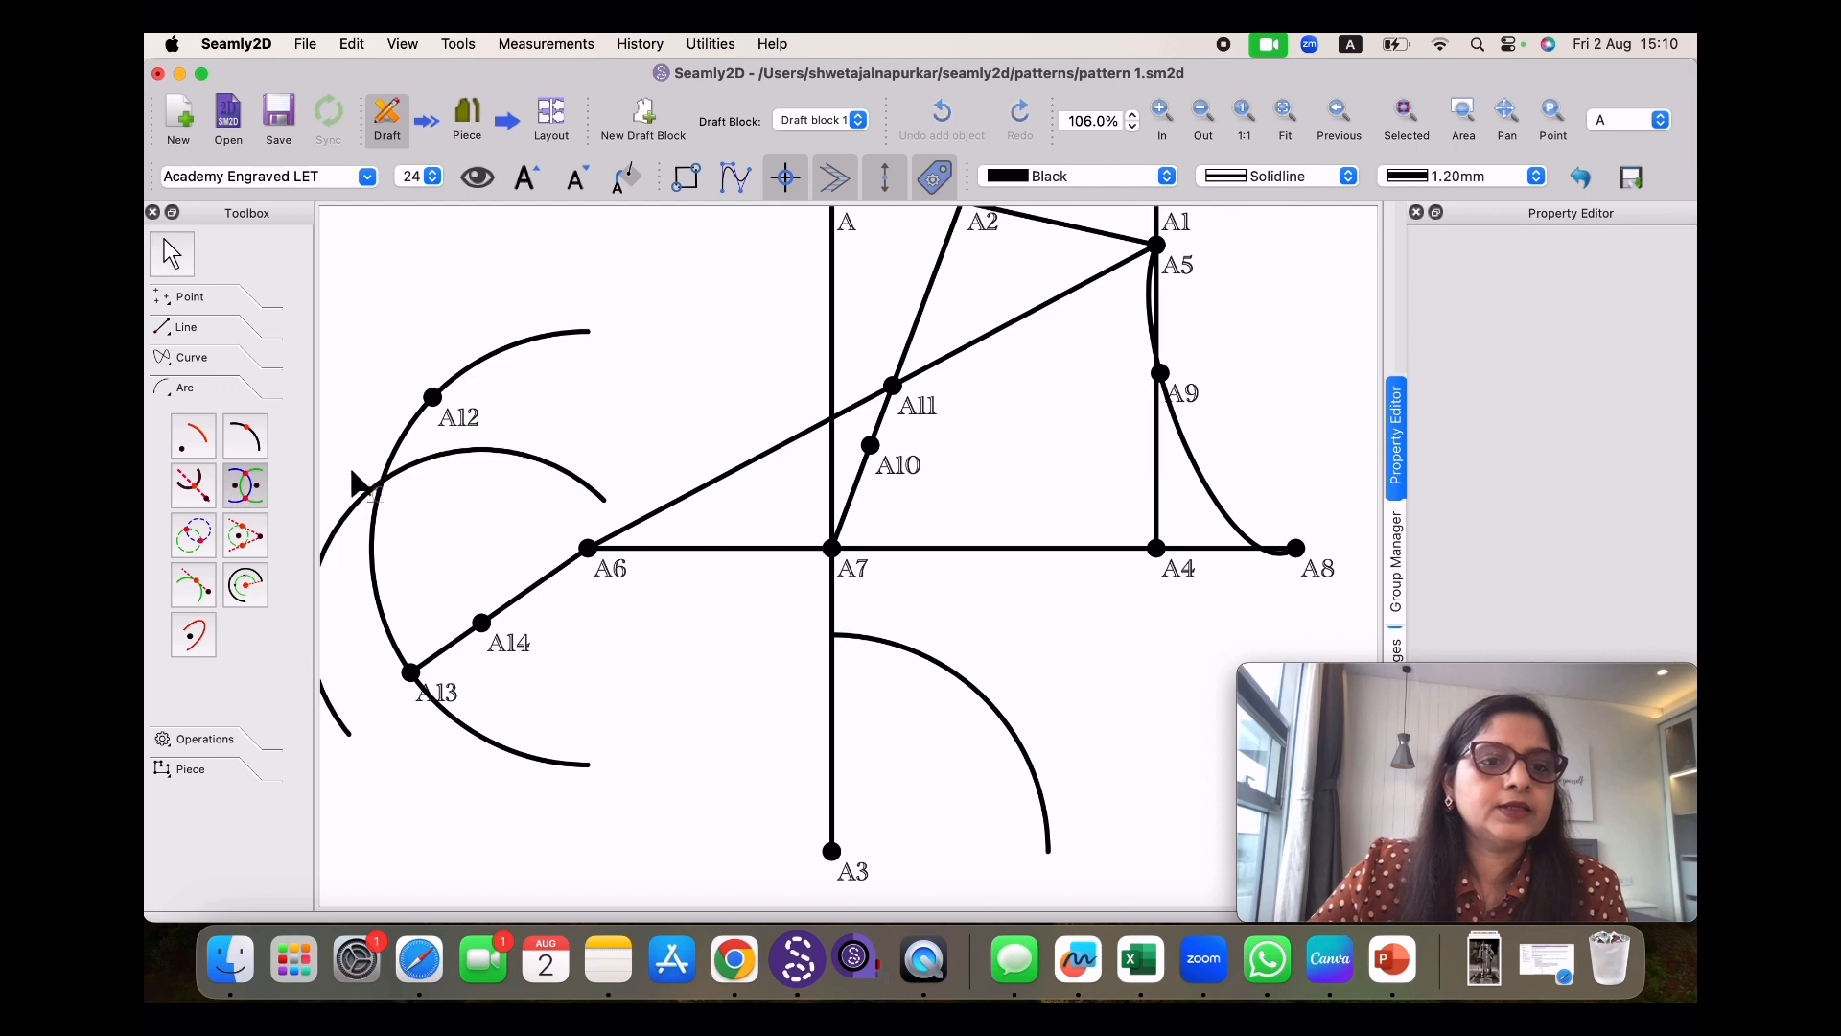
left_click(396, 453)
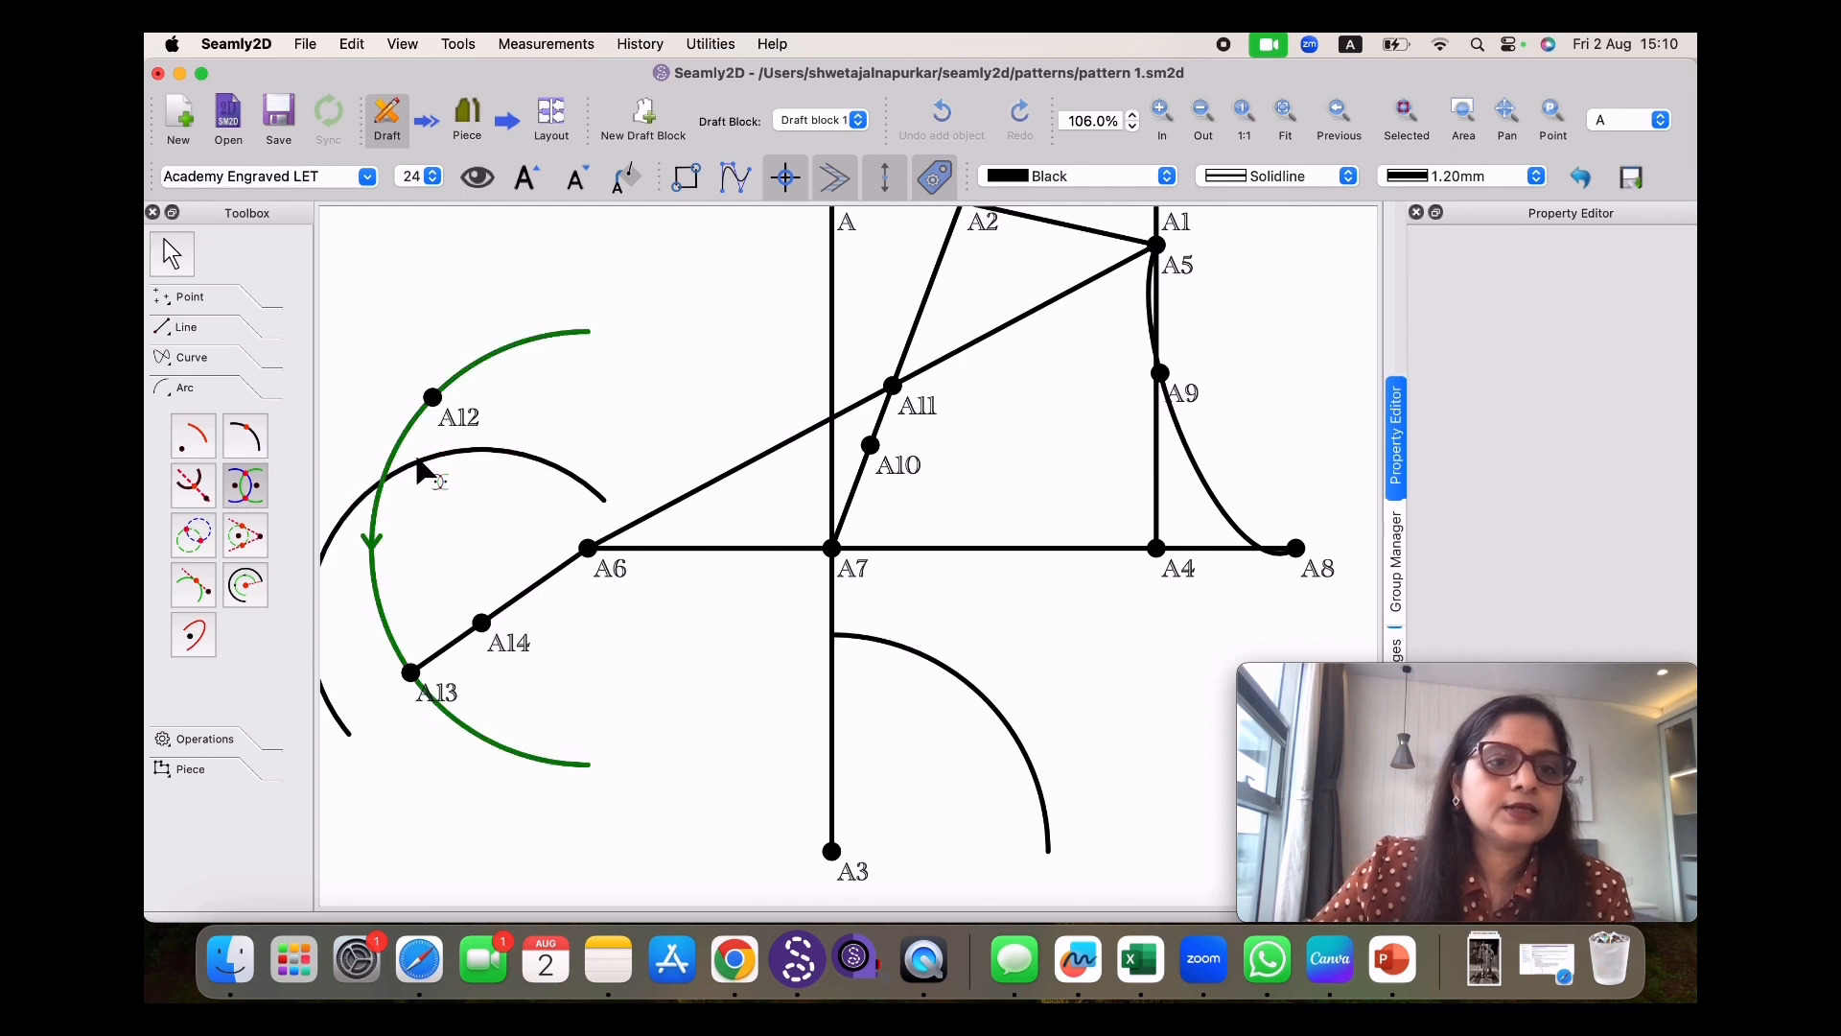
left_click(418, 461)
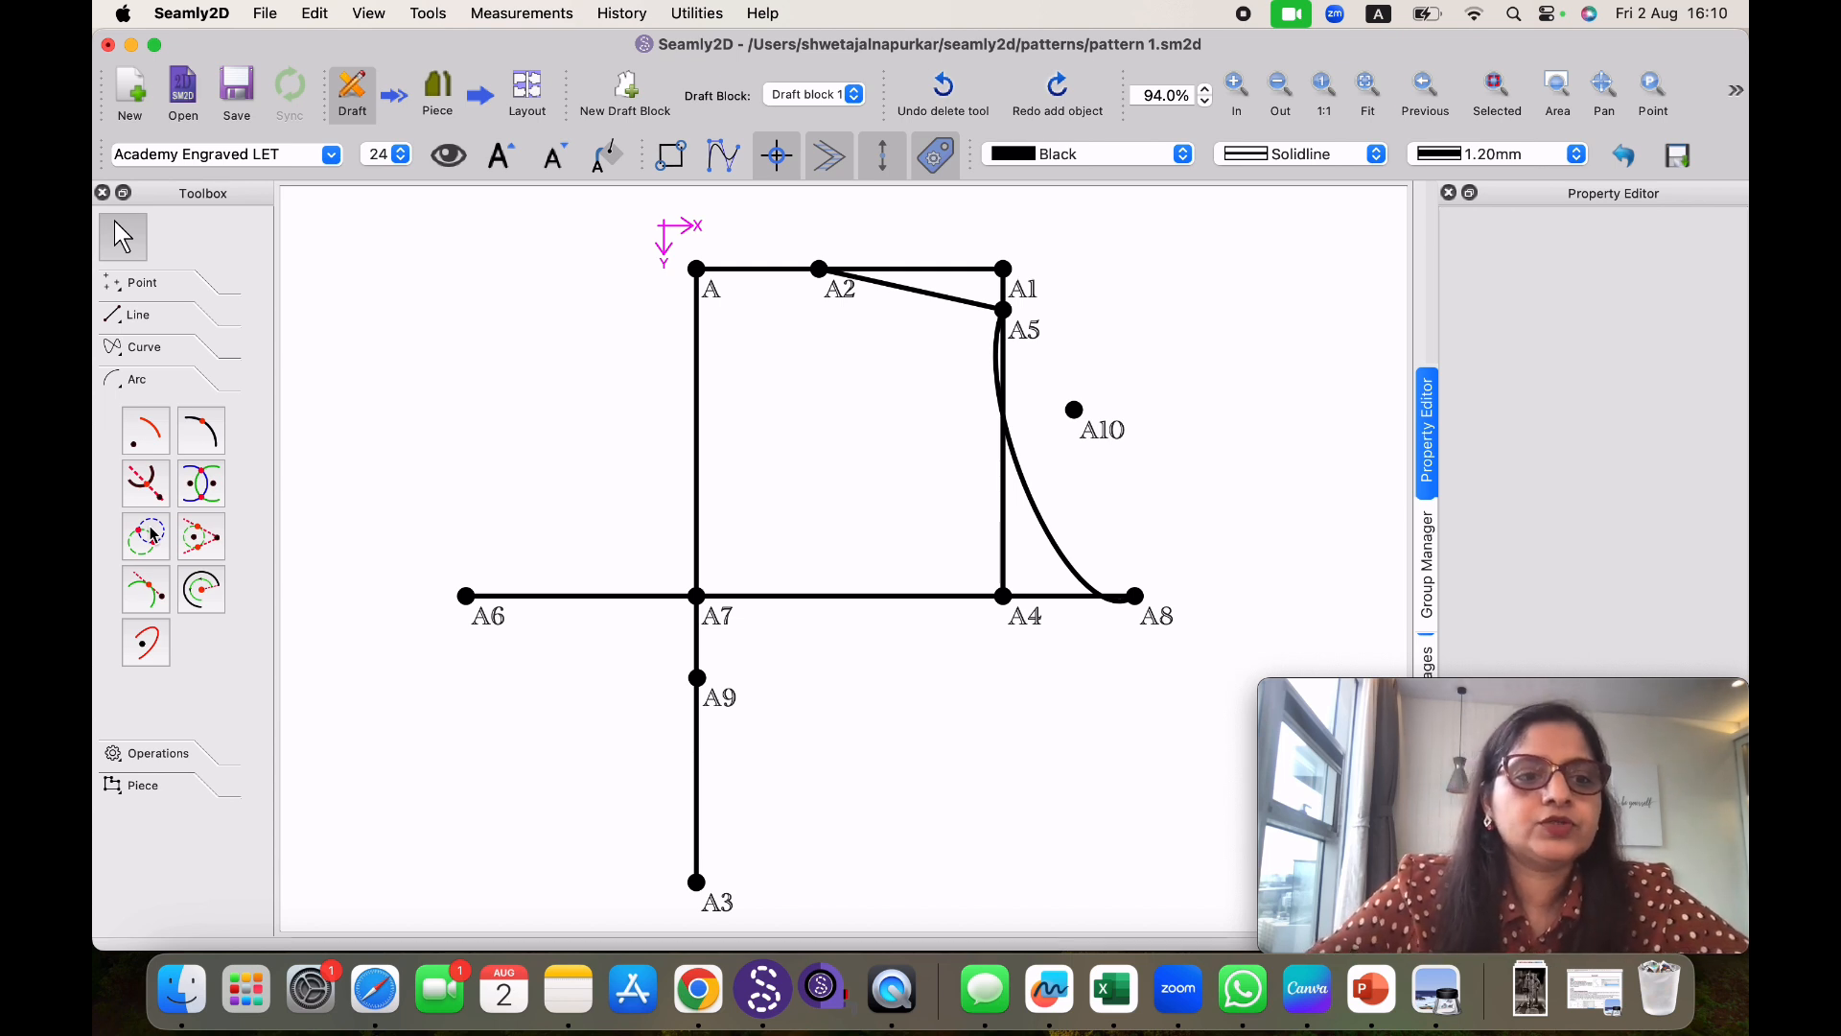
Create the first intersection point of a 5 cm radius circle centred on A6 and a 6 cm radius circle centred on A3
left_click(150, 534)
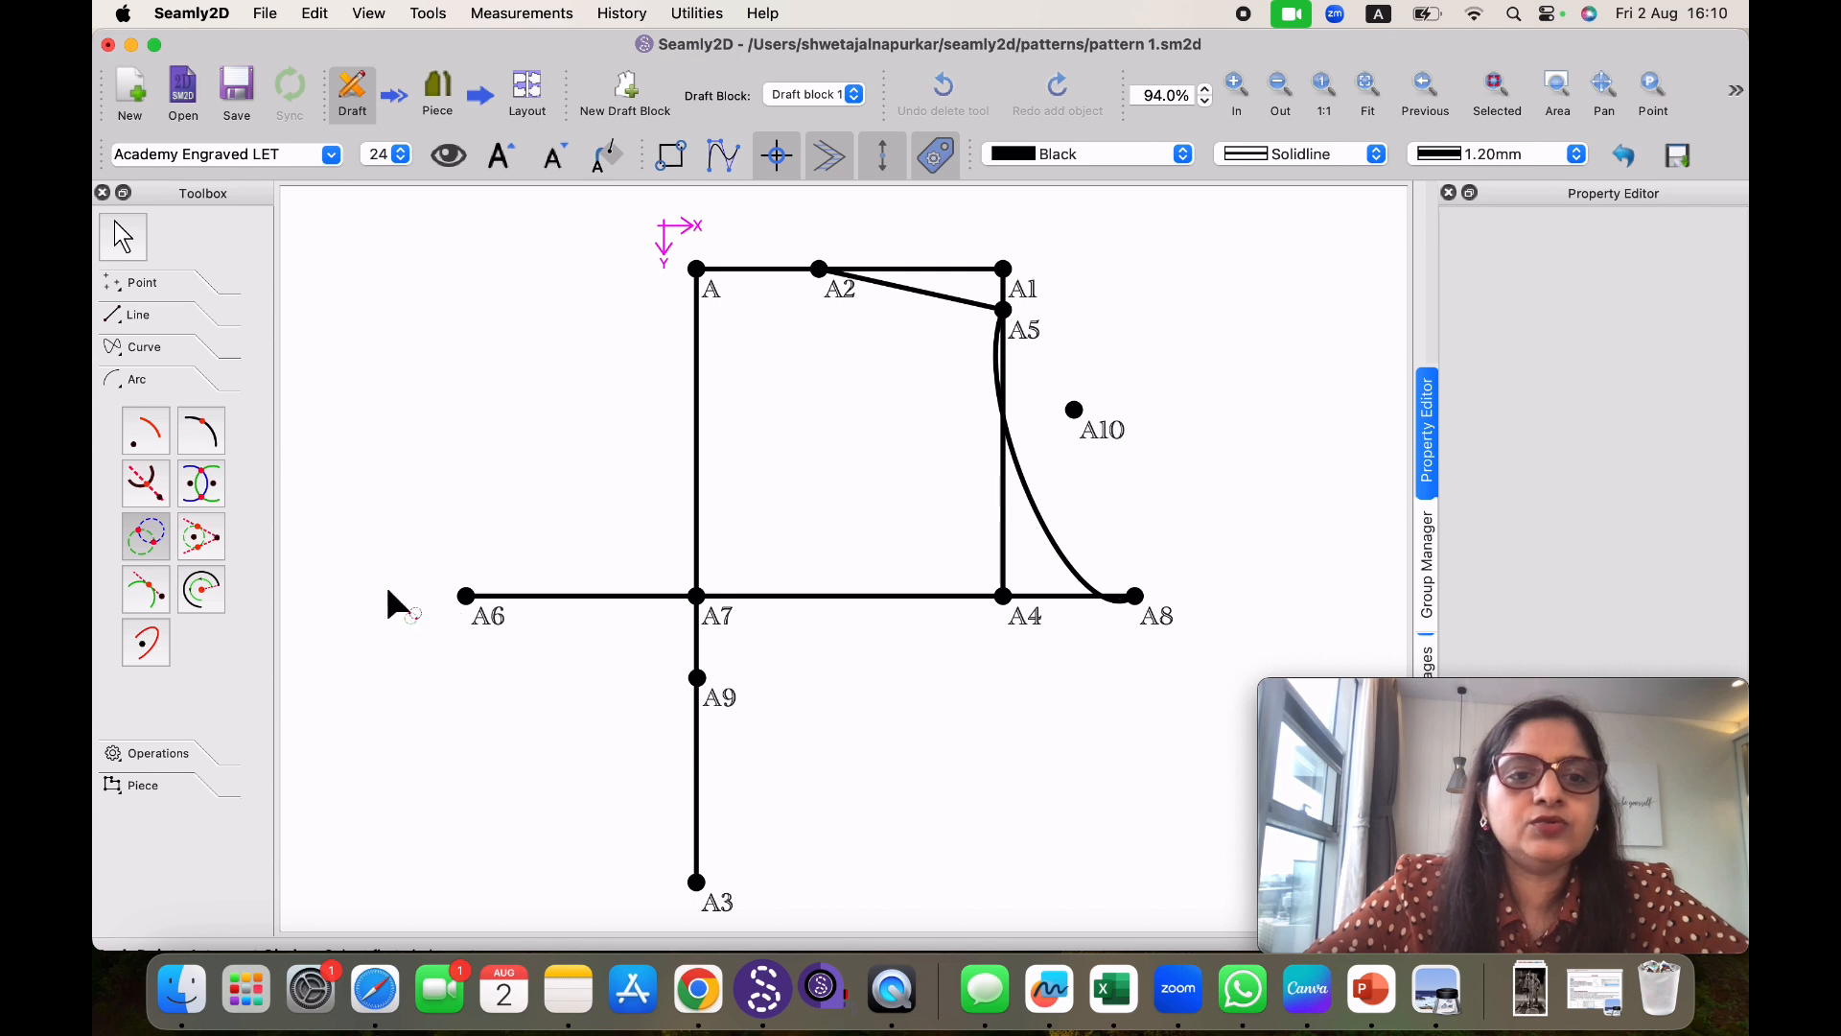
left_click(466, 597)
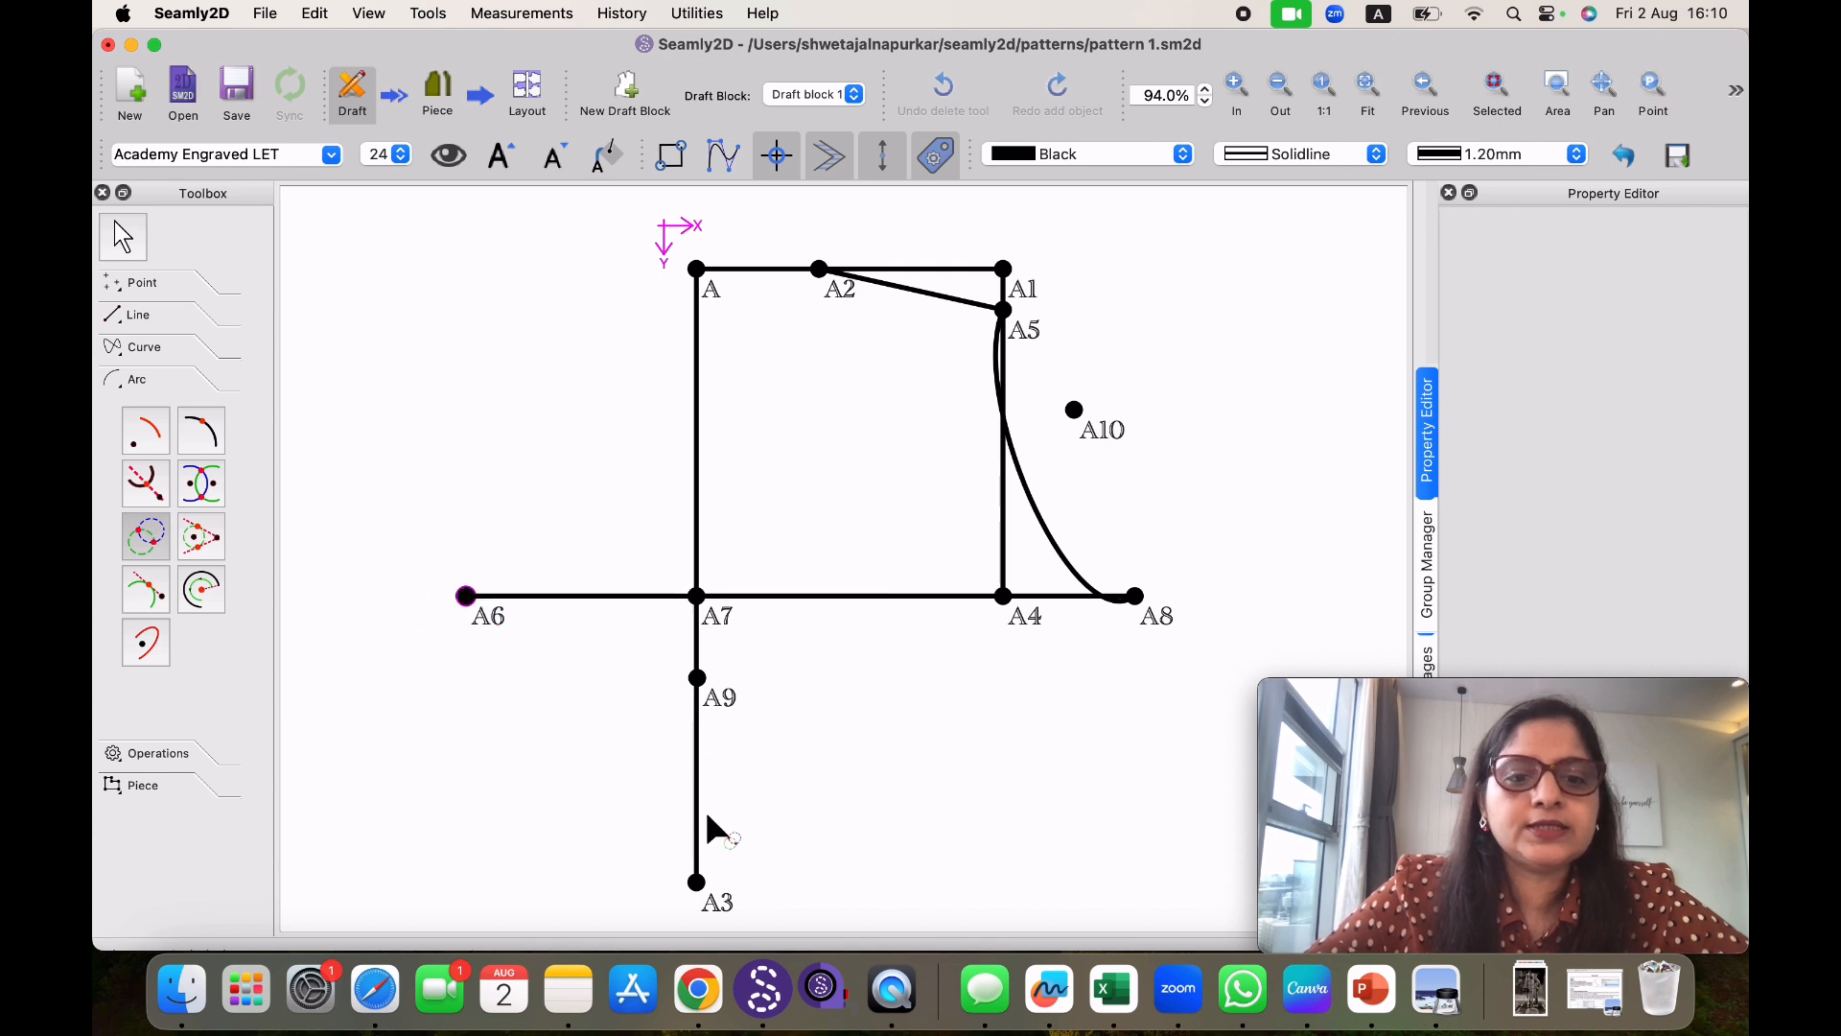
left_click(703, 887)
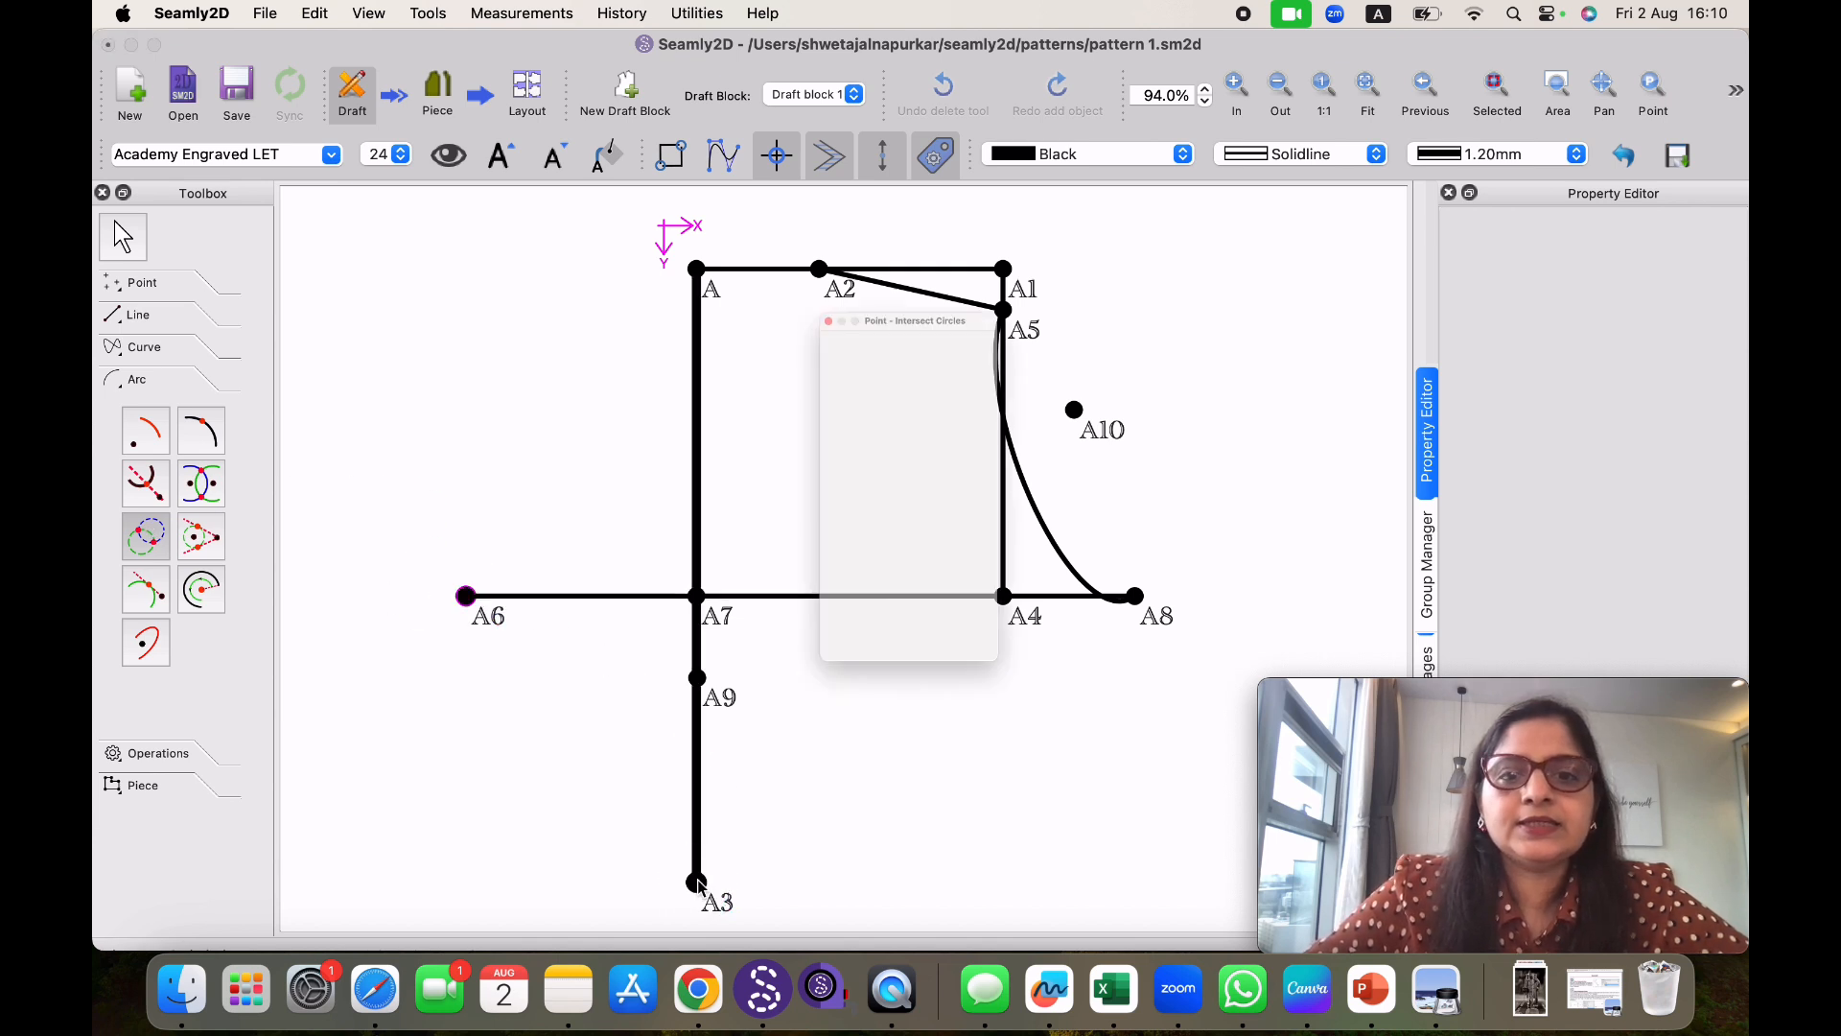
left_click(948, 539)
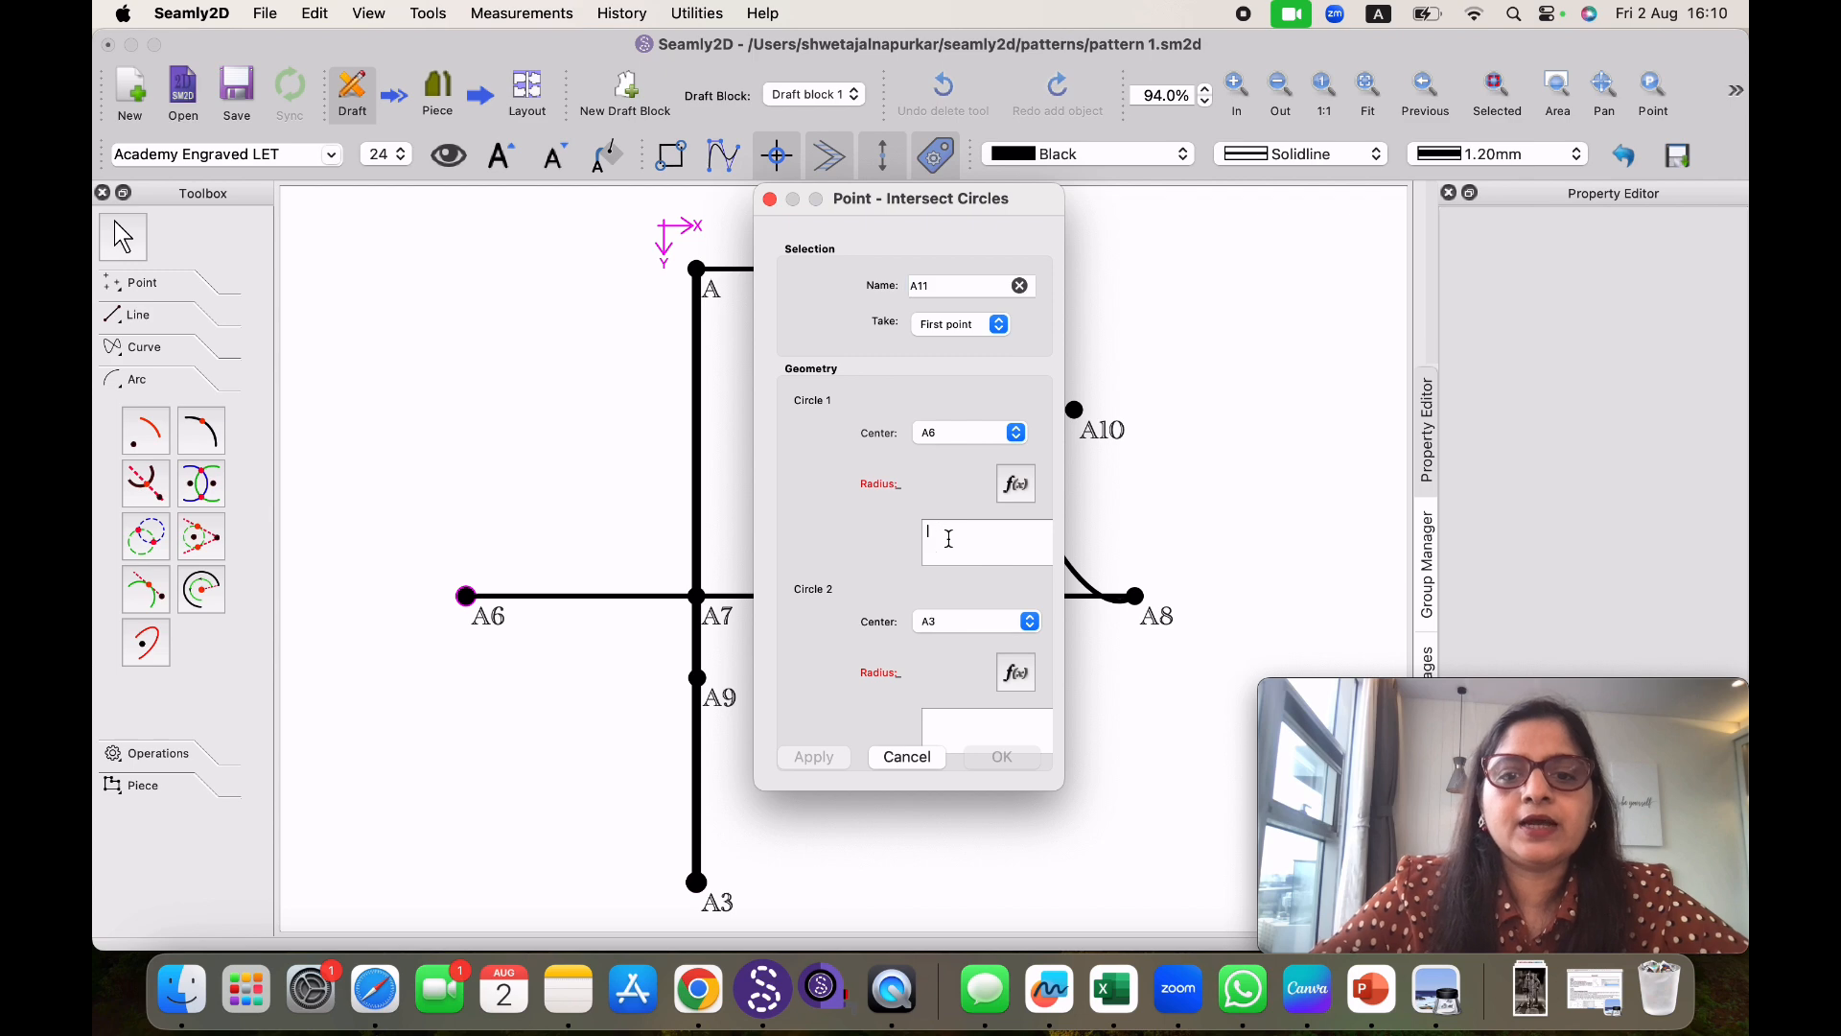
type("5")
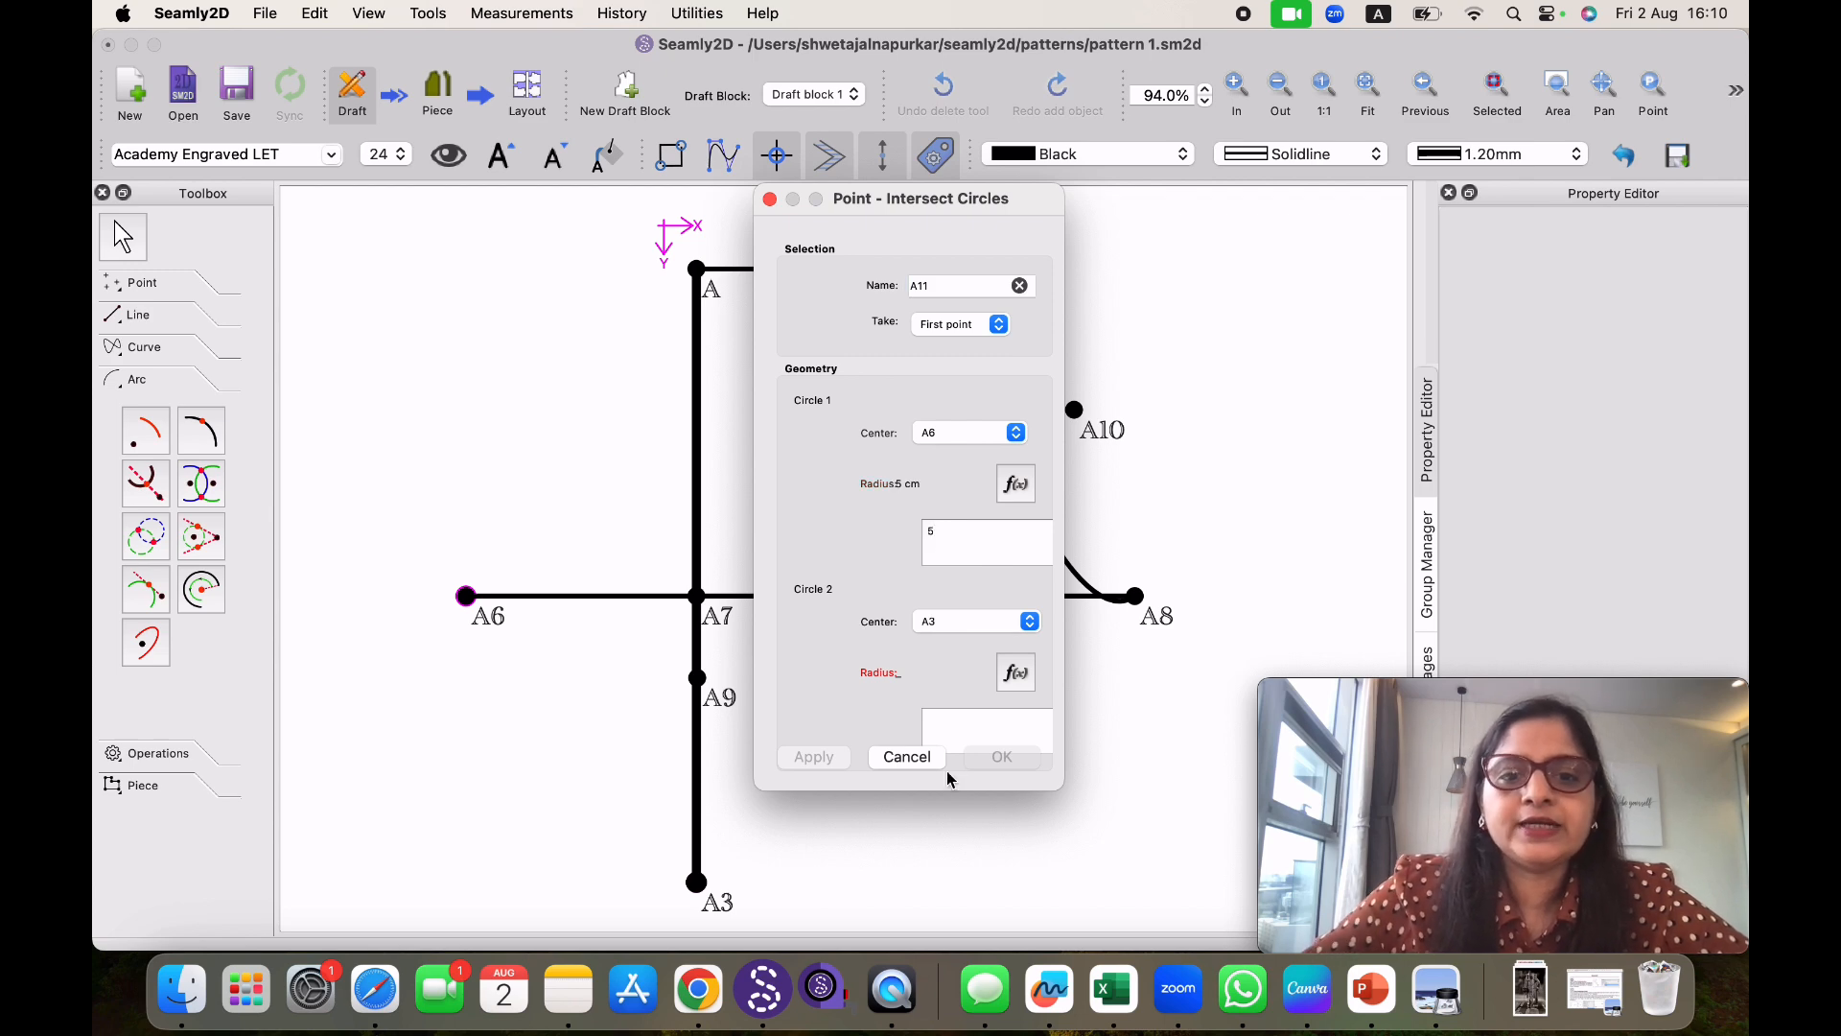
left_click(946, 721)
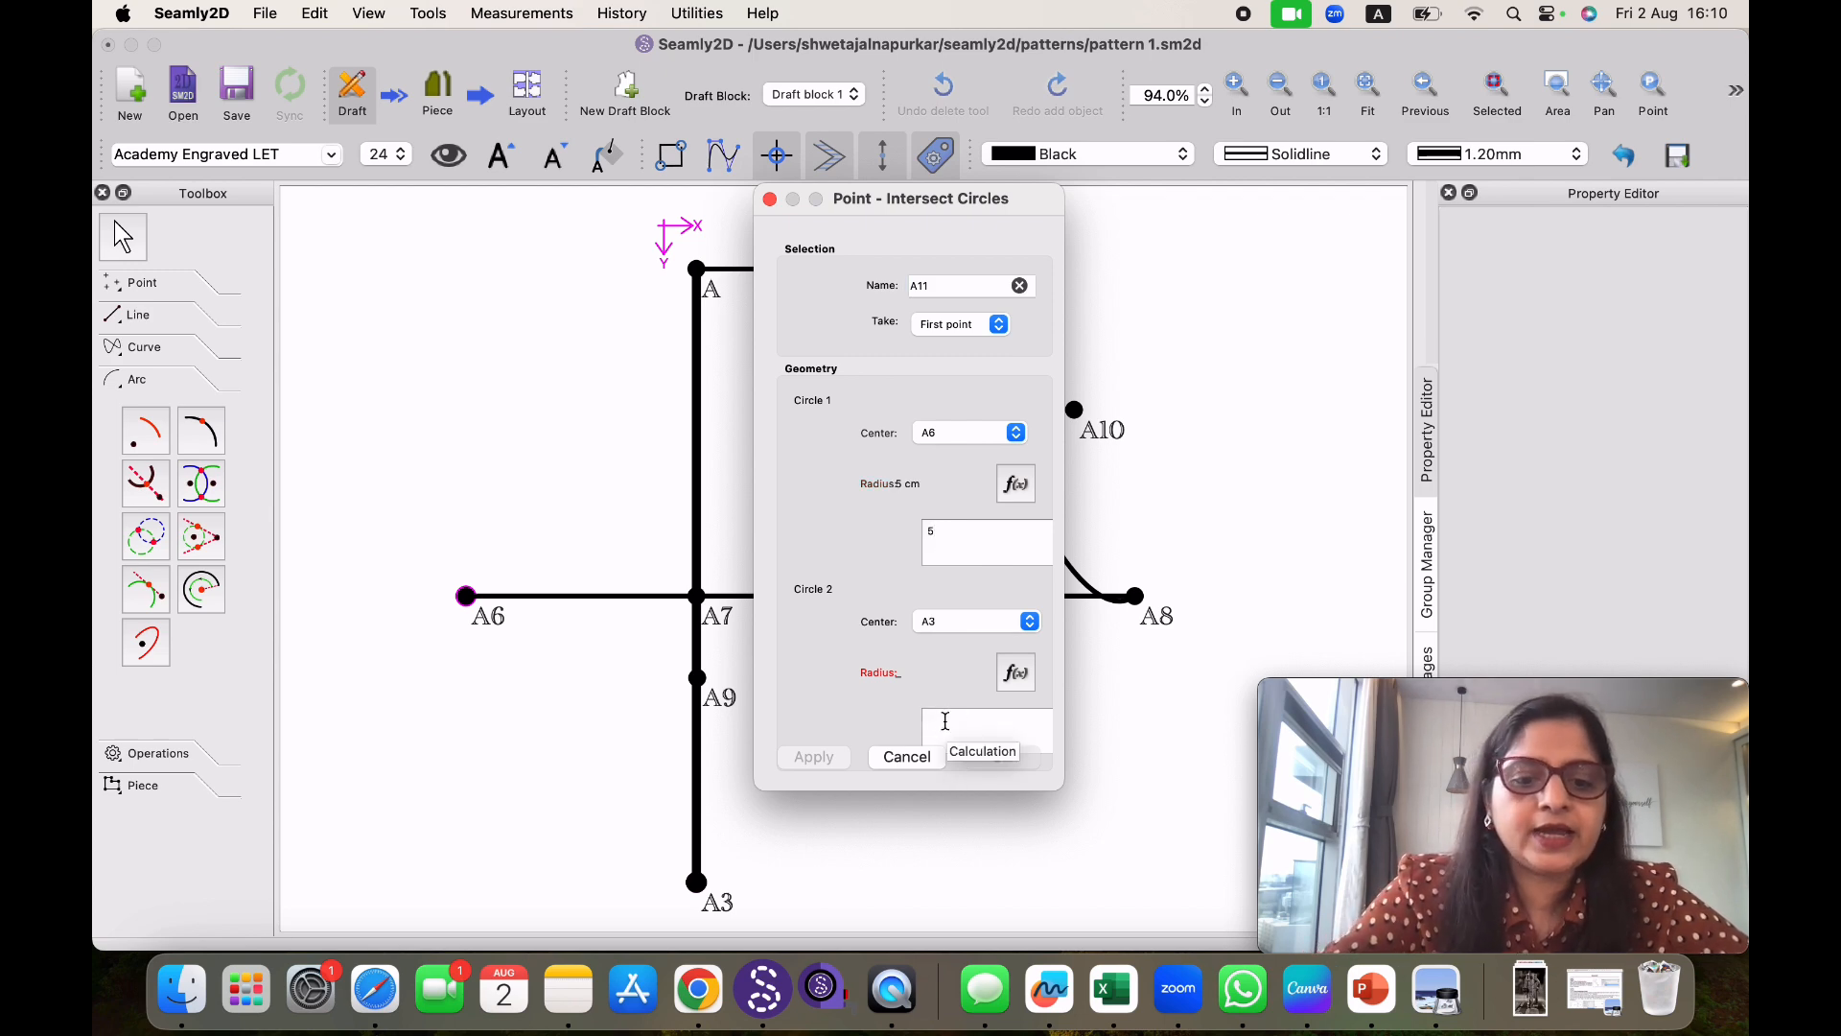
type("6")
left_click(1011, 775)
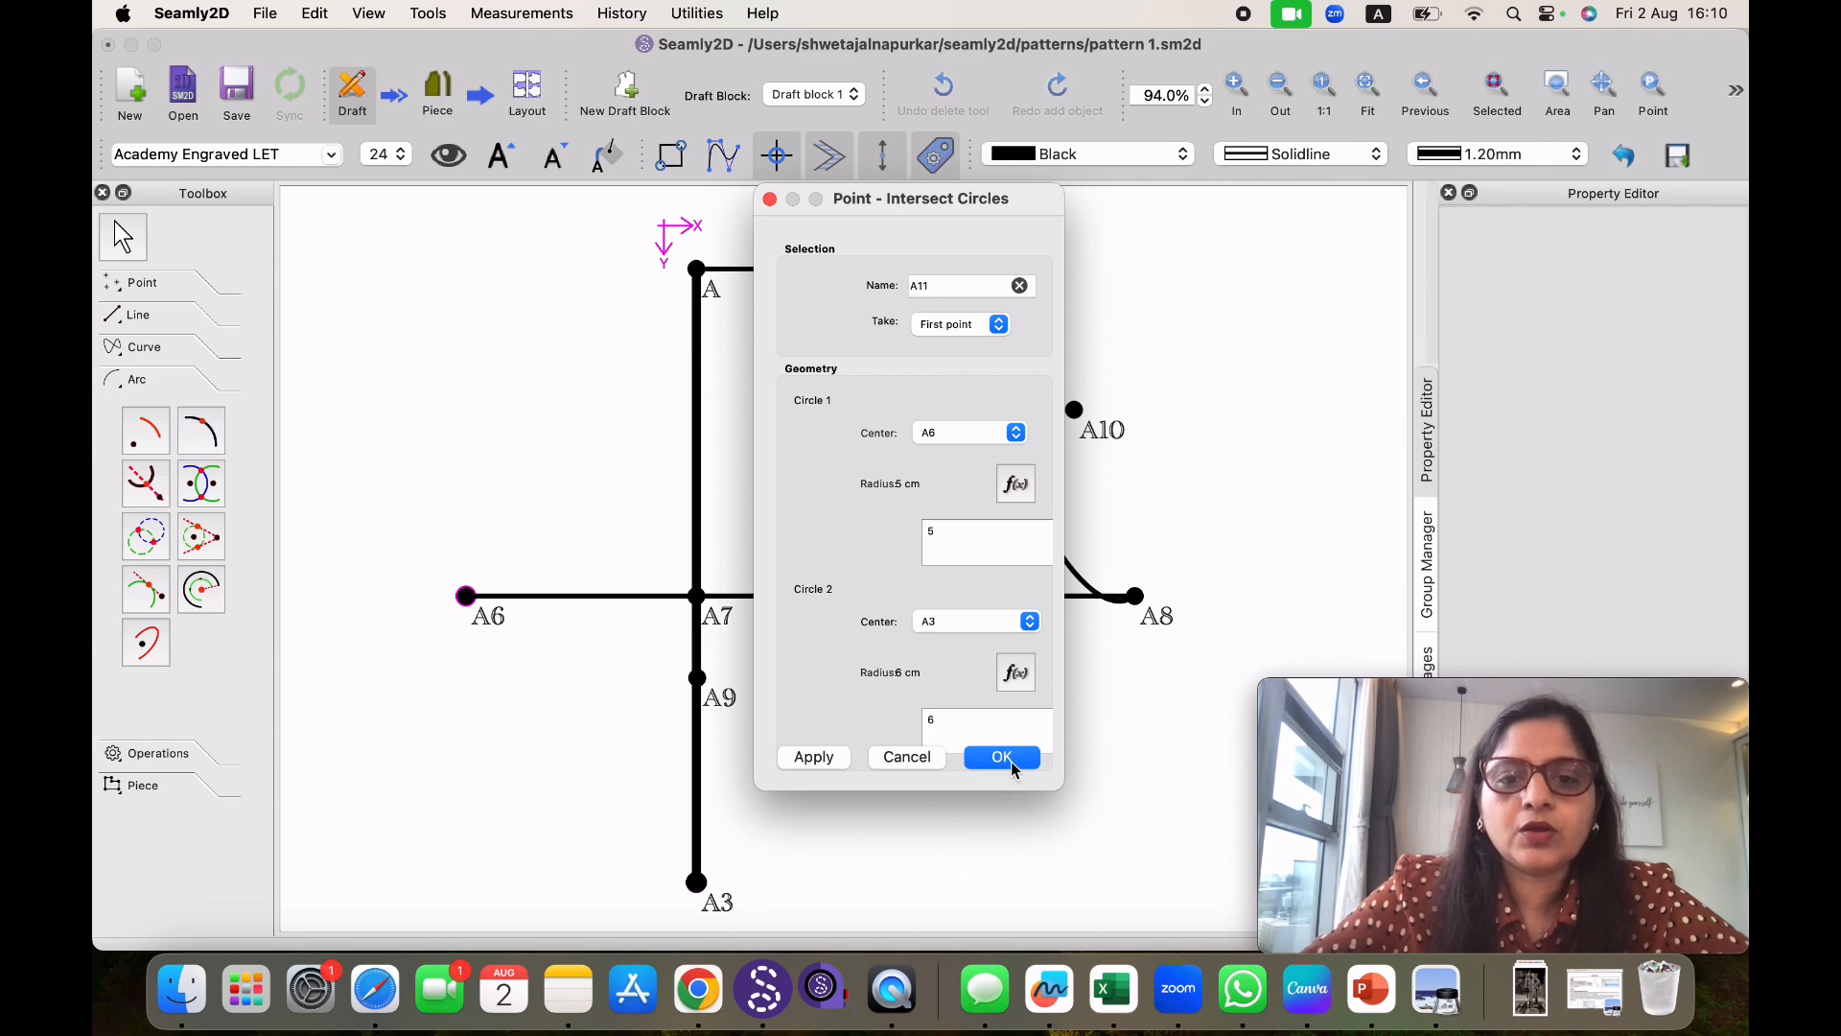
left_click(1011, 772)
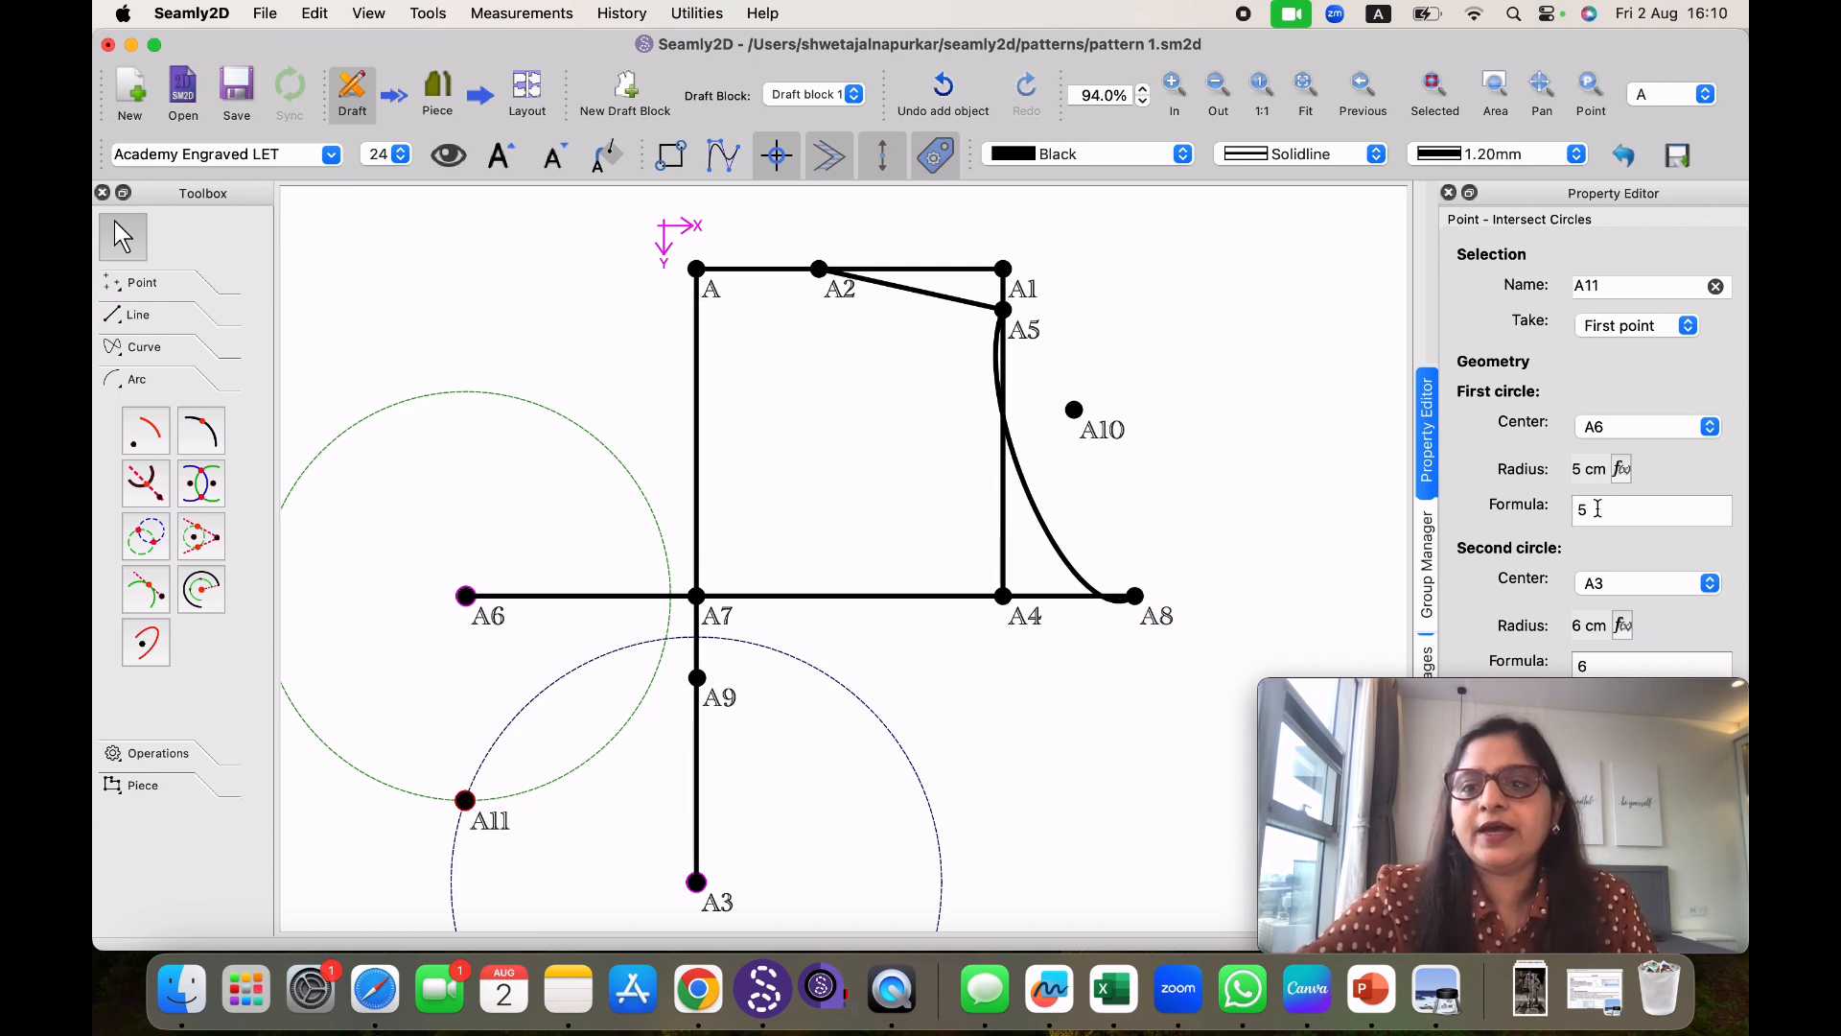
Set the radius of A11's first circle, centred on A6, to 3 cm
left_click_drag(1597, 508, 1555, 514)
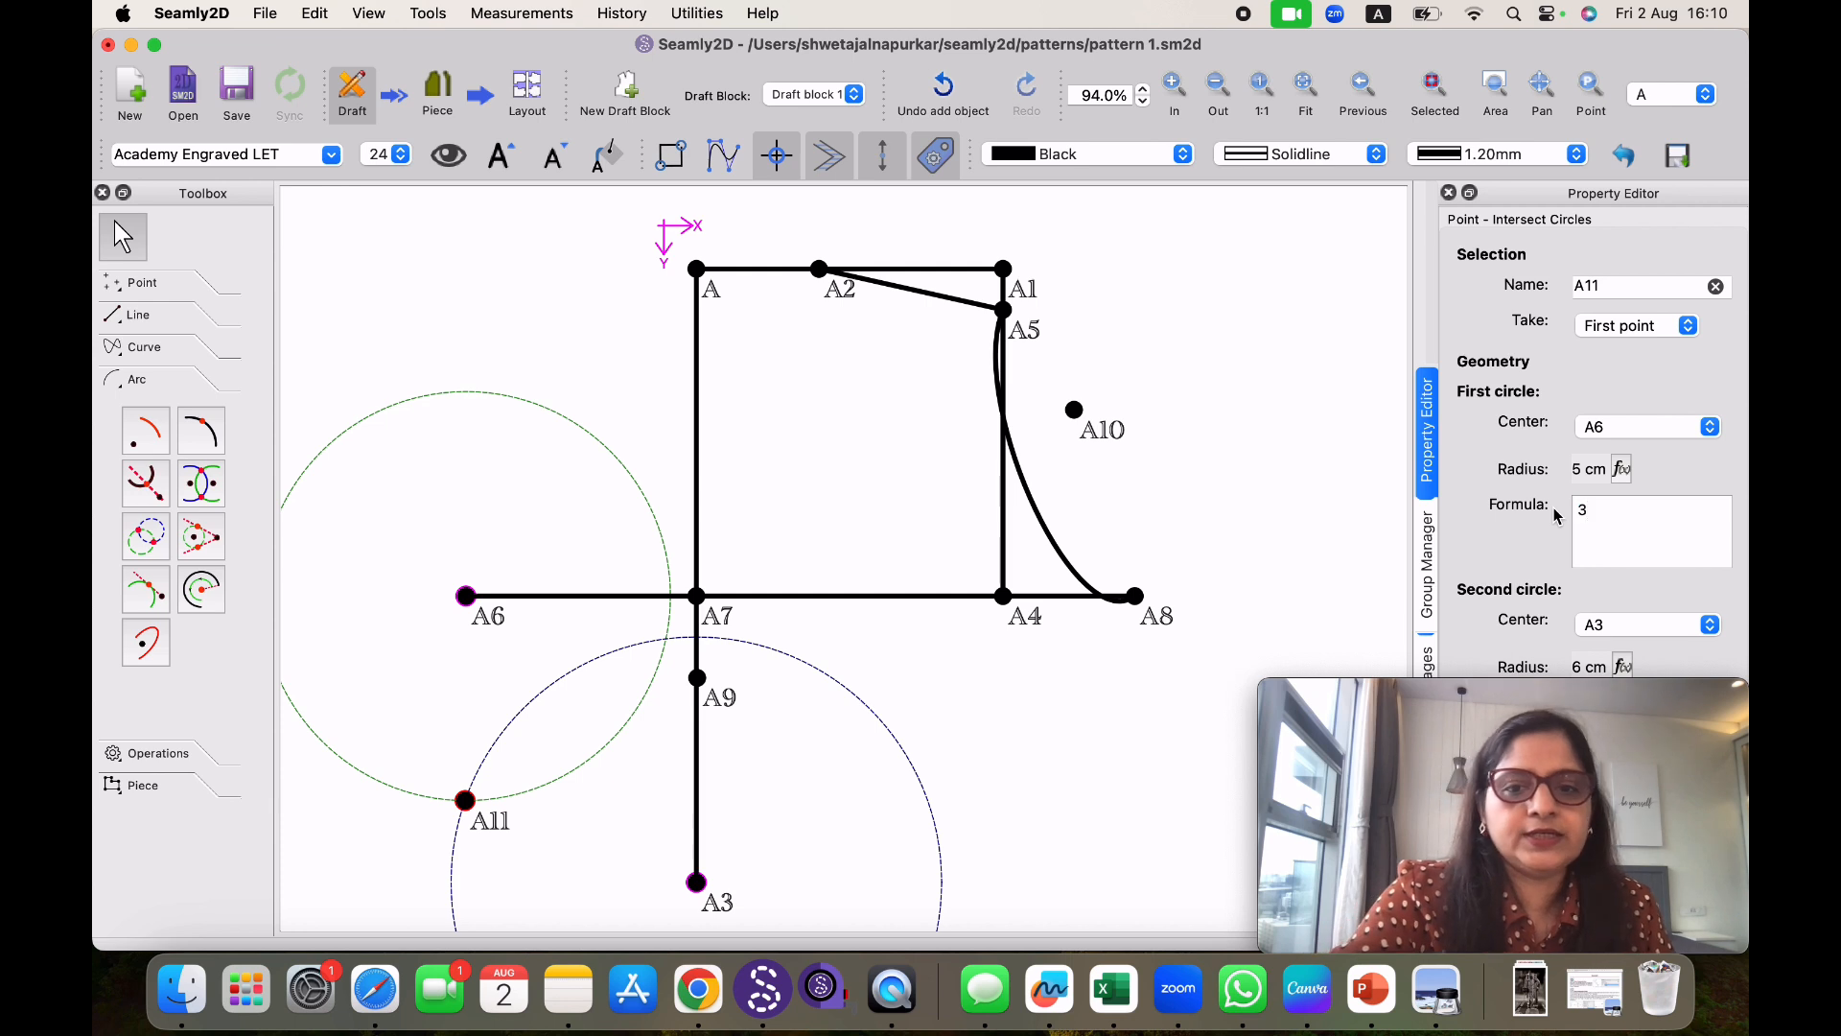
type("3")
key("Return")
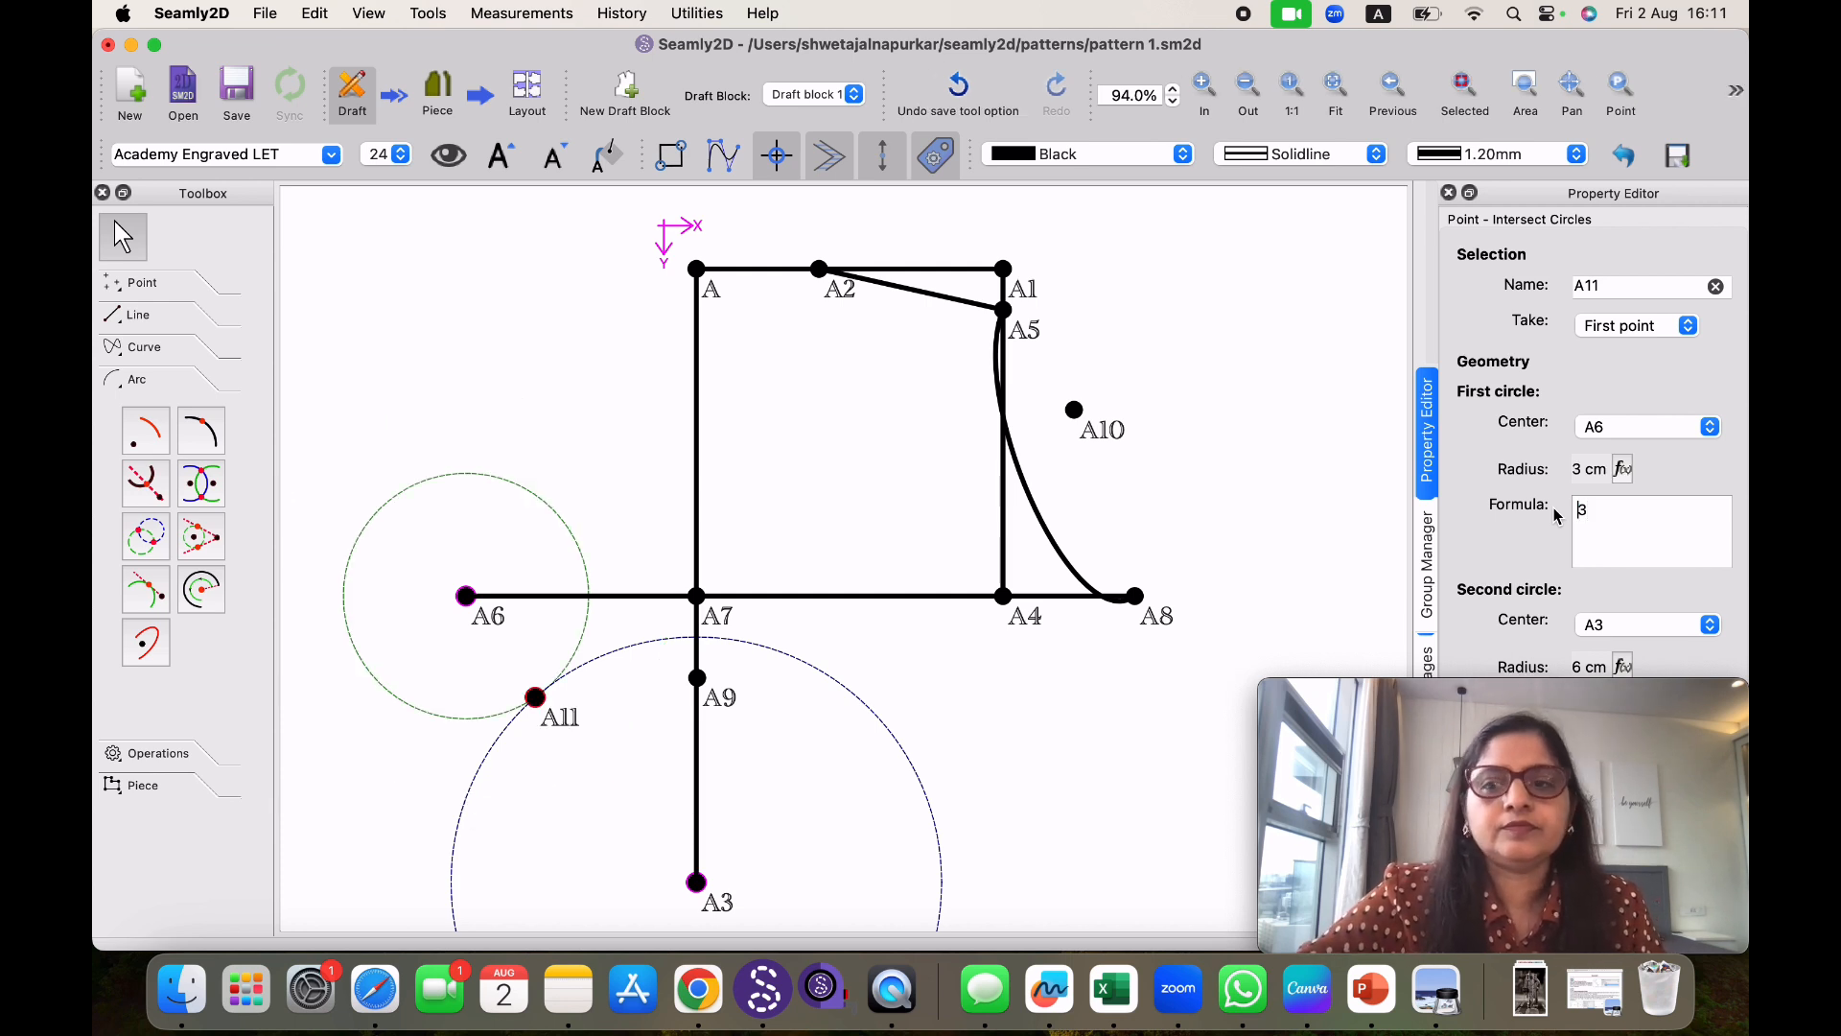
Try a 2 cm radius for A11's first circle, dismiss the warning, and set the radius back to 5 cm
left_click_drag(1590, 507, 1576, 508)
type("2")
key("Return")
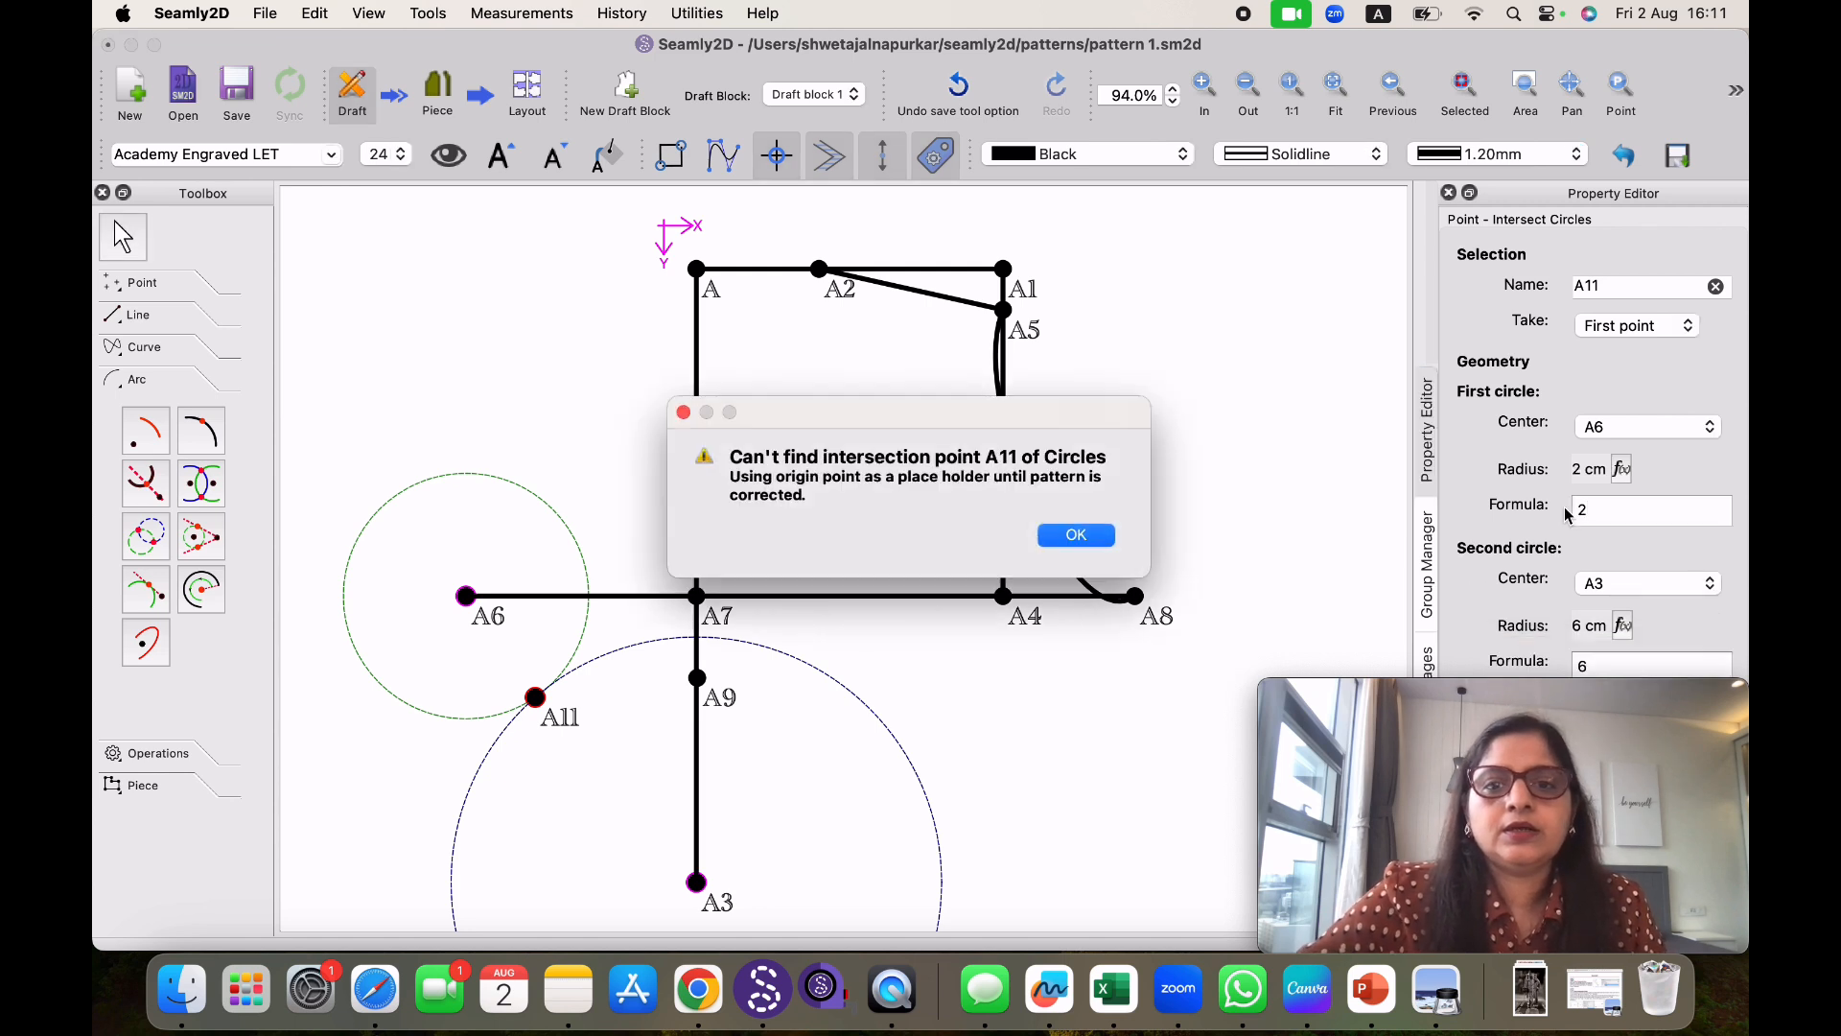
left_click(1076, 537)
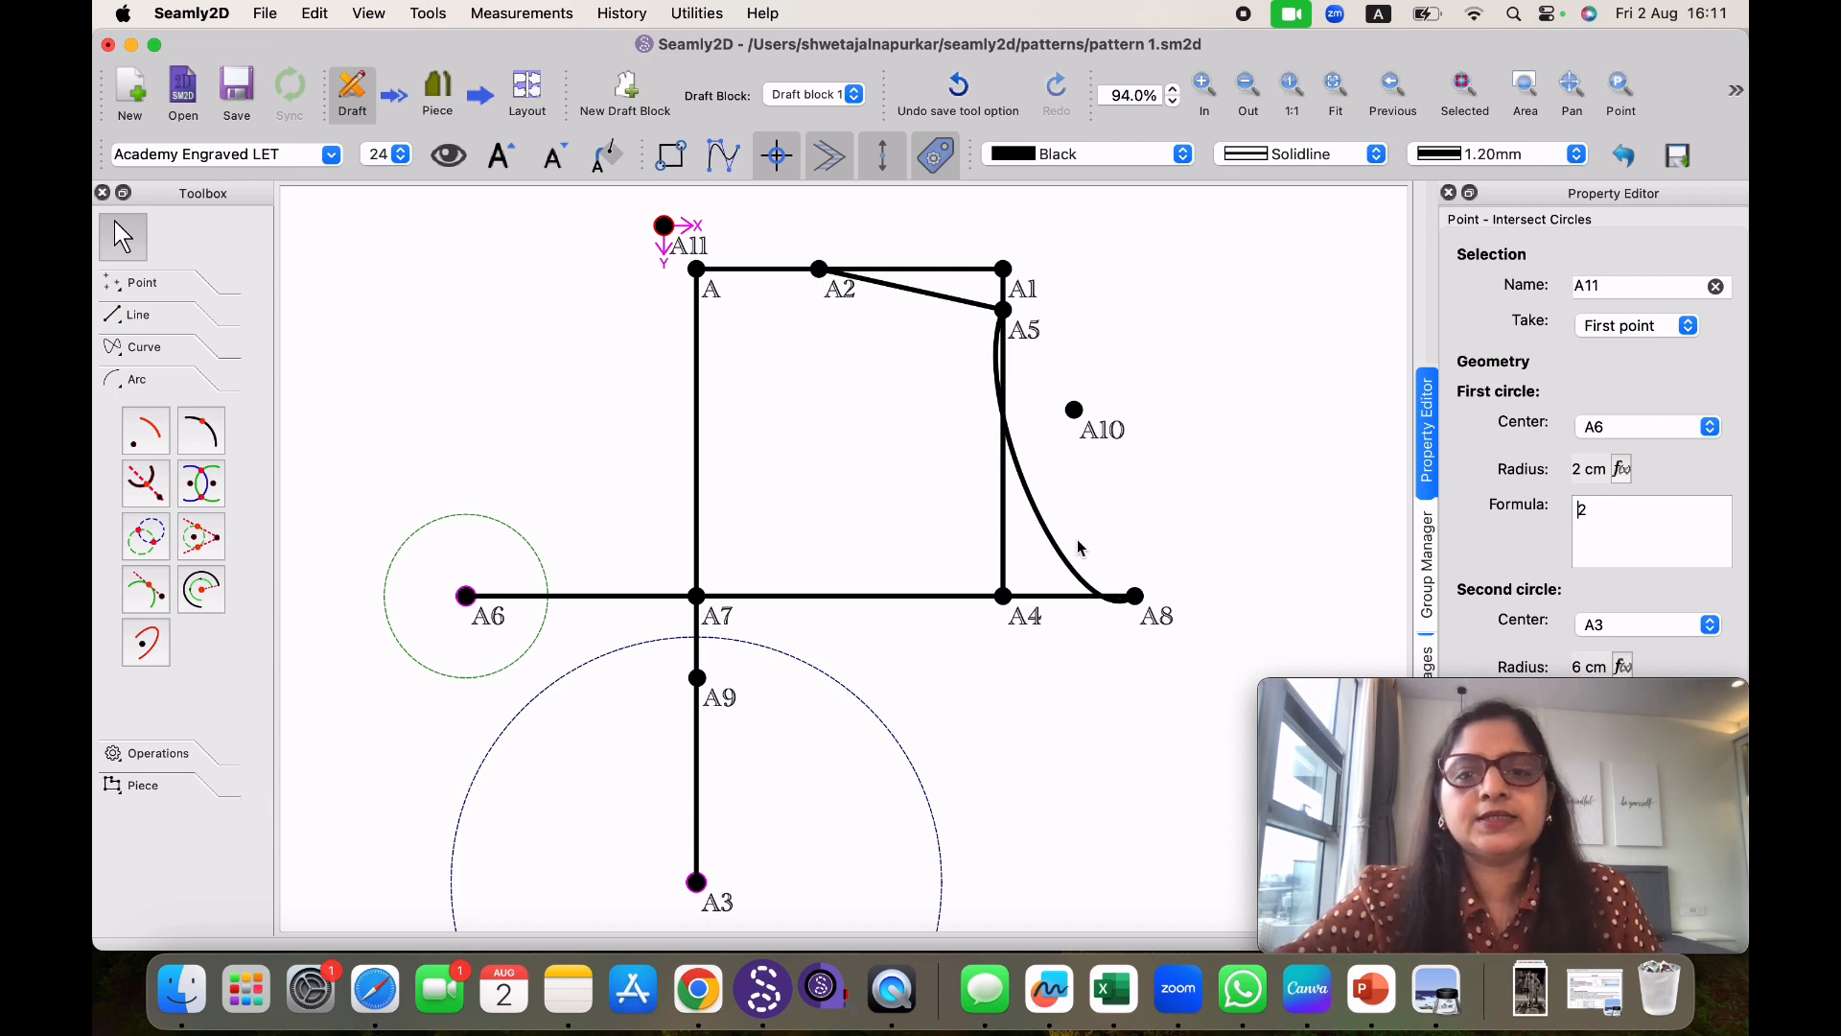
left_click(1102, 550)
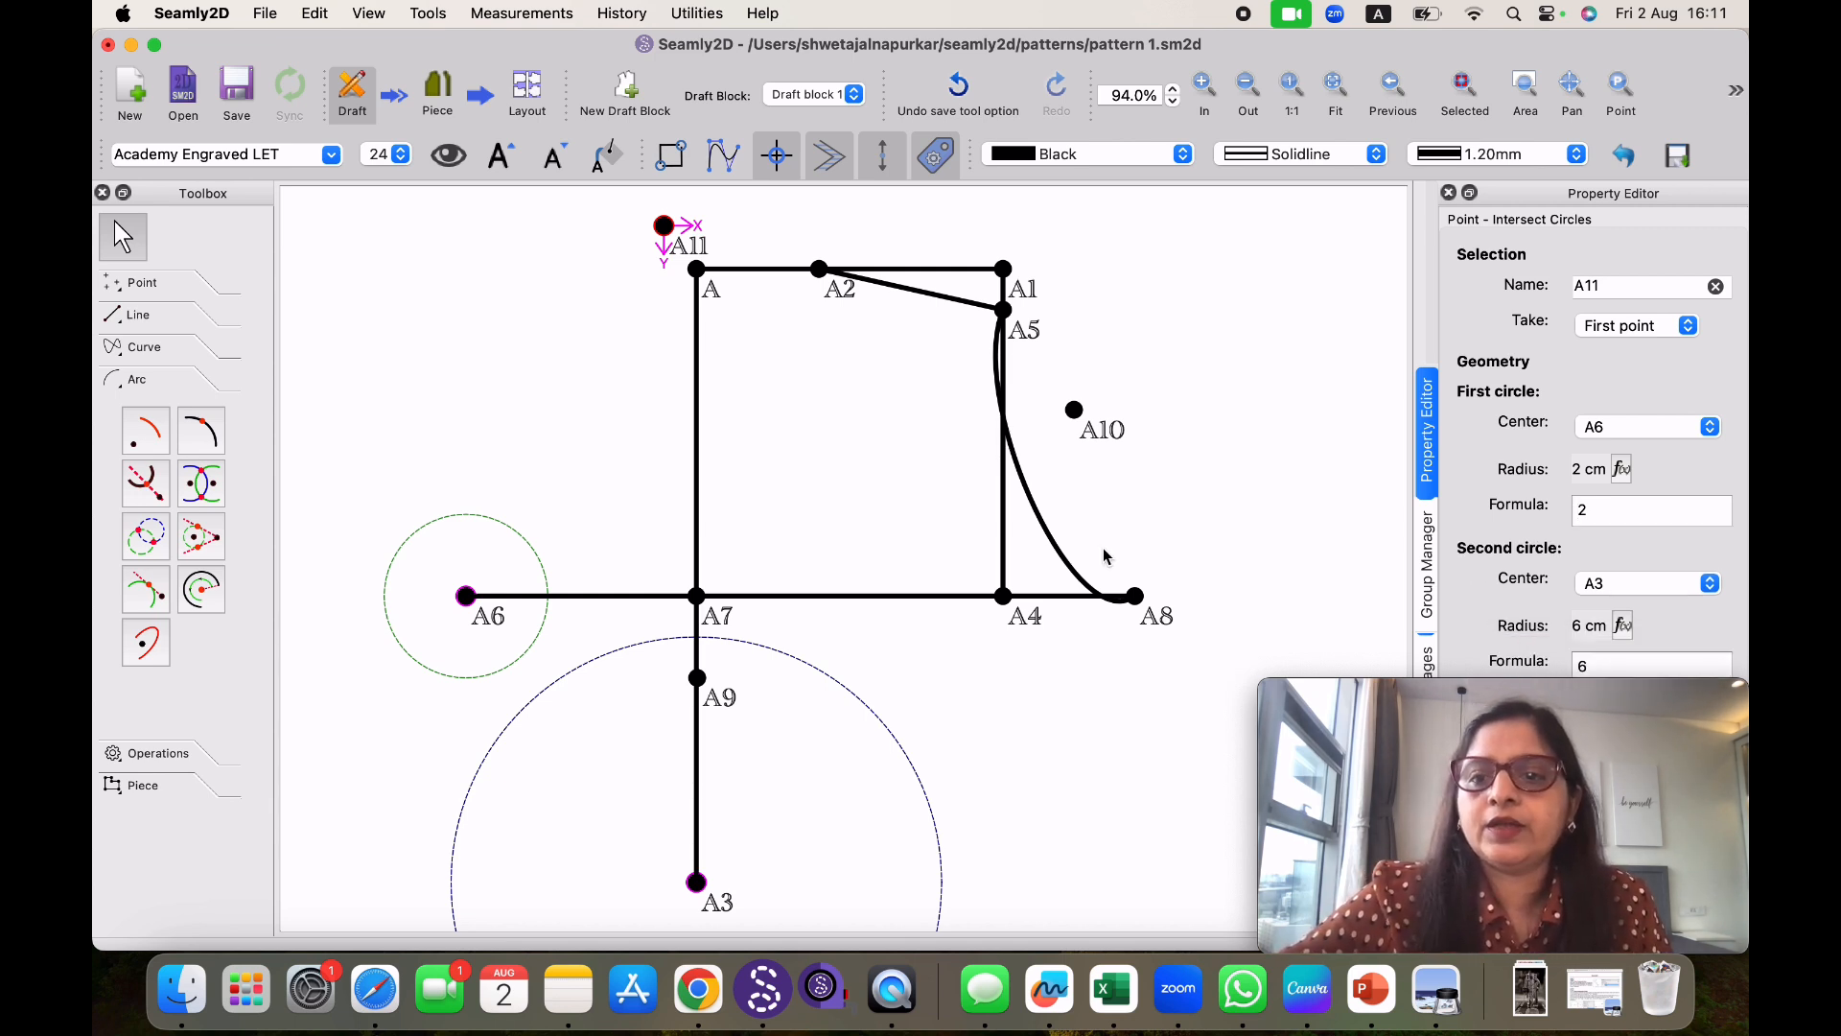
left_click_drag(1598, 511, 1578, 510)
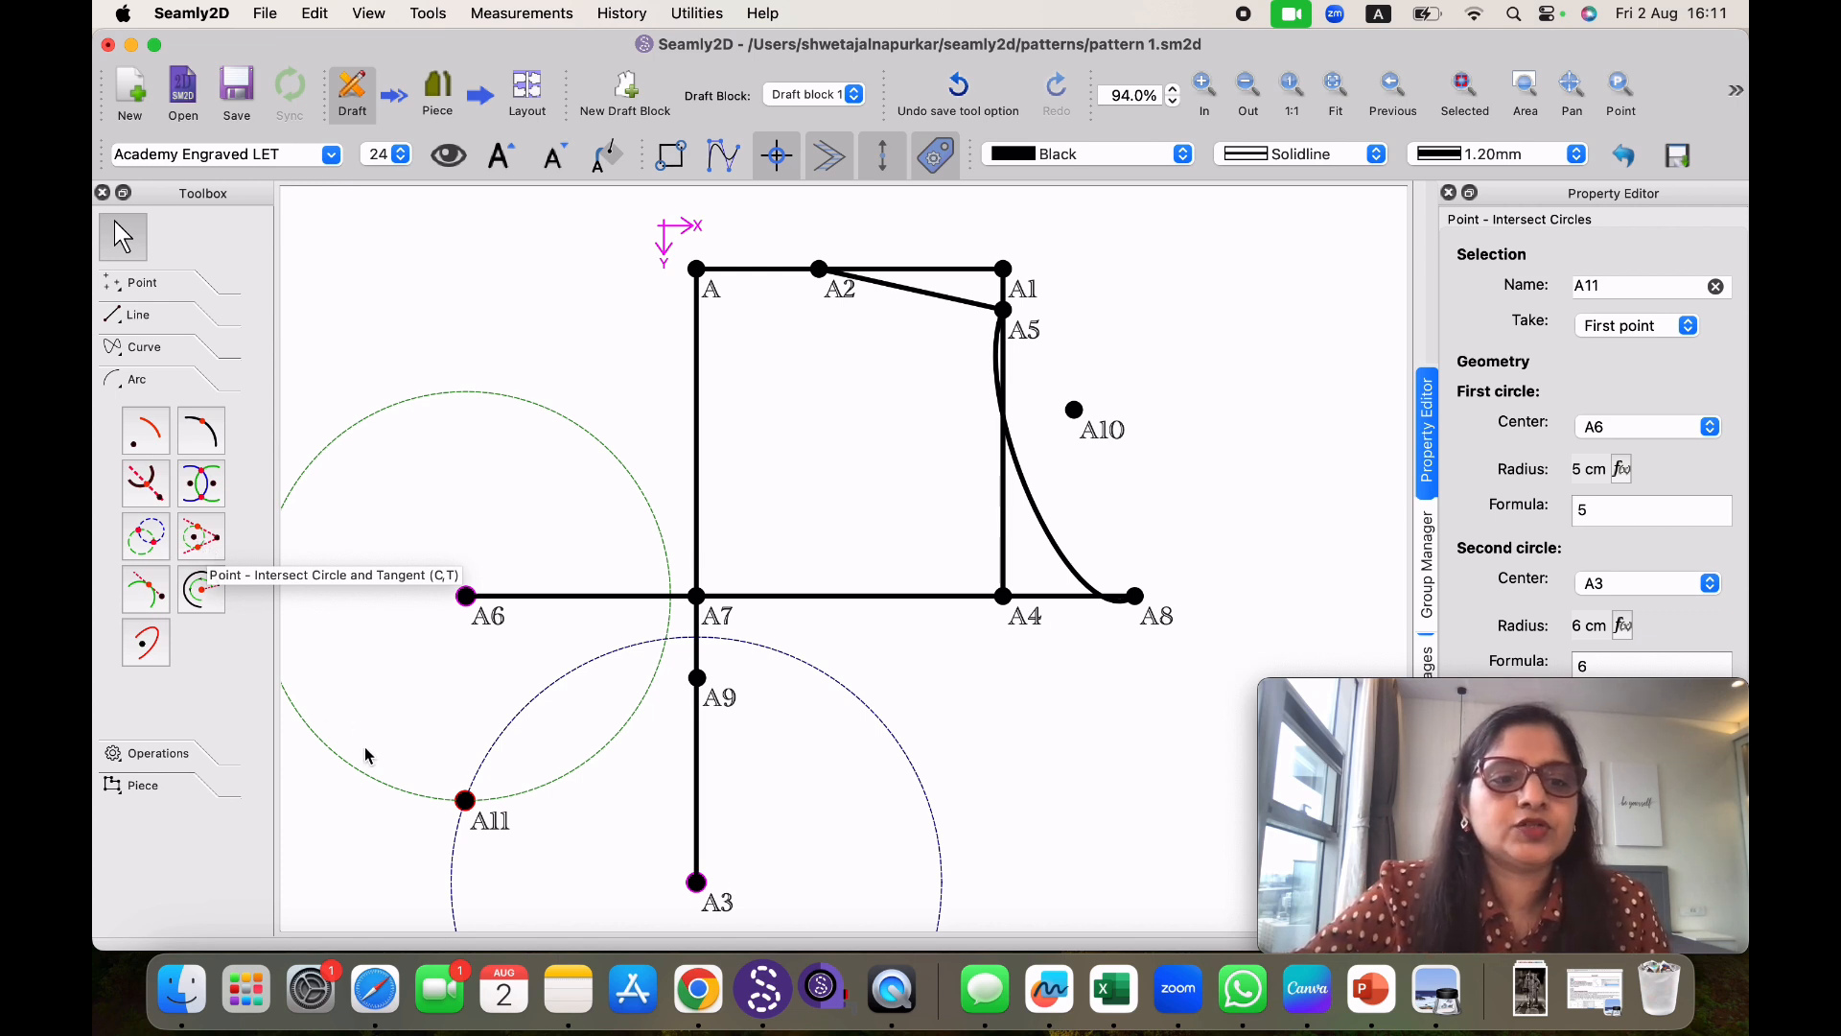
Create the first tangent point from A11 on a 4 cm radius circle centred on A5, and undo it
left_click(215, 553)
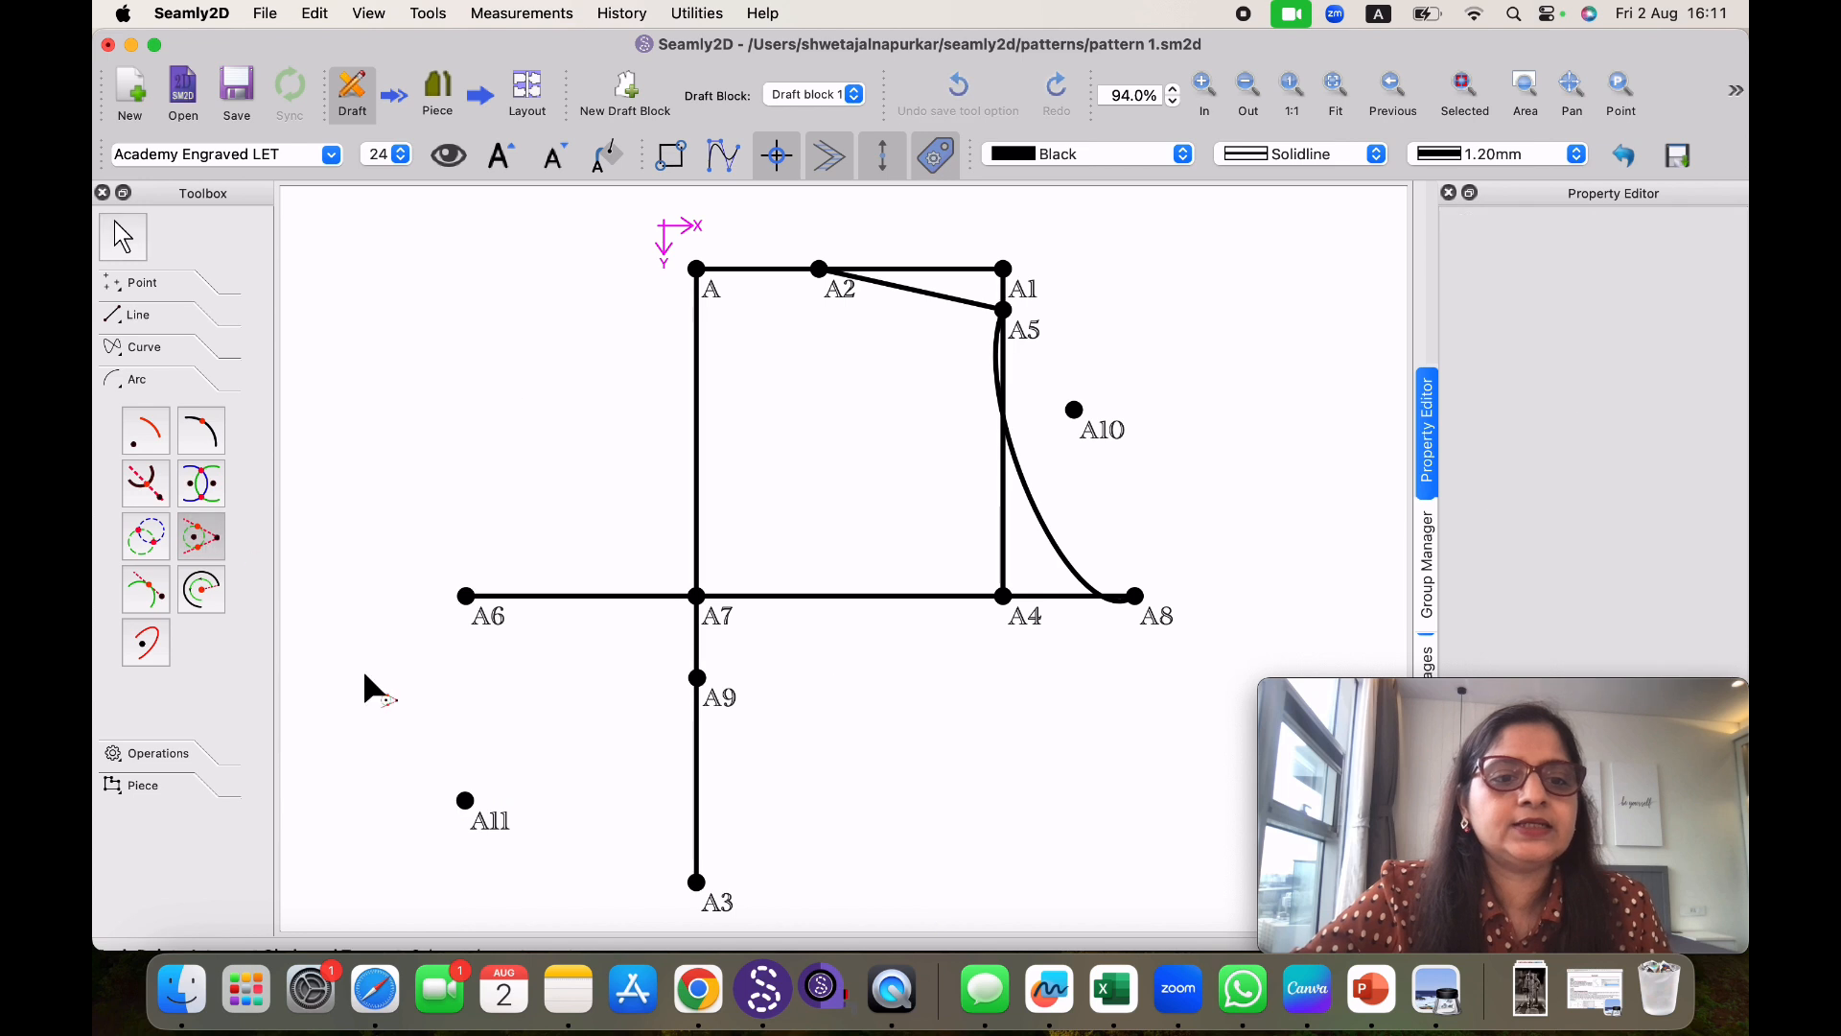
left_click(465, 800)
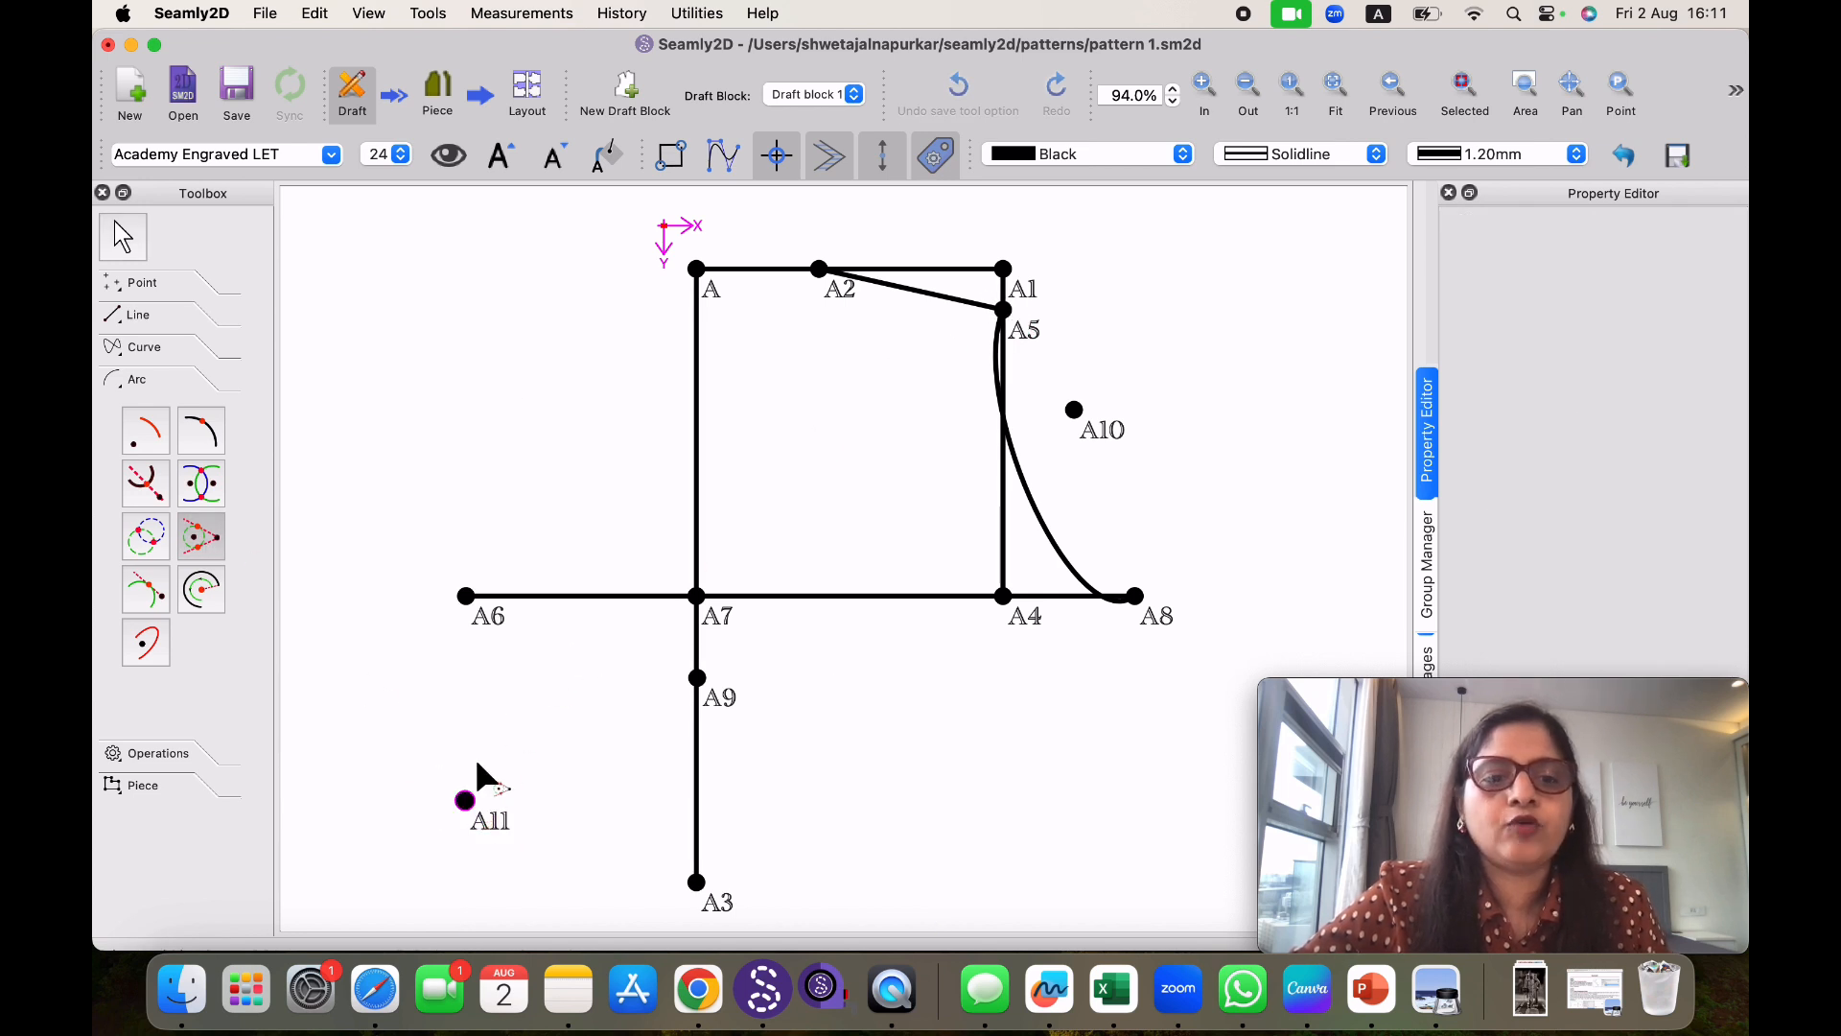
left_click(1004, 315)
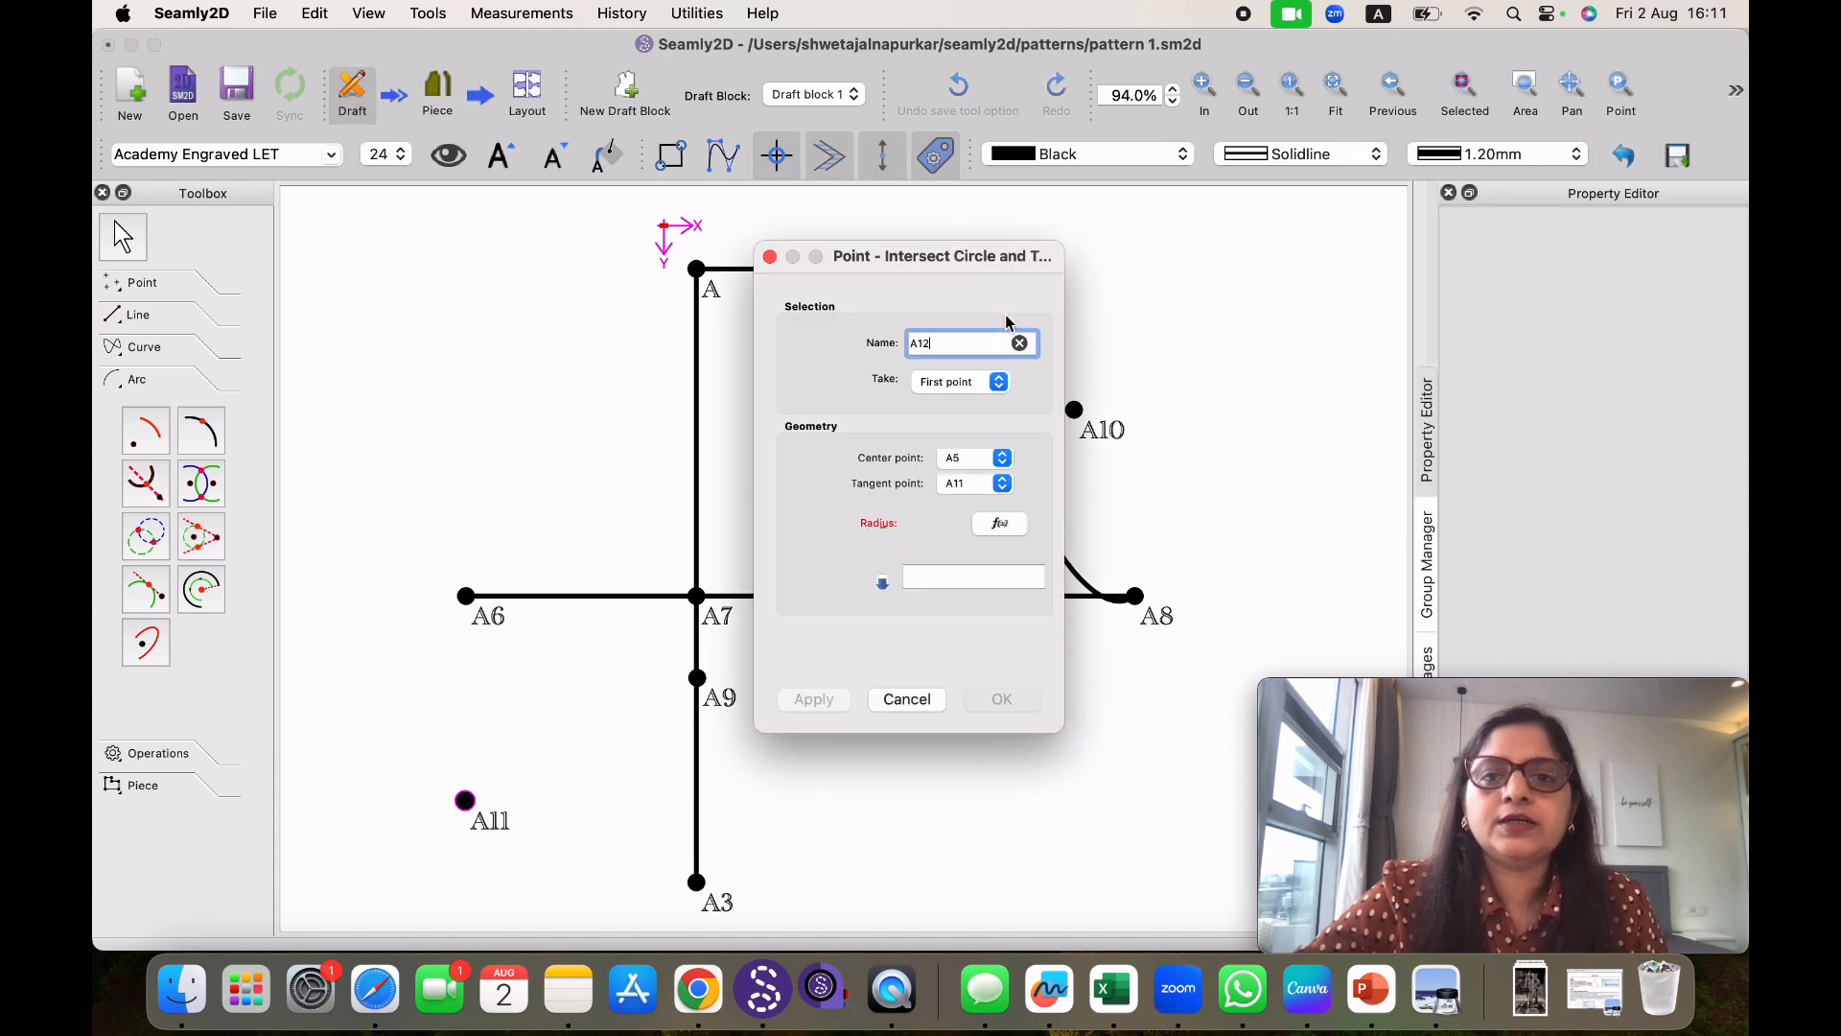
left_click(934, 575)
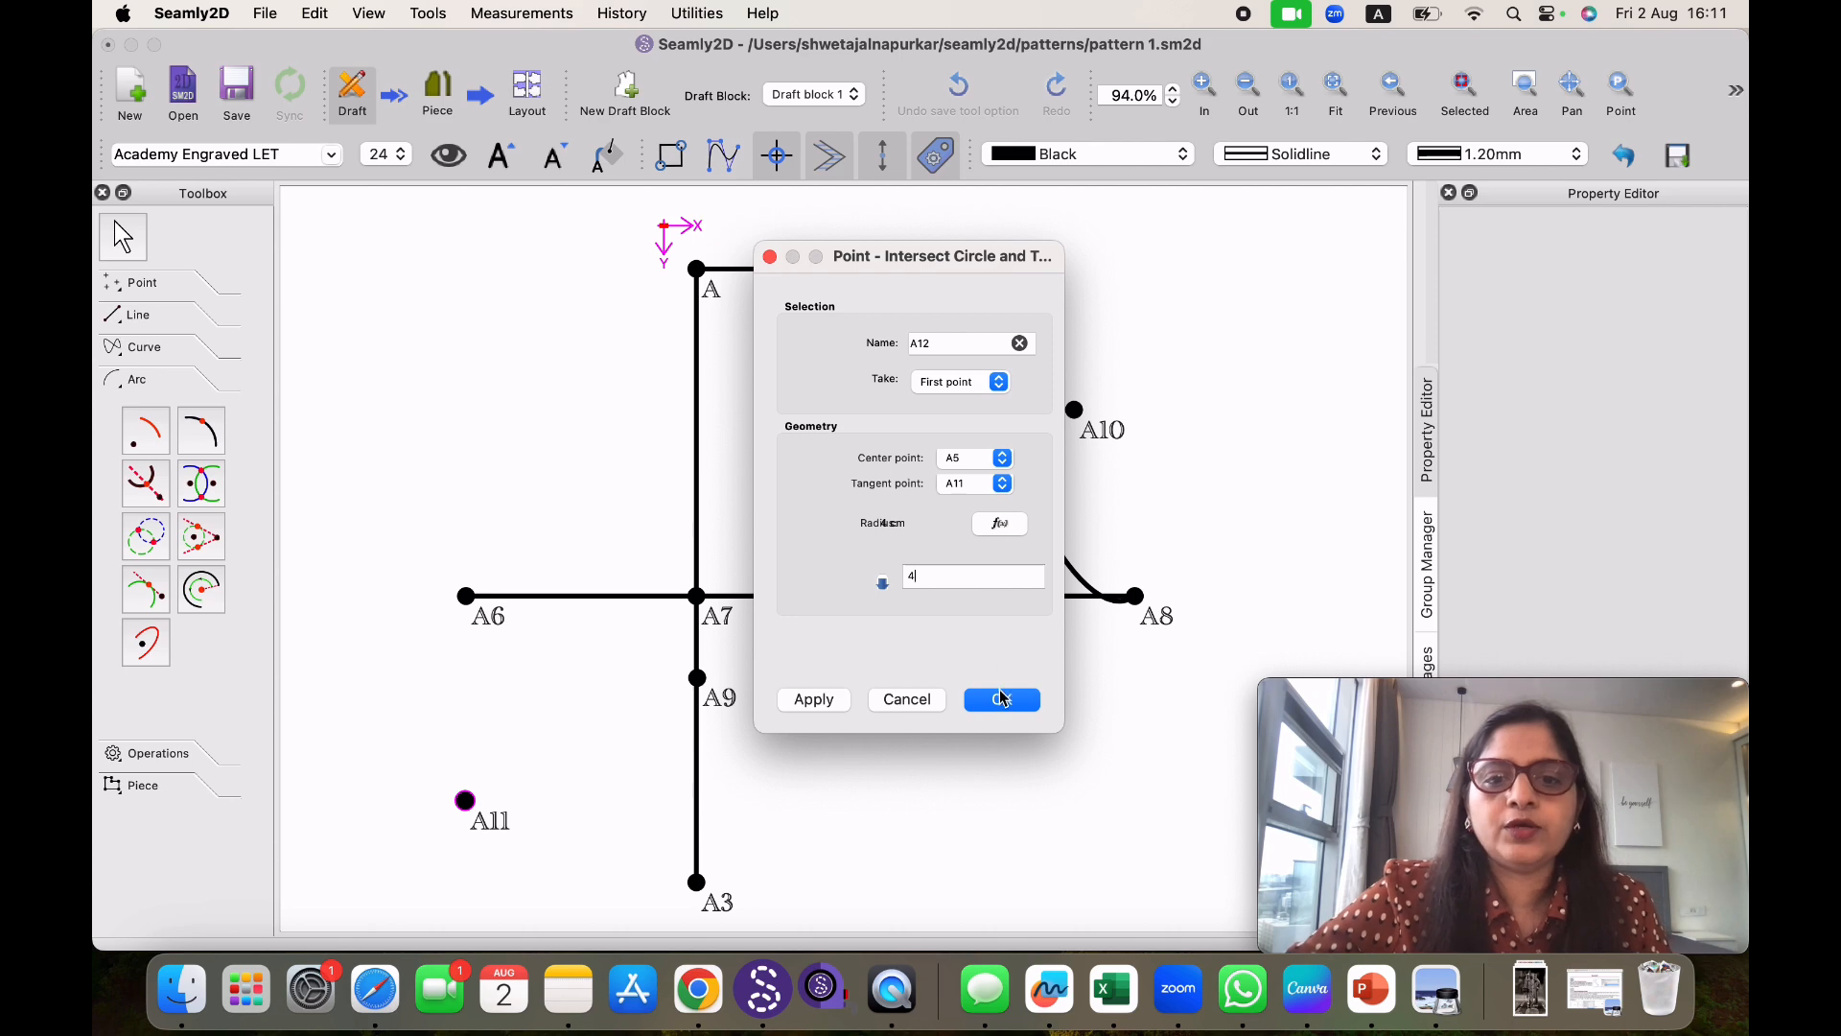
left_click(1002, 699)
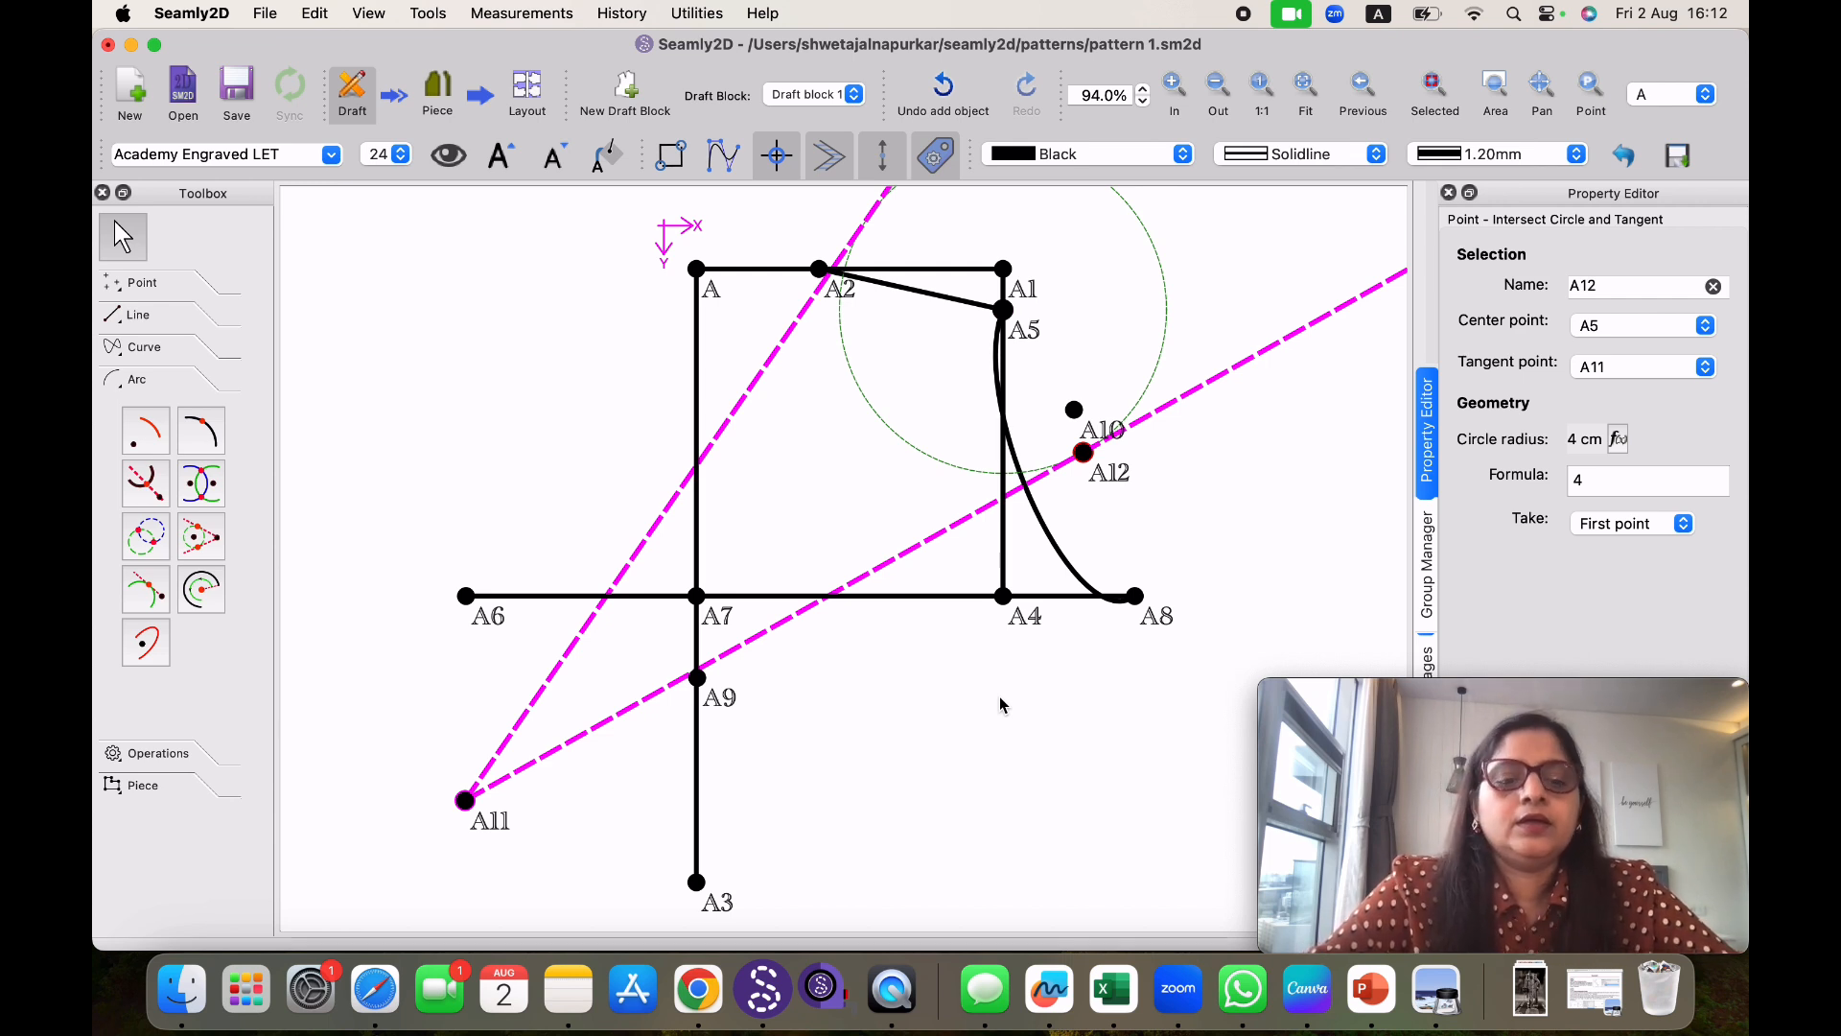
key("super+z")
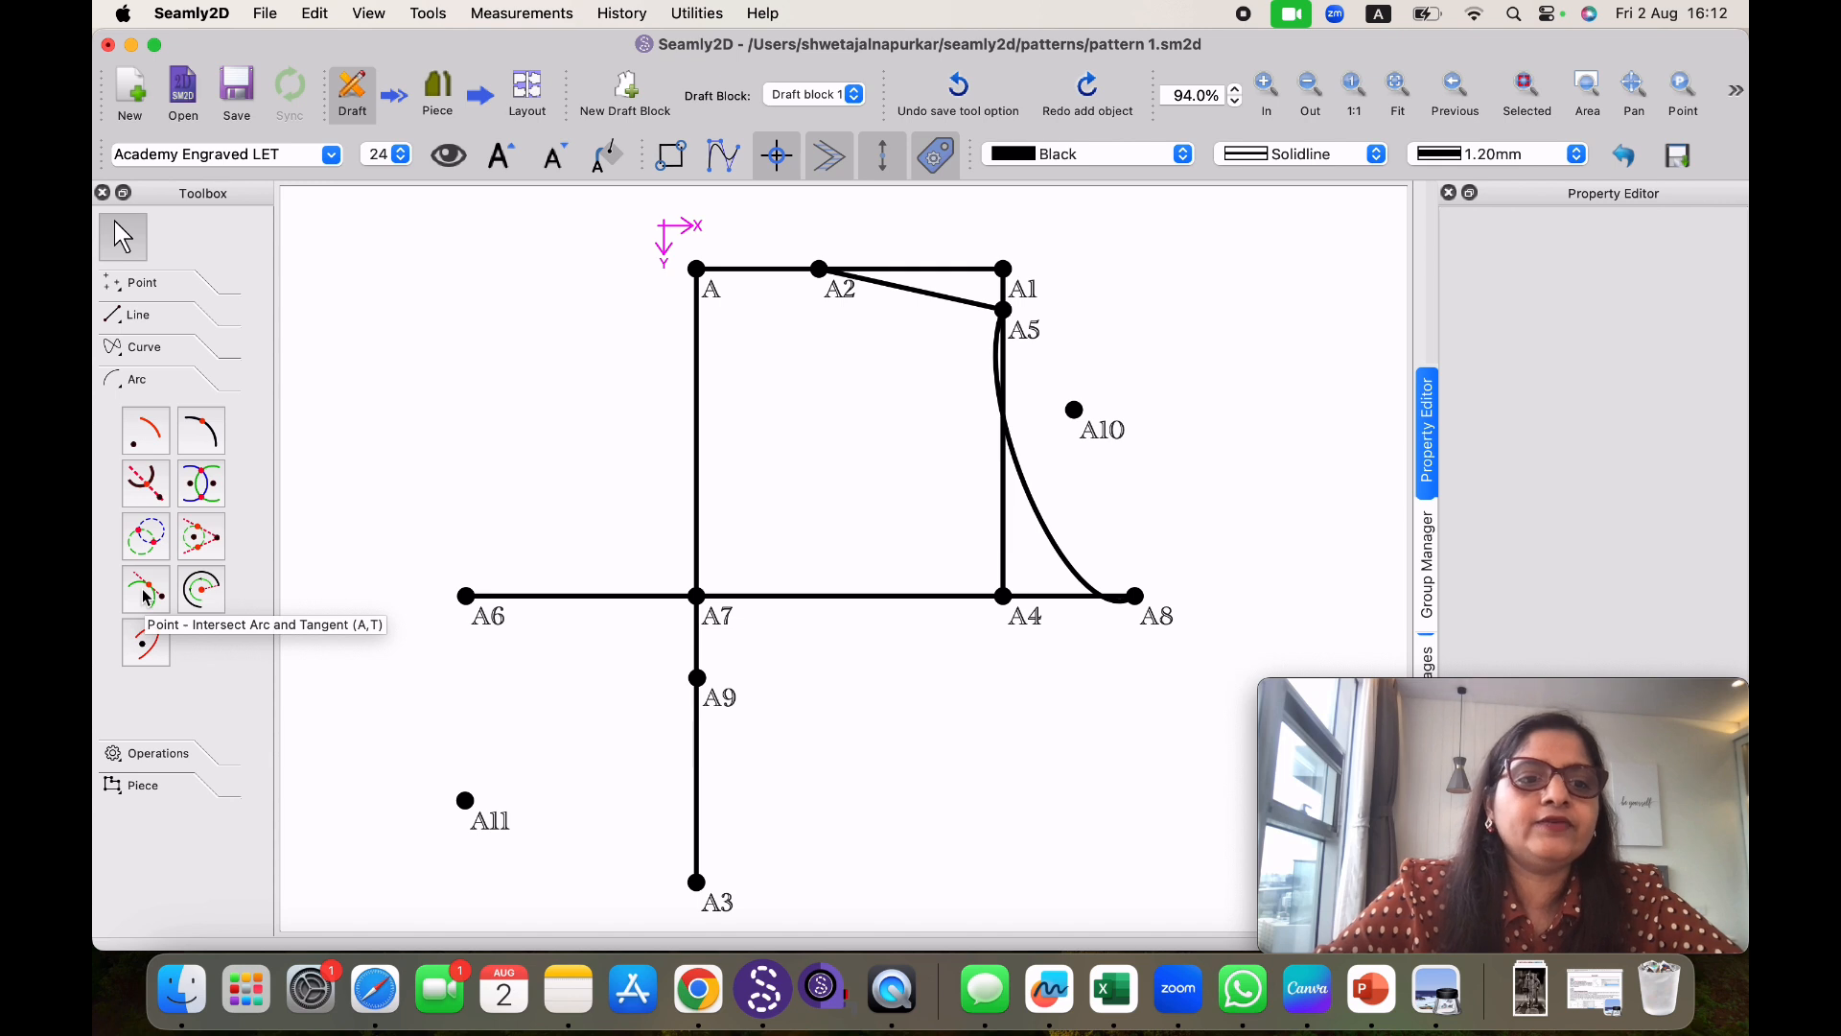
Draw an arc centred on A6 with a 6 cm radius, from 0° to 220°
left_click(146, 431)
left_click(468, 596)
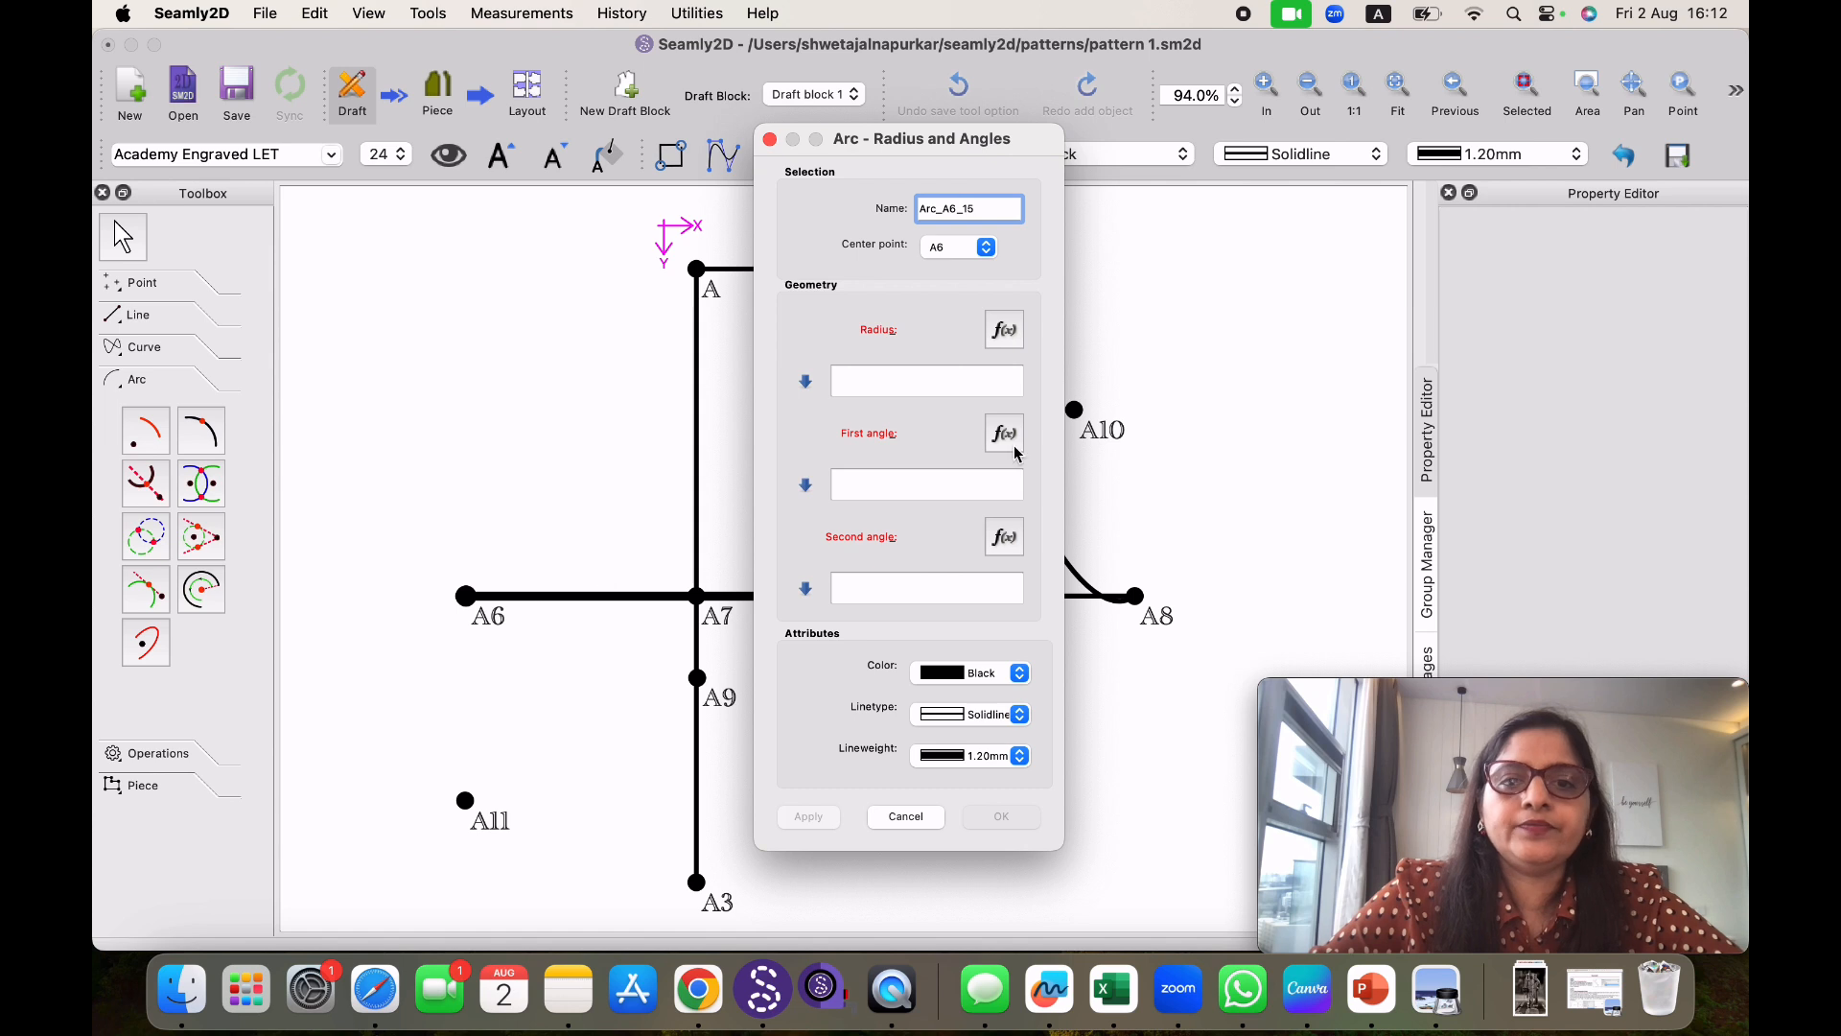
left_click(887, 381)
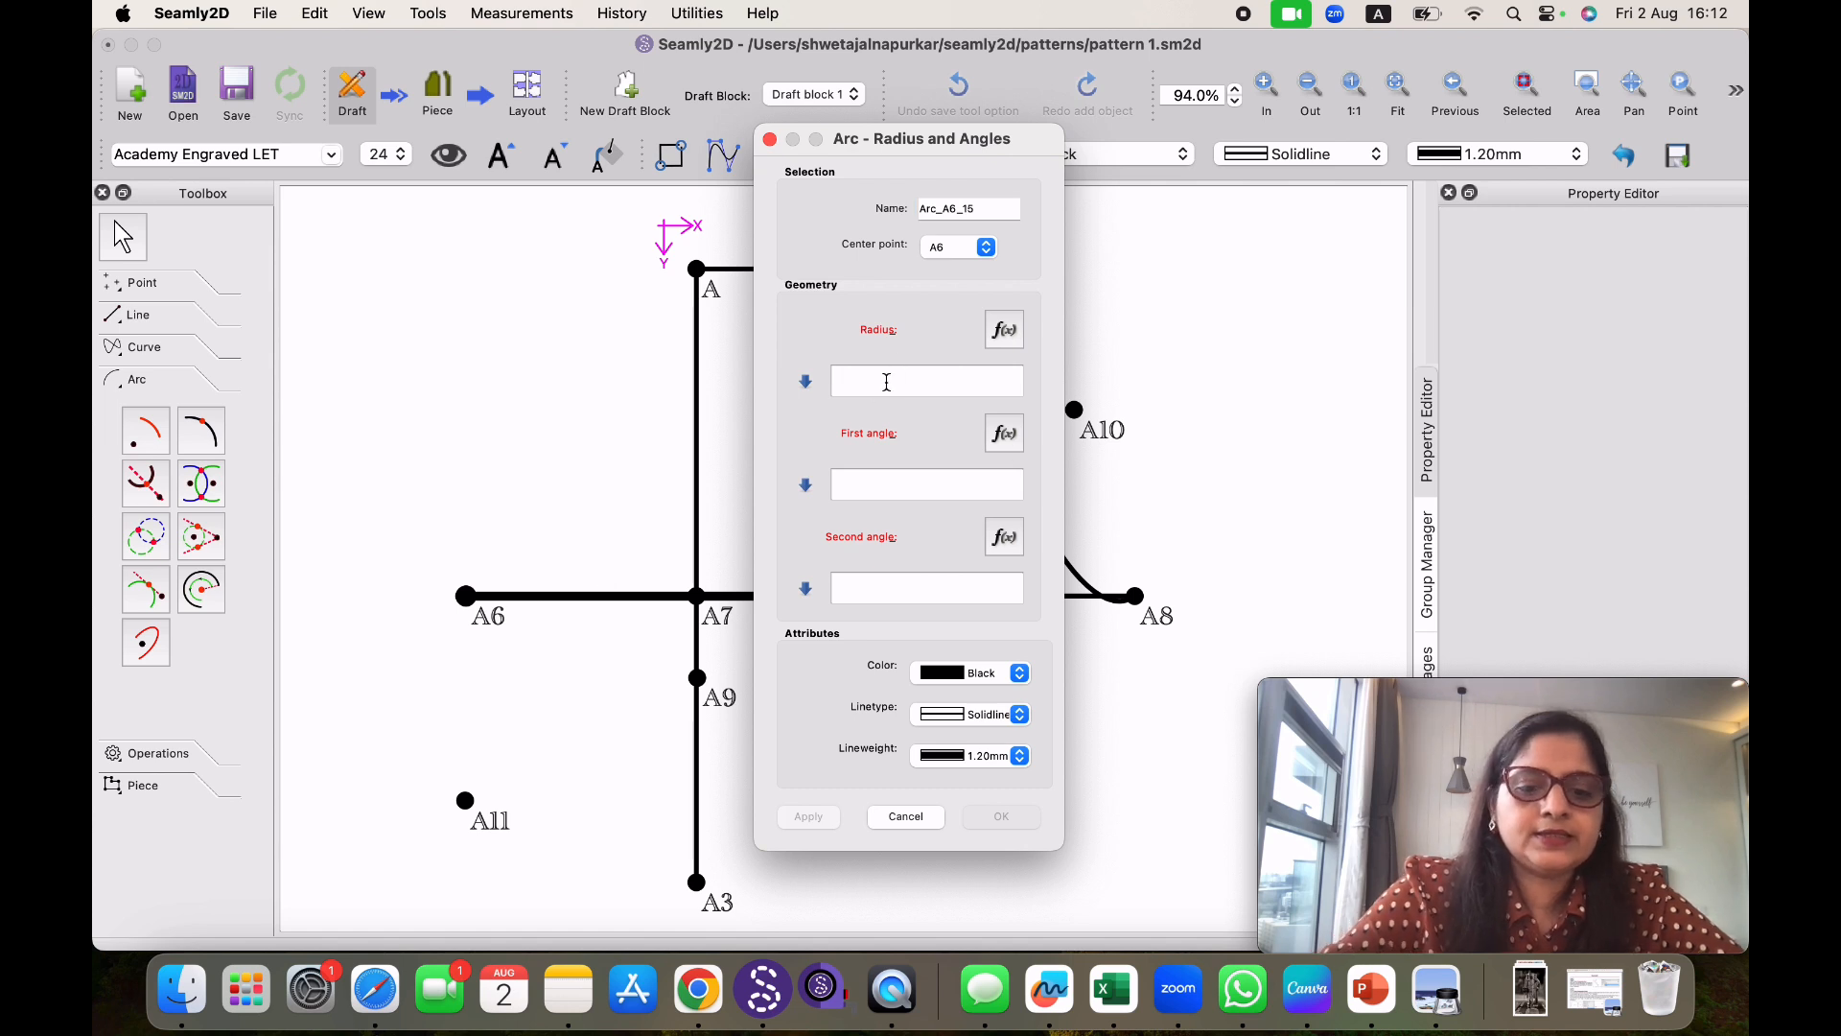
left_click(871, 480)
type("0")
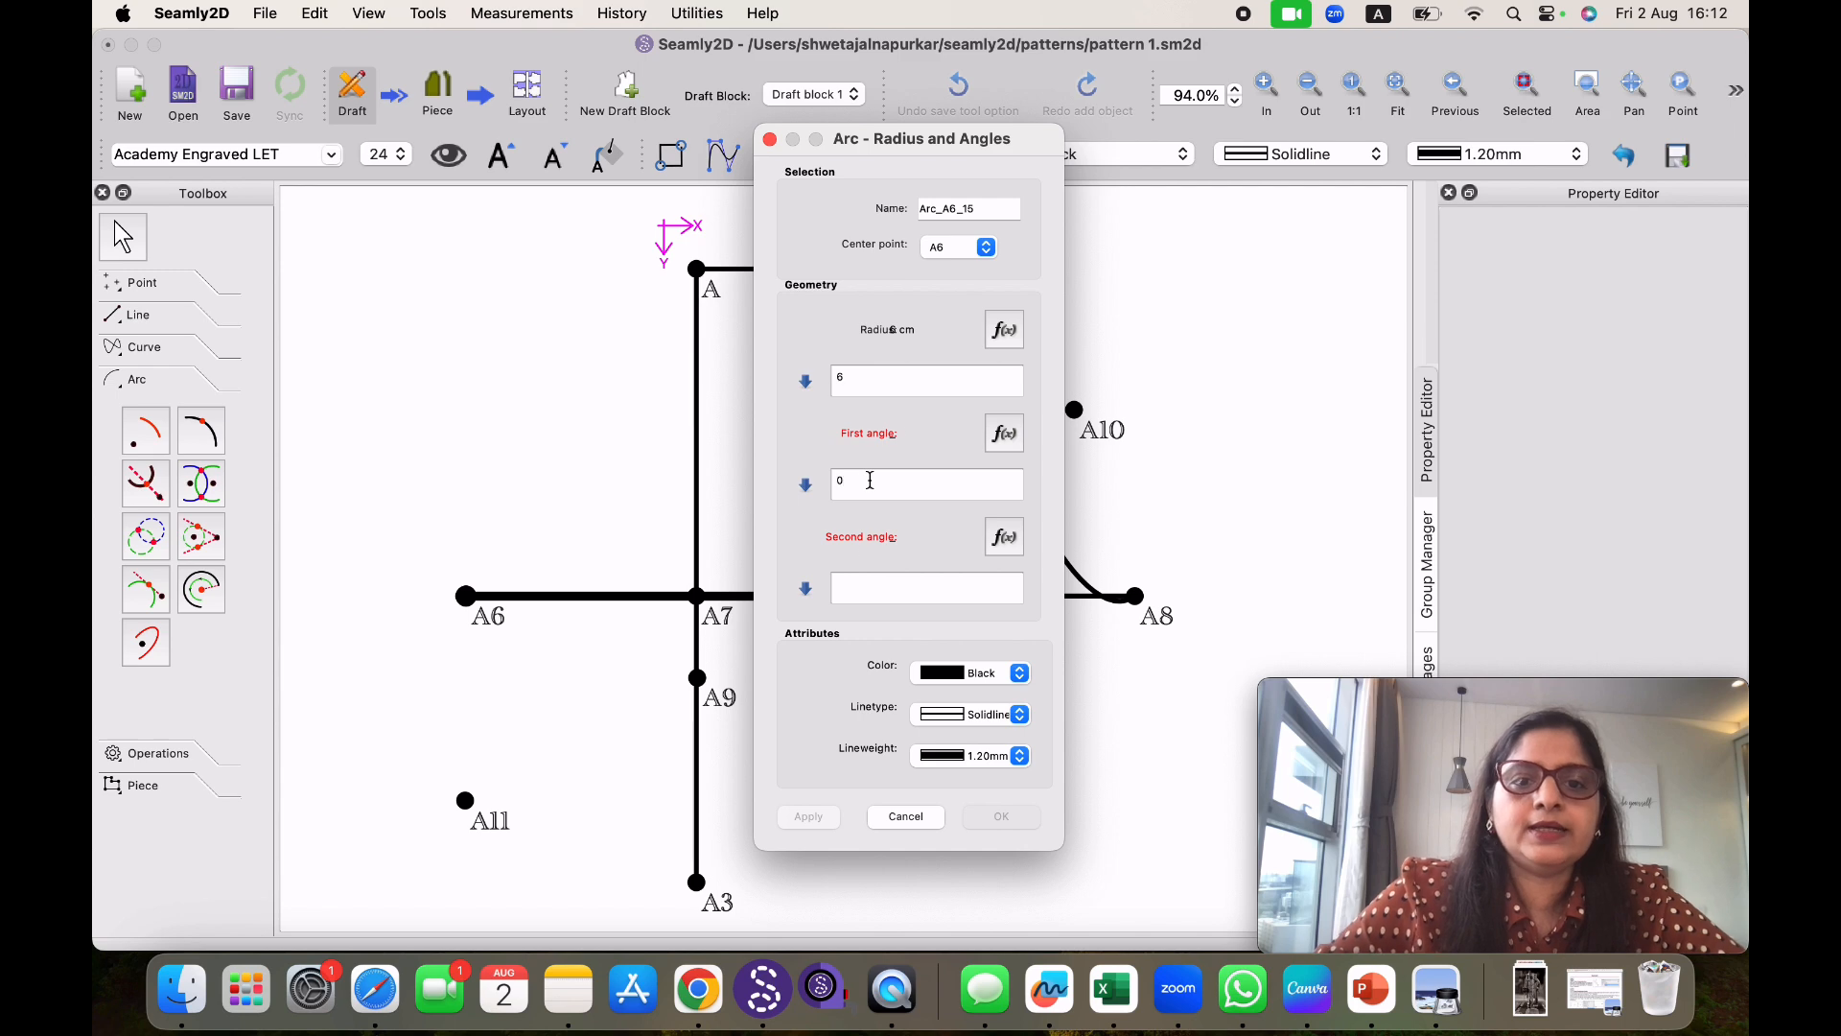
left_click(858, 584)
type("220")
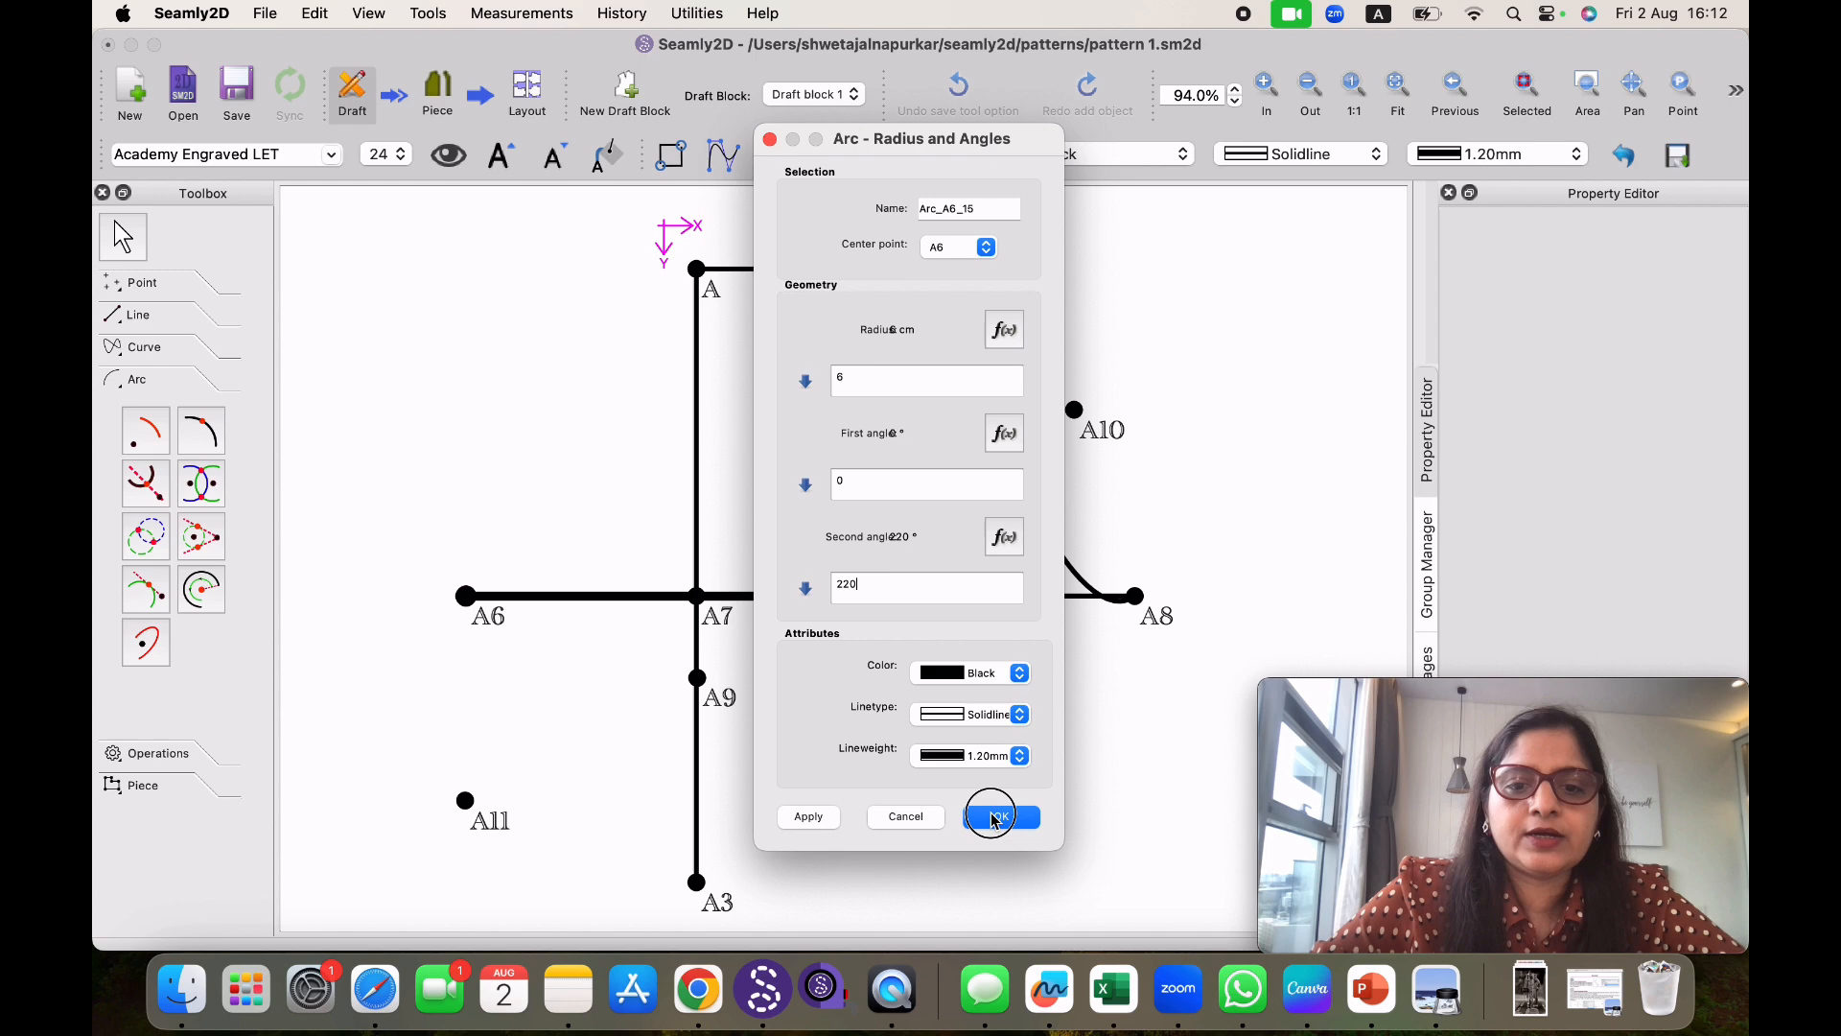
left_click(993, 817)
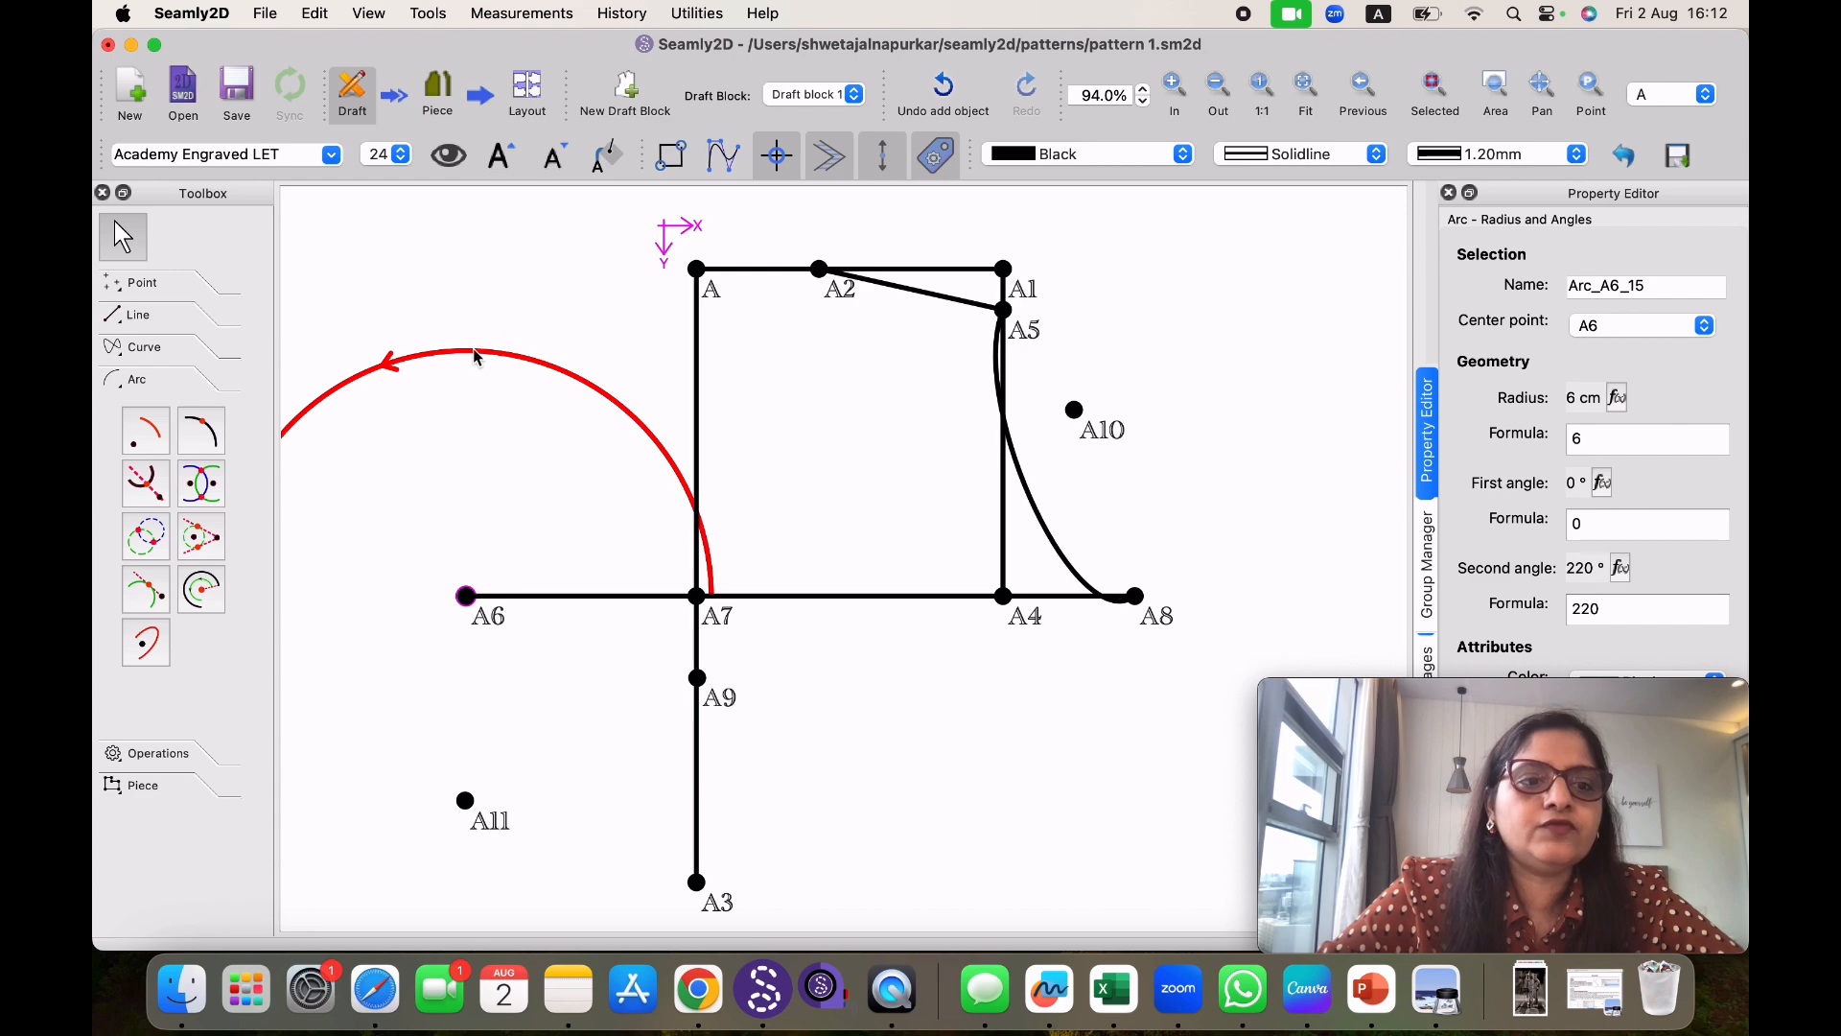
Create the first tangent point from point A on the arc centred on A6, and undo it
left_click(150, 594)
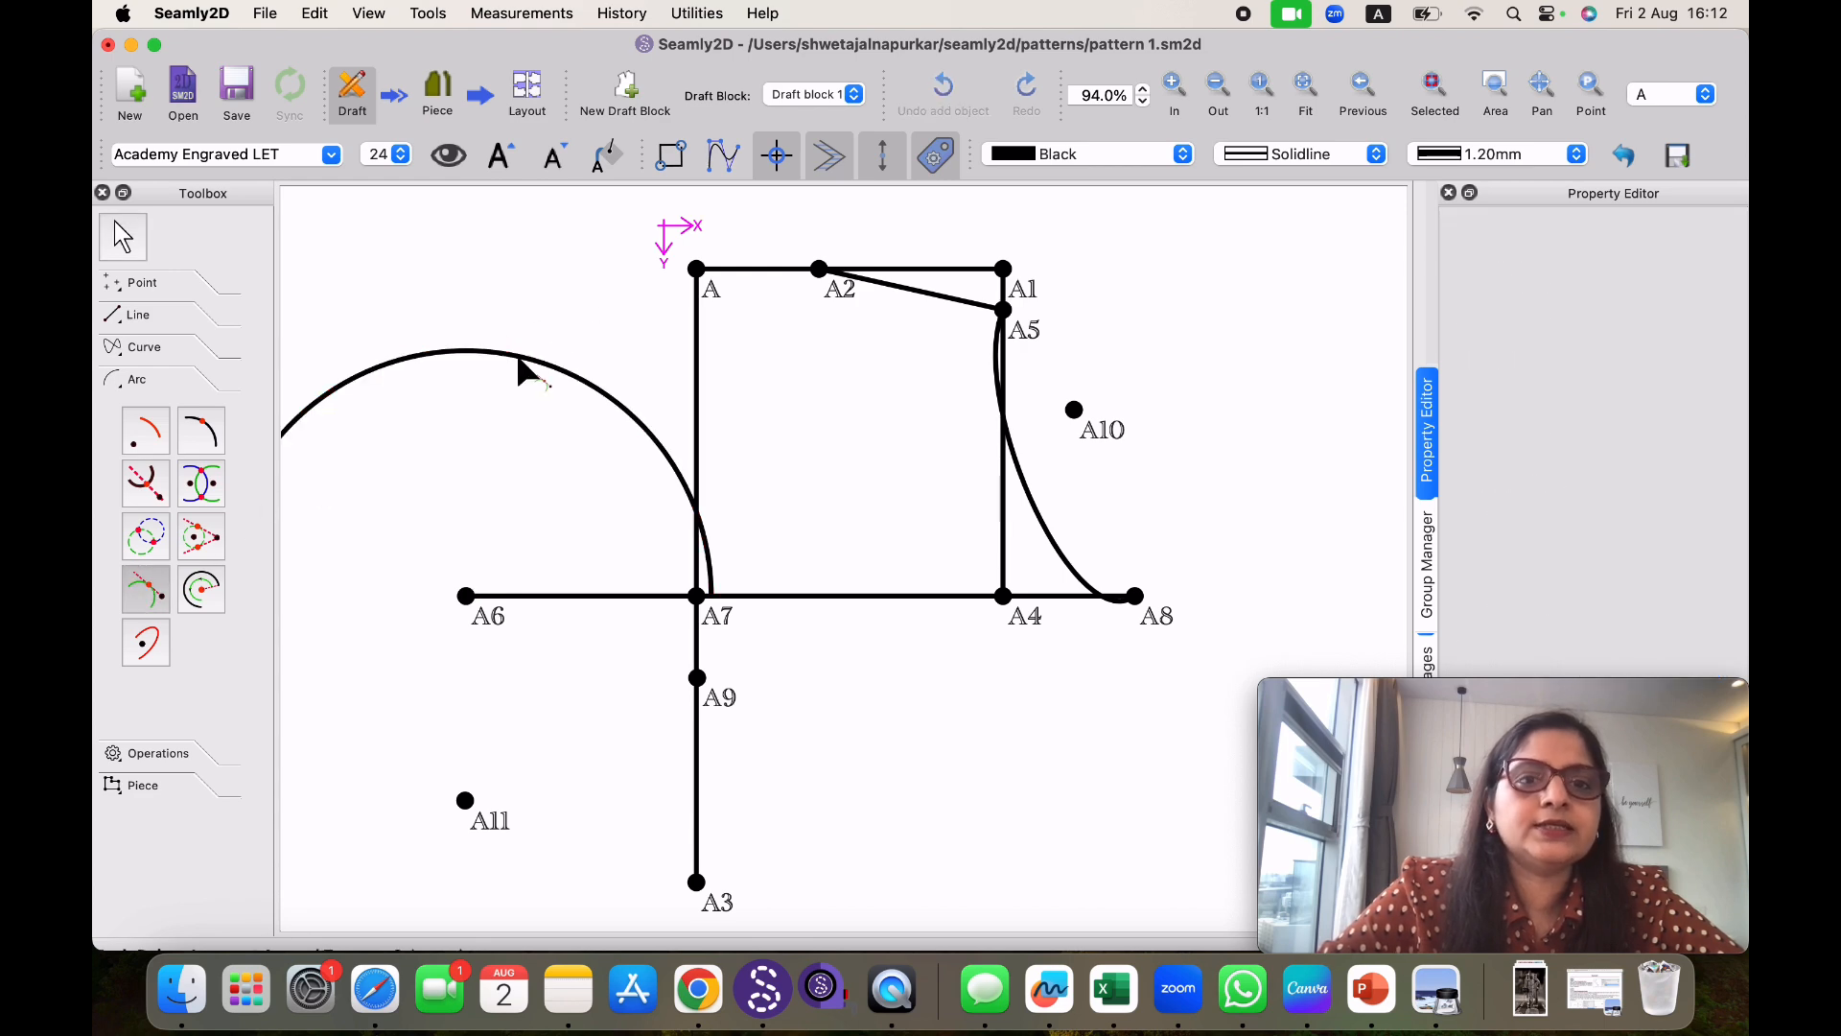
left_click(695, 270)
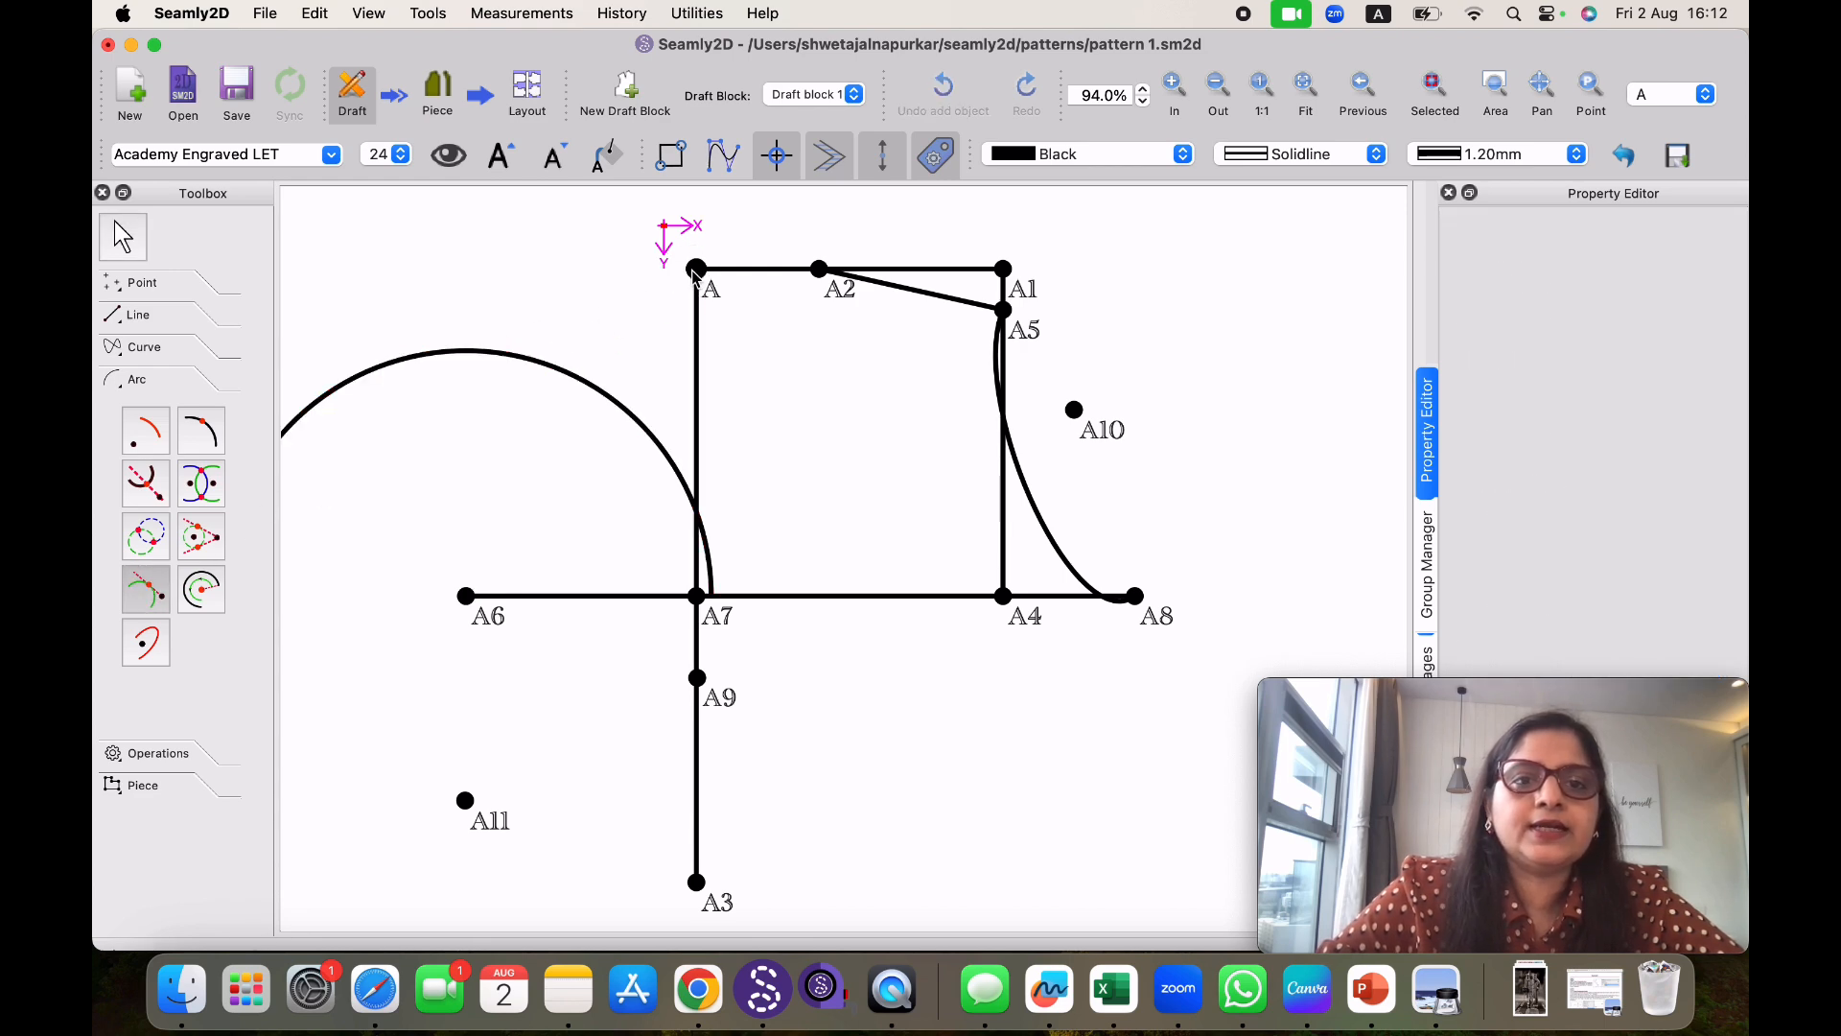
left_click(544, 365)
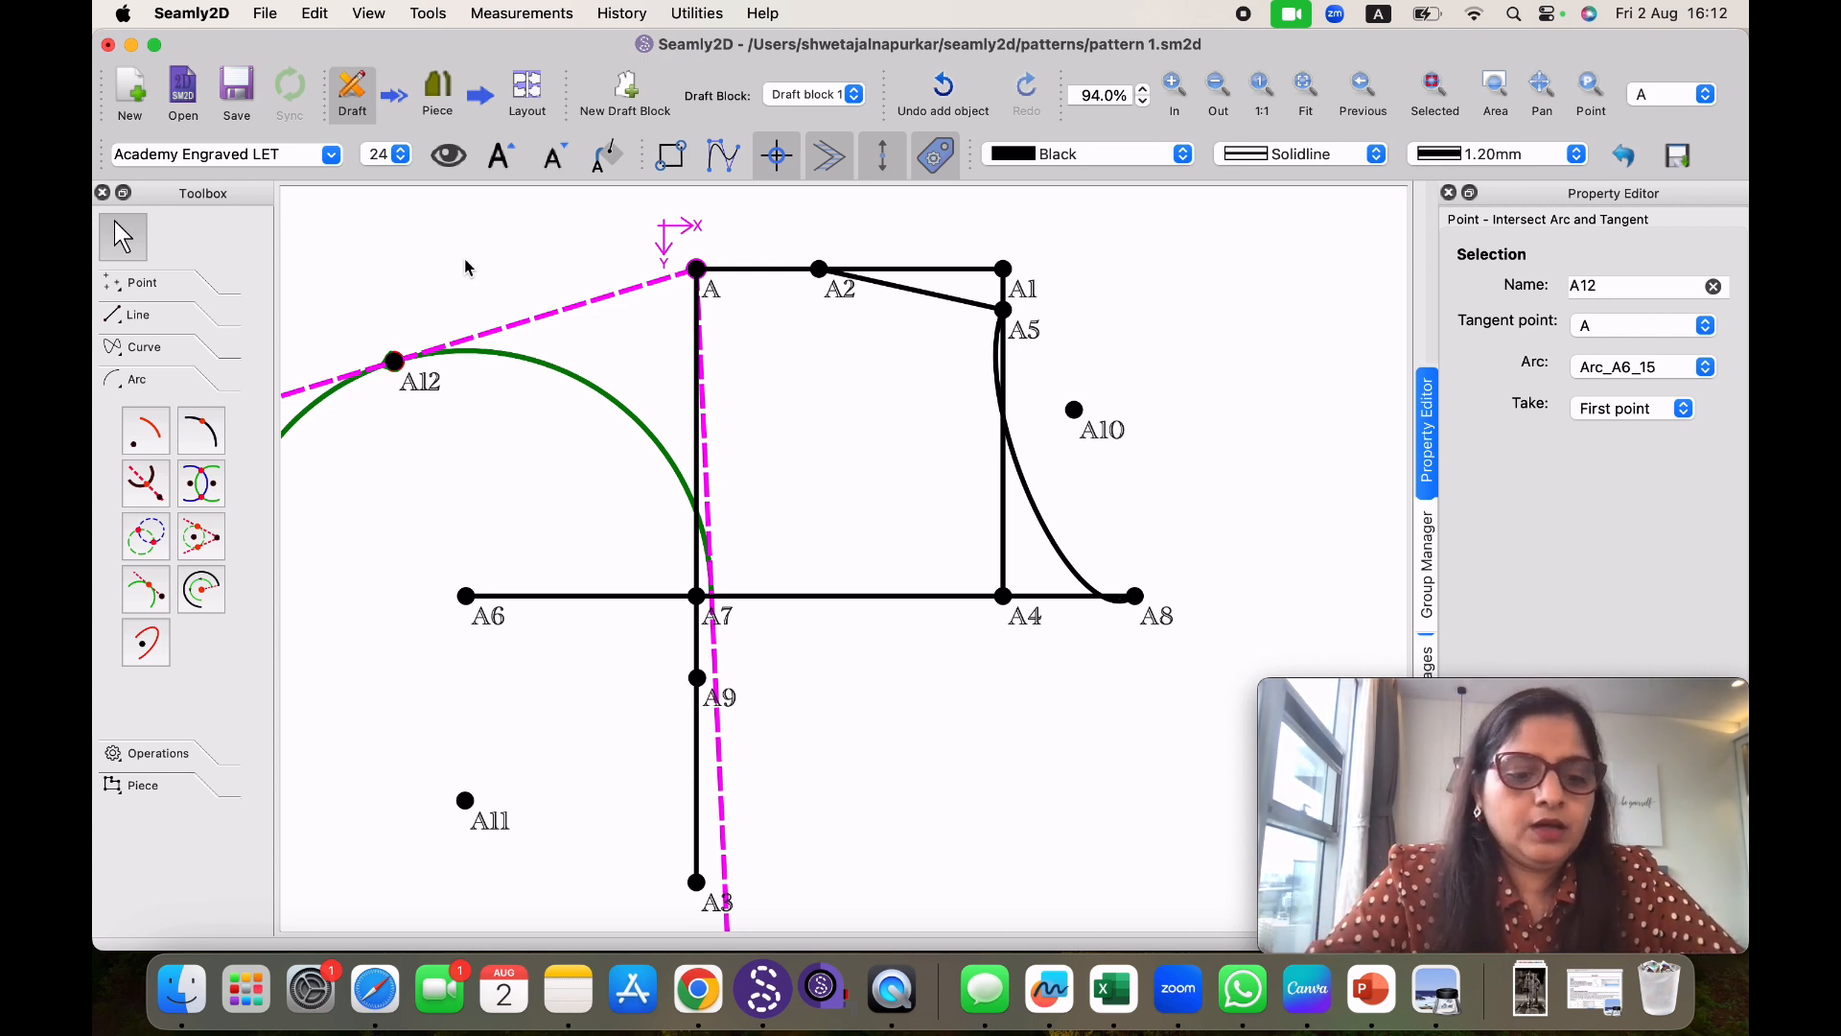
key("super+z")
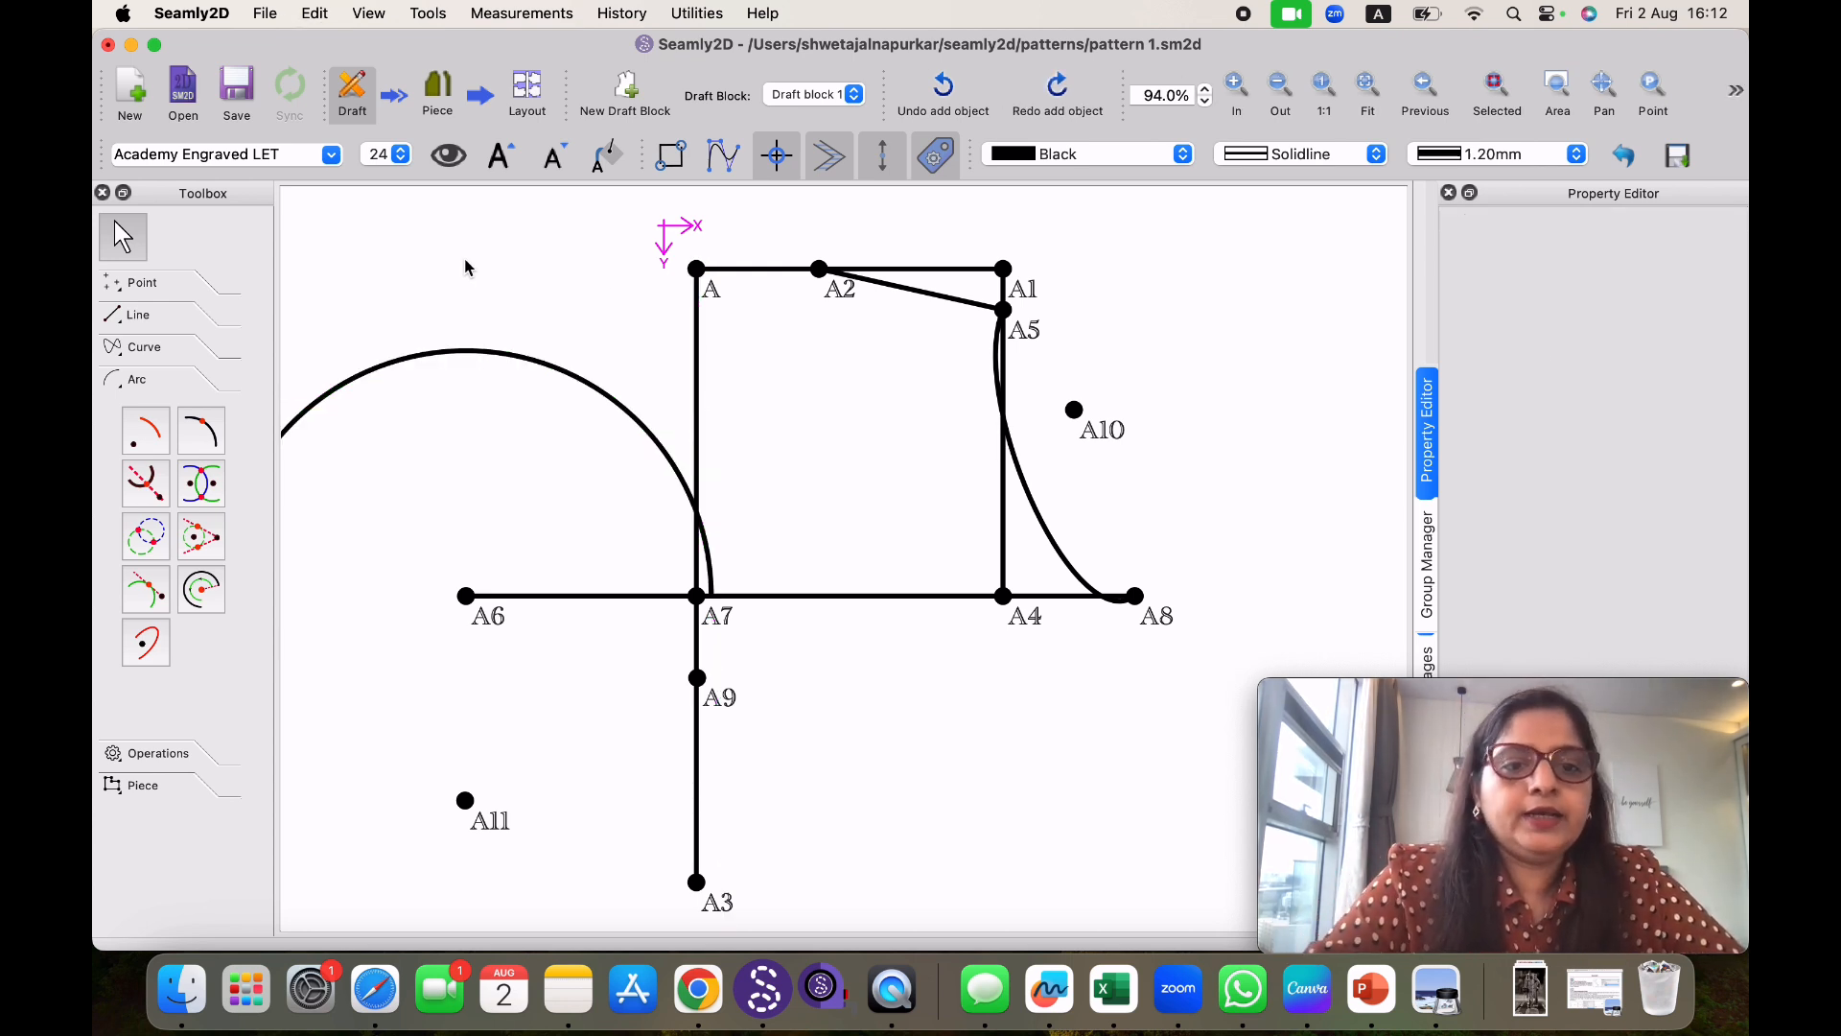
Draw a radius-and-length arc centred on A3 with a 4 cm radius, 0° first angle and 6 cm length
left_click(203, 582)
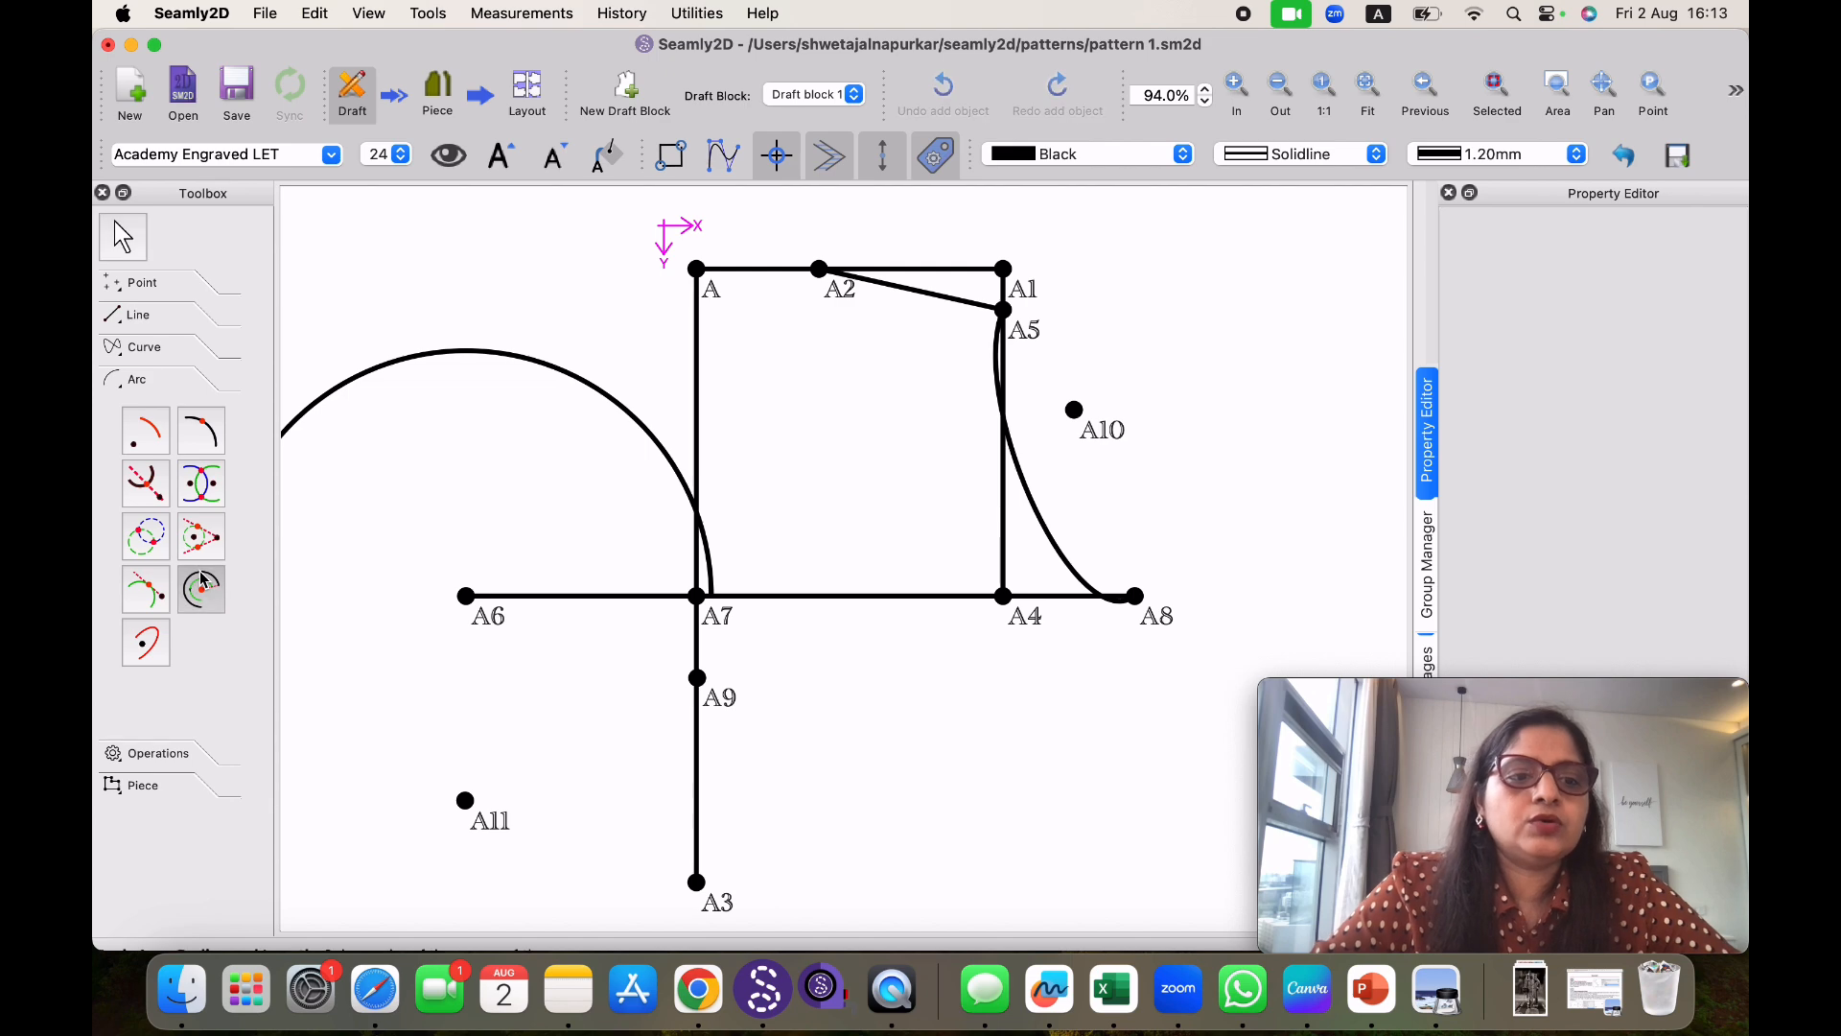
left_click(697, 883)
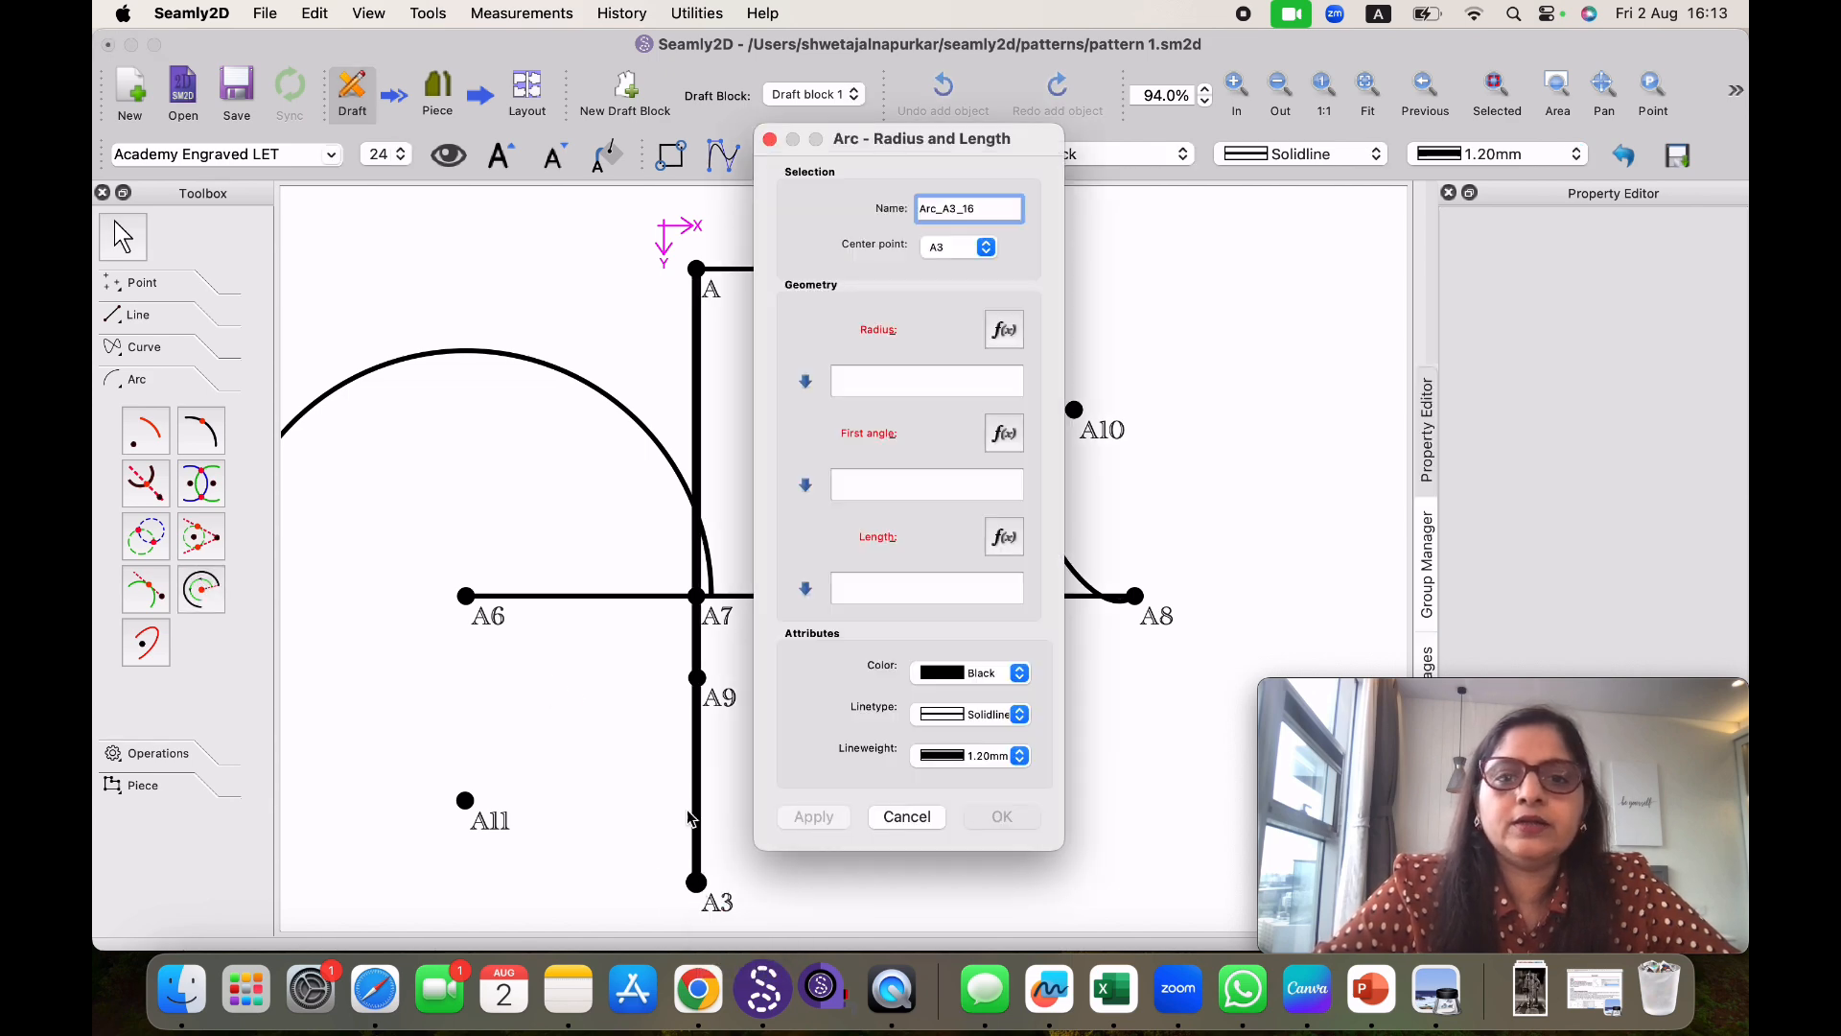
left_click(856, 382)
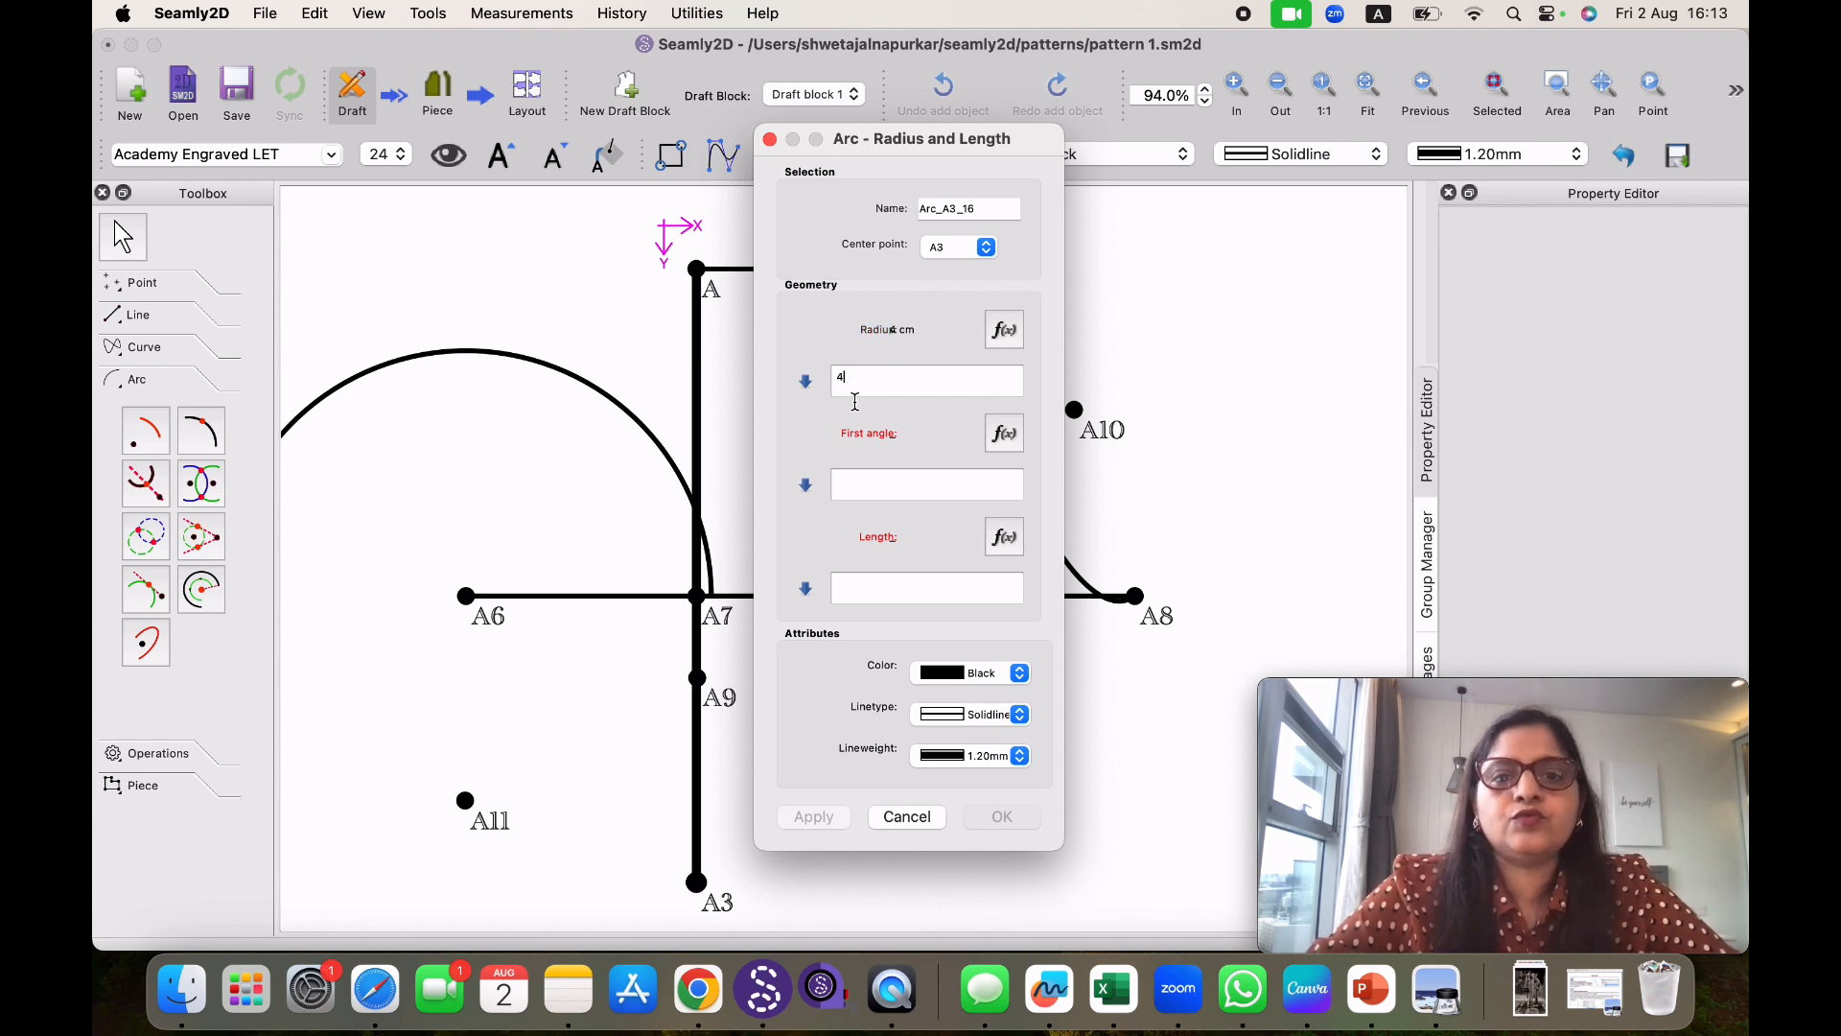
left_click(848, 481)
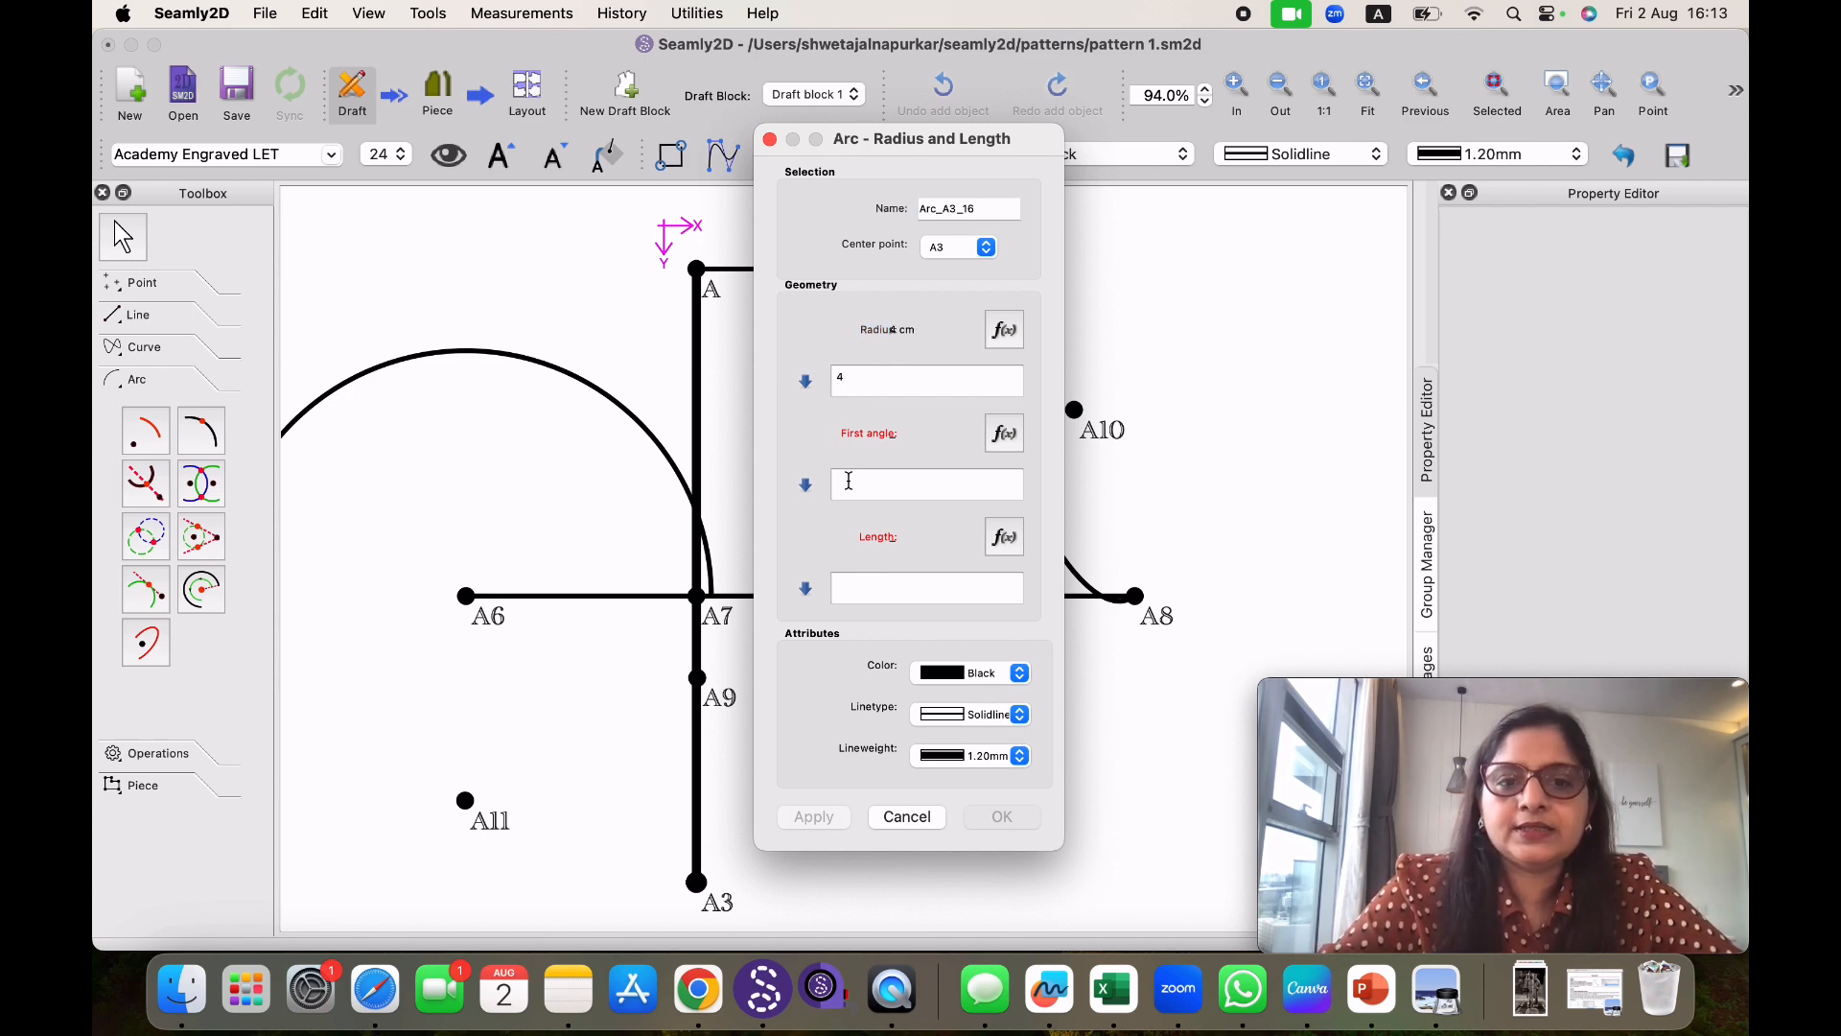
type("0")
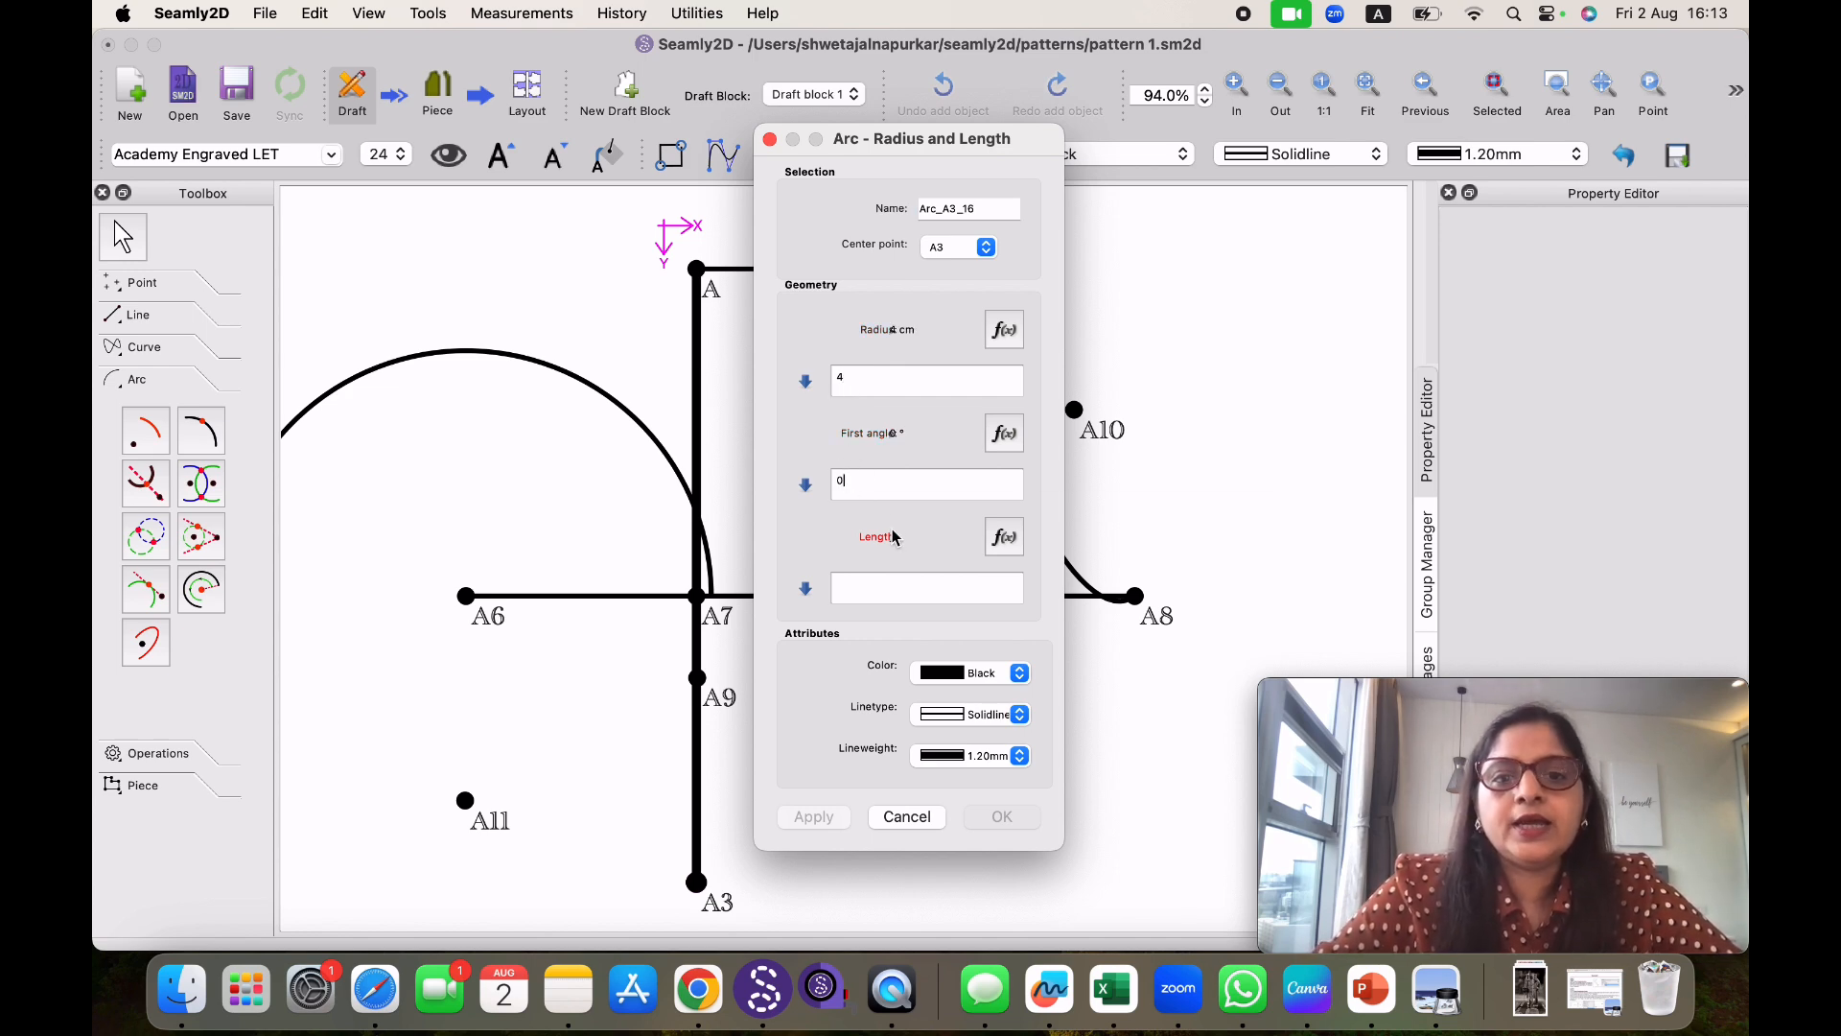
left_click(849, 593)
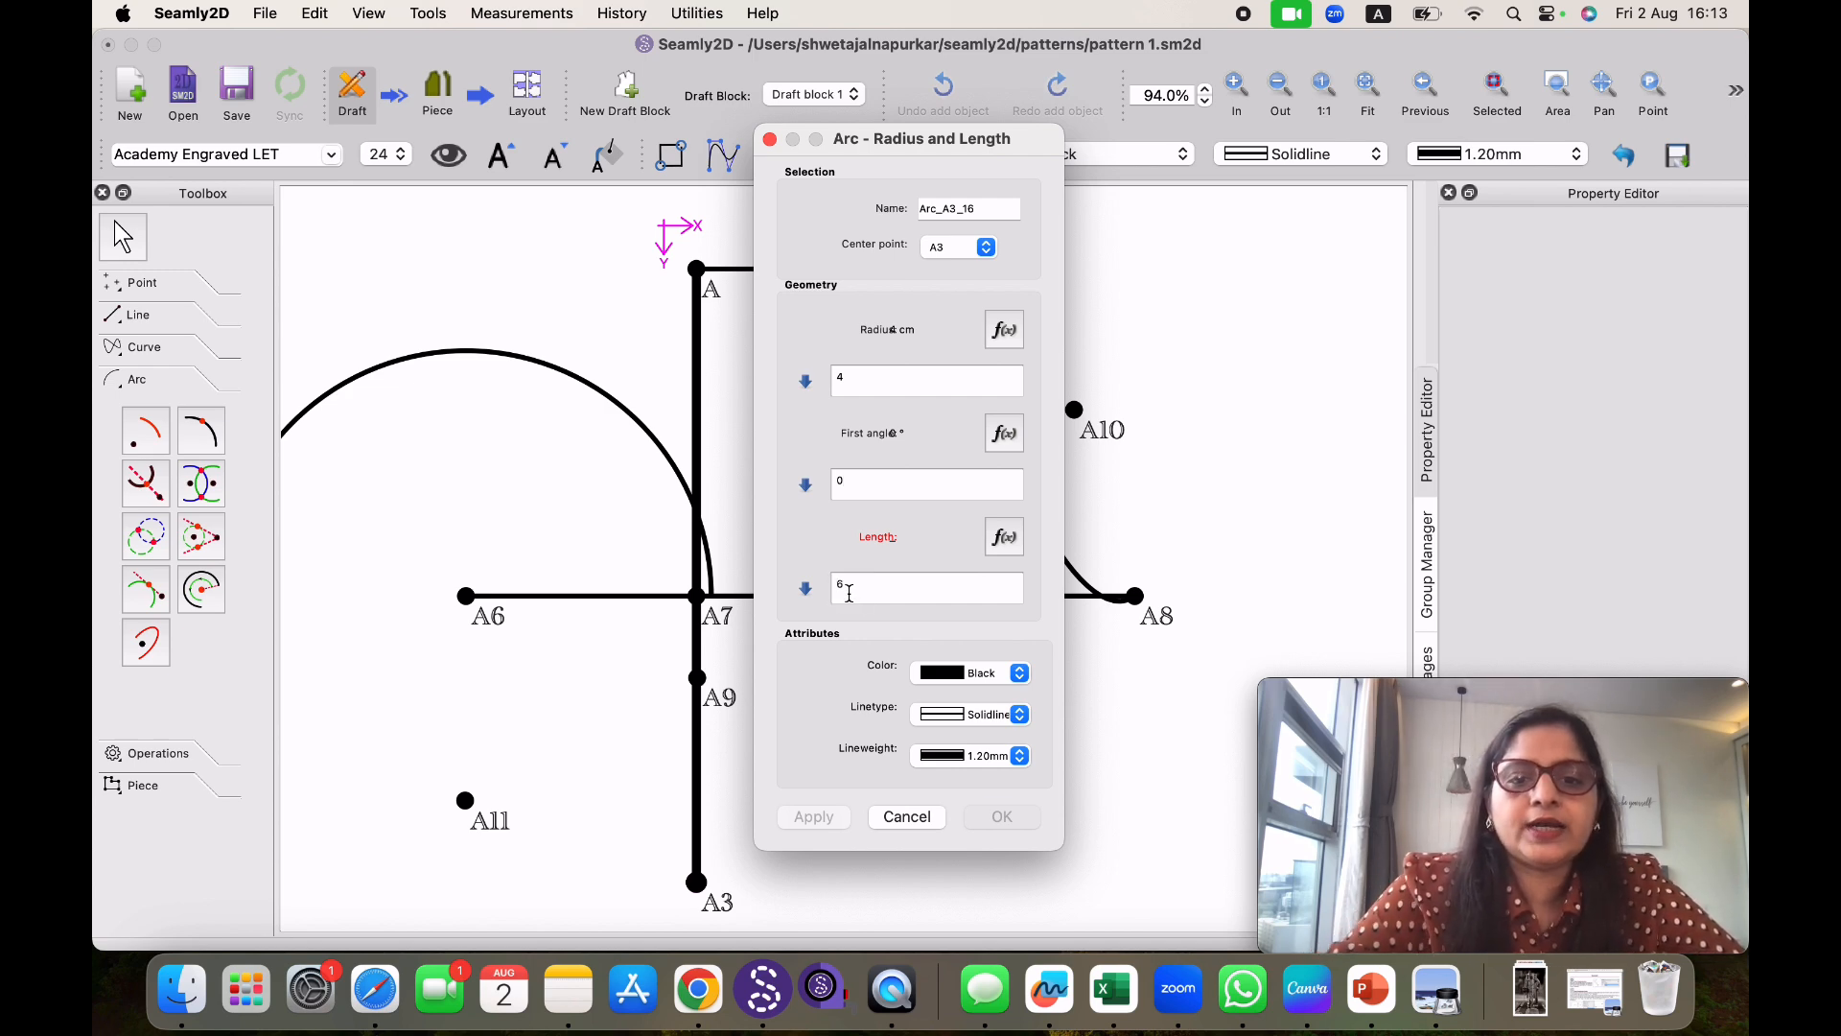
left_click(996, 817)
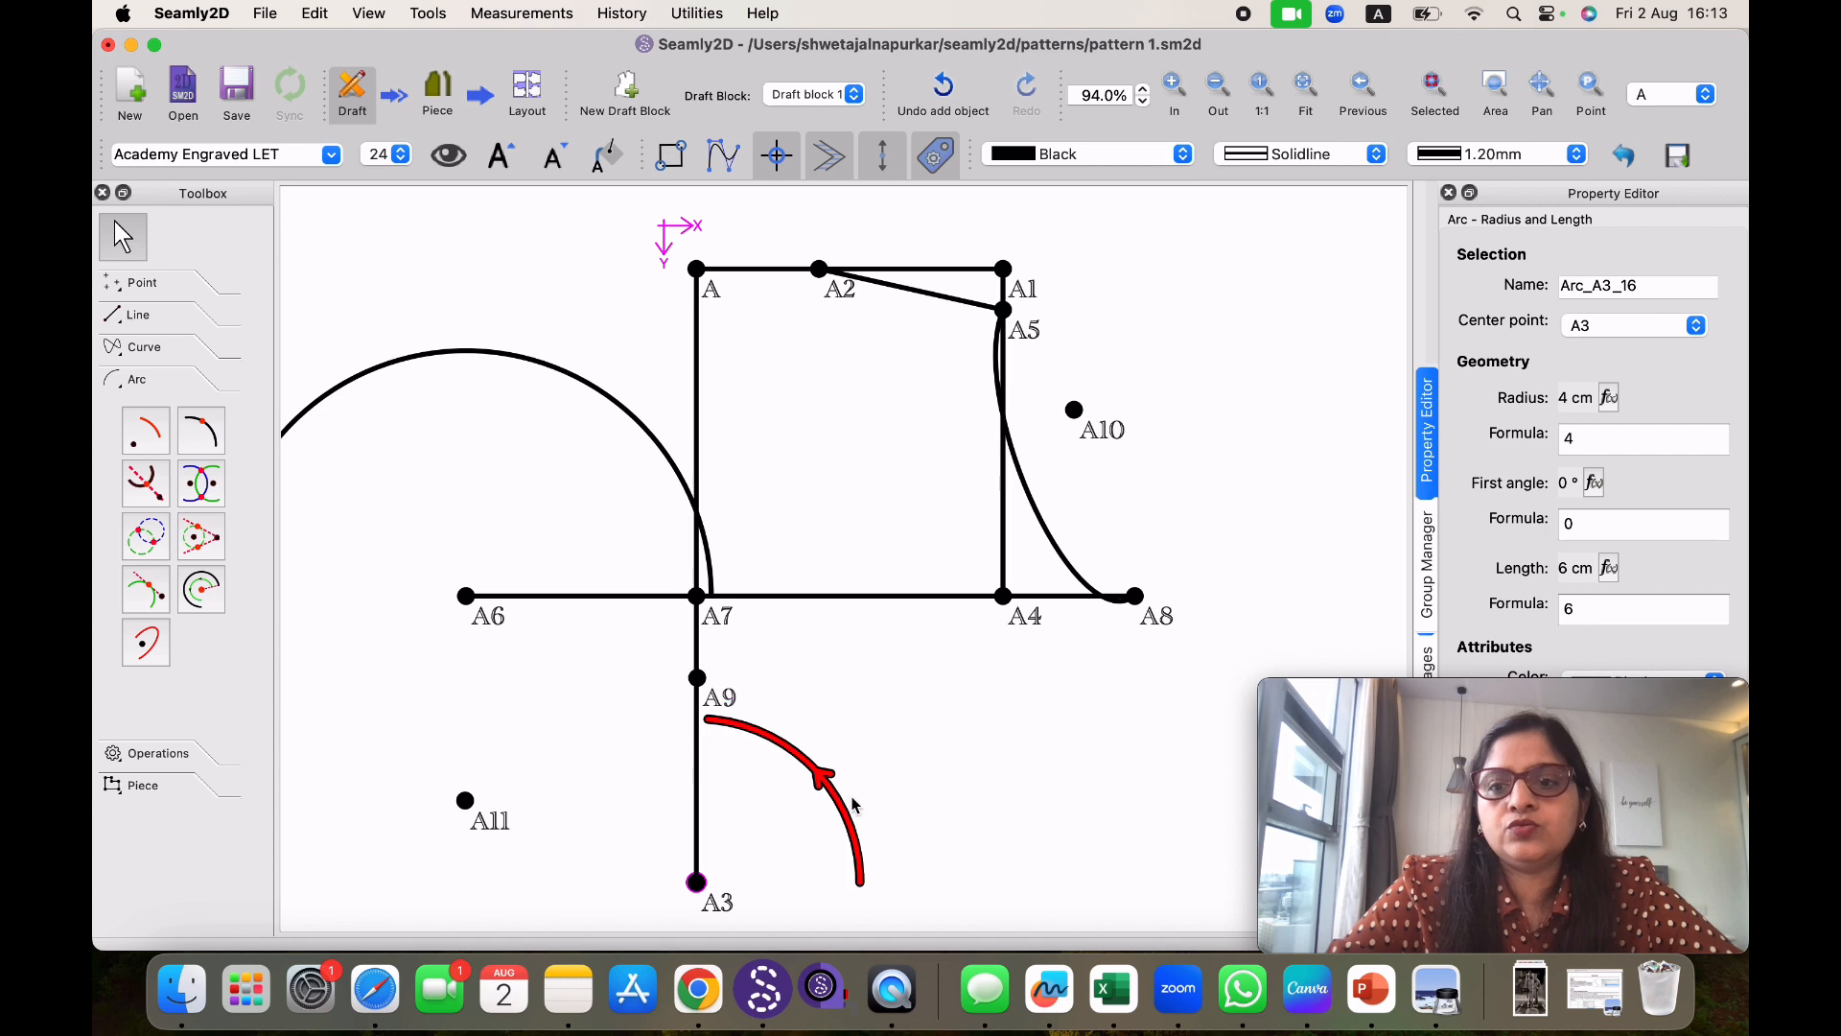
Set the length of the arc centred on A3 to 4 cm
left_click(1594, 609)
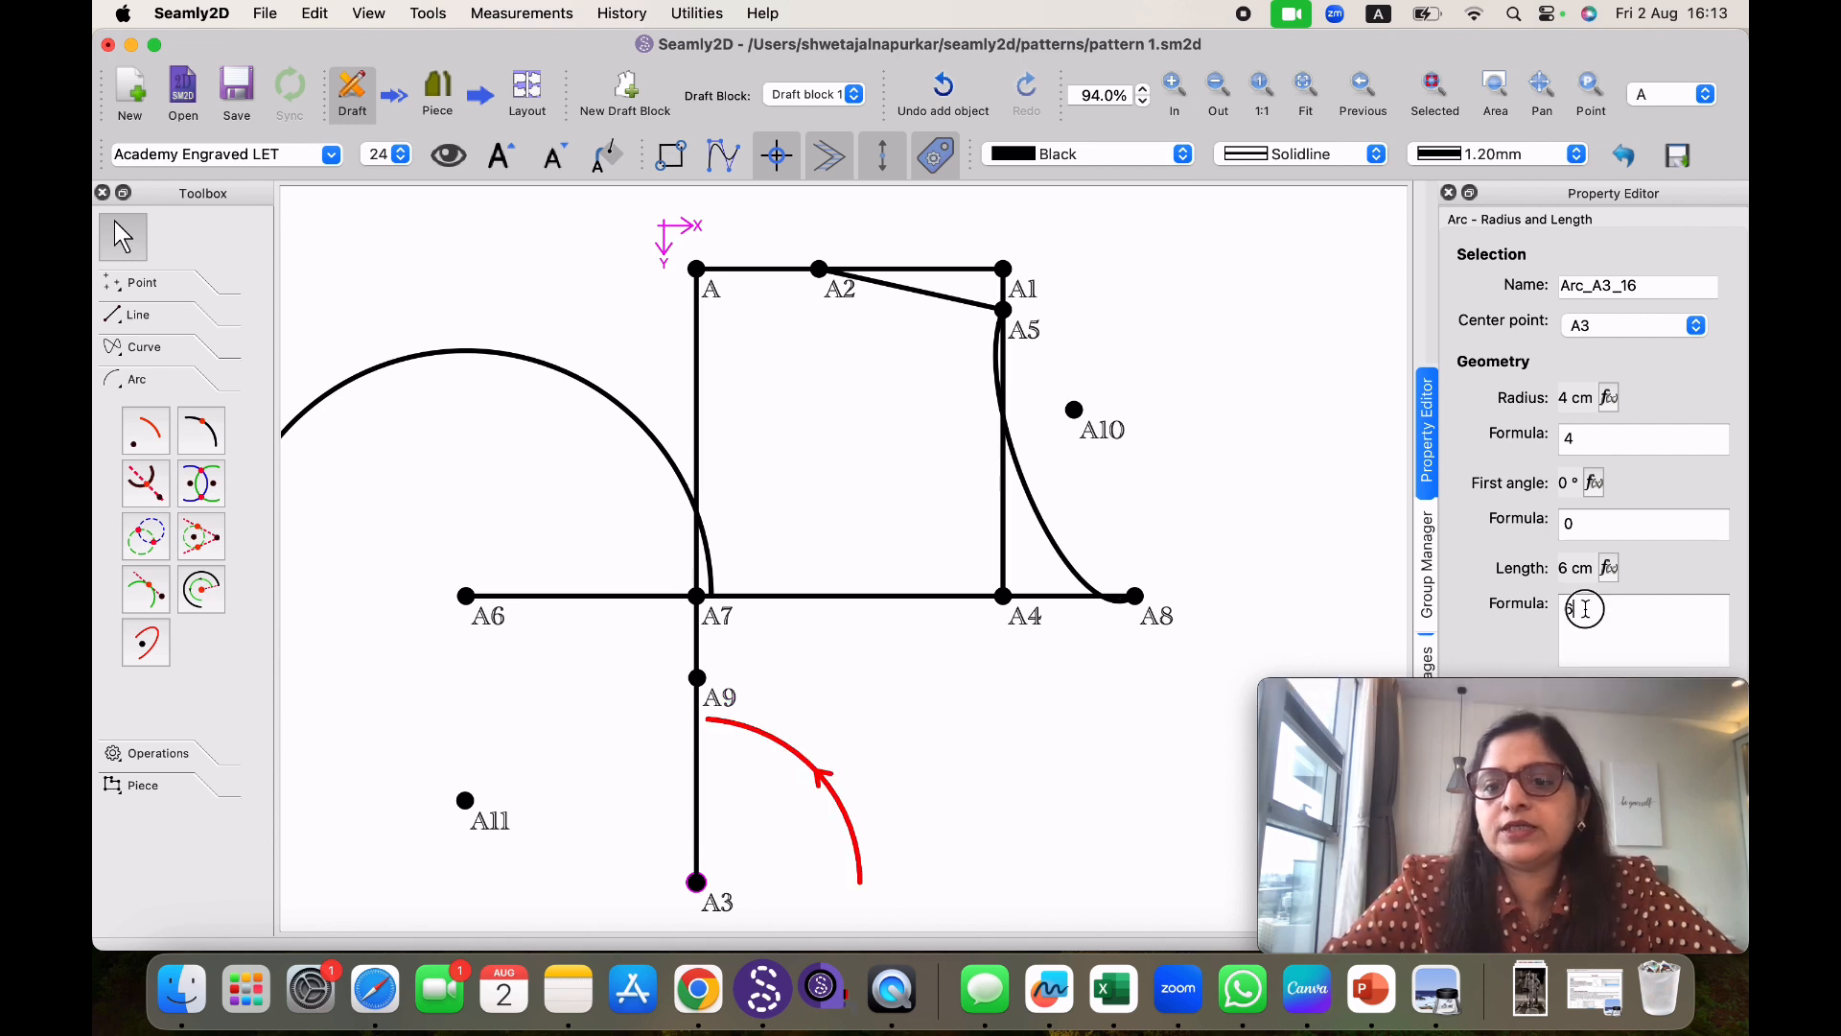
double_click(1569, 610)
key("BackSpace")
type("4")
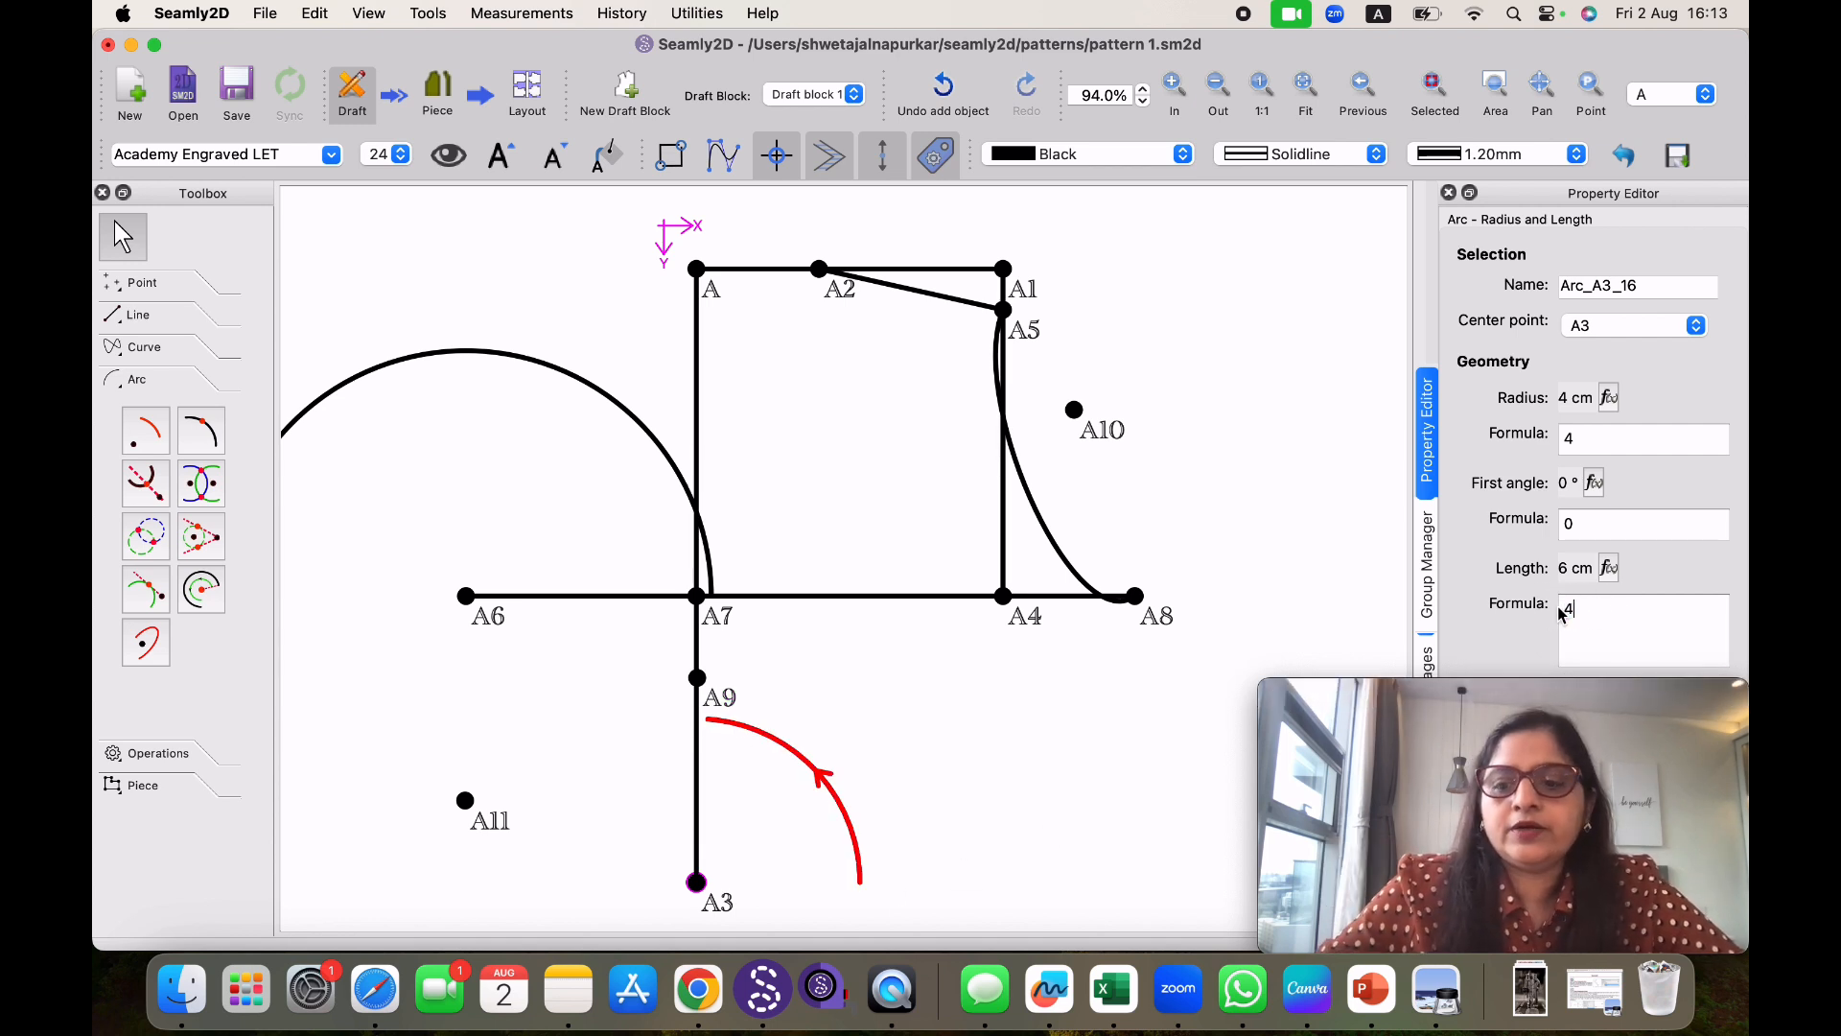
key("Return")
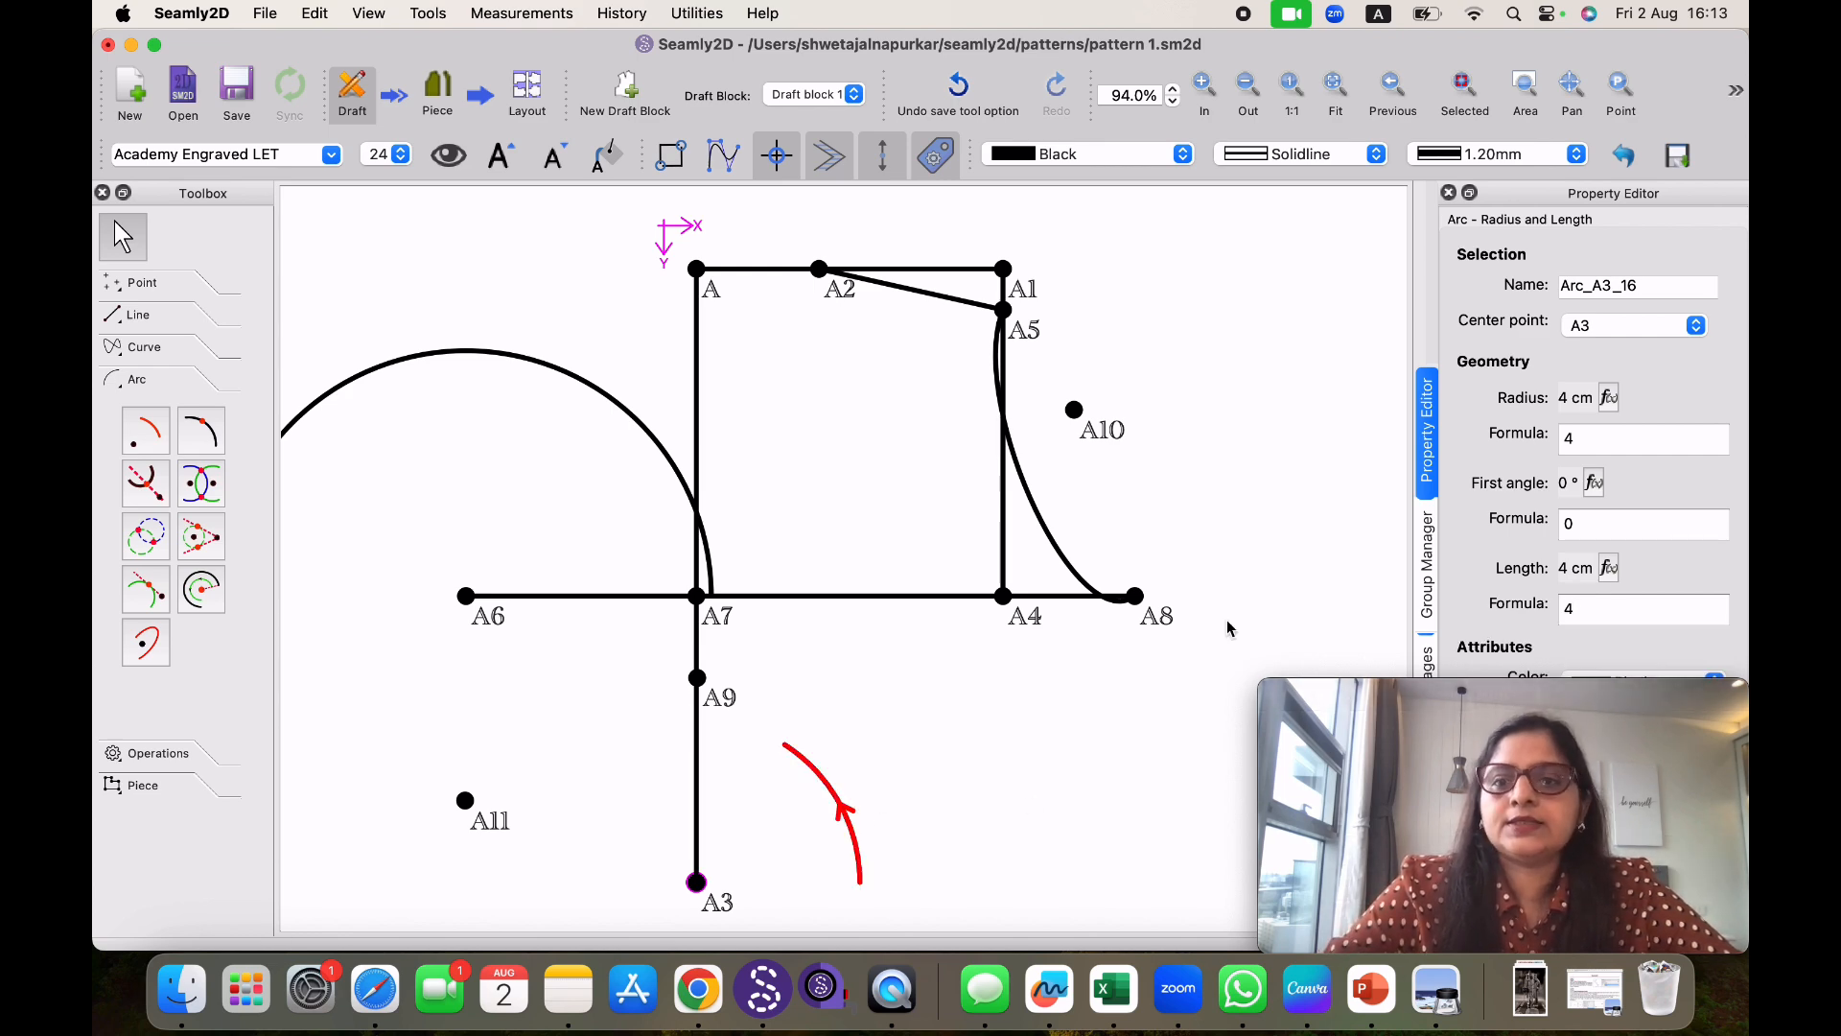
Set the length of the arc centred on A3 to 12 cm
double_click(1564, 608)
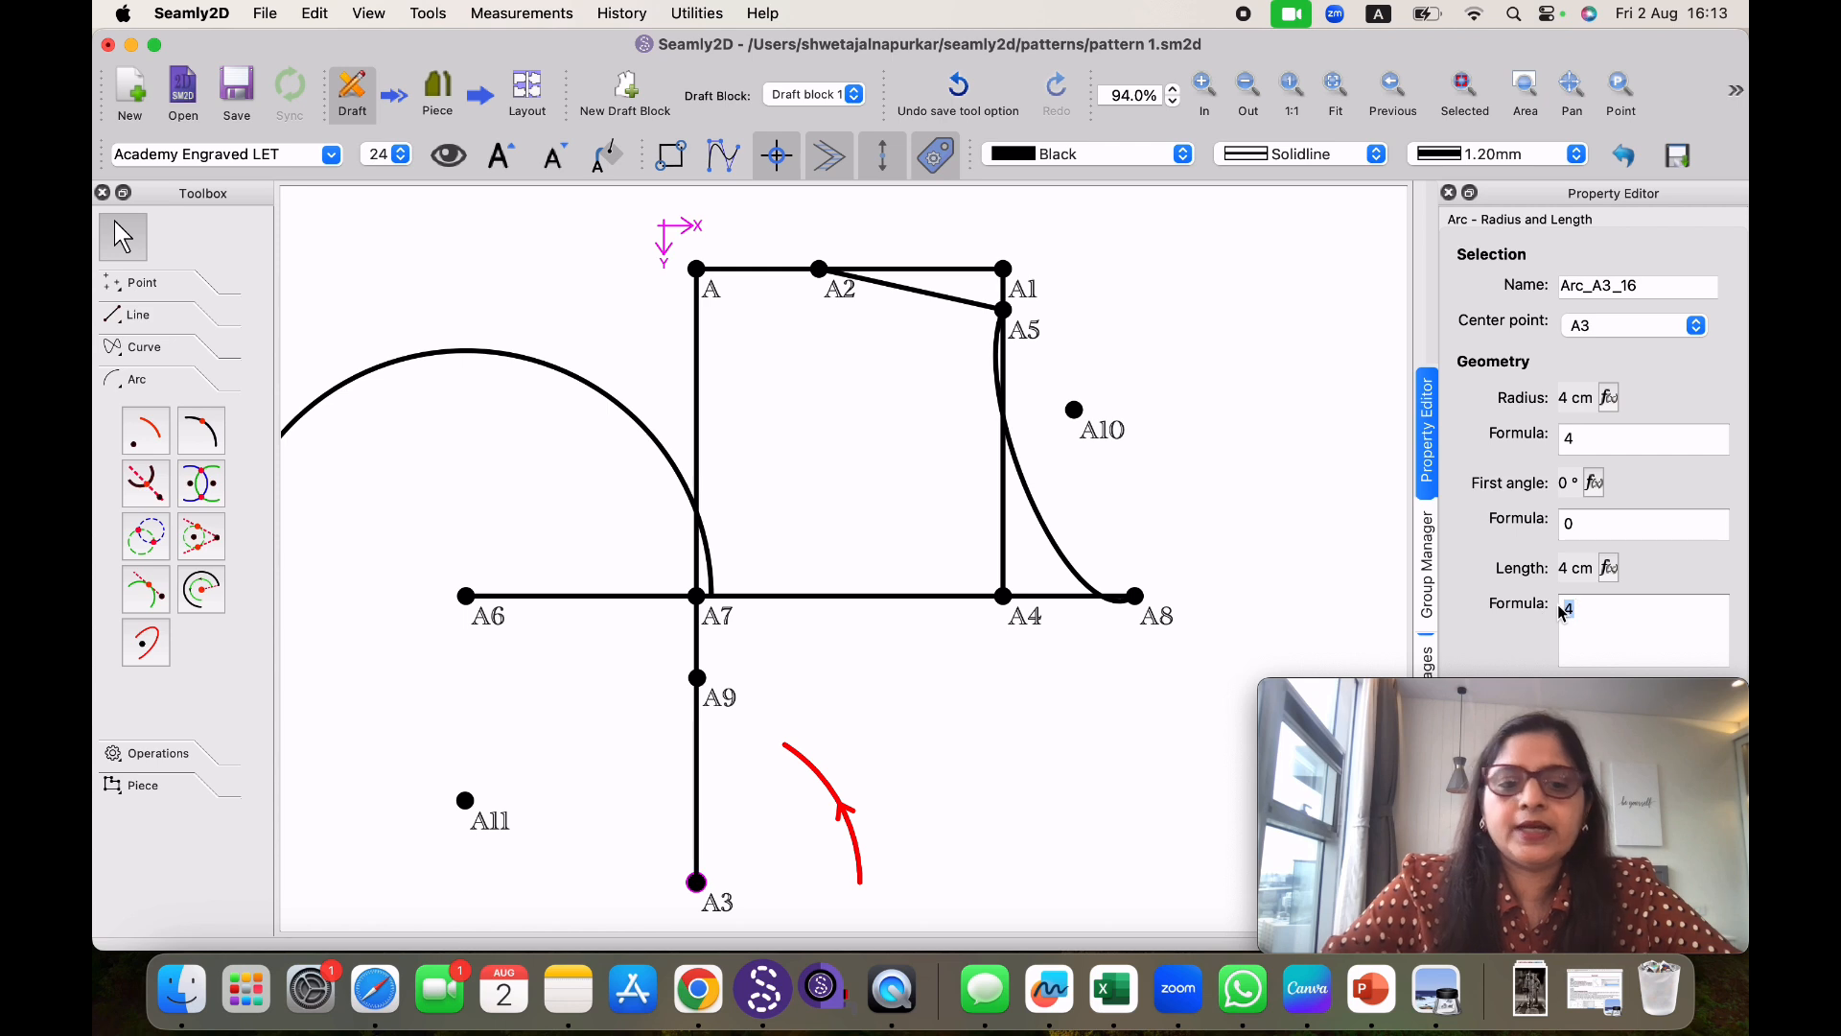
type("12")
key("Return")
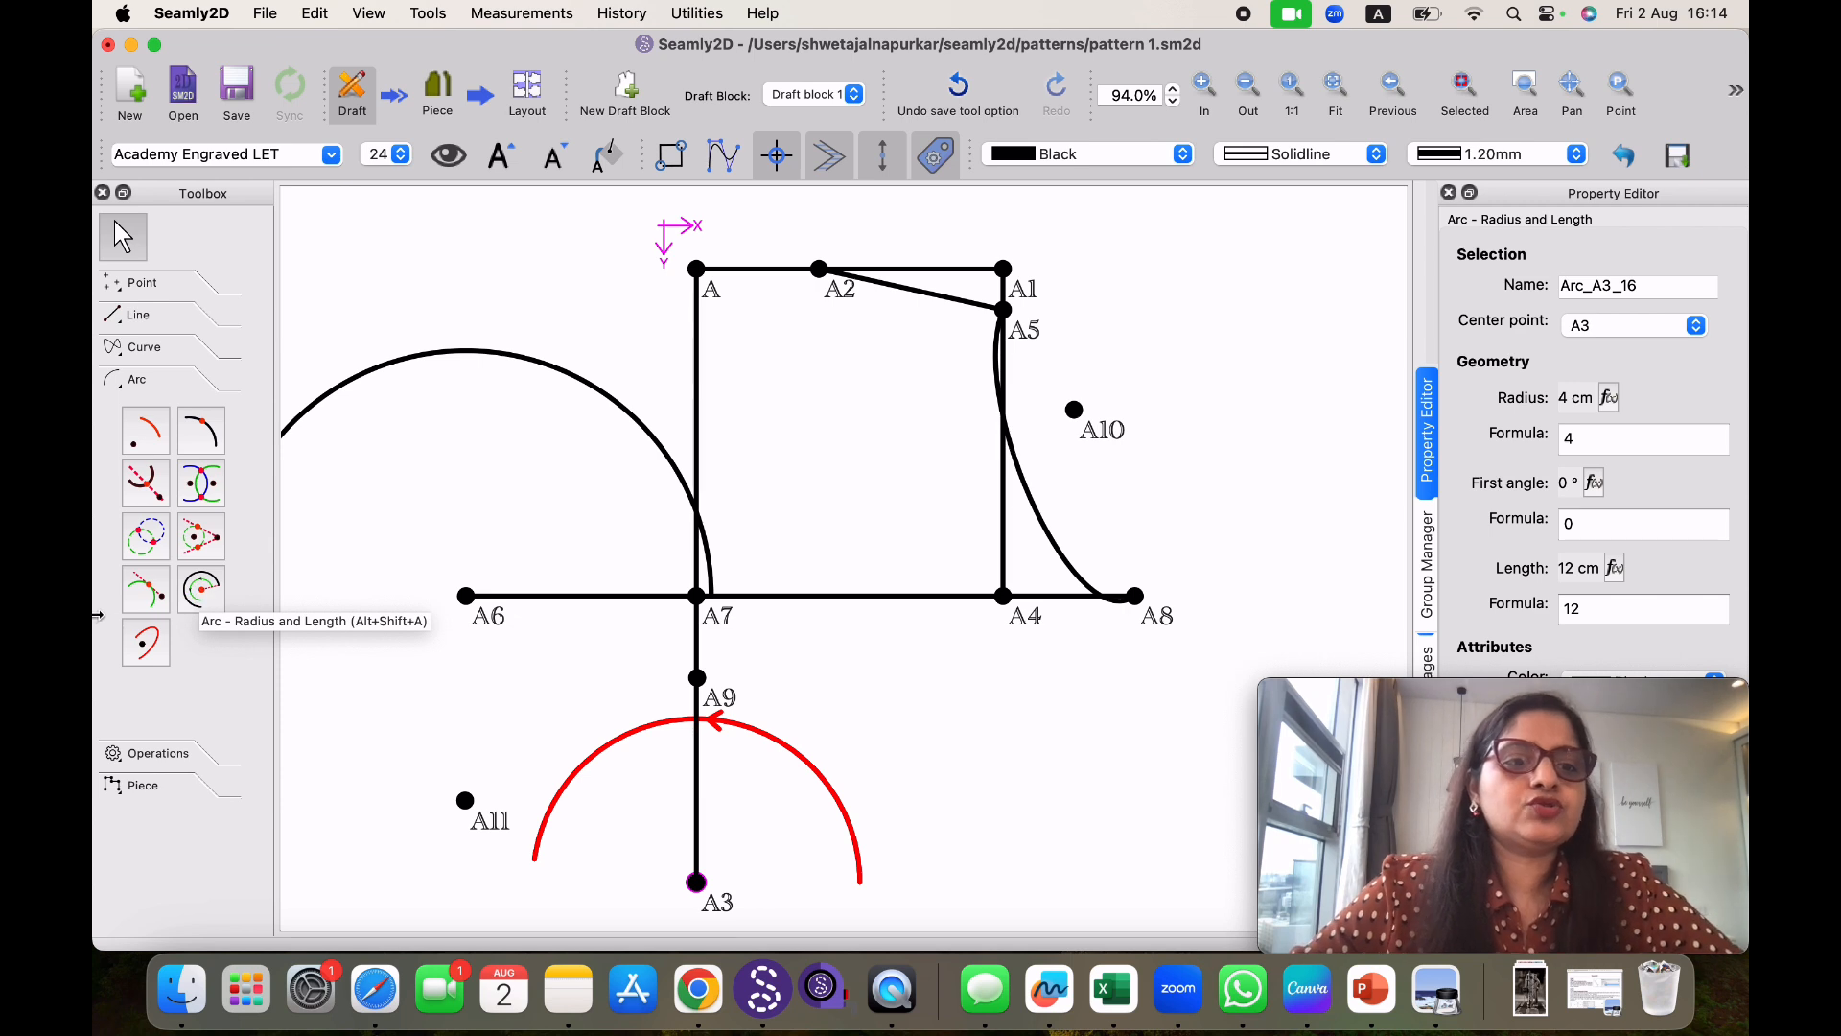
Draw an elliptical arc centred on A9 with radii 5 cm and 3 cm, from 0° to 90°, with a 0° rotation angle
left_click(153, 649)
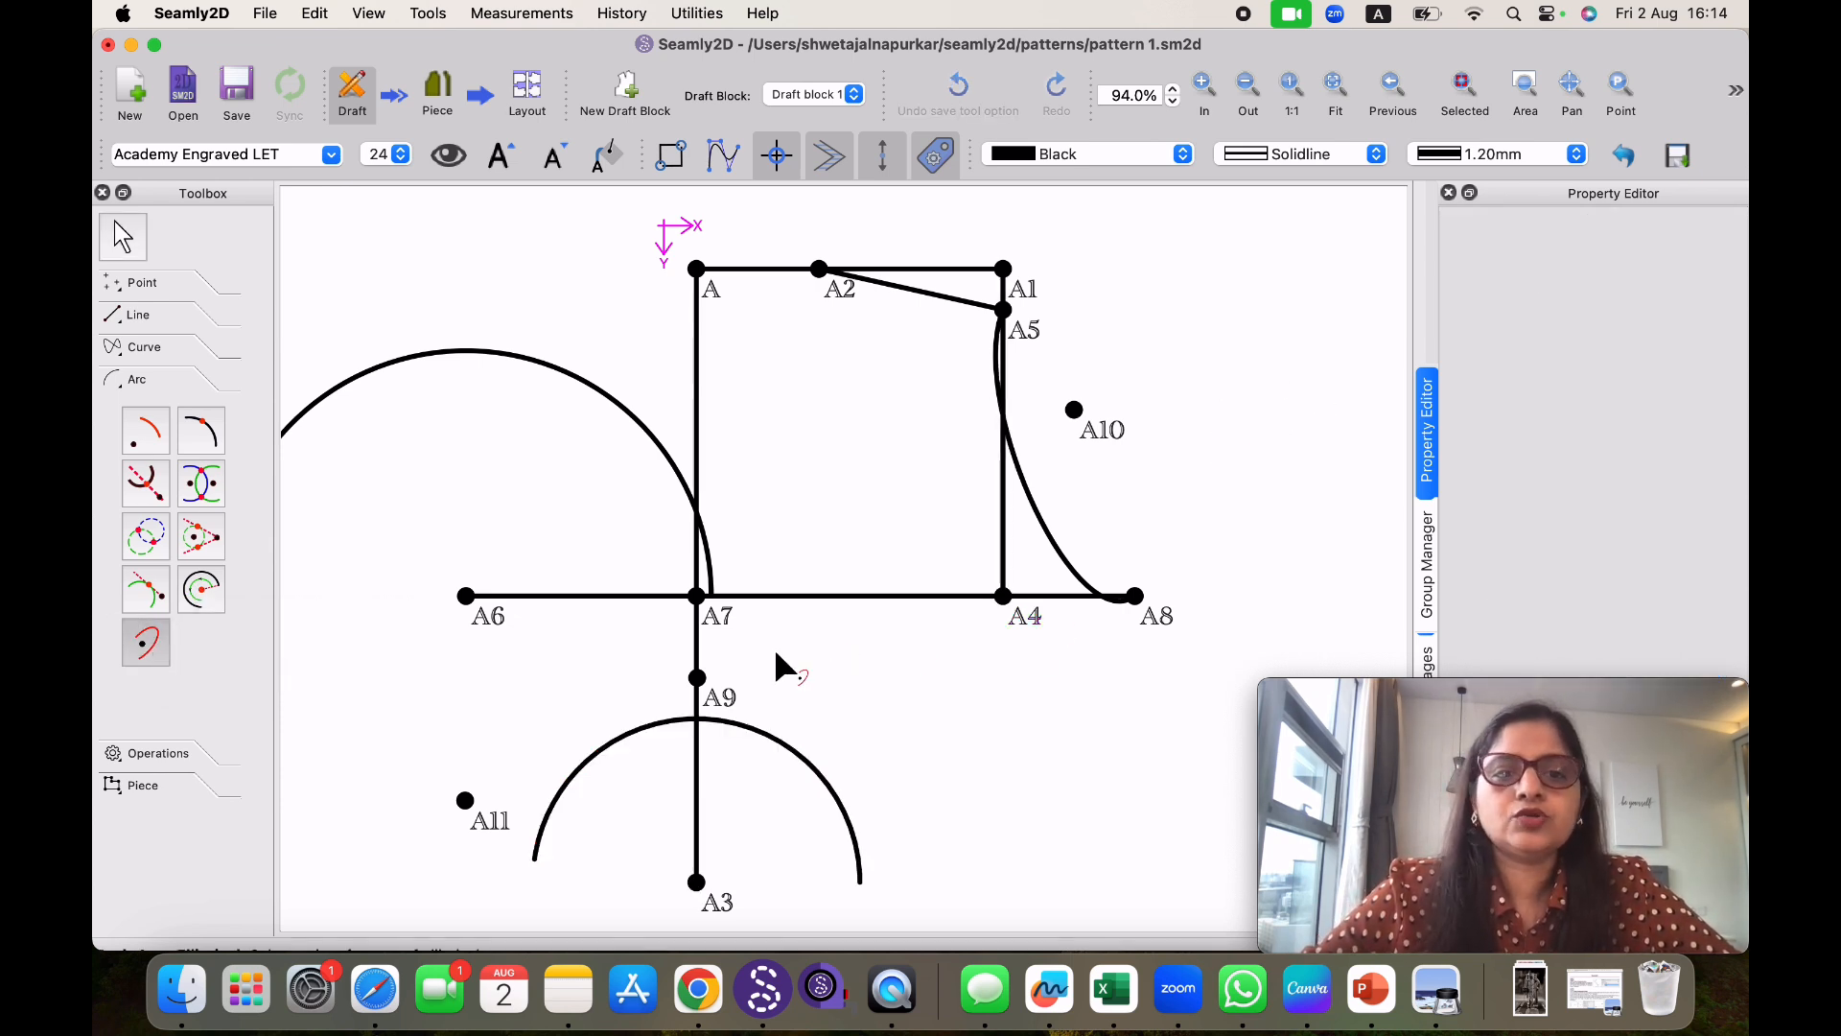
left_click(699, 680)
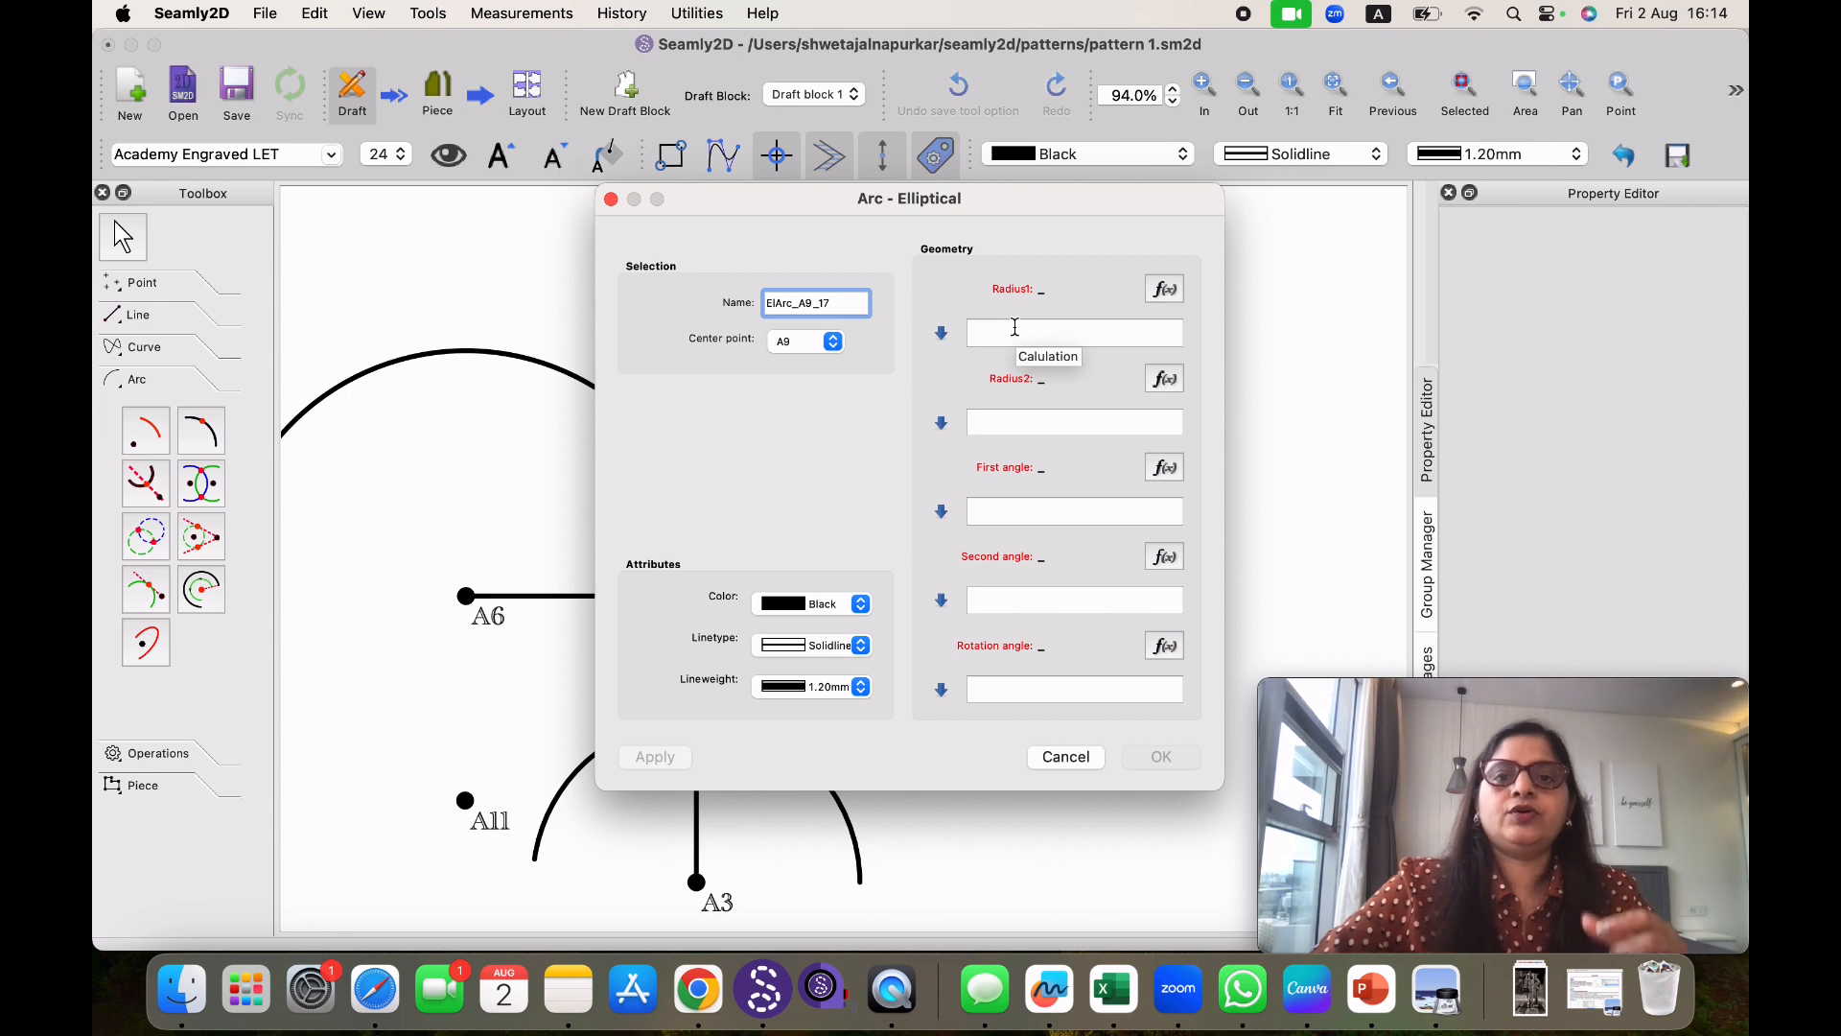
left_click(1014, 327)
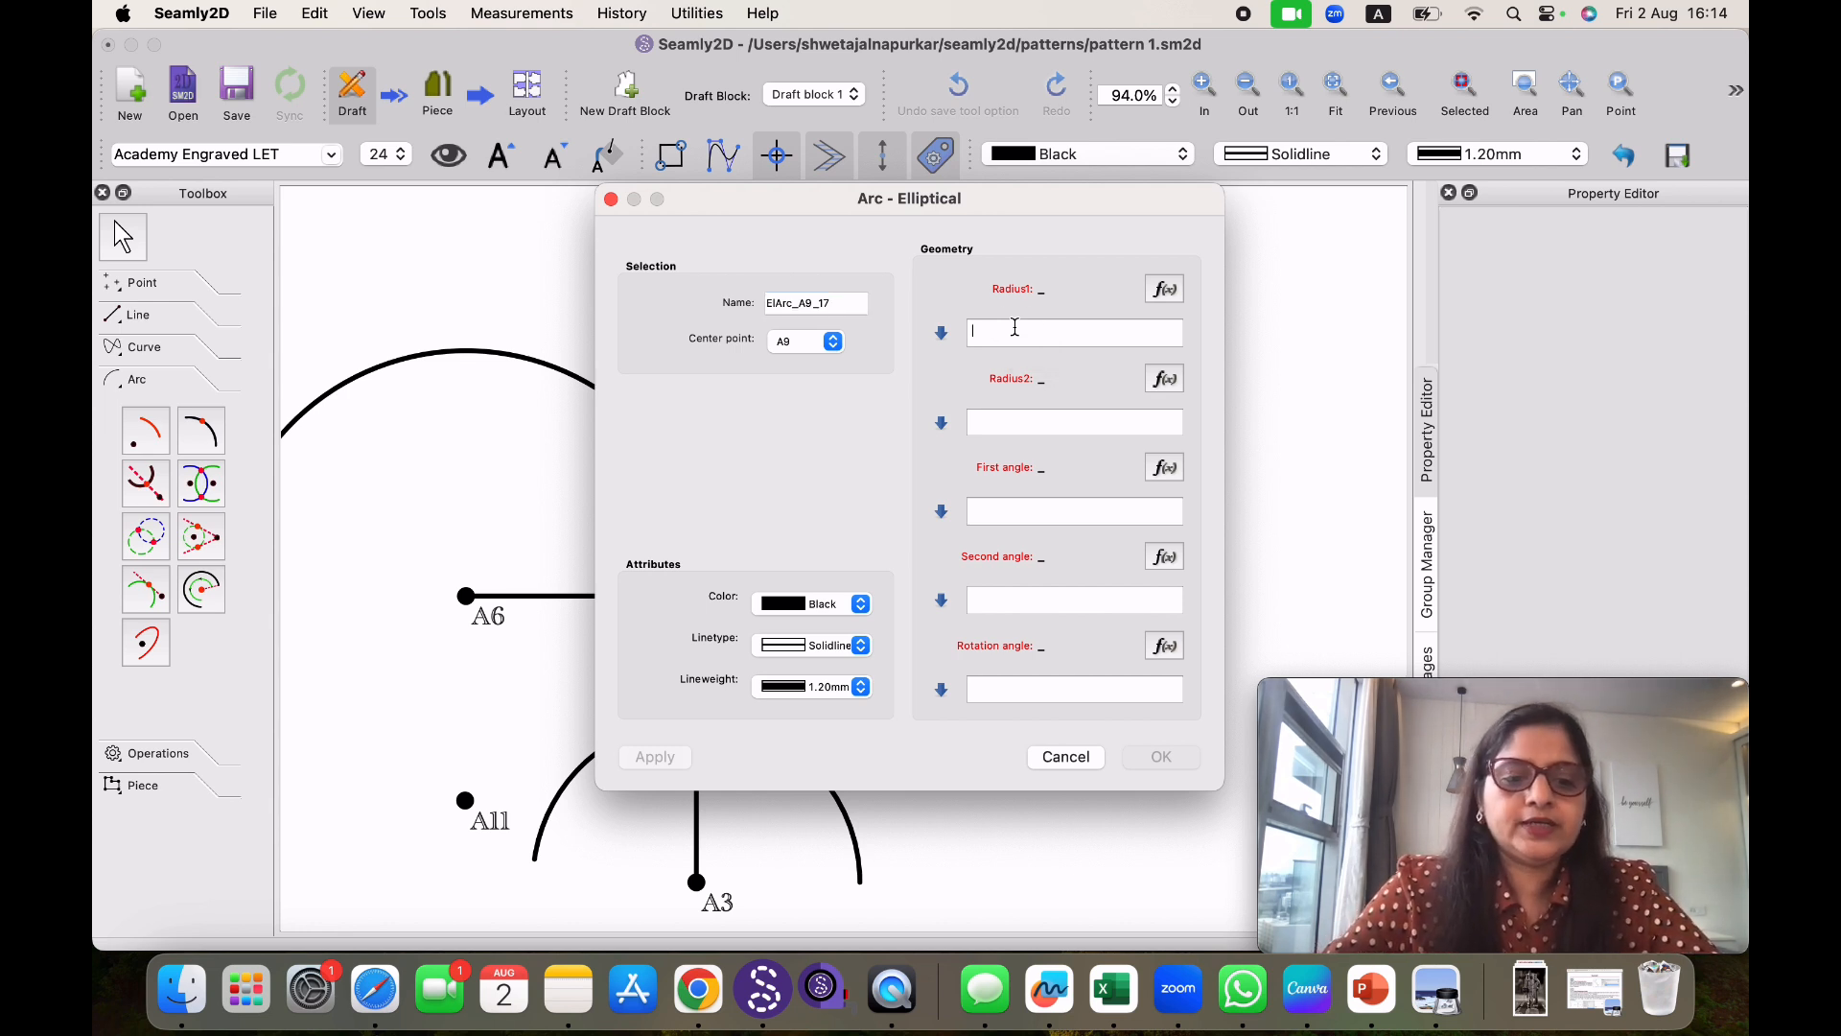
left_click(993, 427)
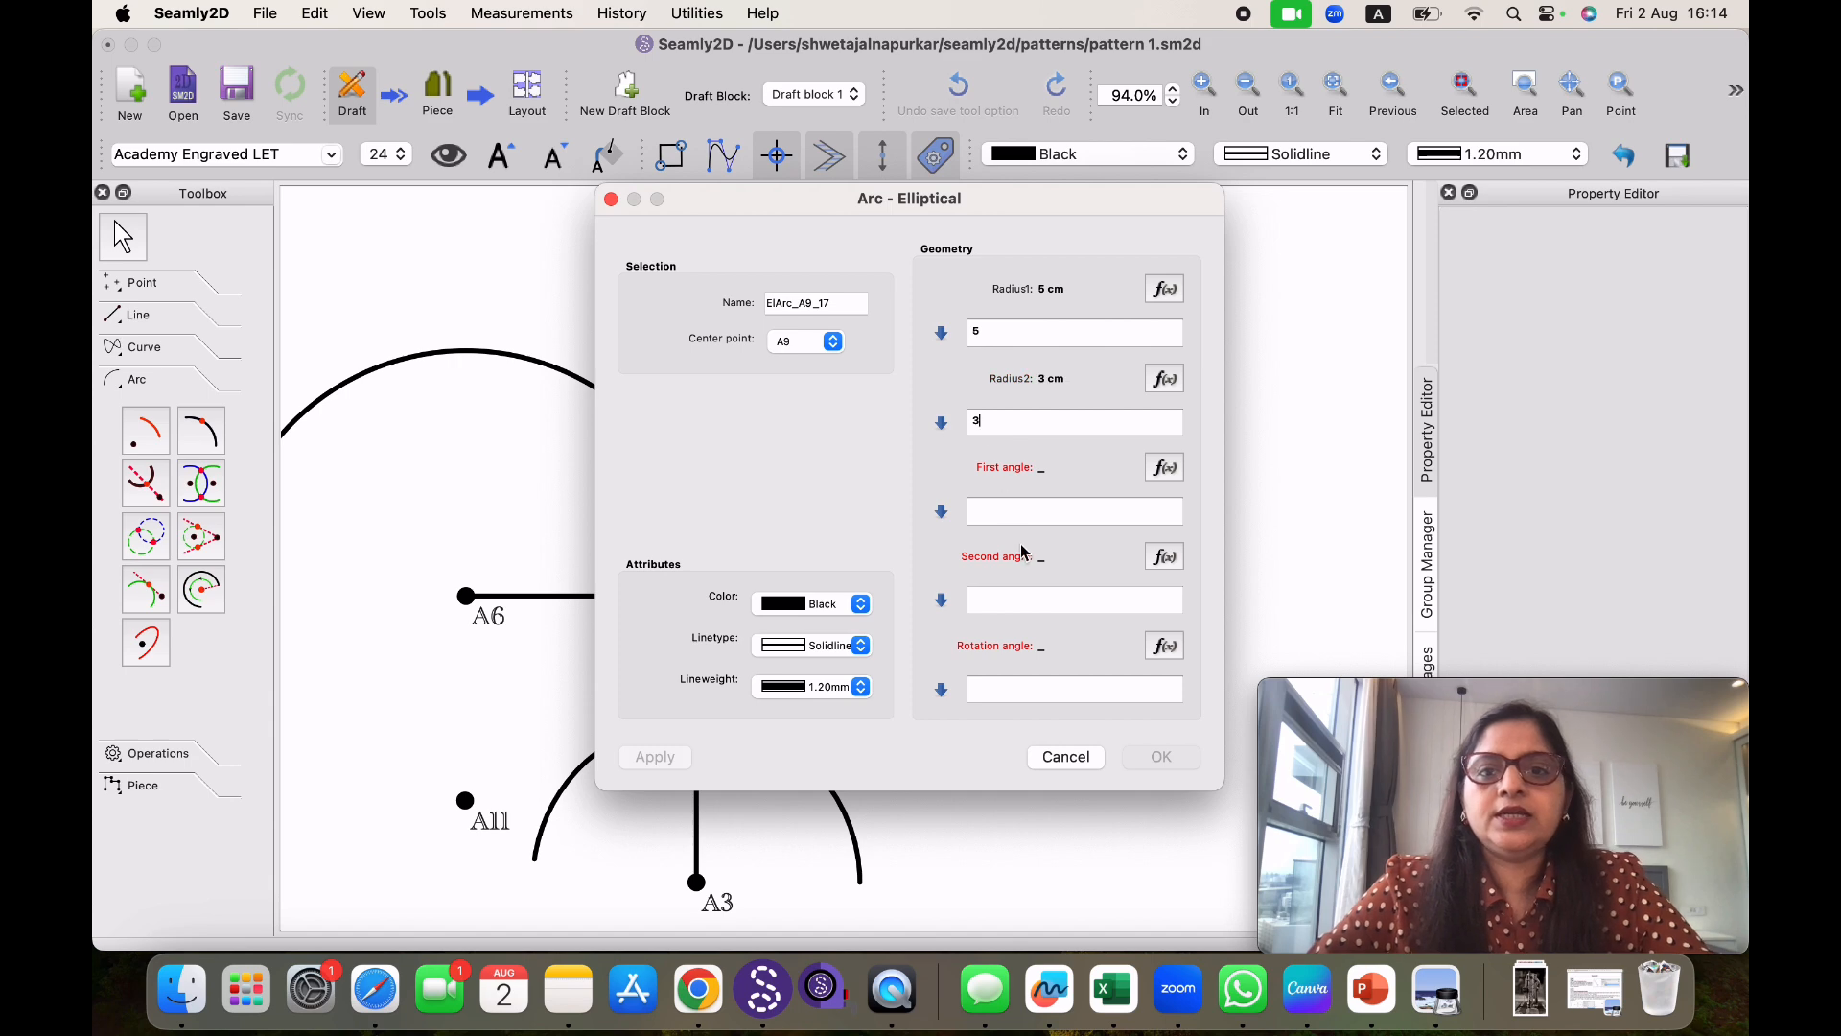
left_click(1001, 517)
type("0")
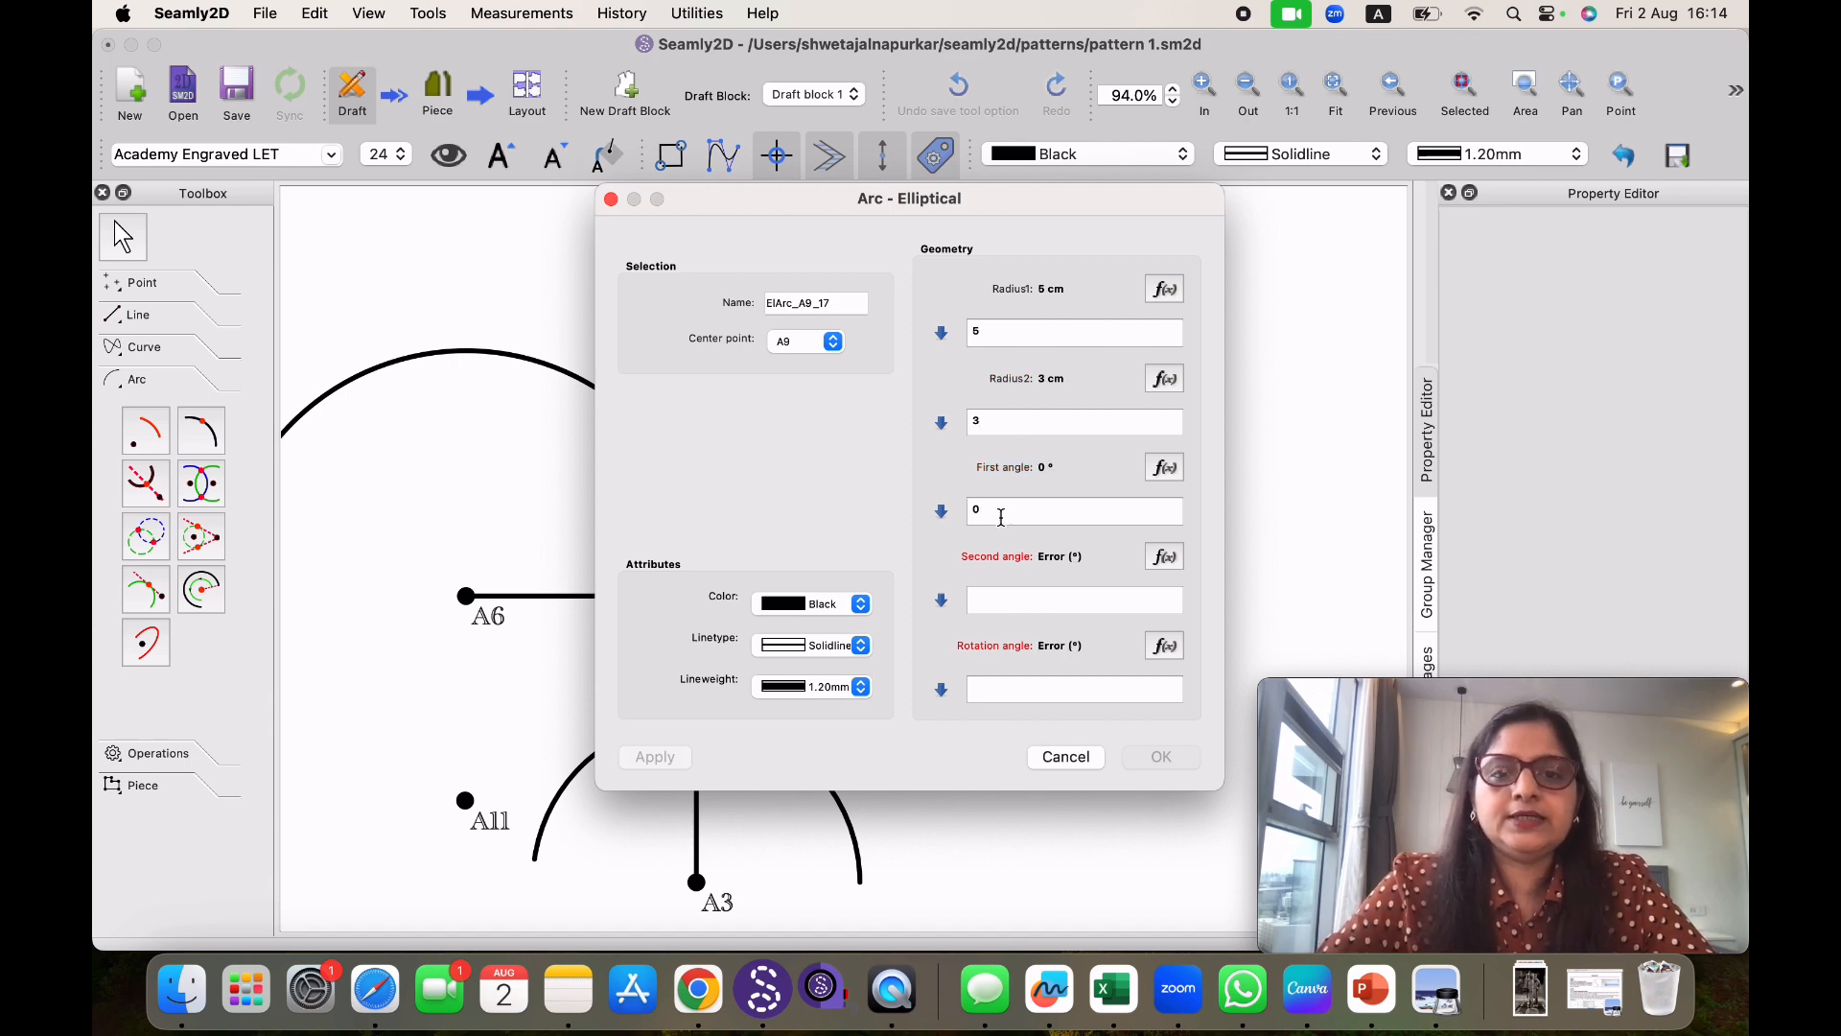
left_click(994, 604)
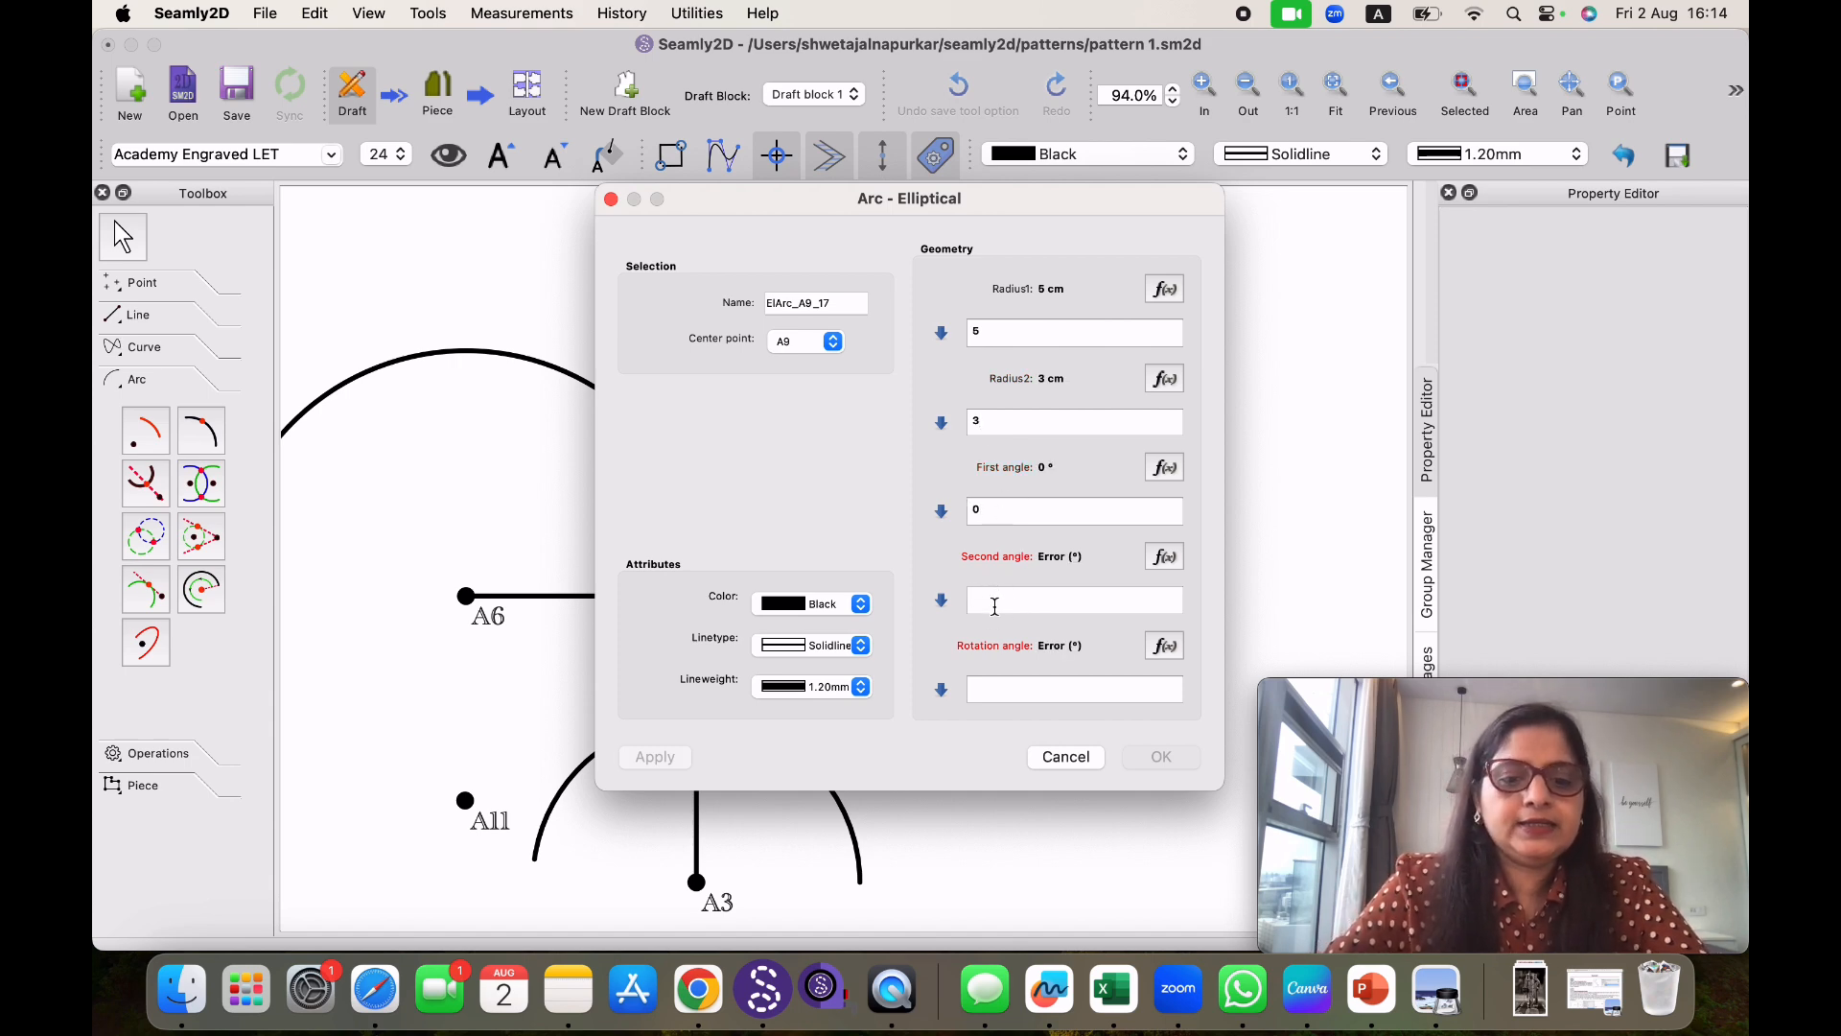
type("90")
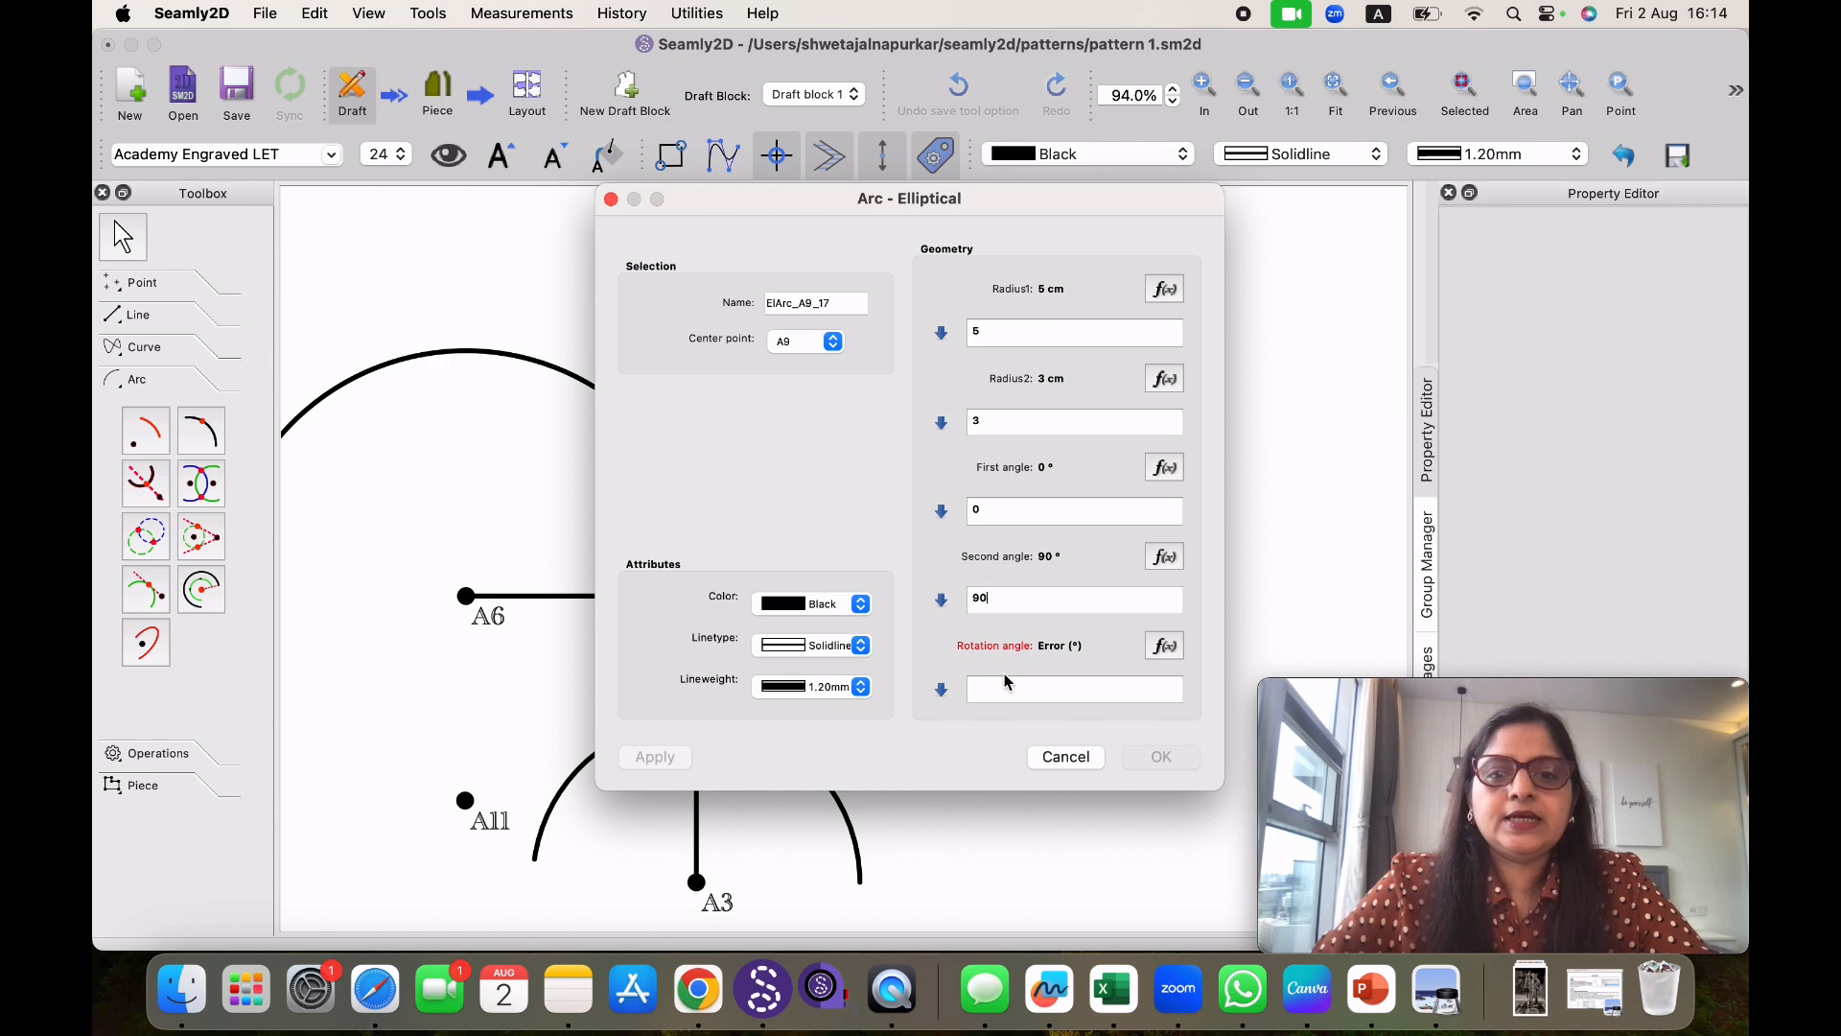
left_click(996, 690)
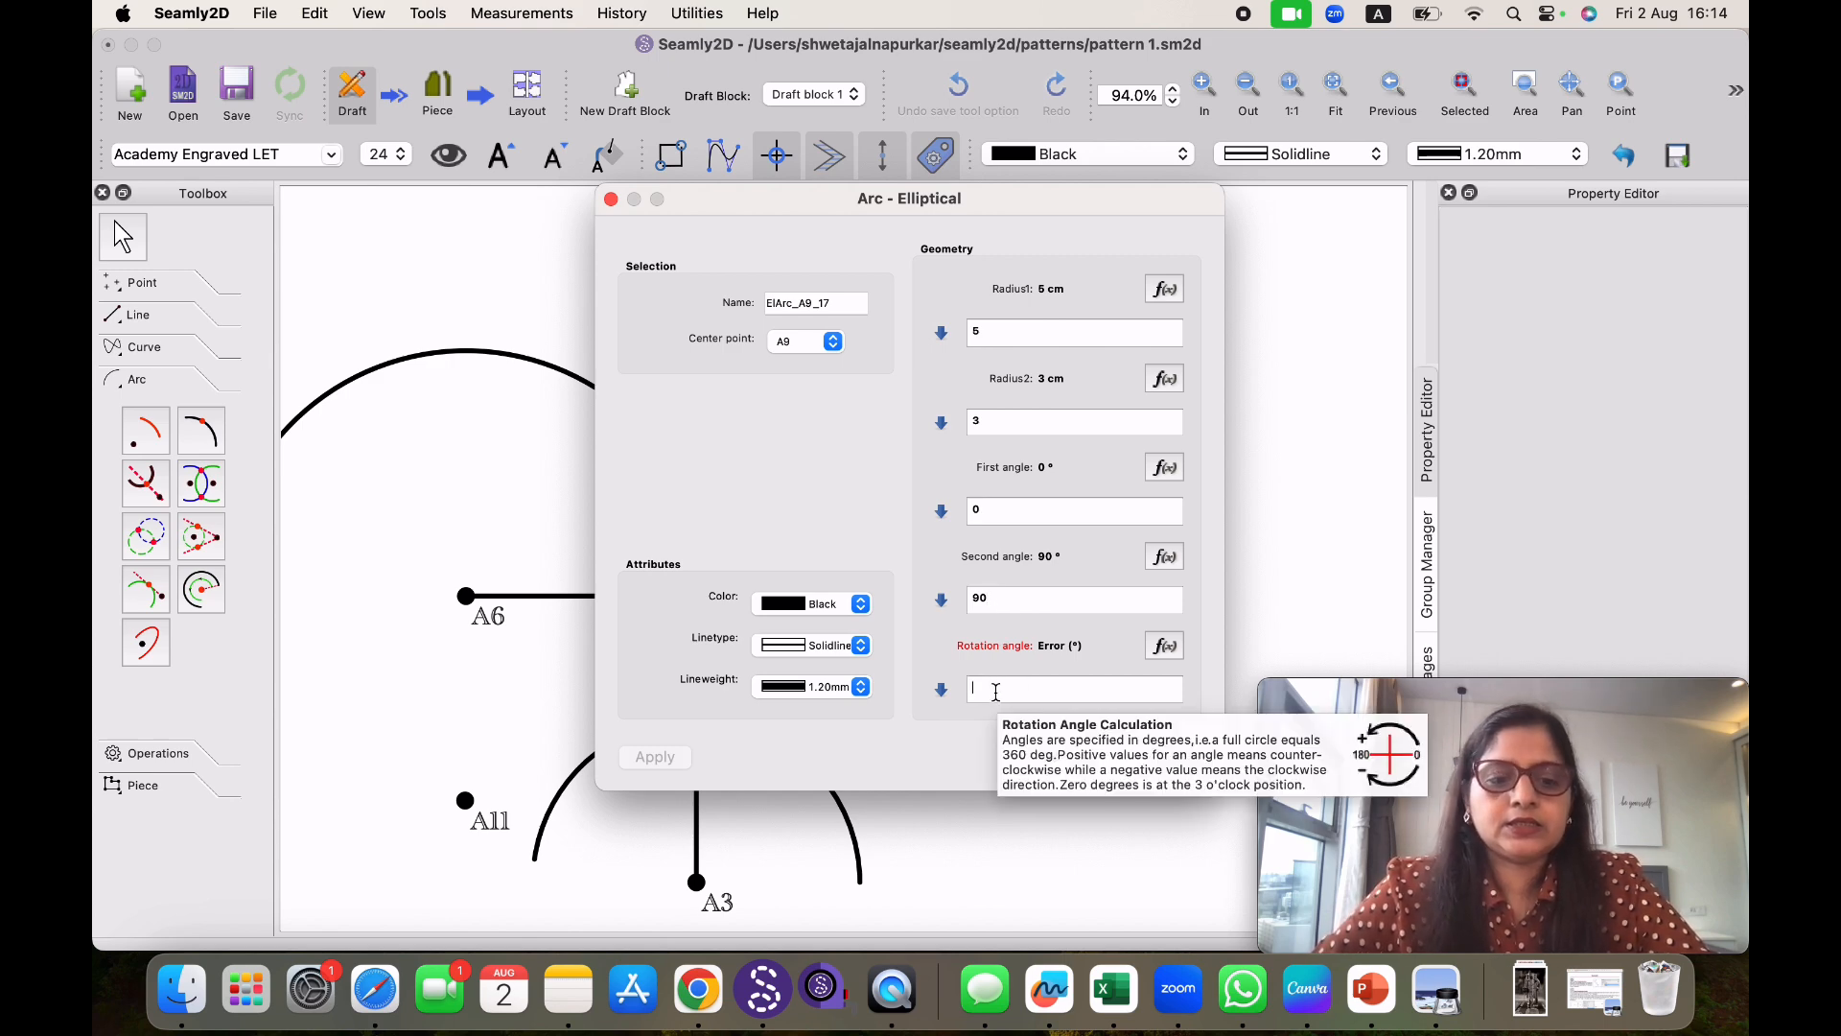
type("0")
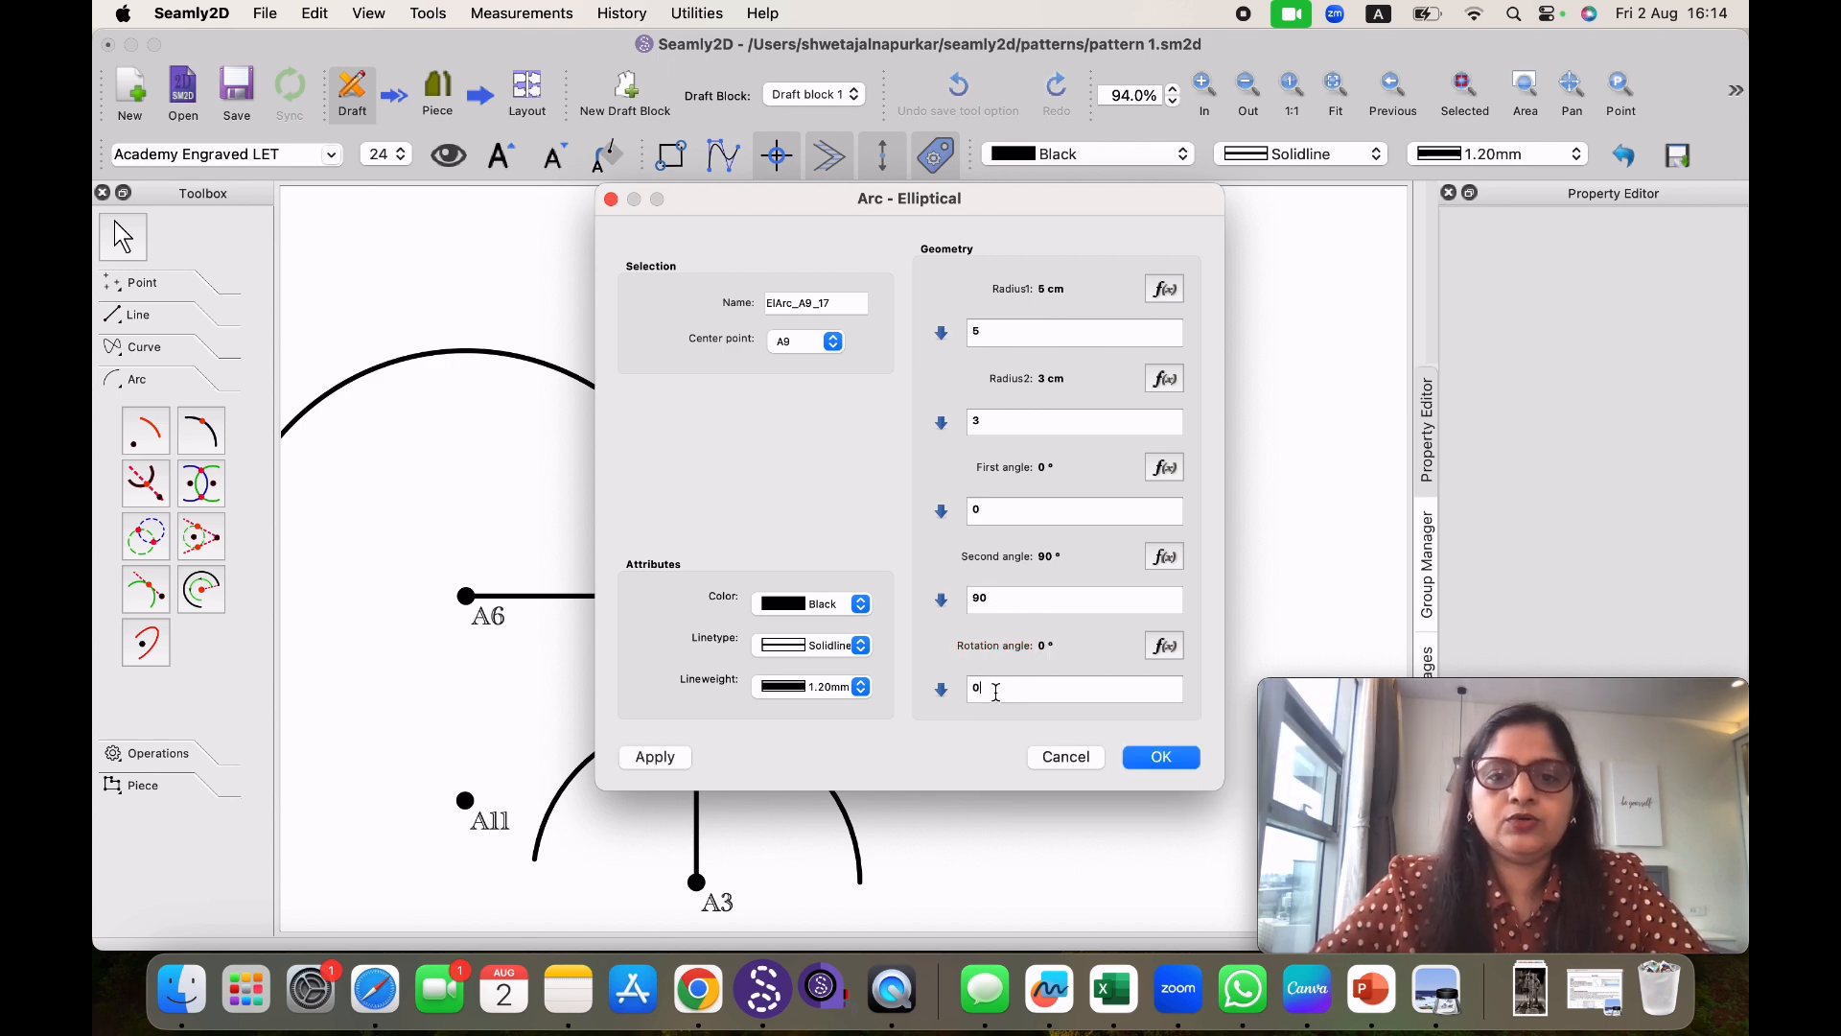
left_click(1158, 757)
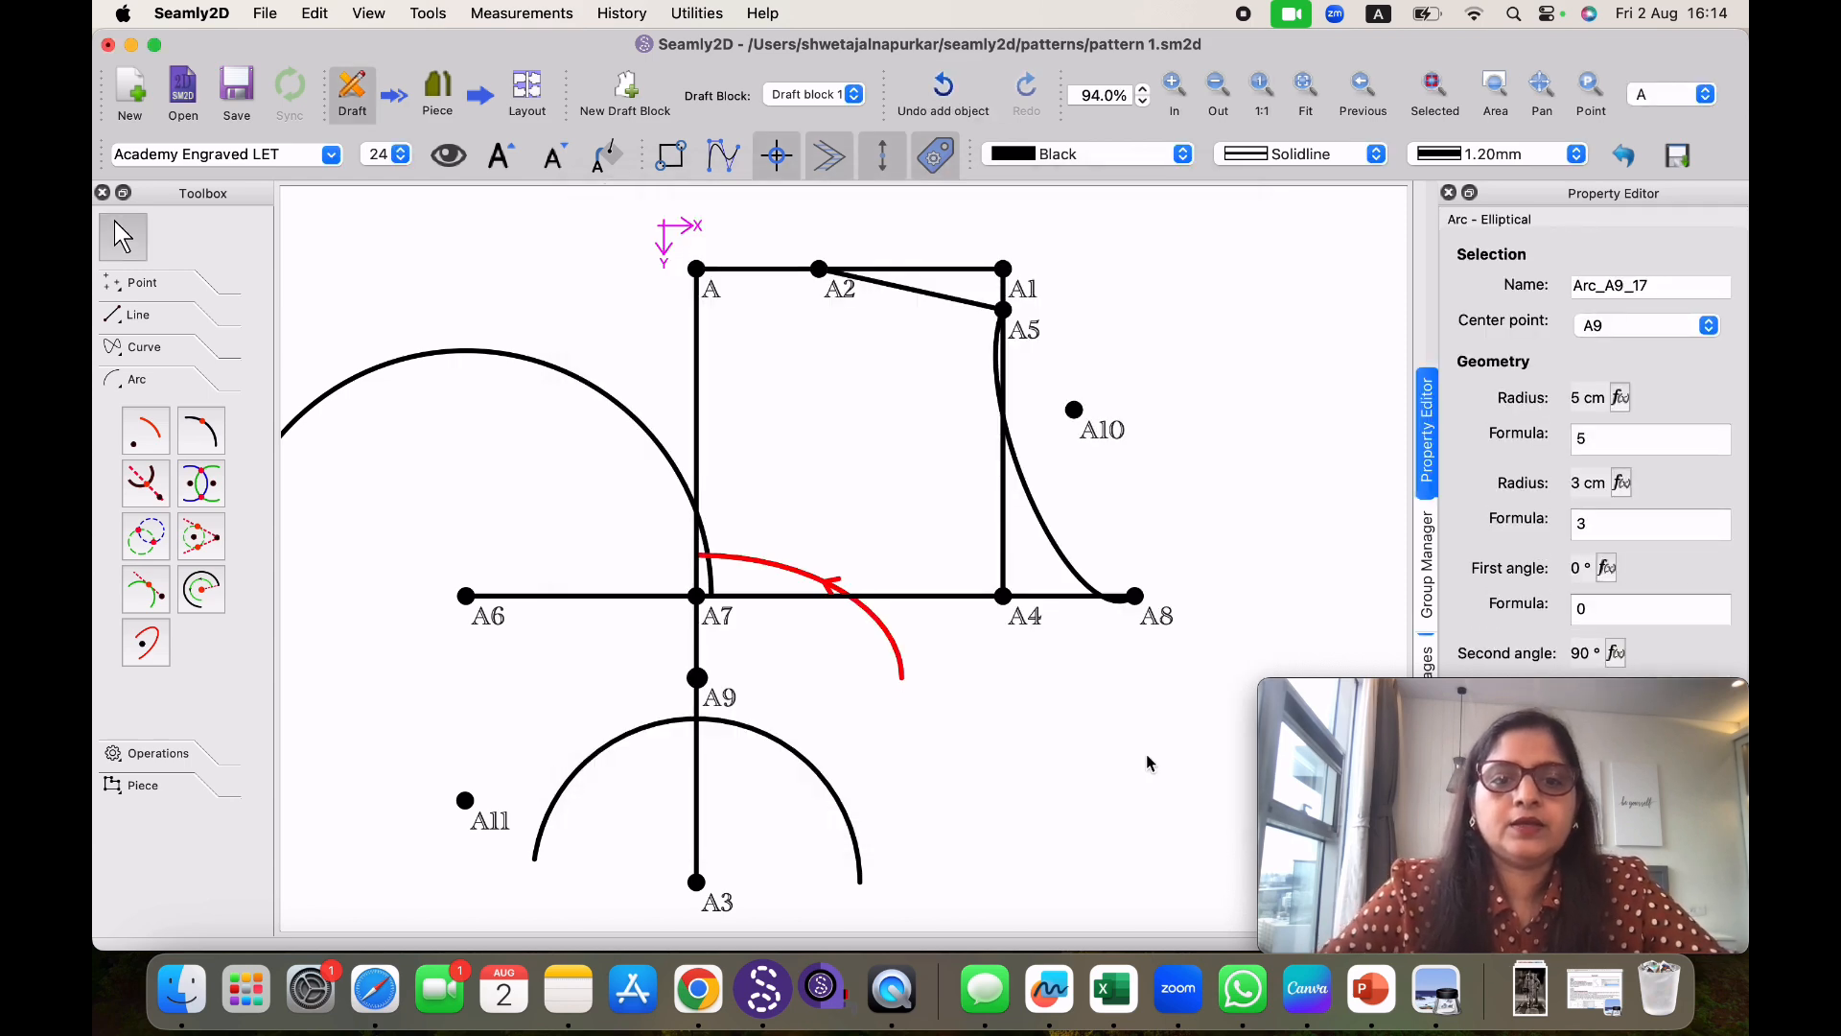